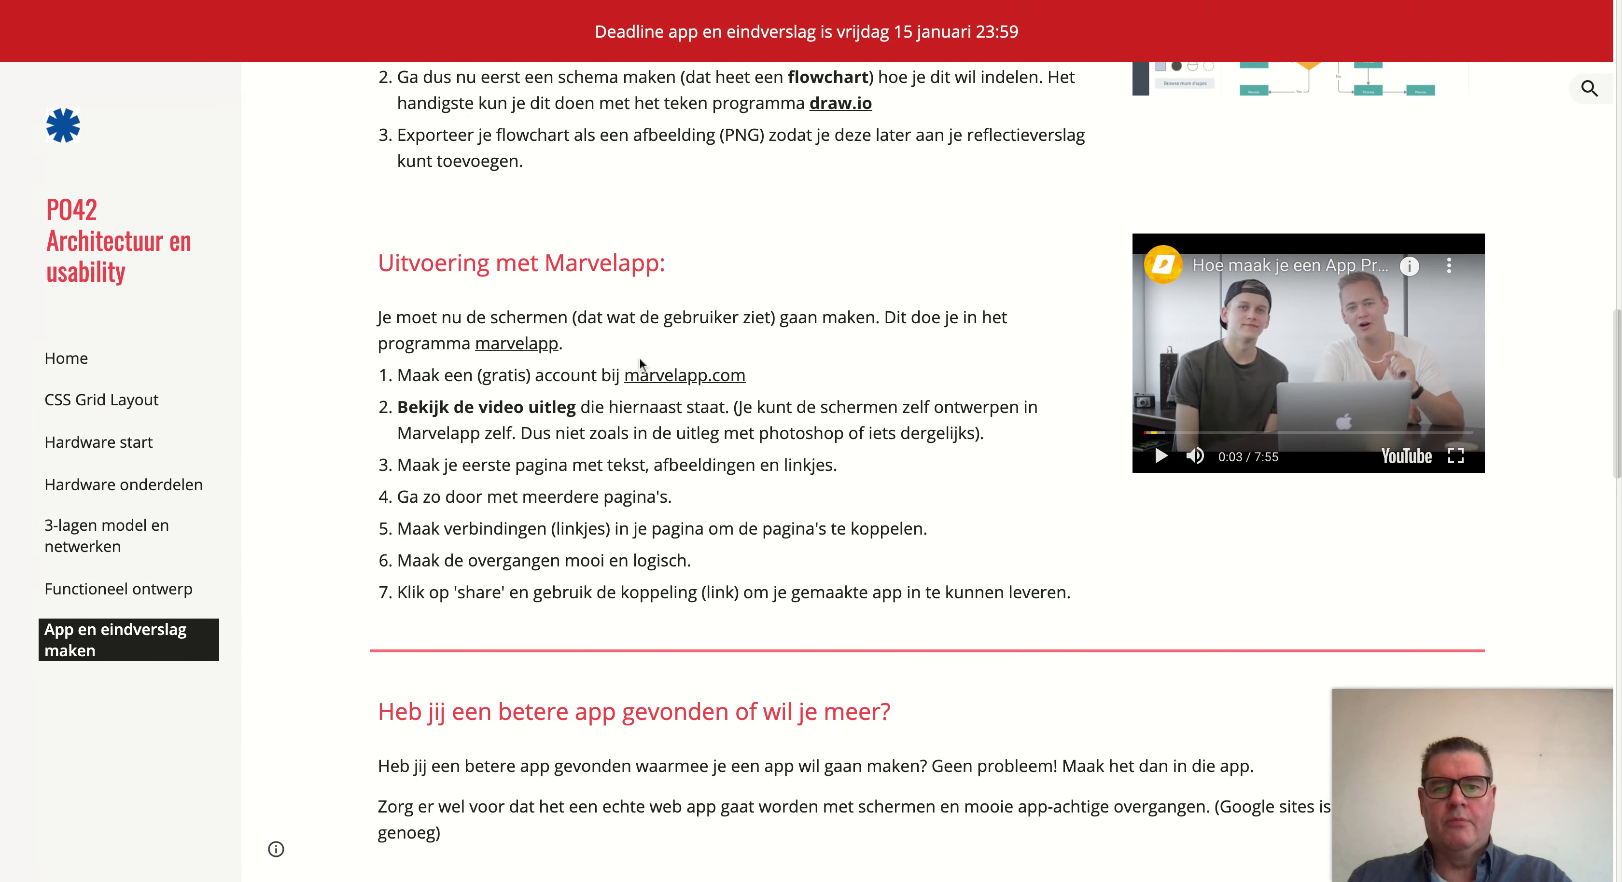
# Open marvelapp.com from the assignment page, look through its home page and go to the project dashboard
pyautogui.click(681, 378)
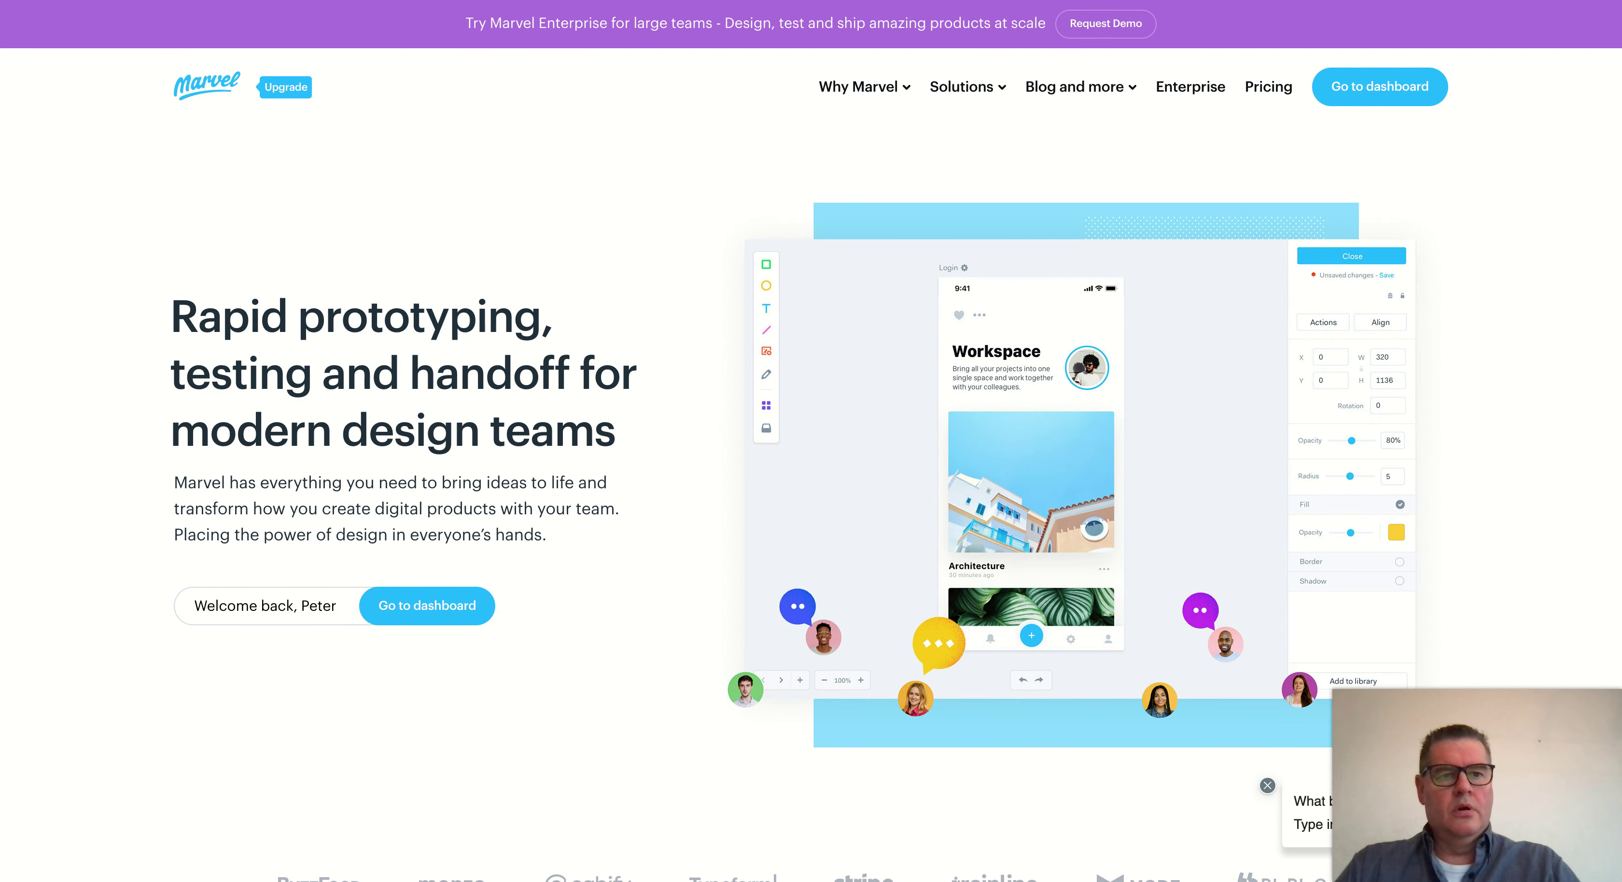
pyautogui.scroll(-10, 811, 440)
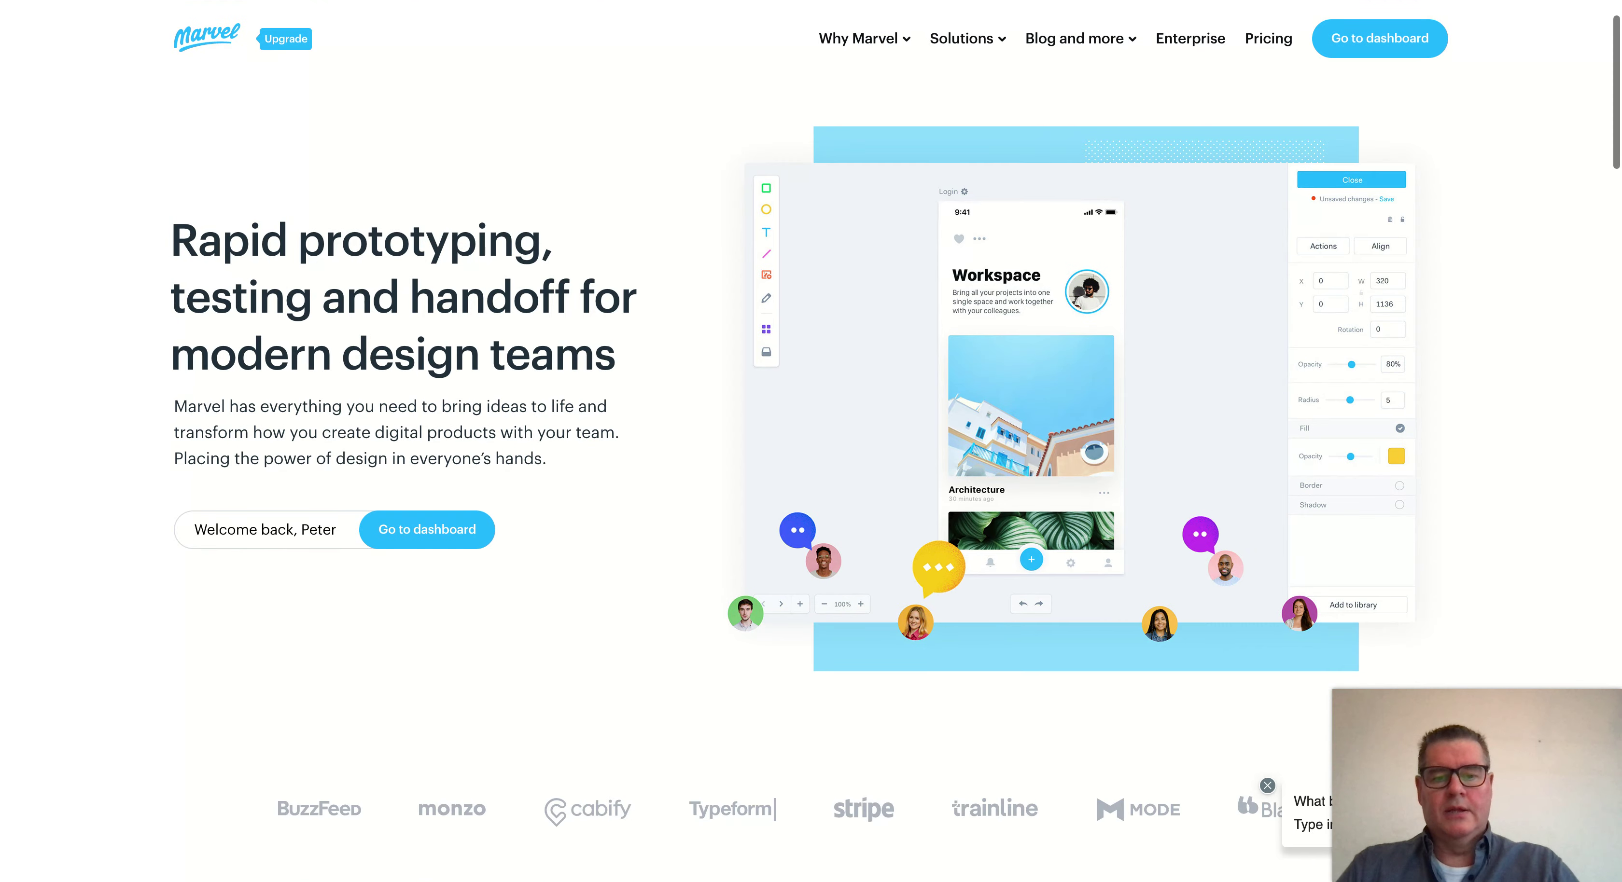
pyautogui.scroll(-15, 811, 441)
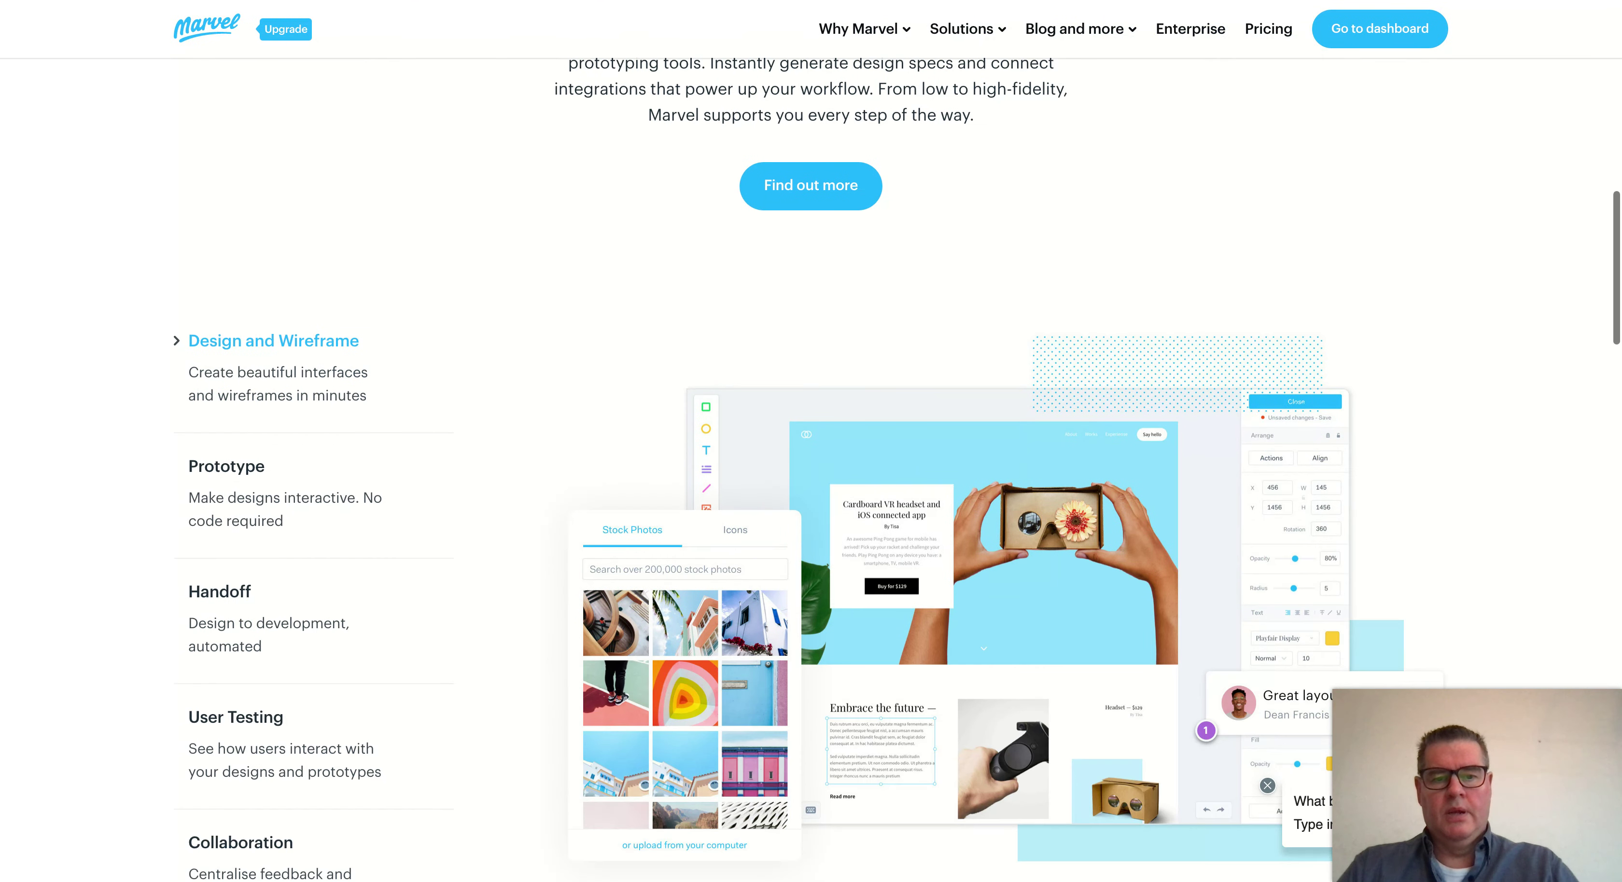
pyautogui.scroll(-15, 811, 441)
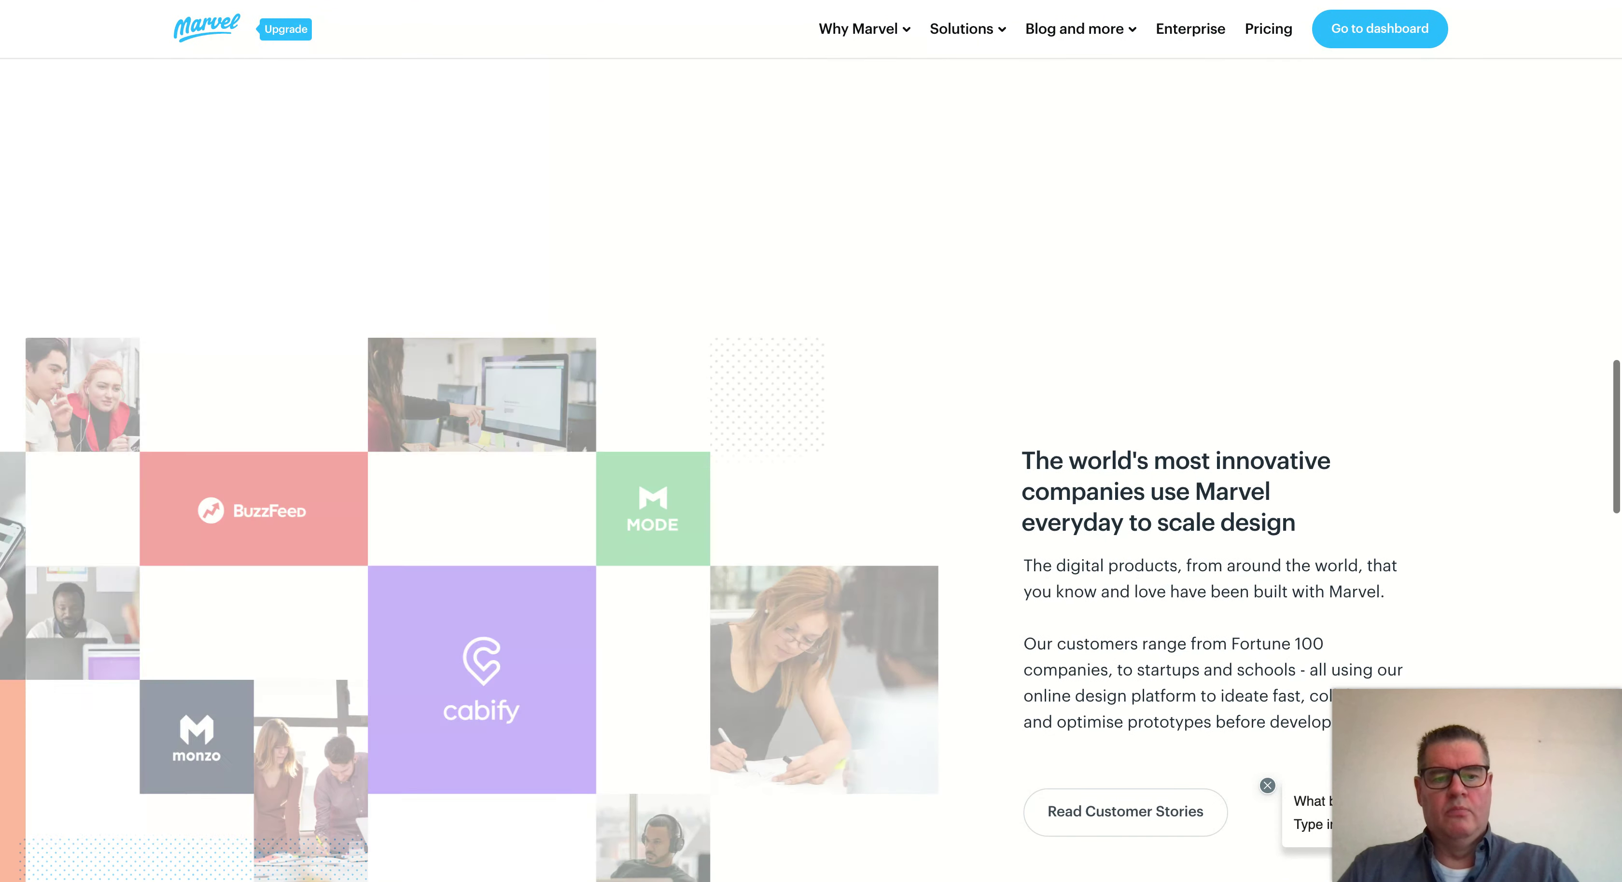
pyautogui.scroll(-7, 598, 338)
pyautogui.scroll(20, 598, 338)
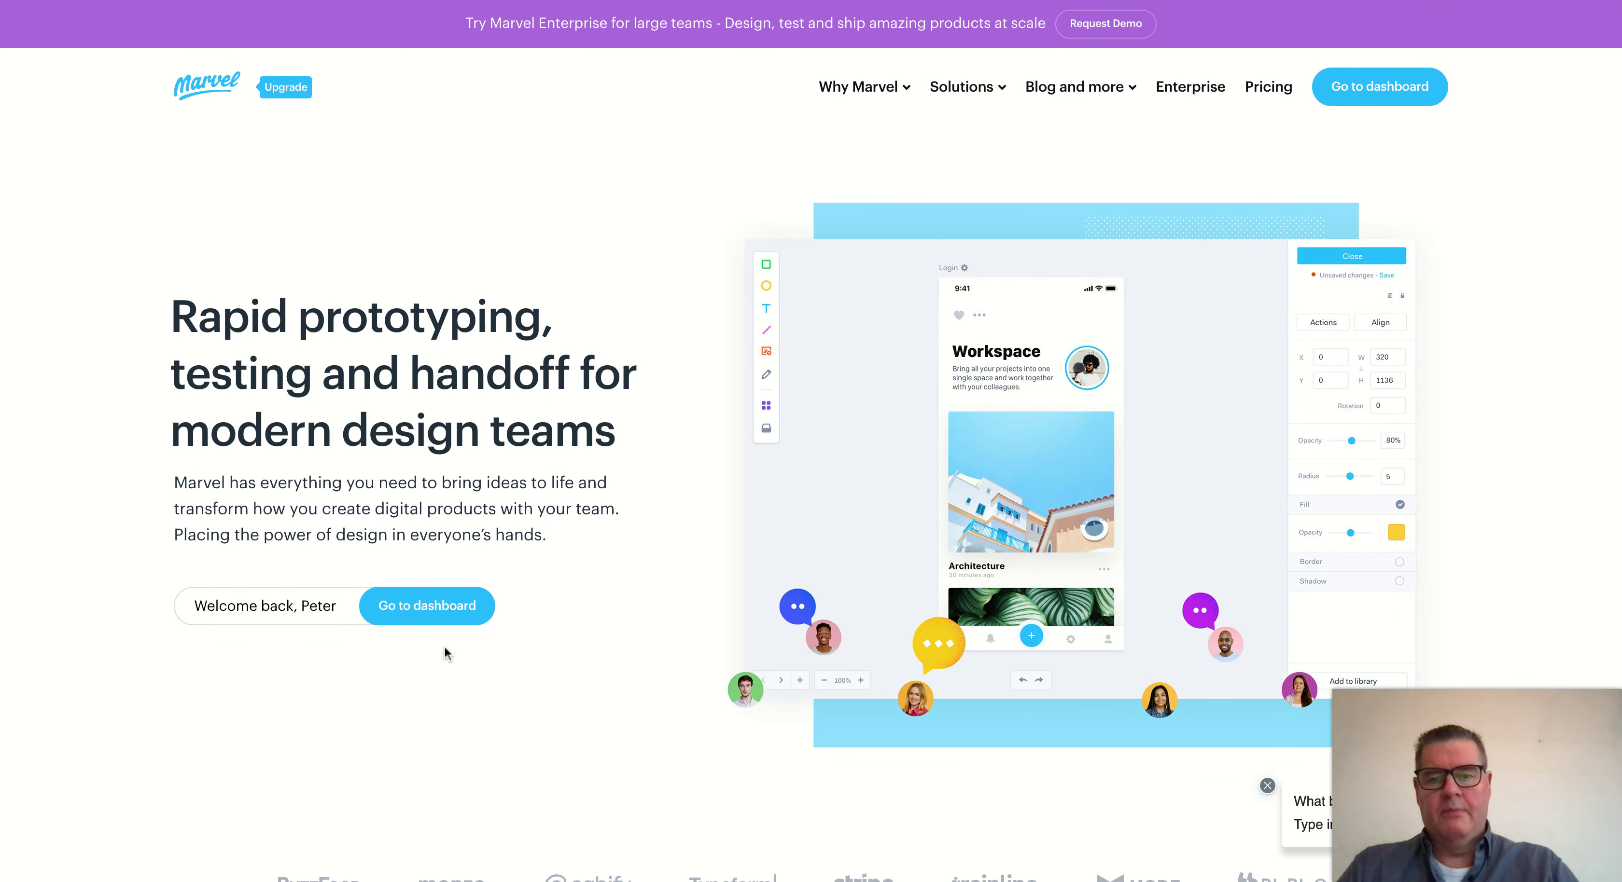
pyautogui.click(441, 610)
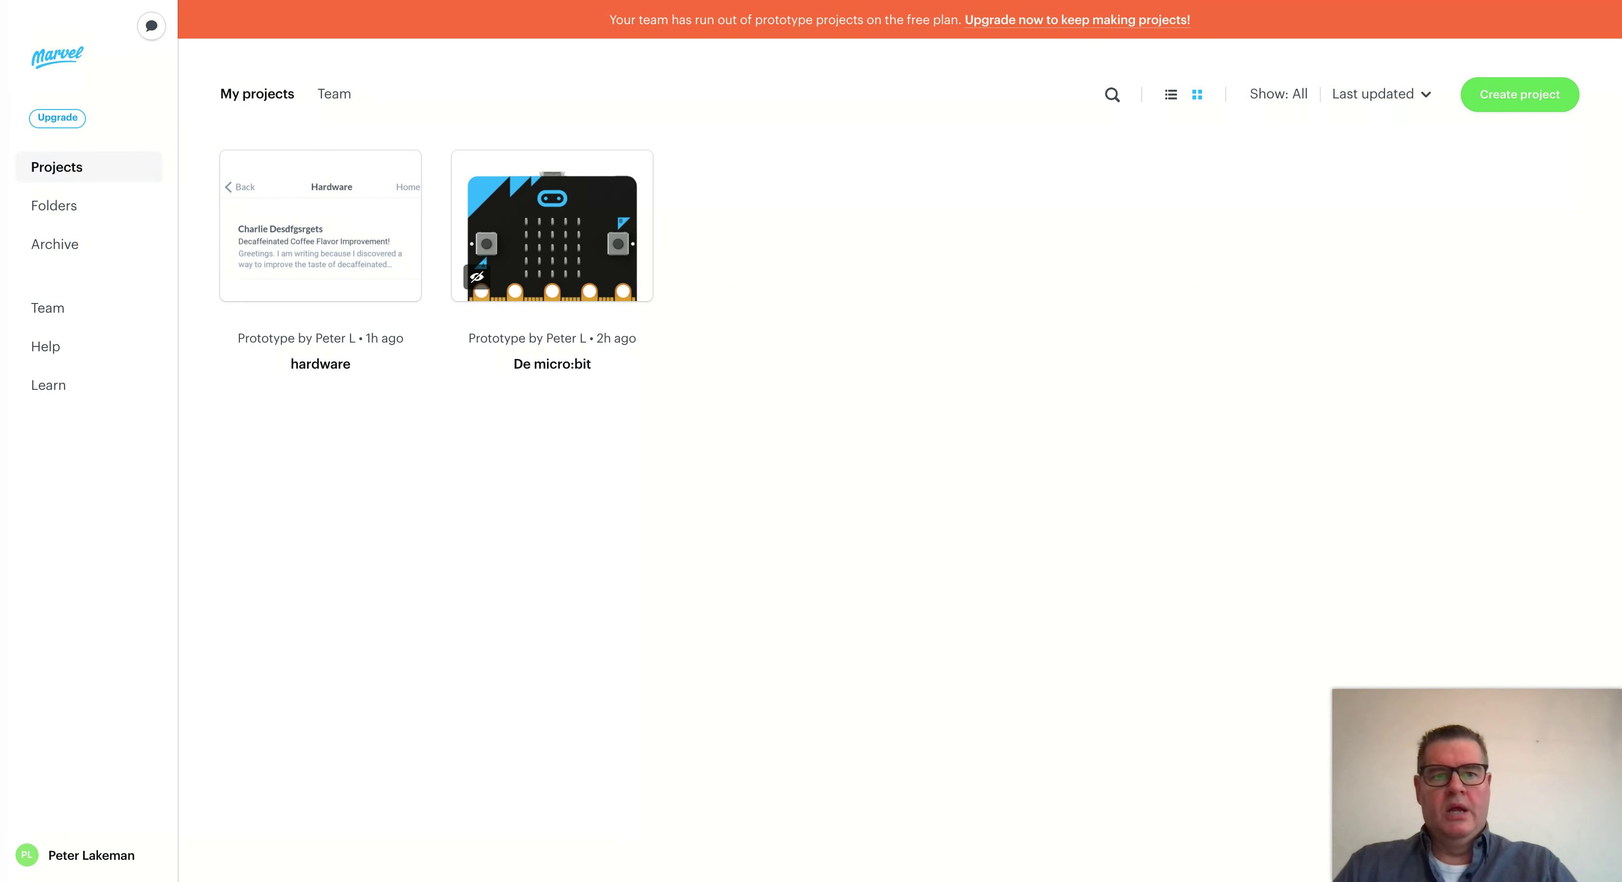
# Archive the existing "hardware" project
pyautogui.moveTo(314, 297)
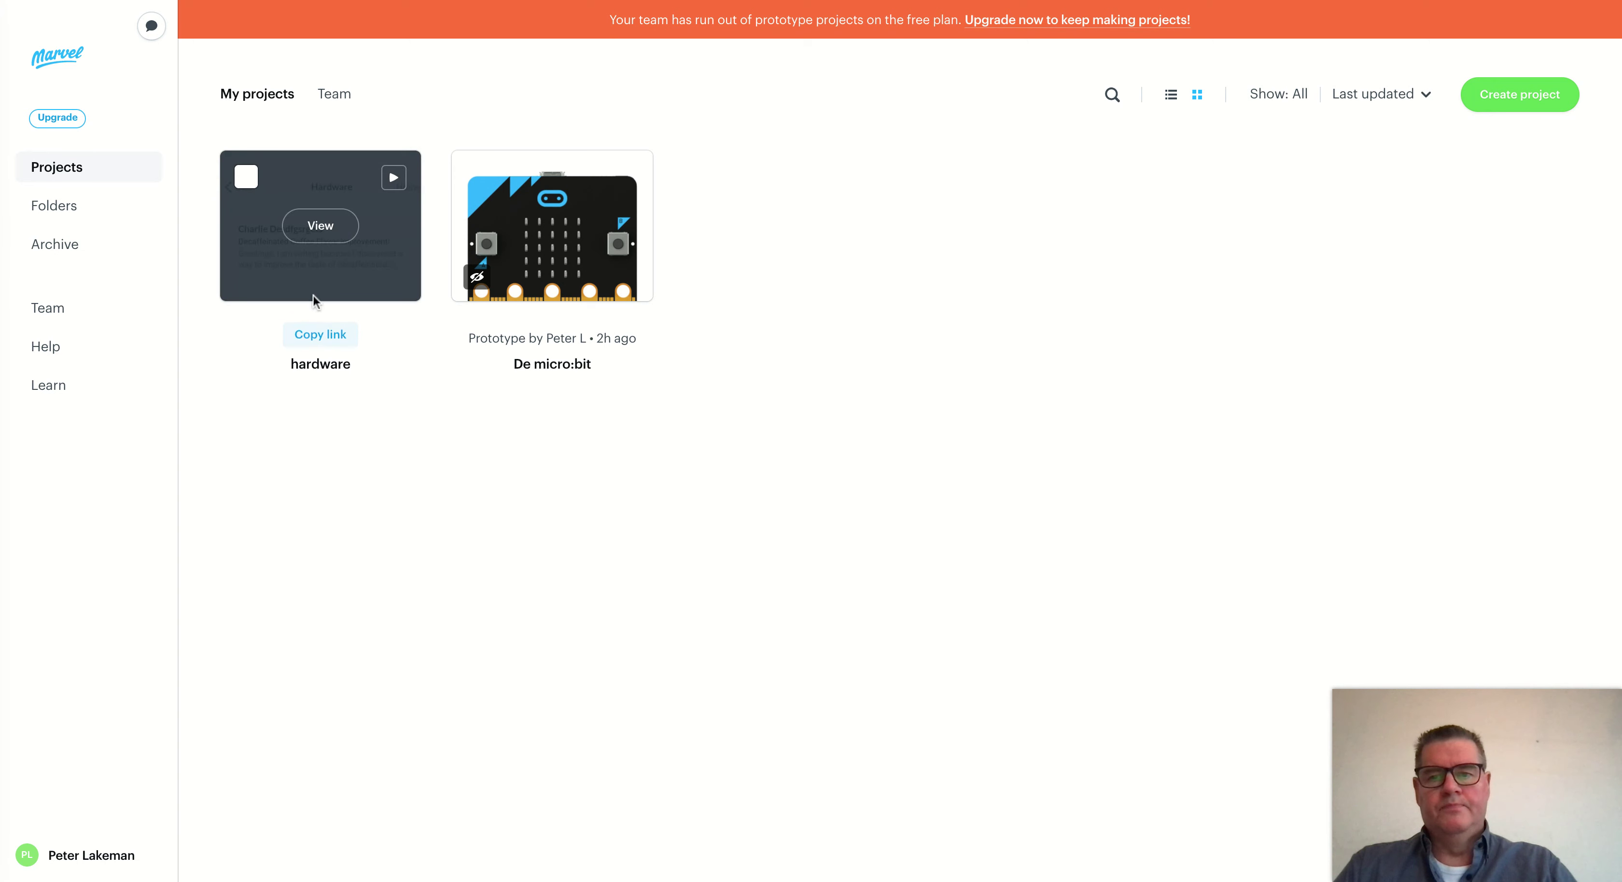
pyautogui.click(250, 183)
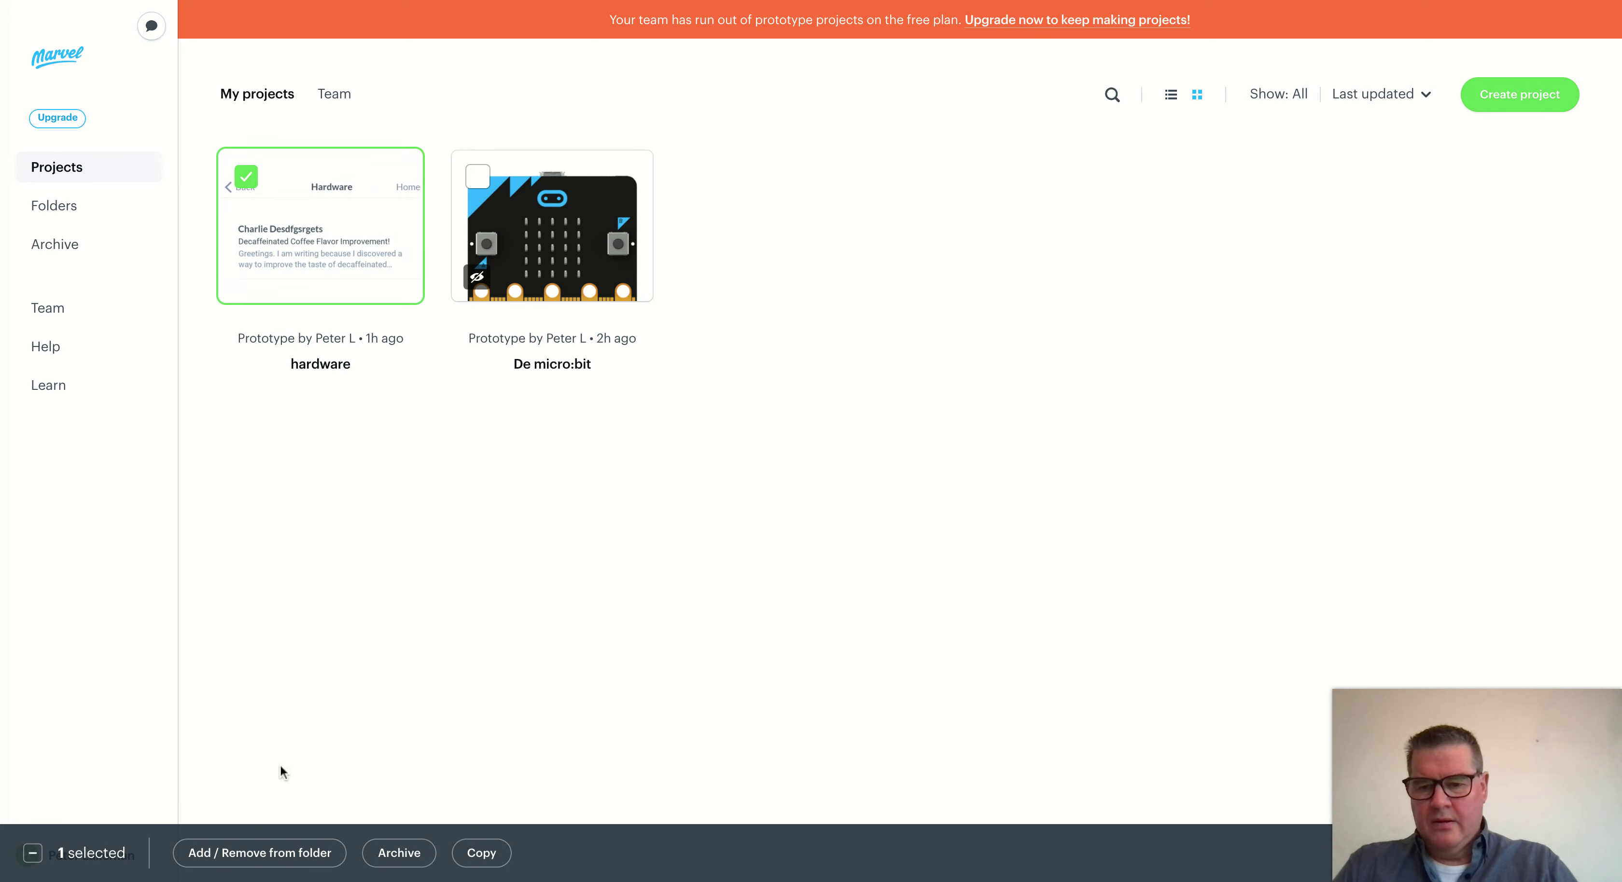
pyautogui.click(410, 857)
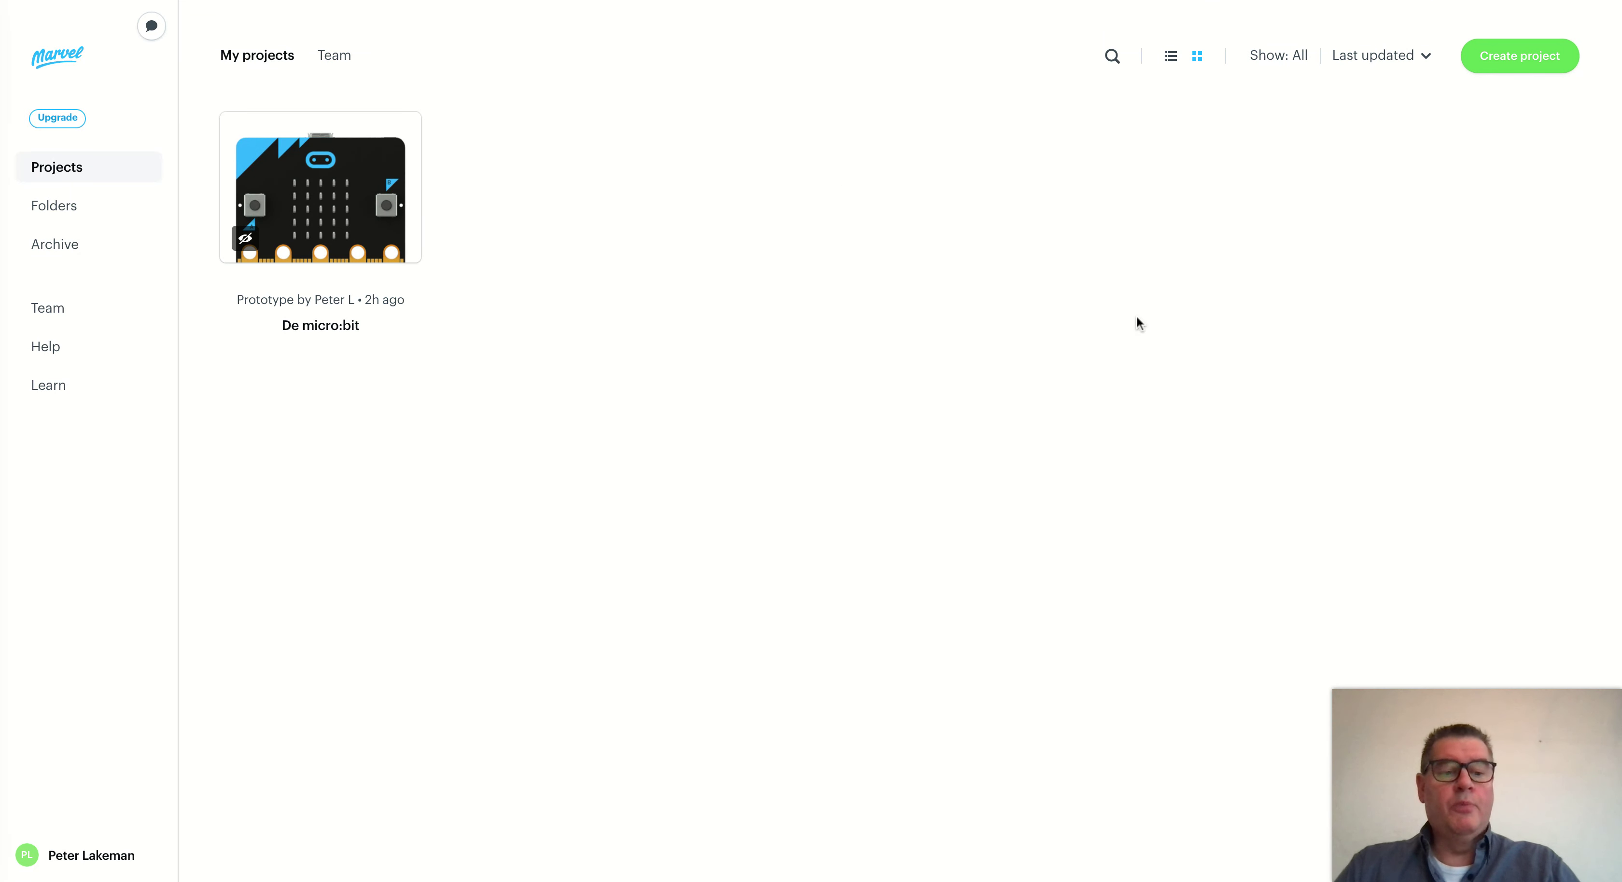
# Start a new prototype project and name it "Hardware app"
pyautogui.click(1528, 60)
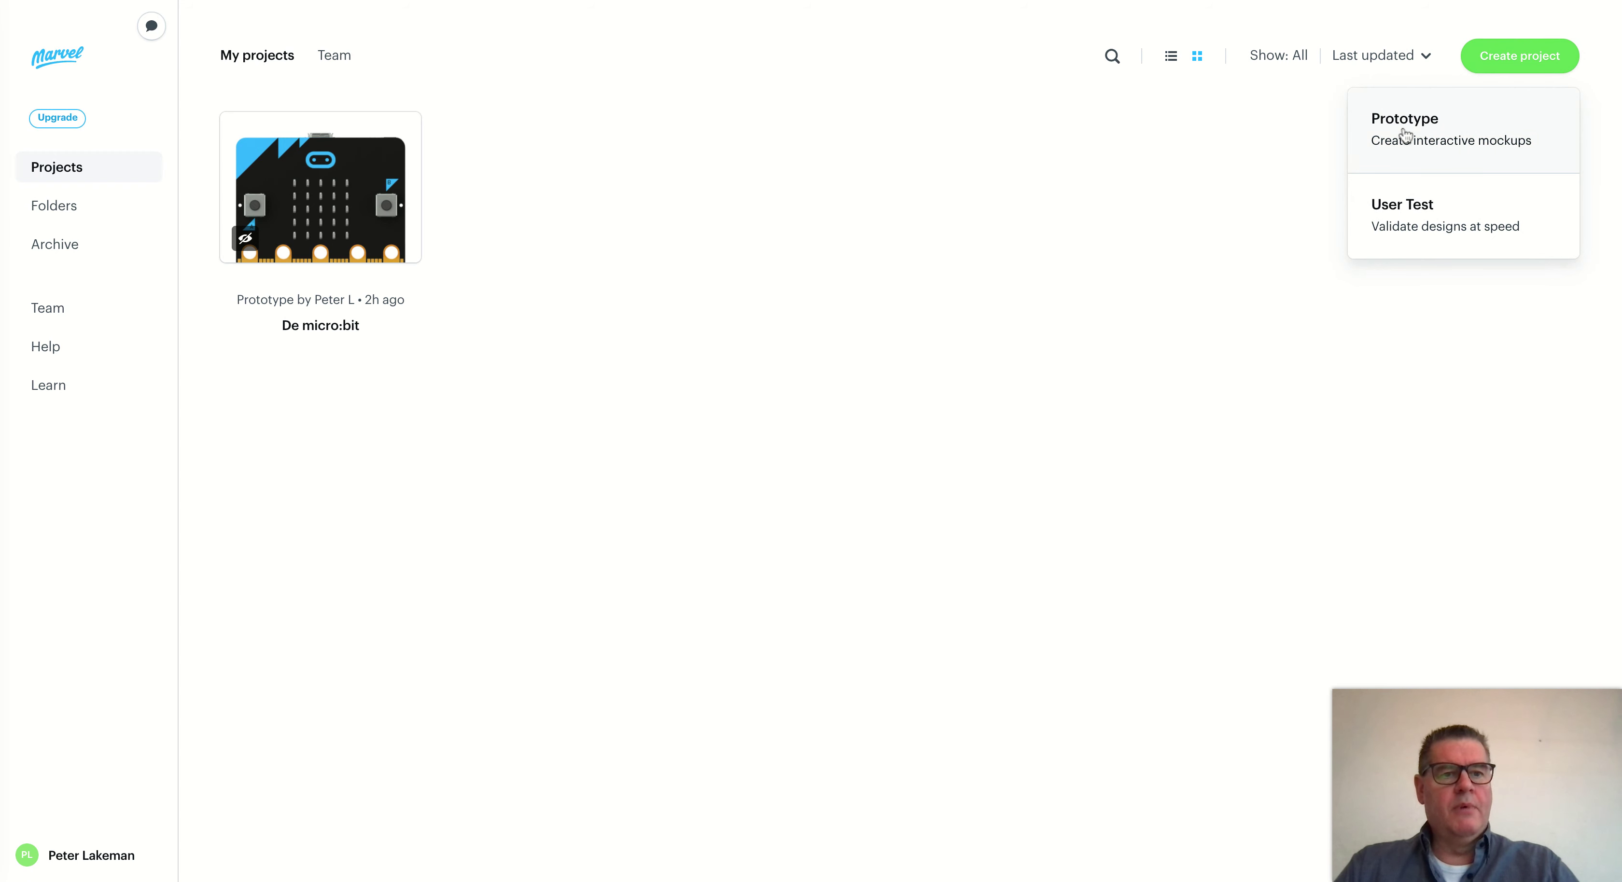
pyautogui.click(1437, 118)
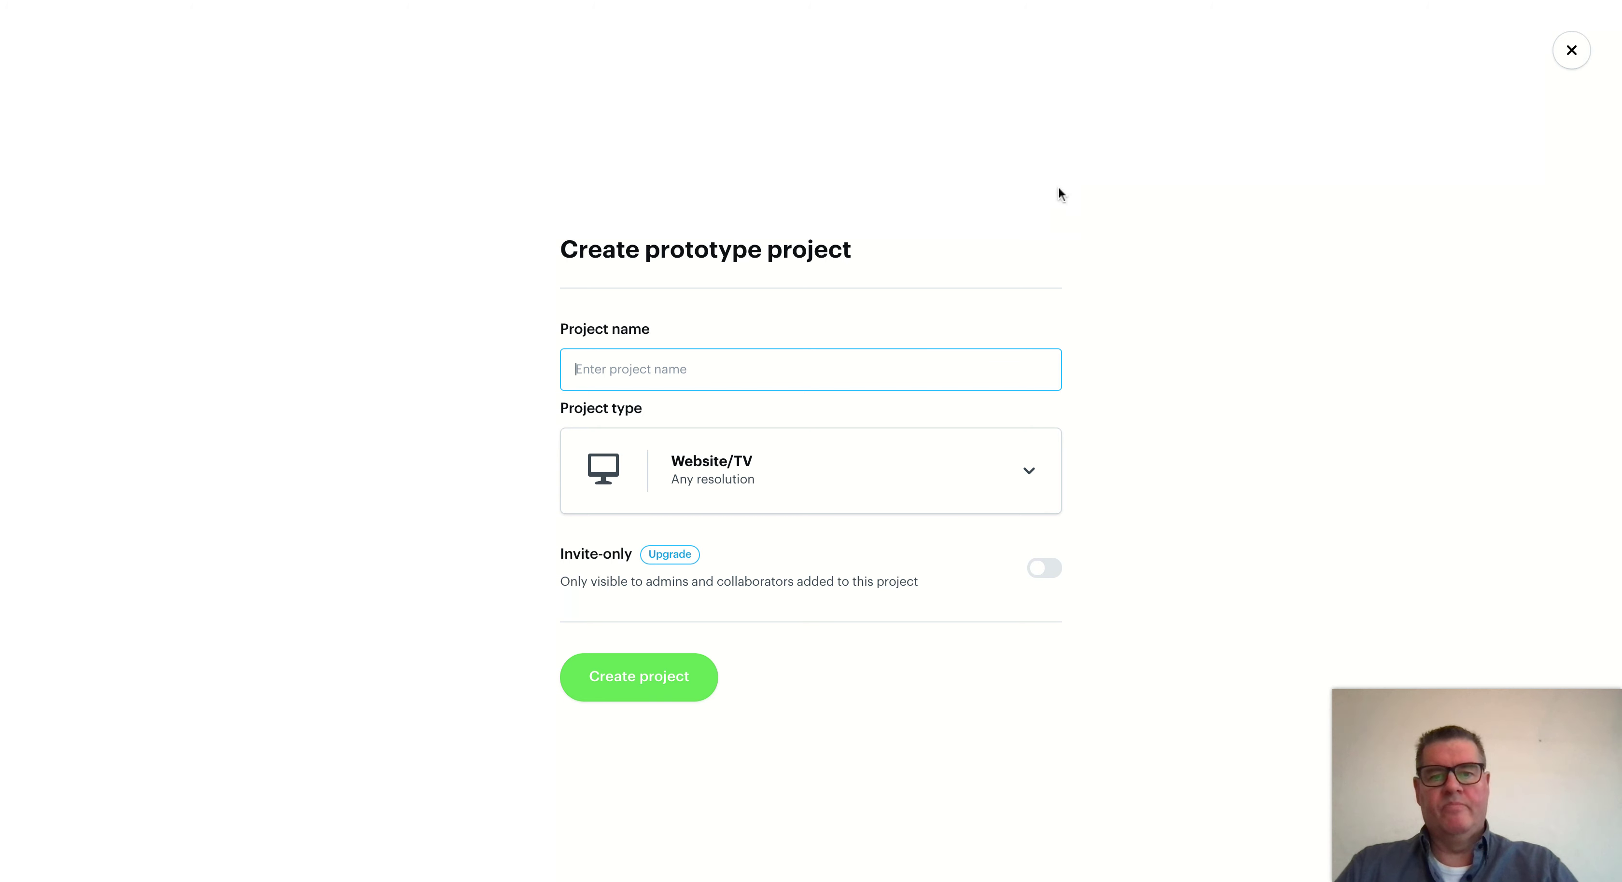
pyautogui.click(957, 356)
pyautogui.write('Hardware')
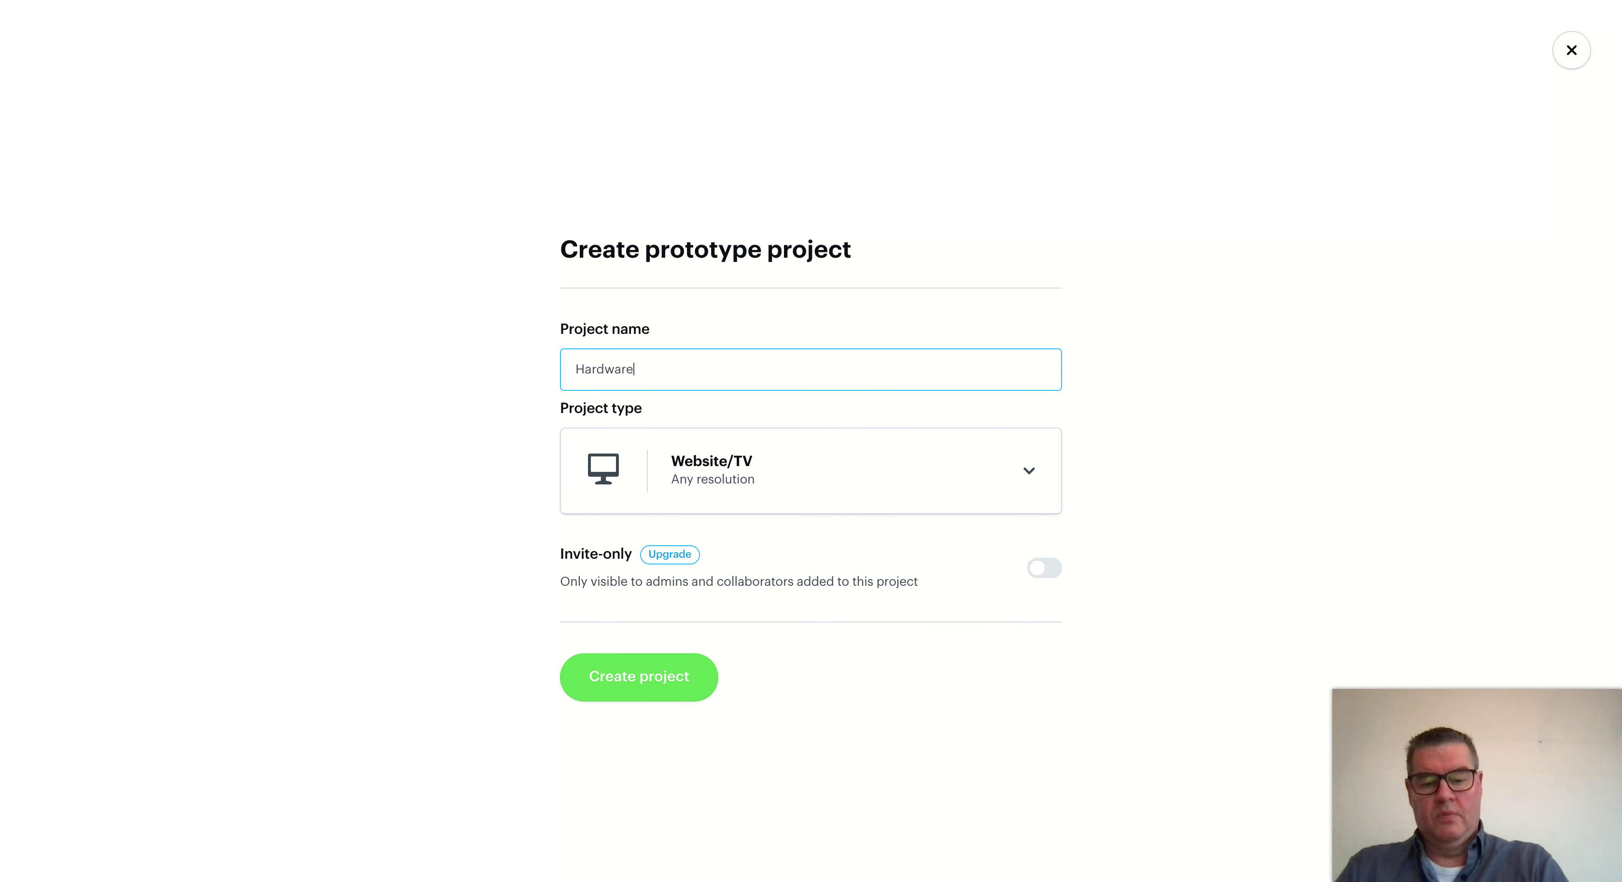
pyautogui.write(' app')
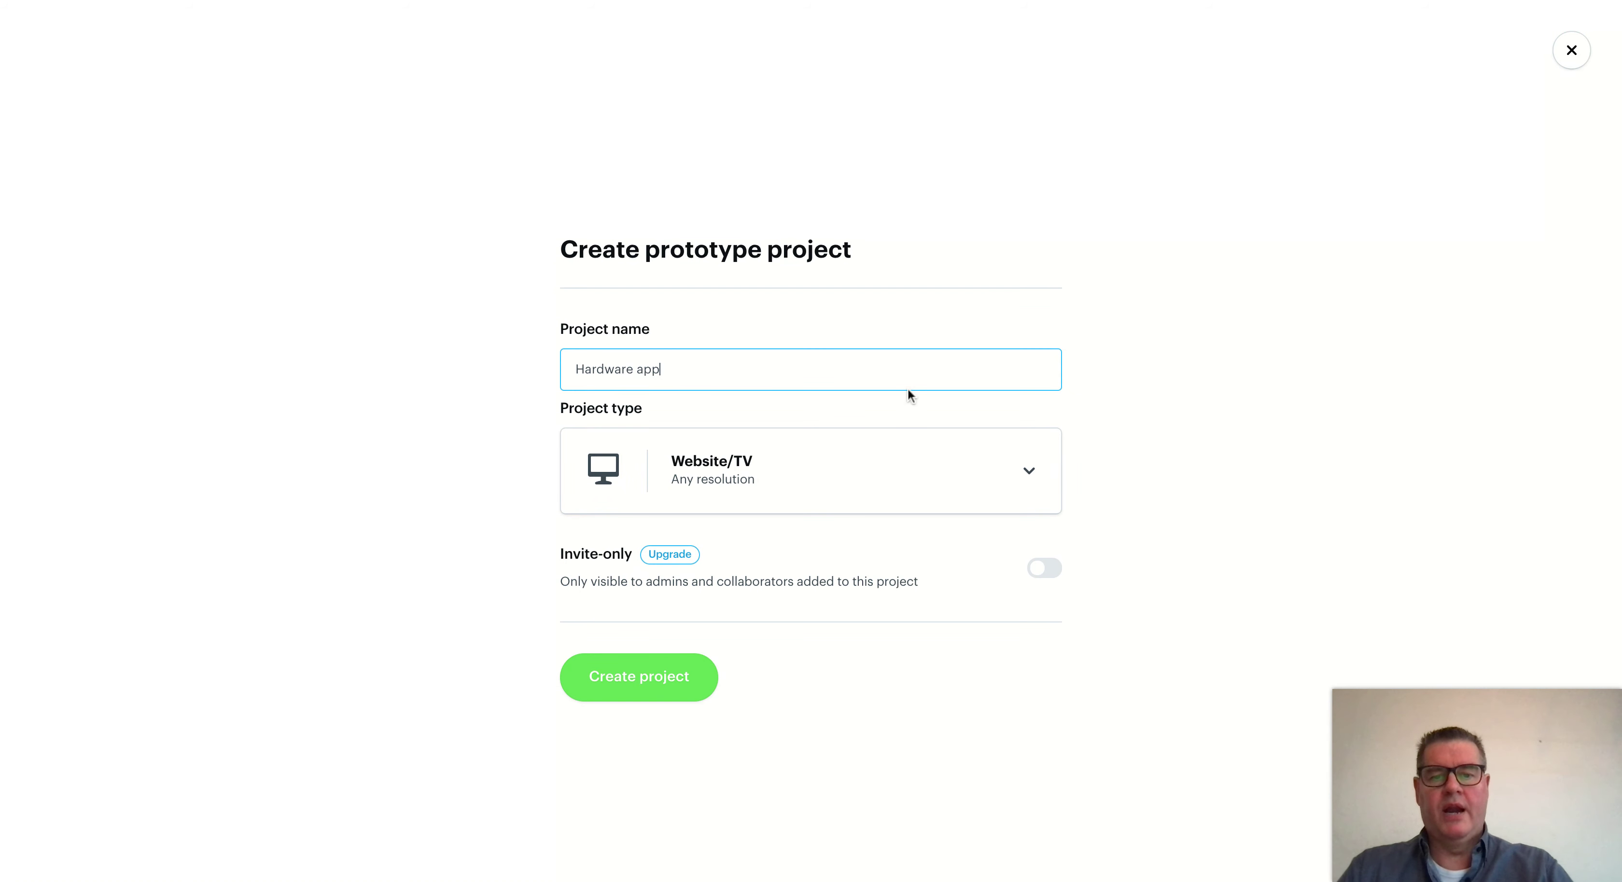
# Set the project type to iPhone 12 and create the project
pyautogui.click(862, 462)
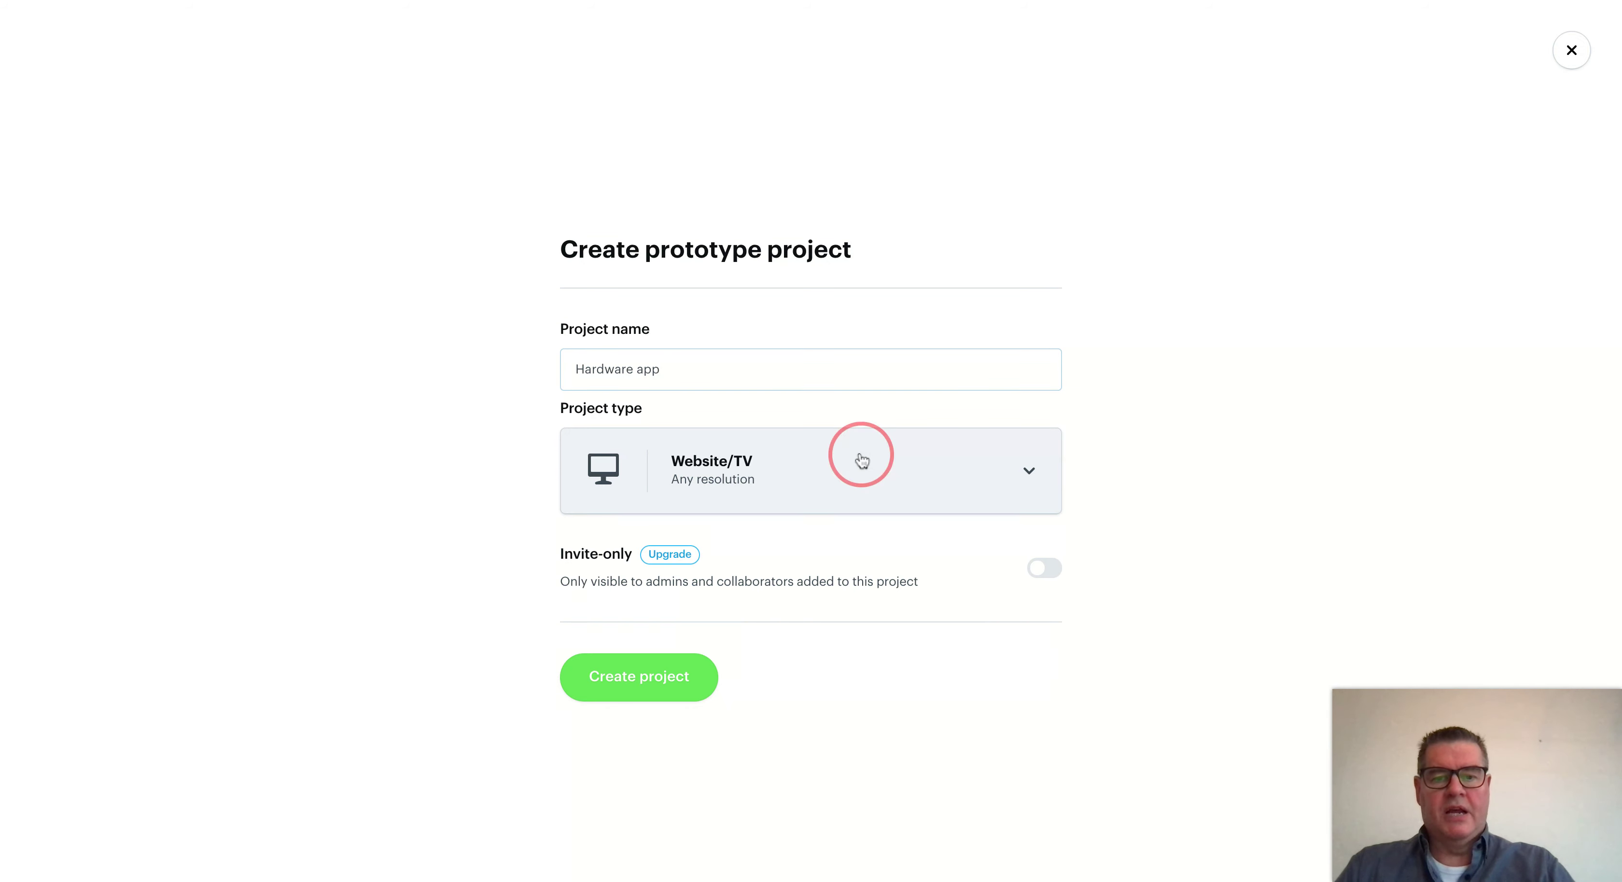
pyautogui.scroll(-5, 853, 568)
pyautogui.scroll(-3, 852, 568)
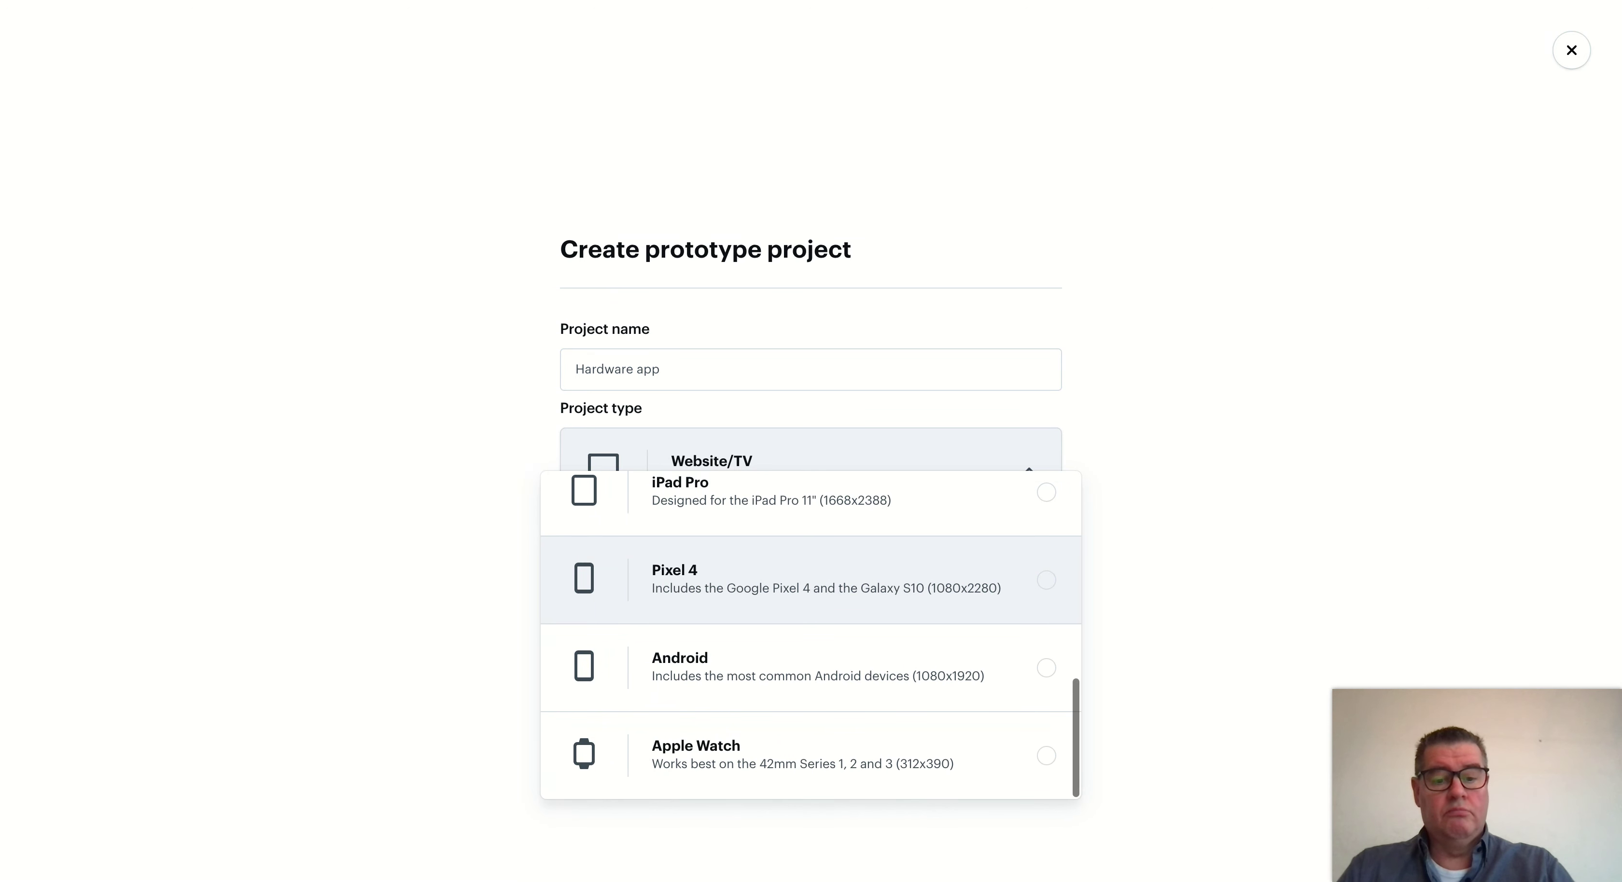
pyautogui.scroll(4, 811, 636)
pyautogui.scroll(3, 811, 636)
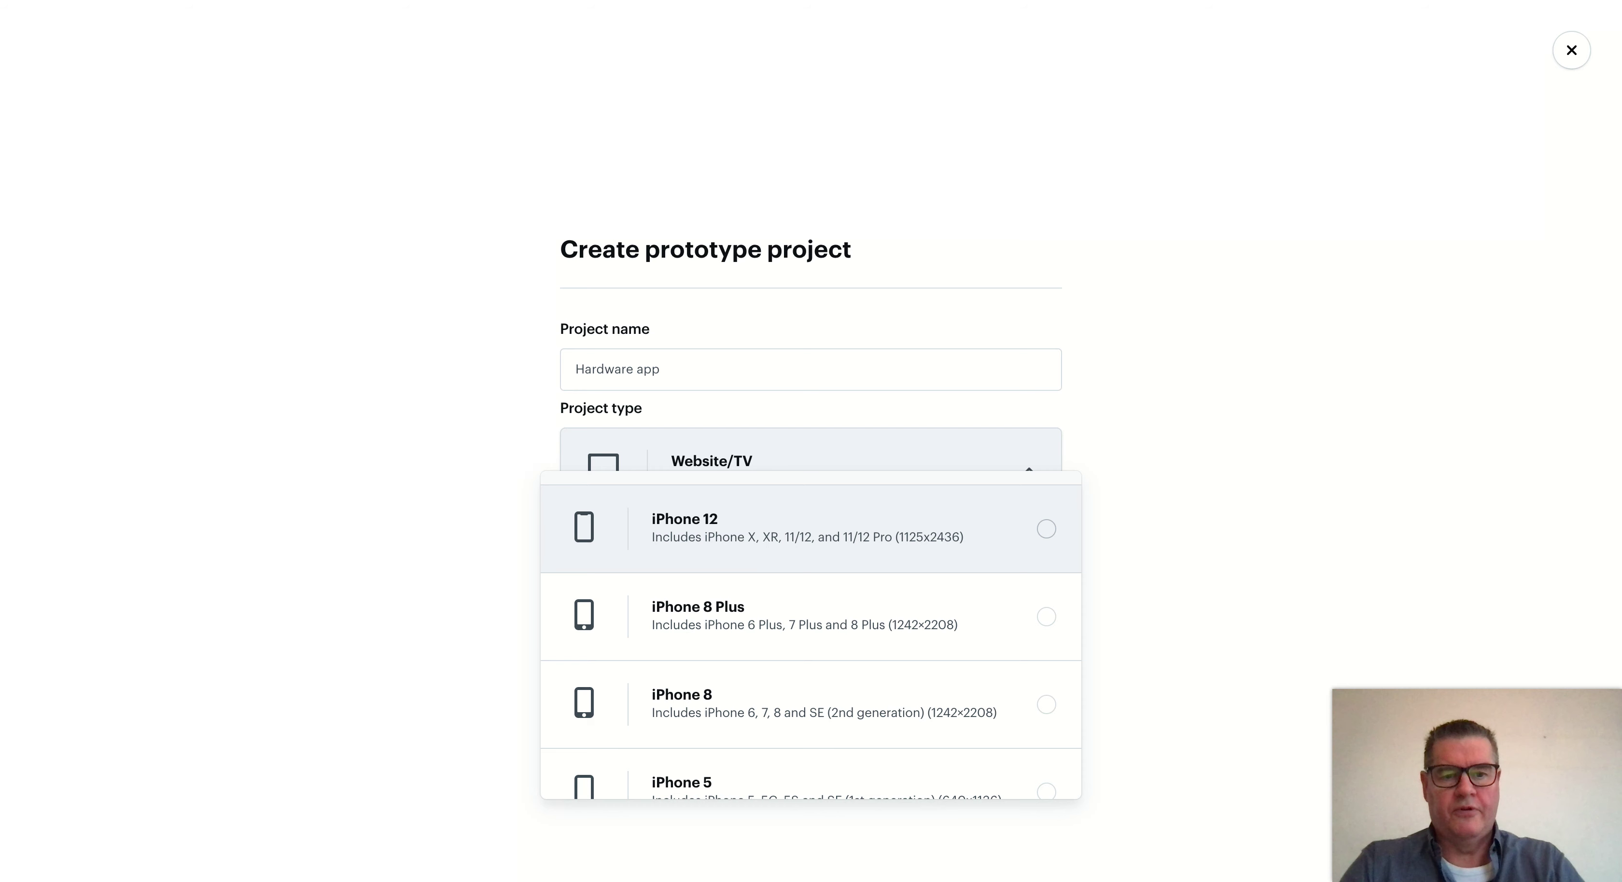
pyautogui.click(1046, 528)
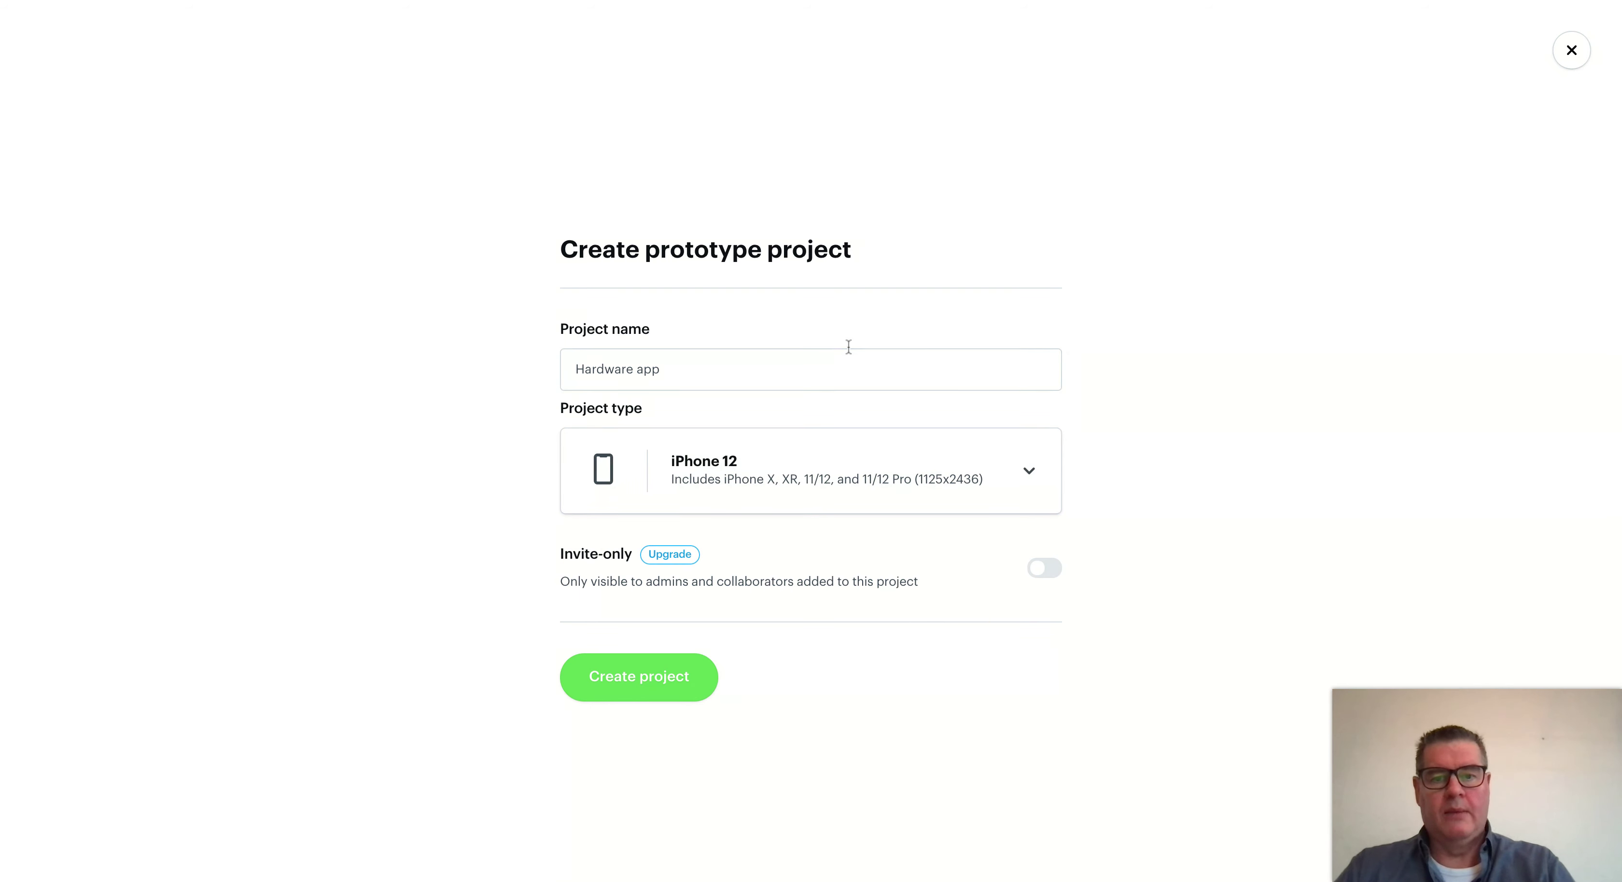
pyautogui.click(606, 681)
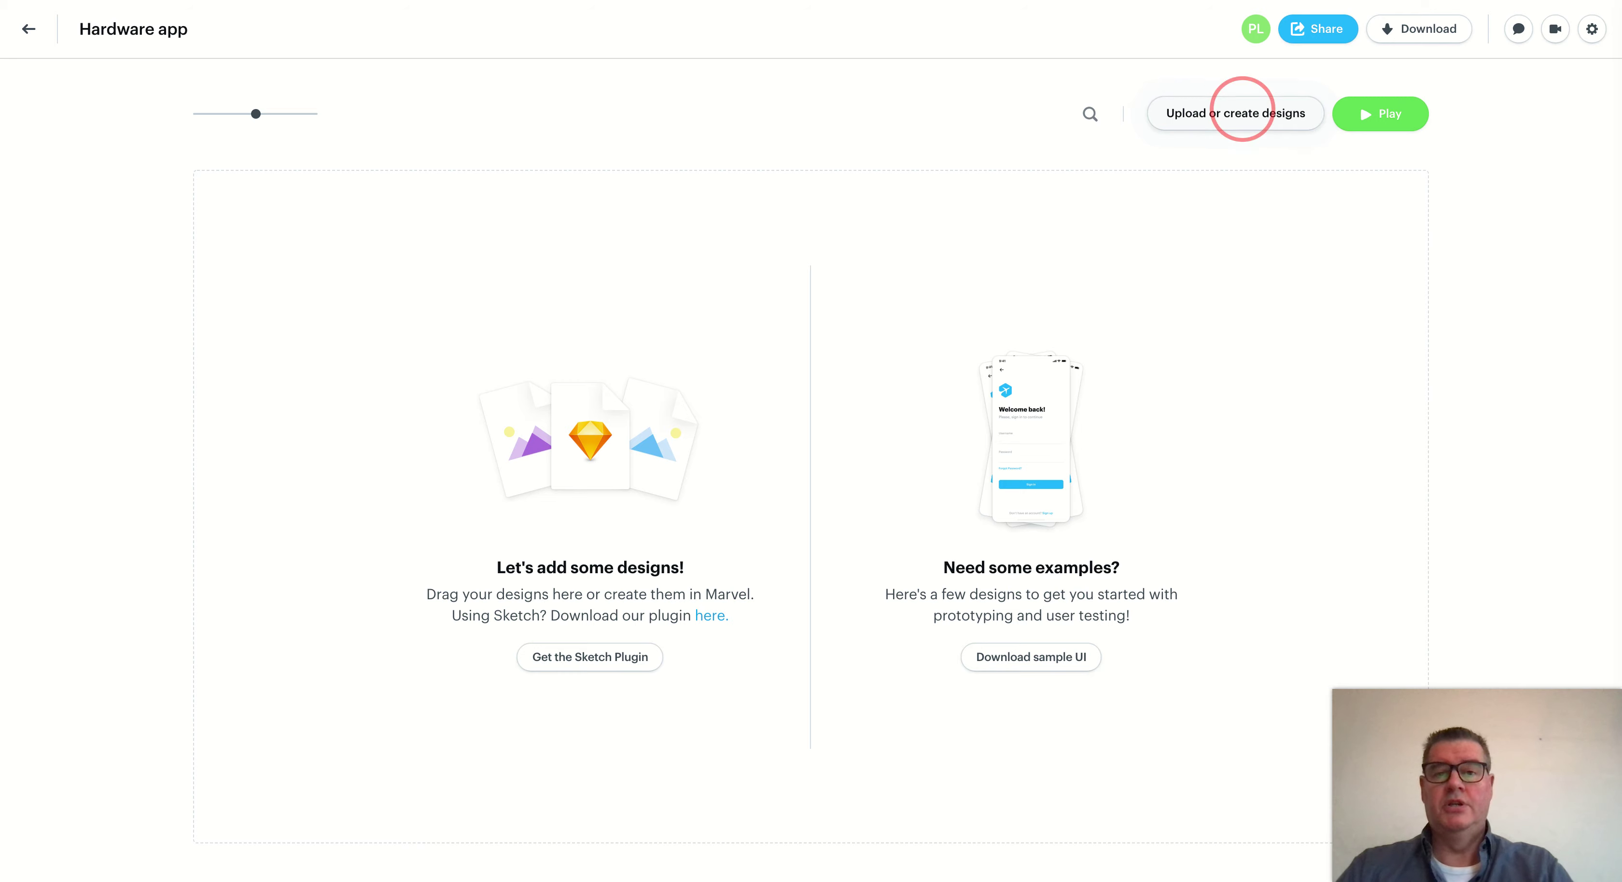
# Start a new blank design for the project using Design in Marvel
pyautogui.click(1244, 116)
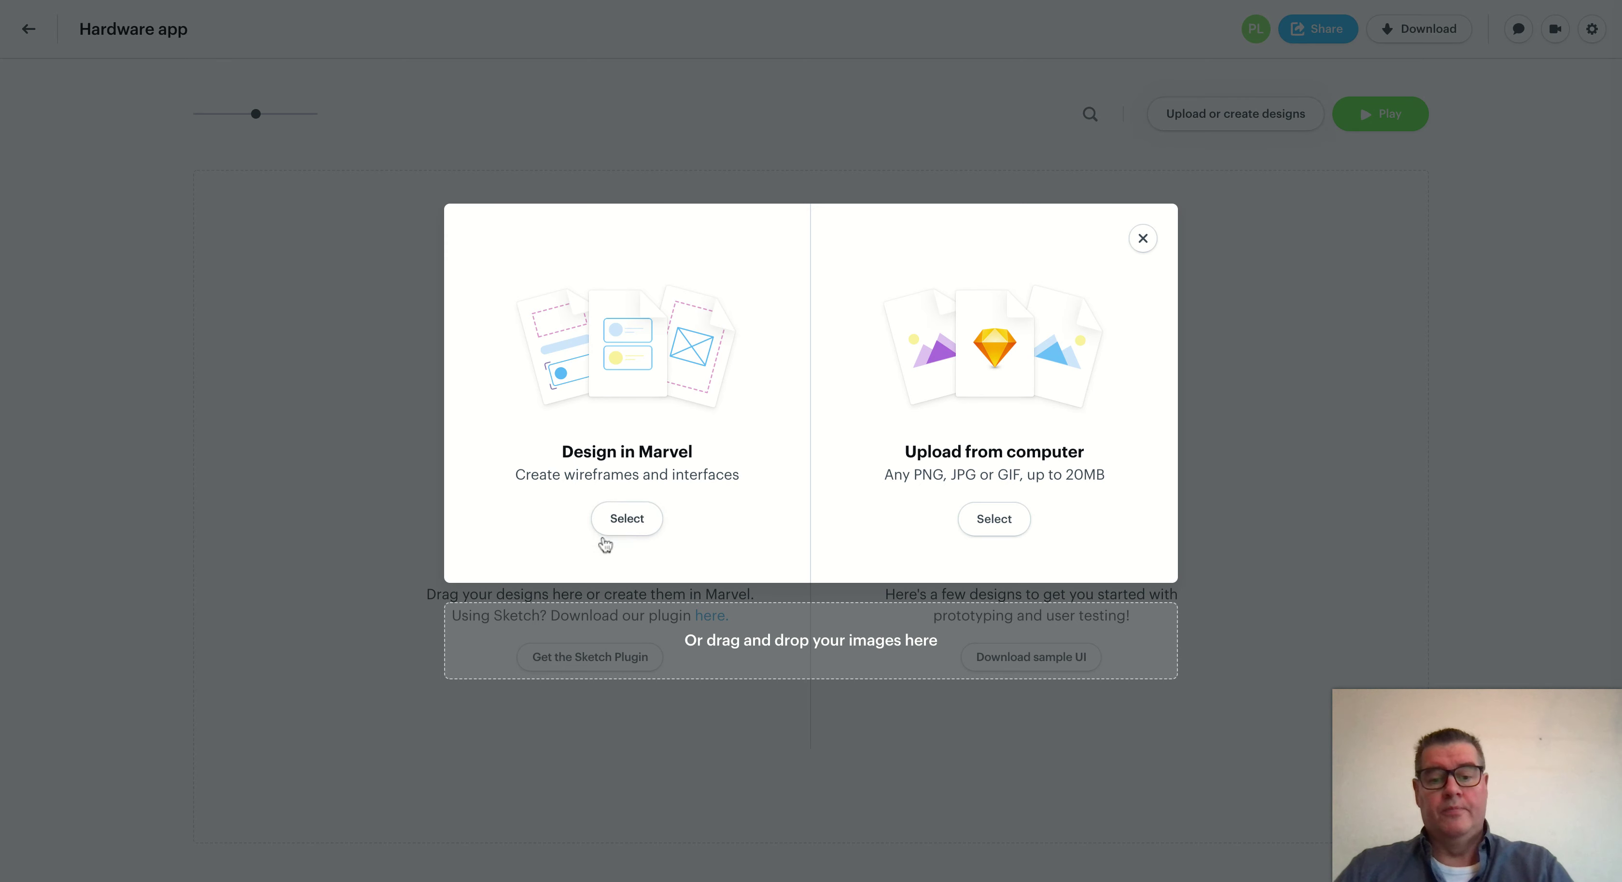
pyautogui.click(627, 528)
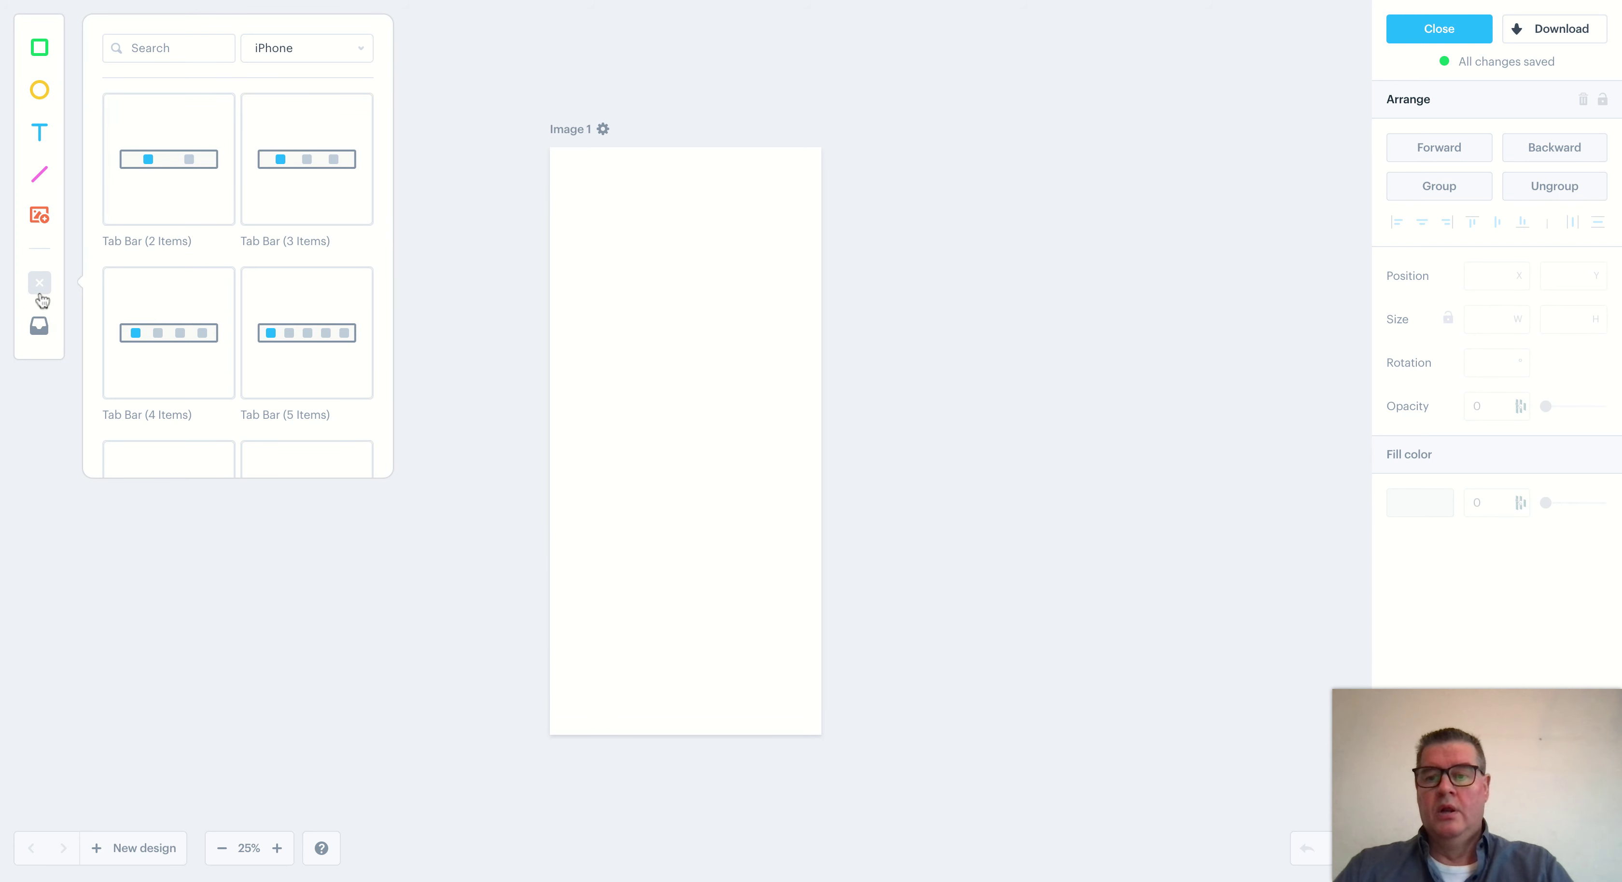
pyautogui.click(39, 53)
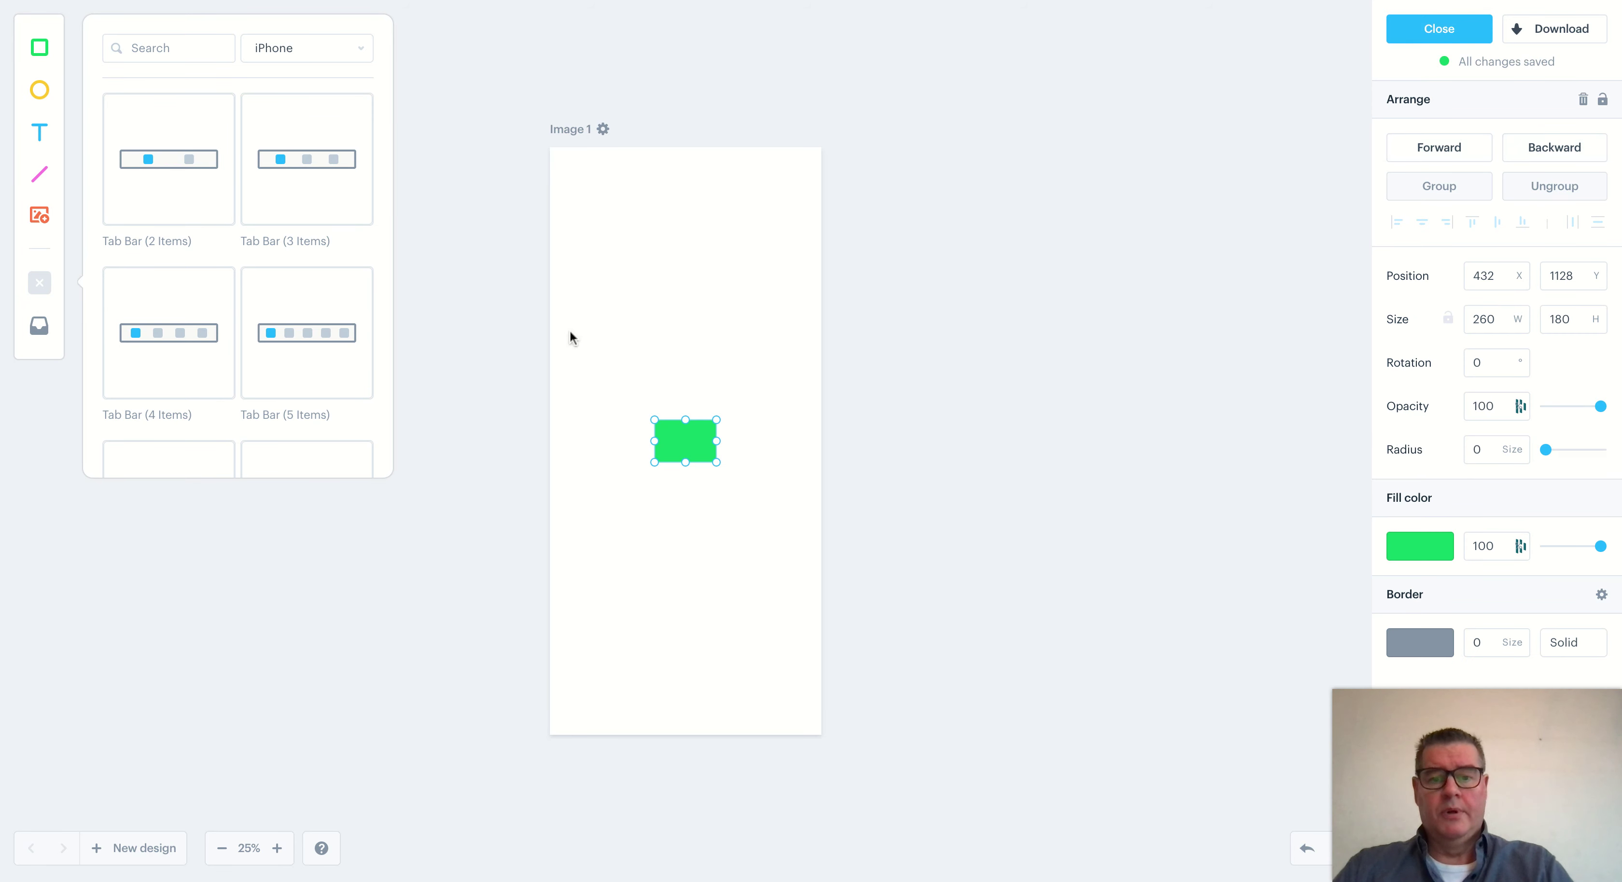
pyautogui.click(685, 446)
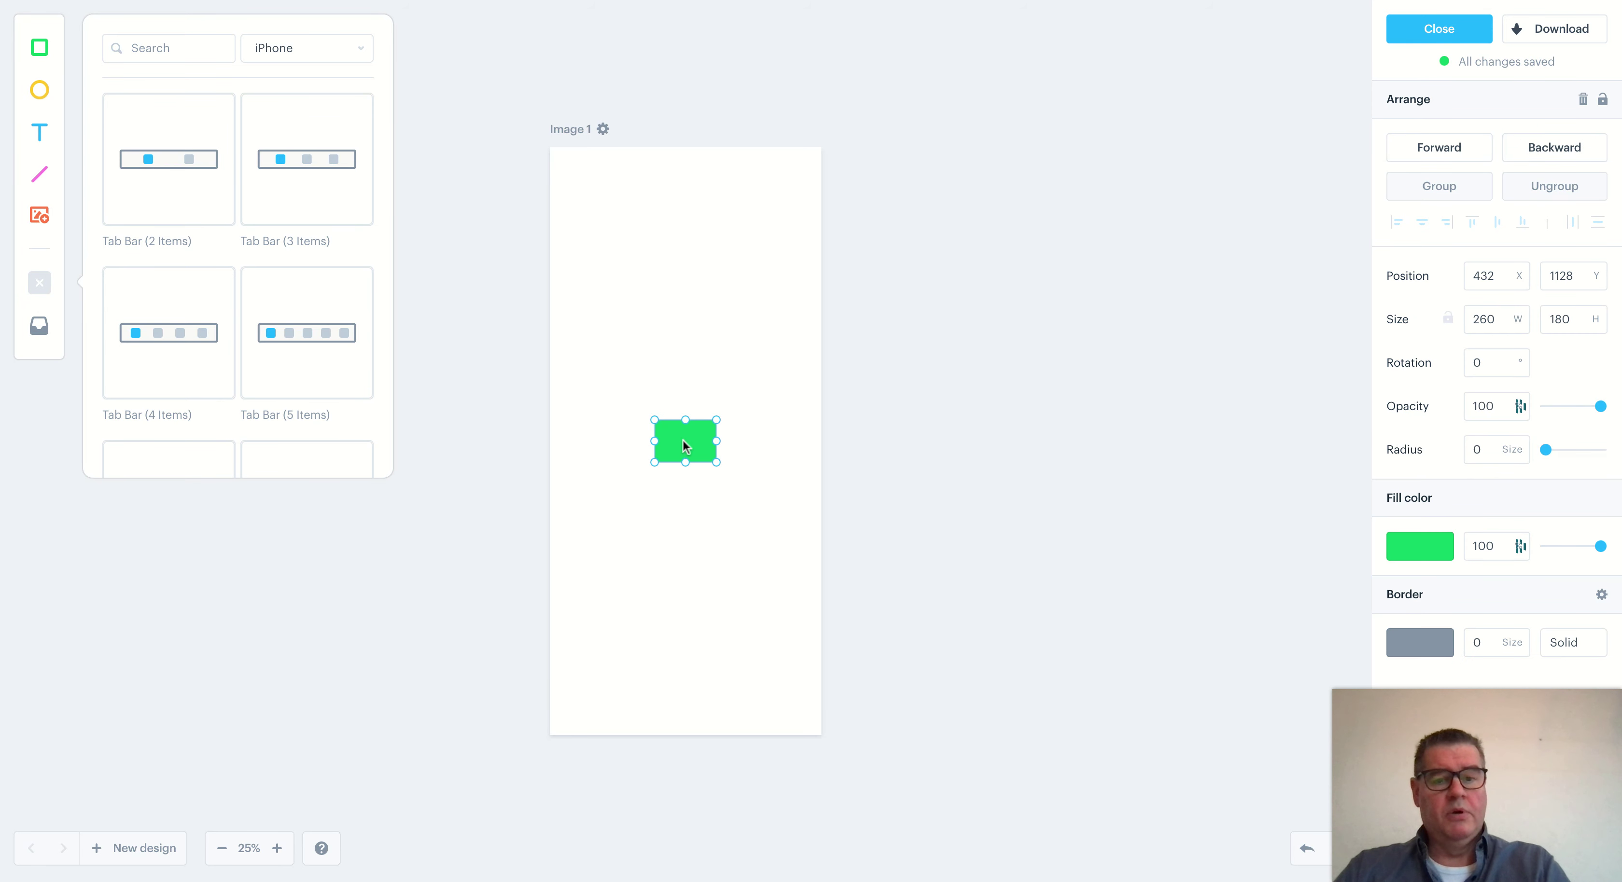
pyautogui.press('Delete')
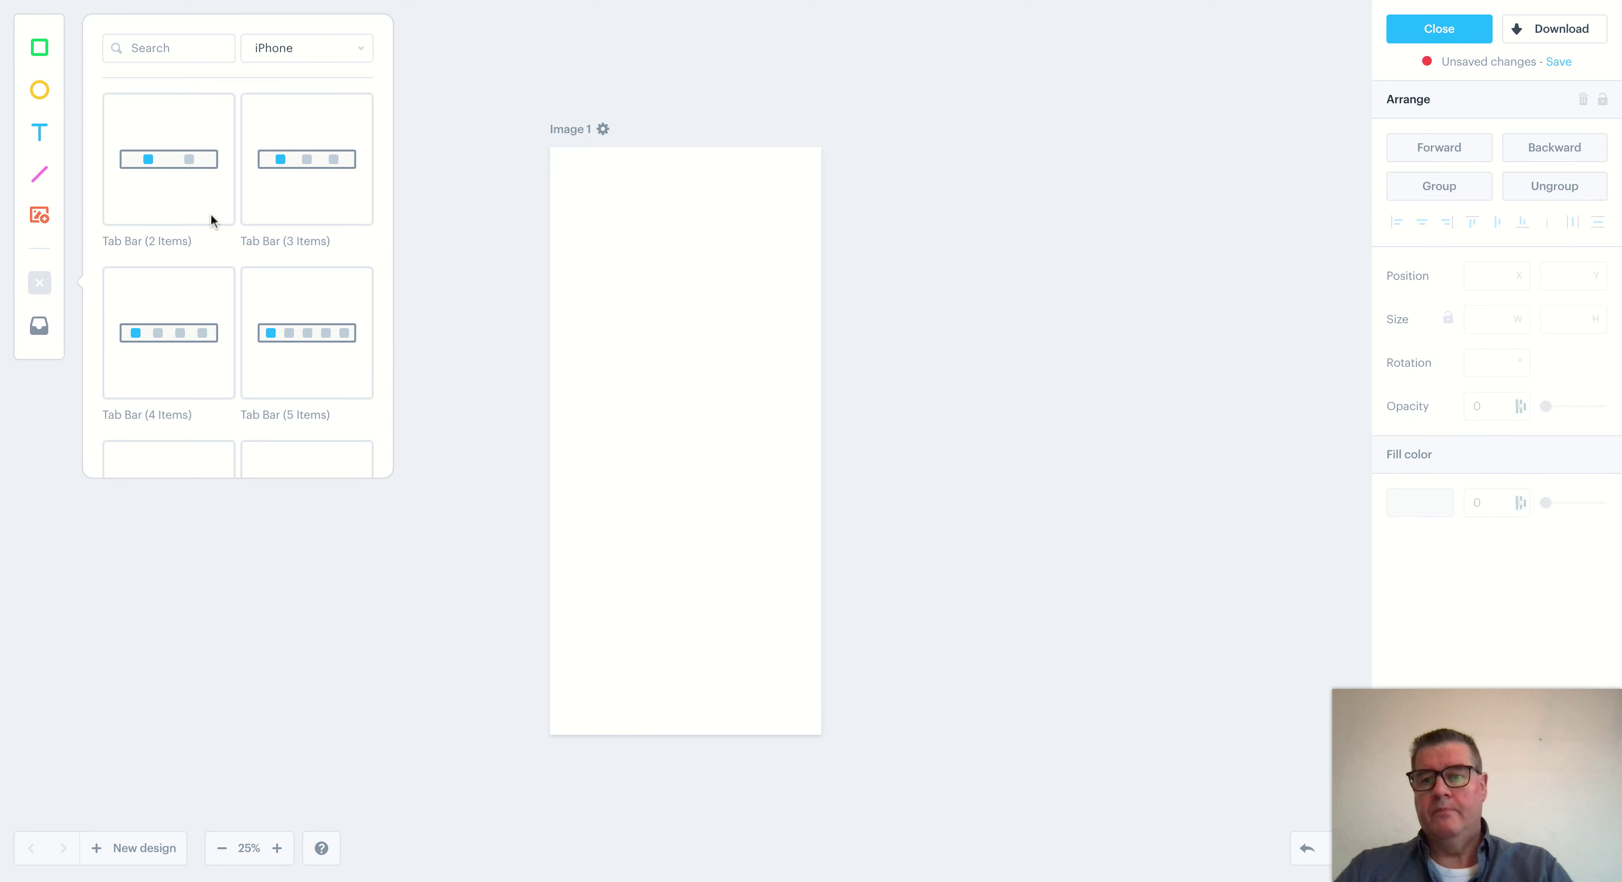
pyautogui.click(37, 132)
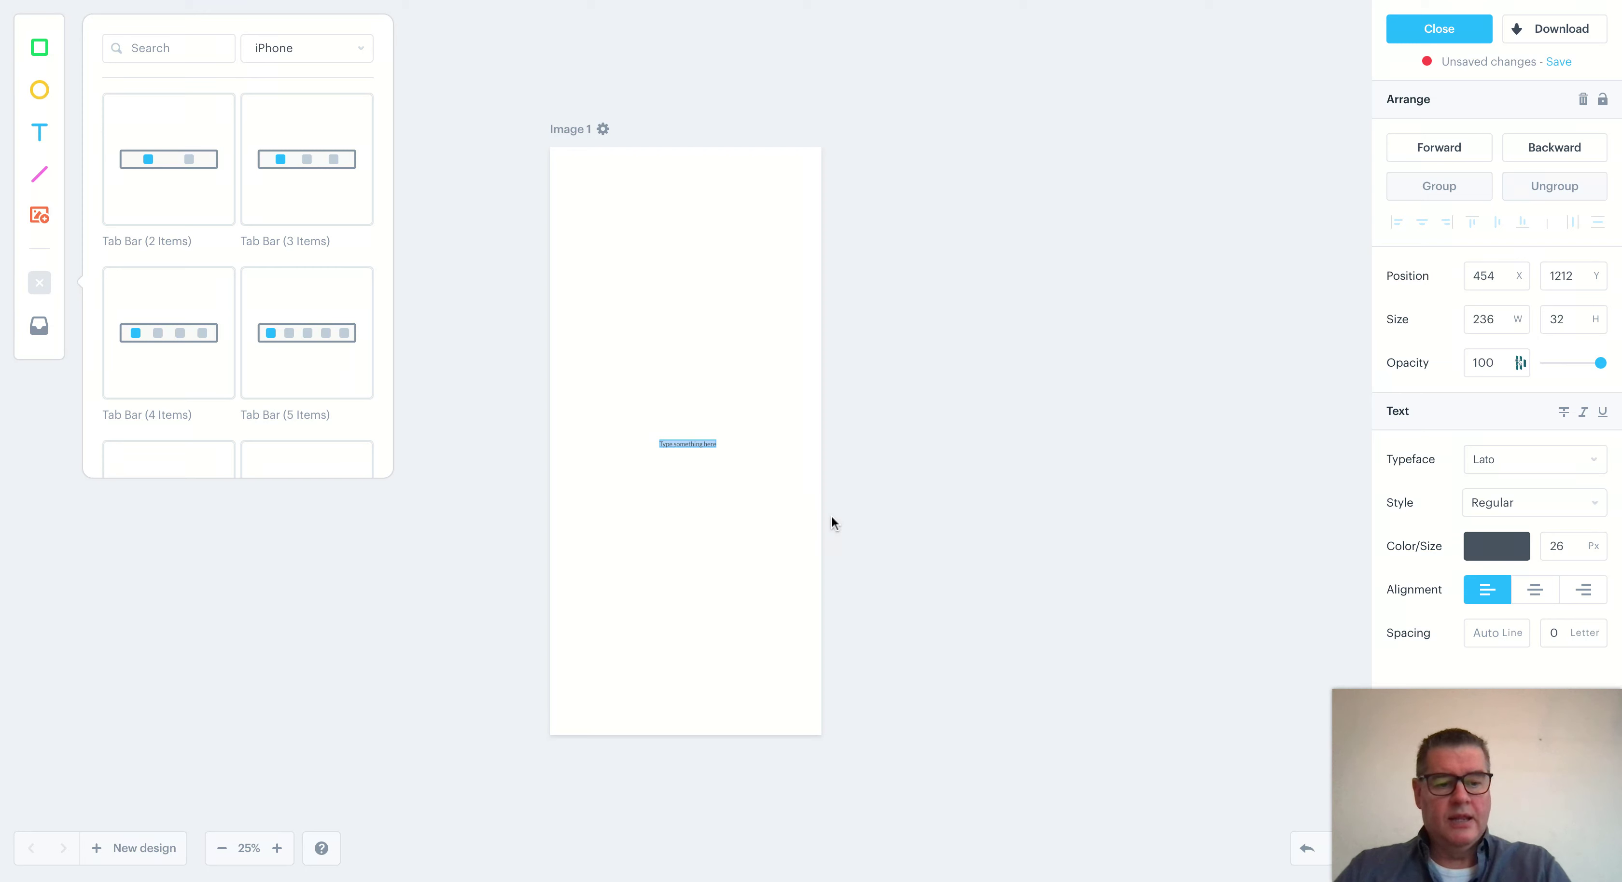
pyautogui.press('BackSpace')
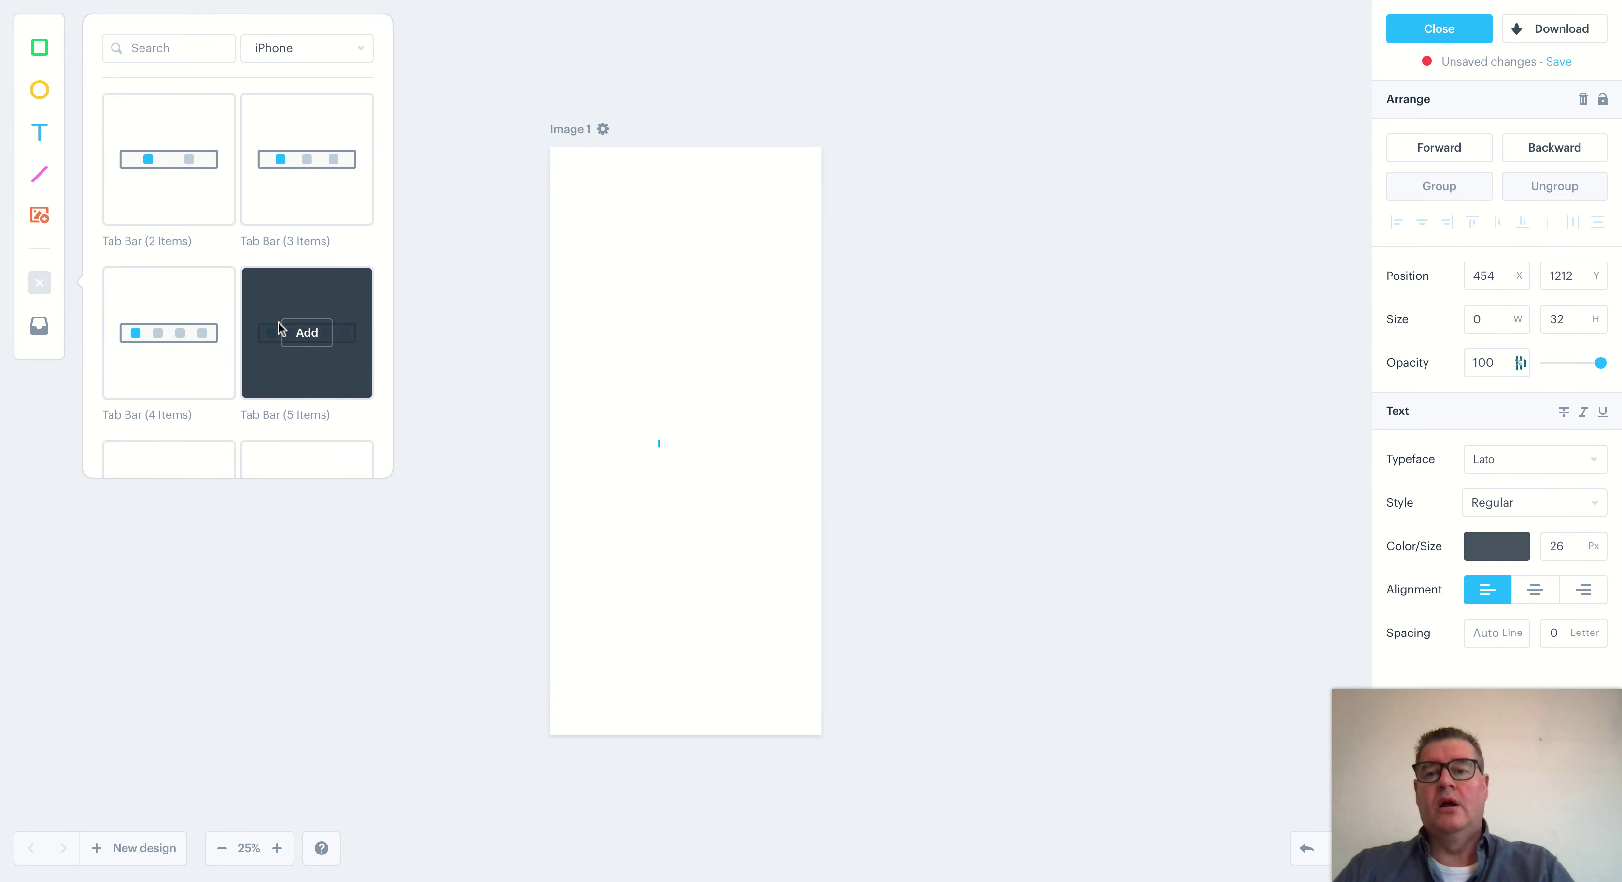
# Show the iPhone component set and add the Notch component to the blank screen
pyautogui.click(329, 68)
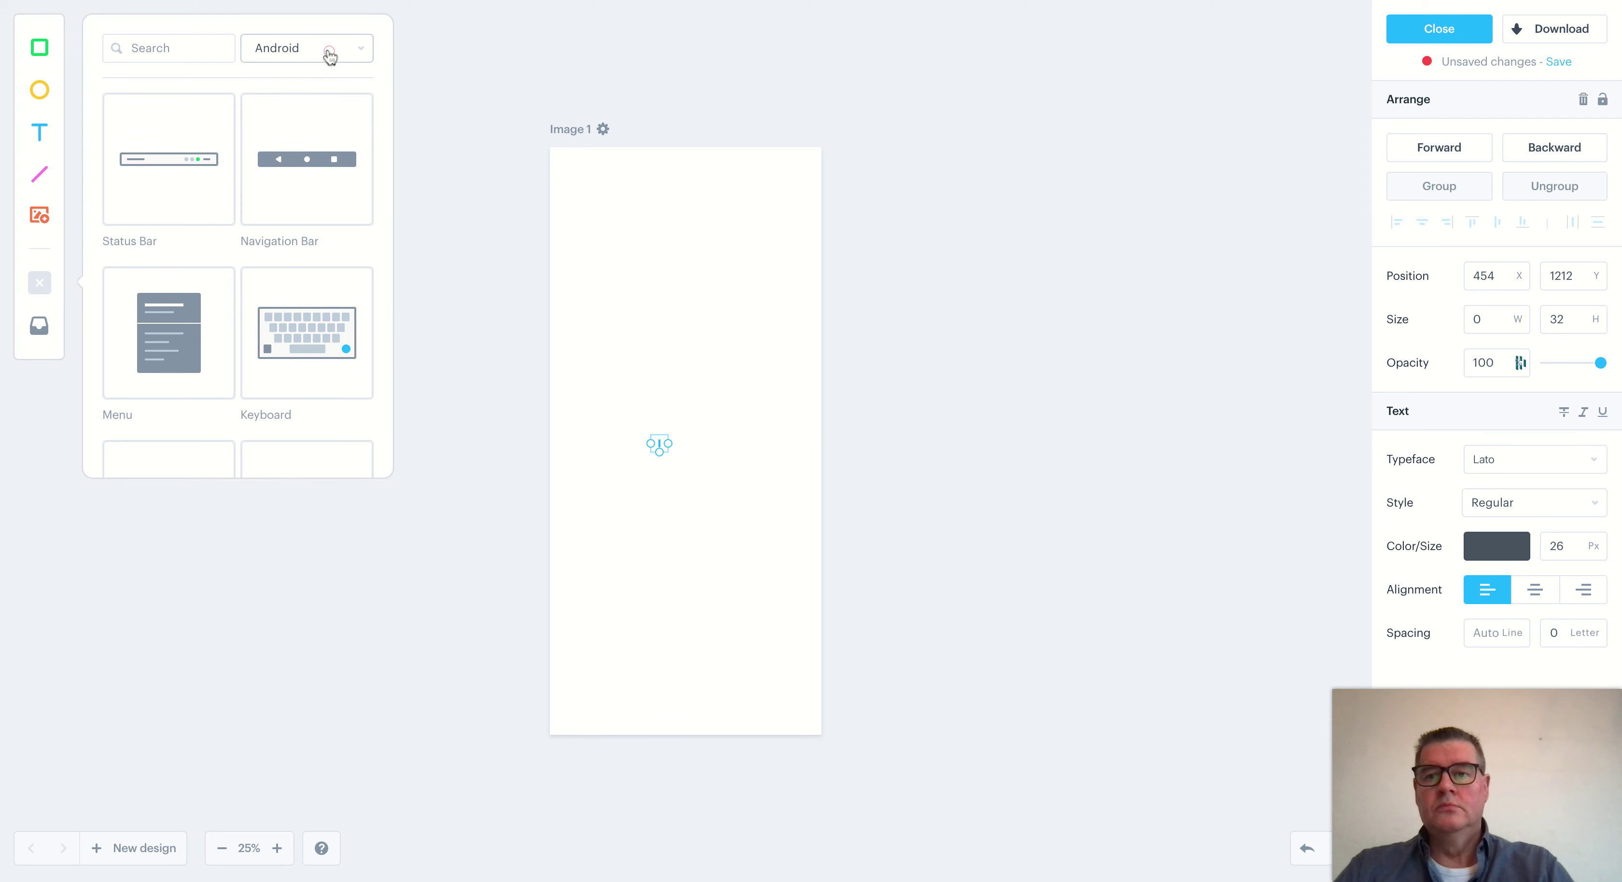
pyautogui.click(330, 58)
pyautogui.click(326, 36)
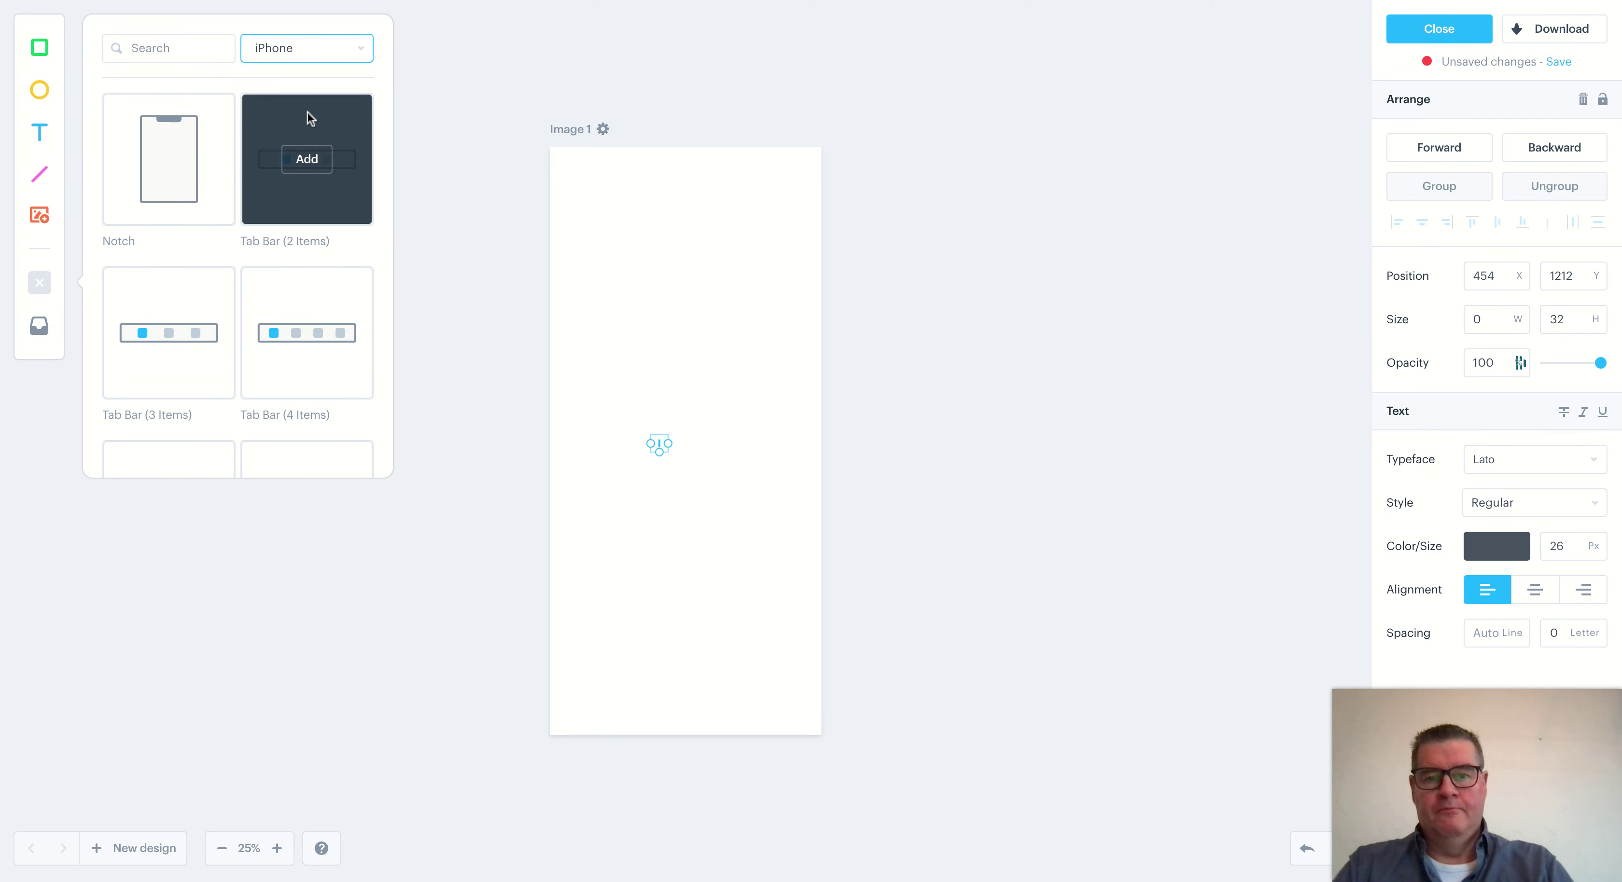
pyautogui.moveTo(146, 174)
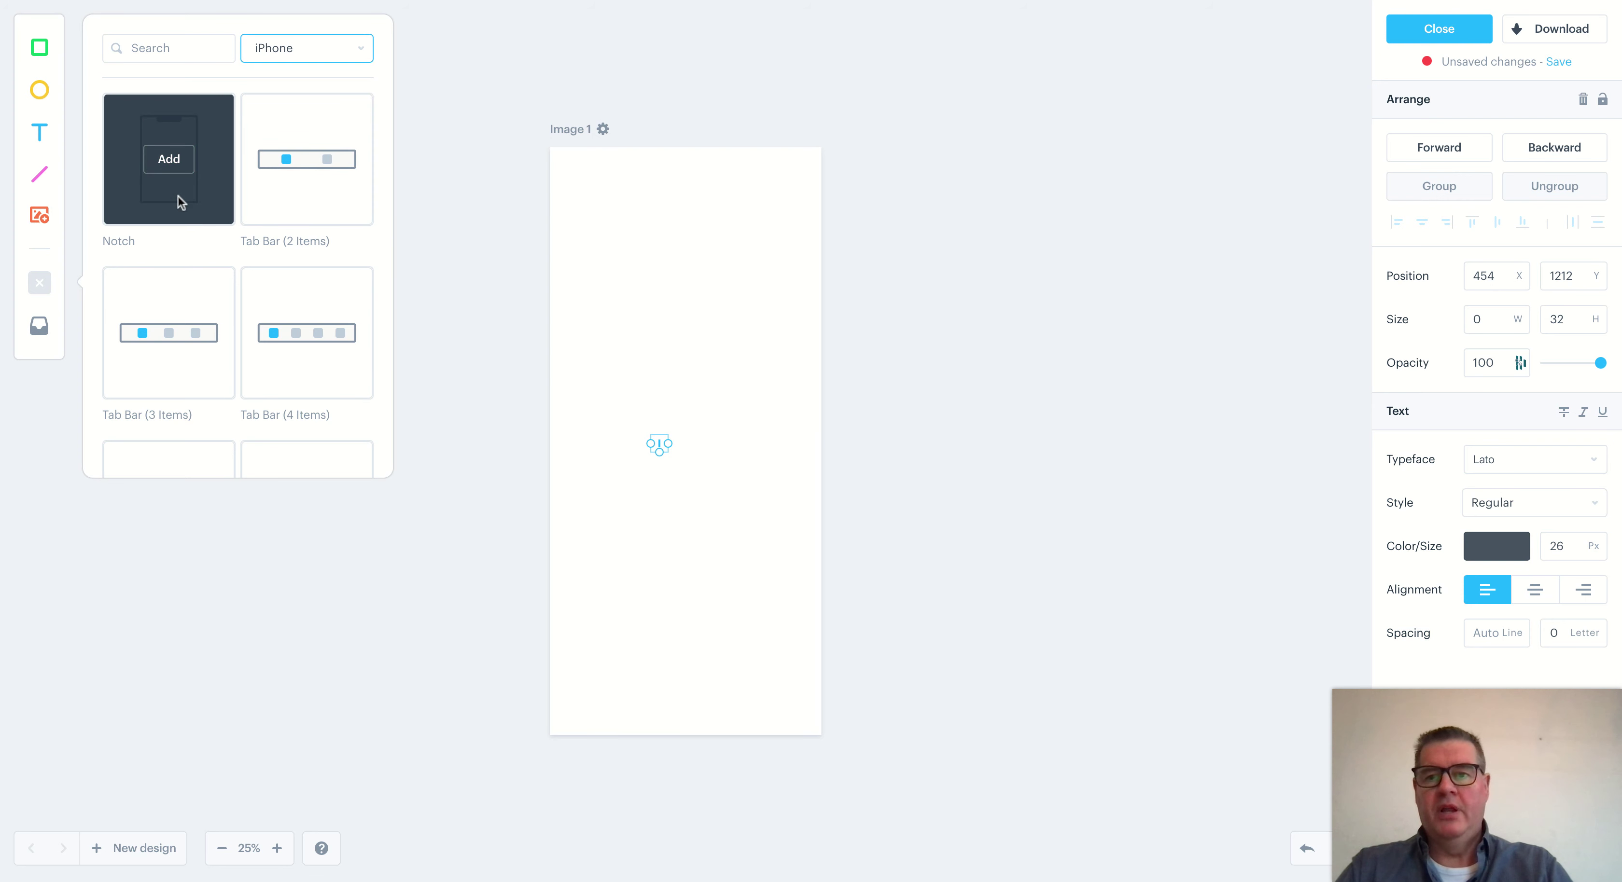
pyautogui.click(169, 159)
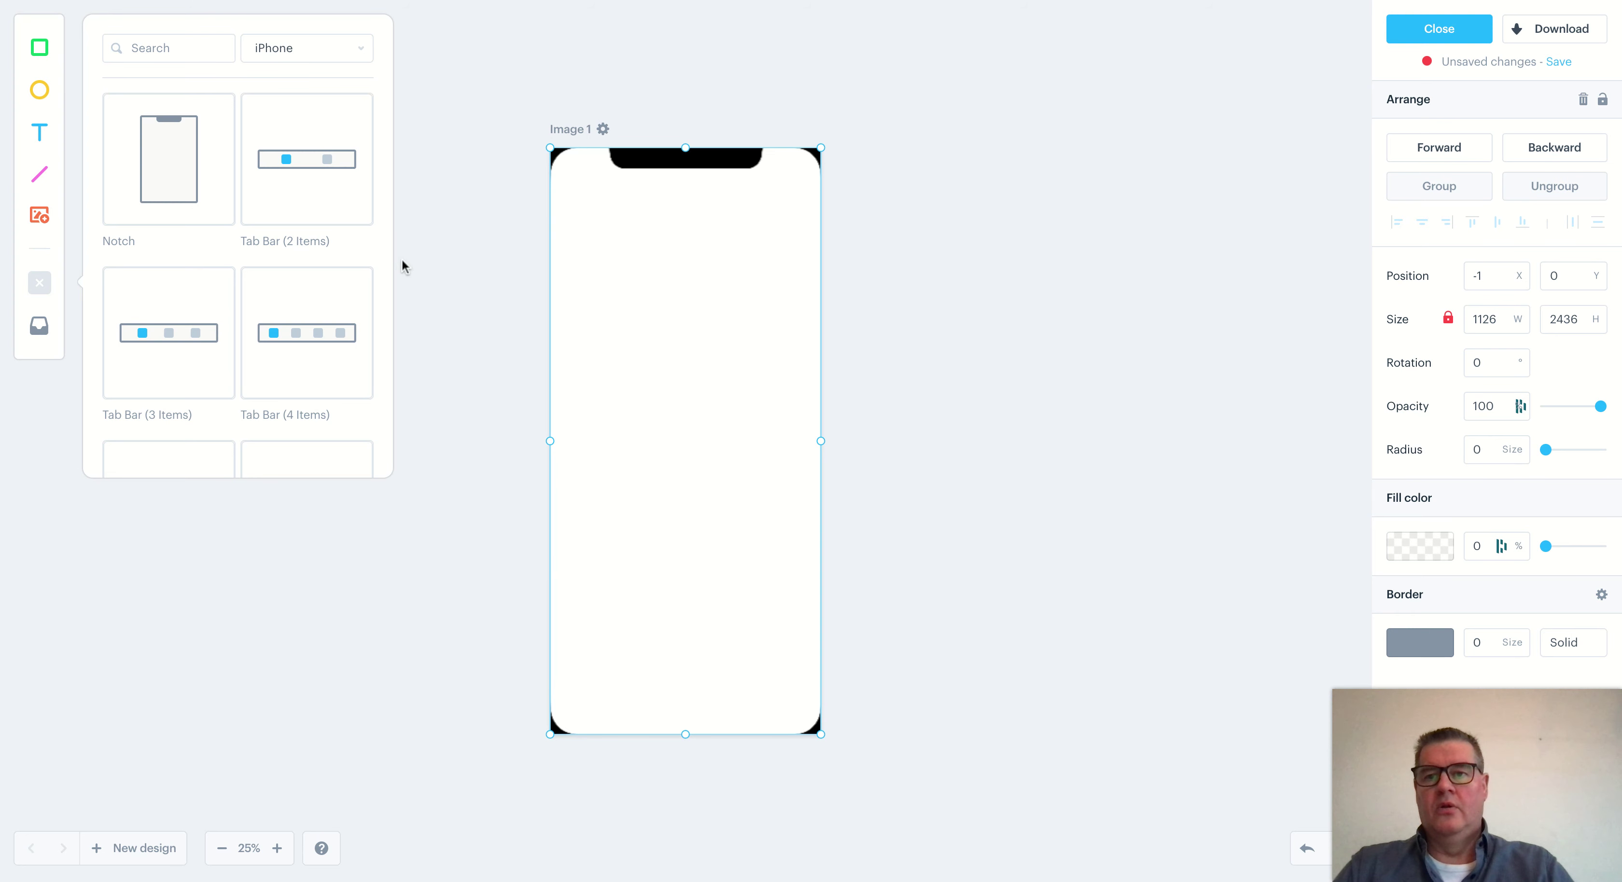
# Add the Table Item component to the screen and move it down to about Y 1128
pyautogui.scroll(-5, 263, 226)
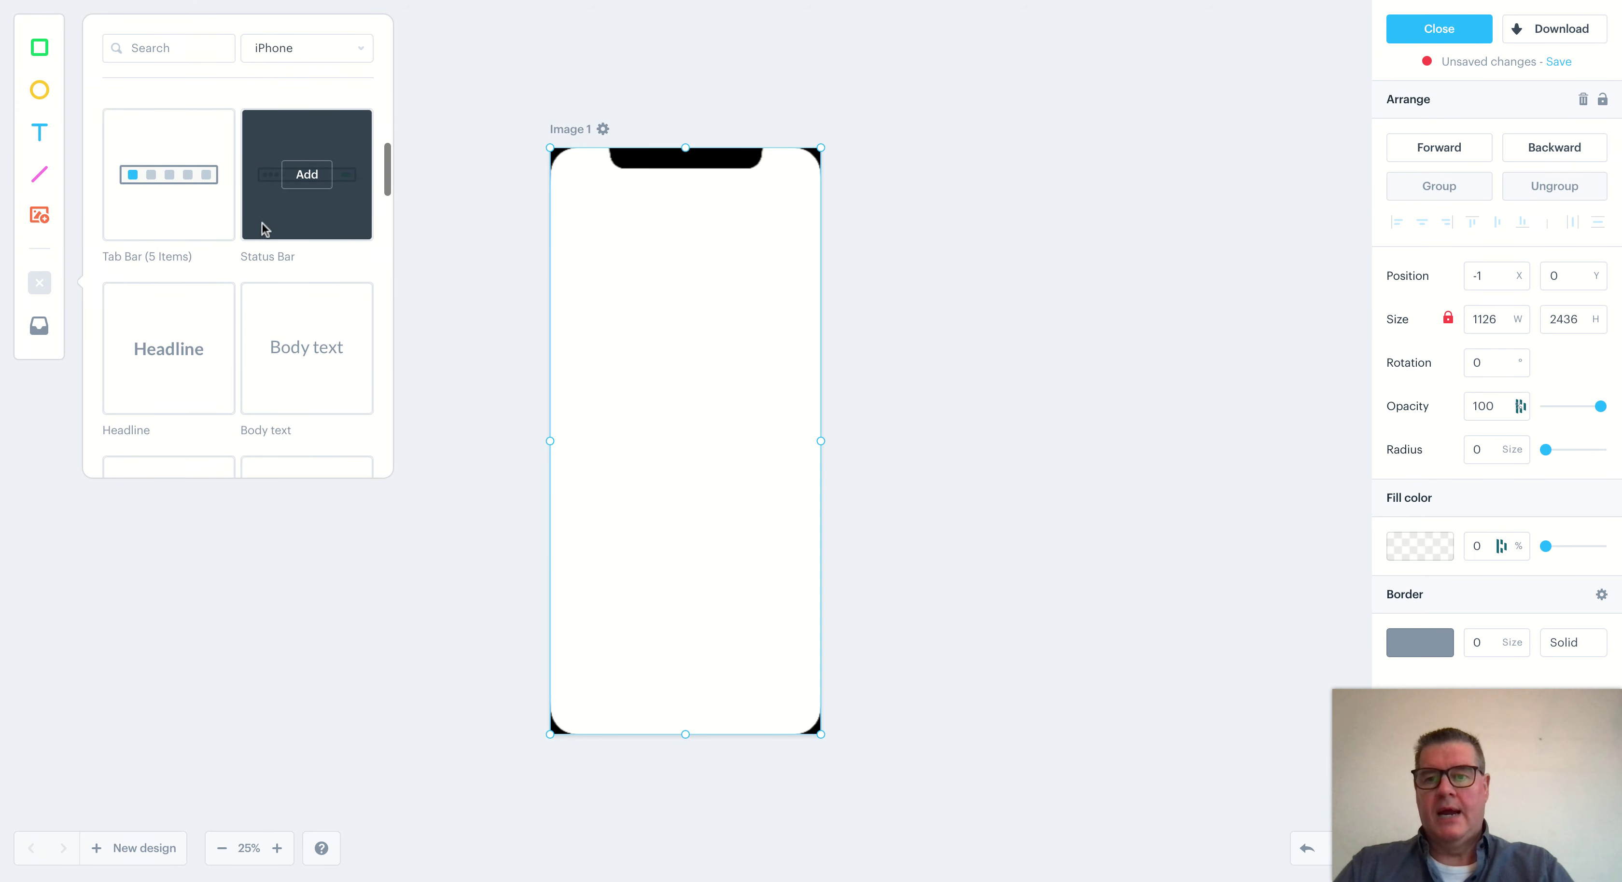
pyautogui.scroll(-3, 262, 222)
pyautogui.scroll(-6, 307, 221)
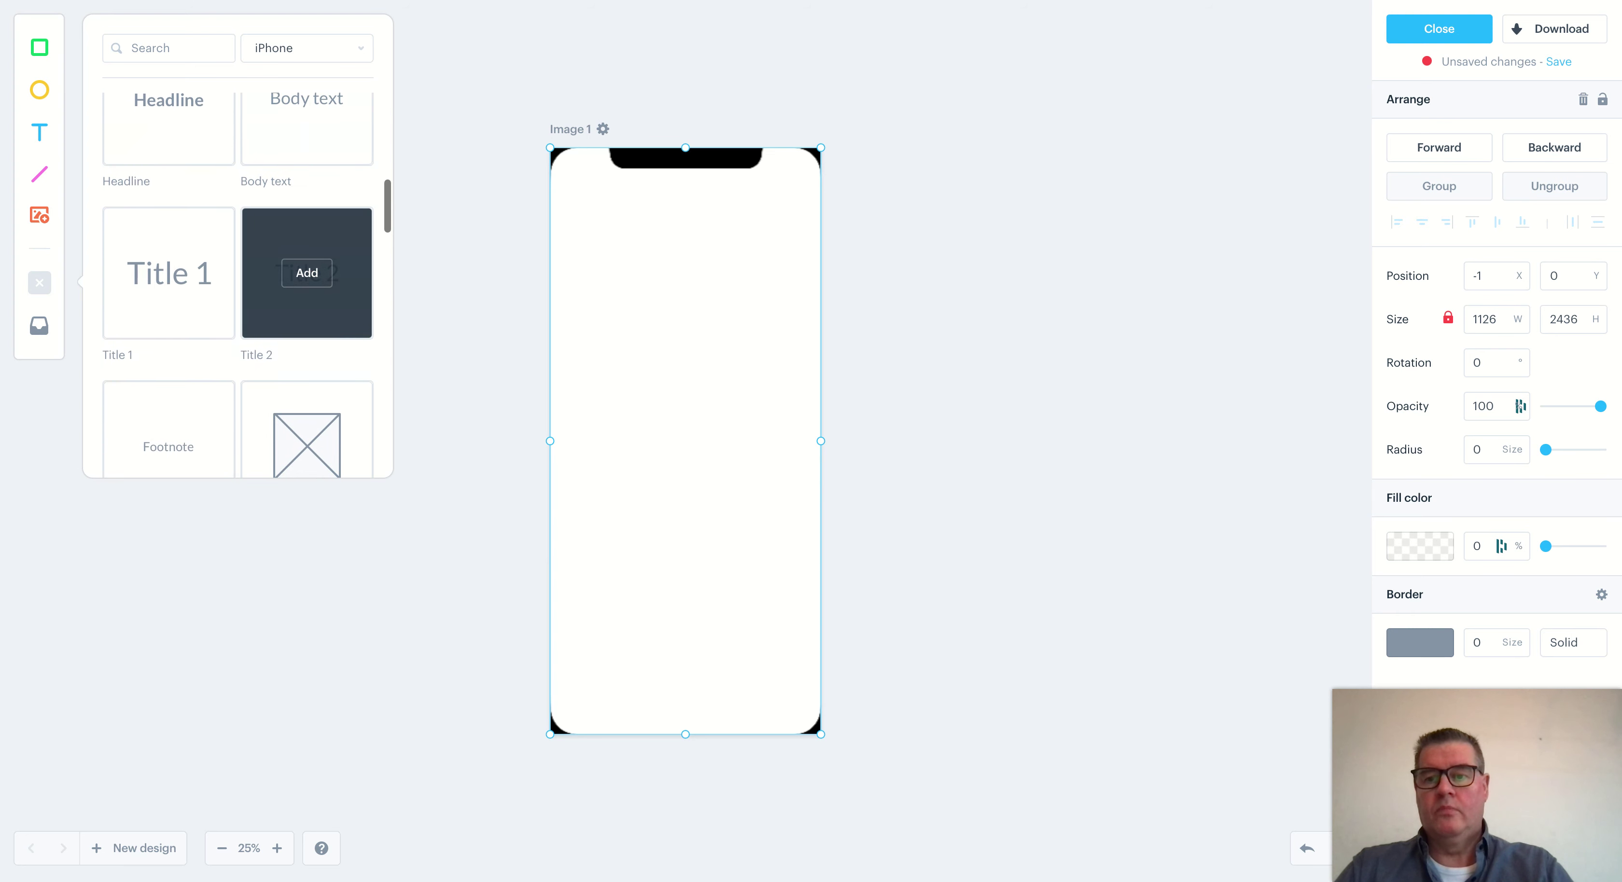
pyautogui.scroll(-4, 307, 159)
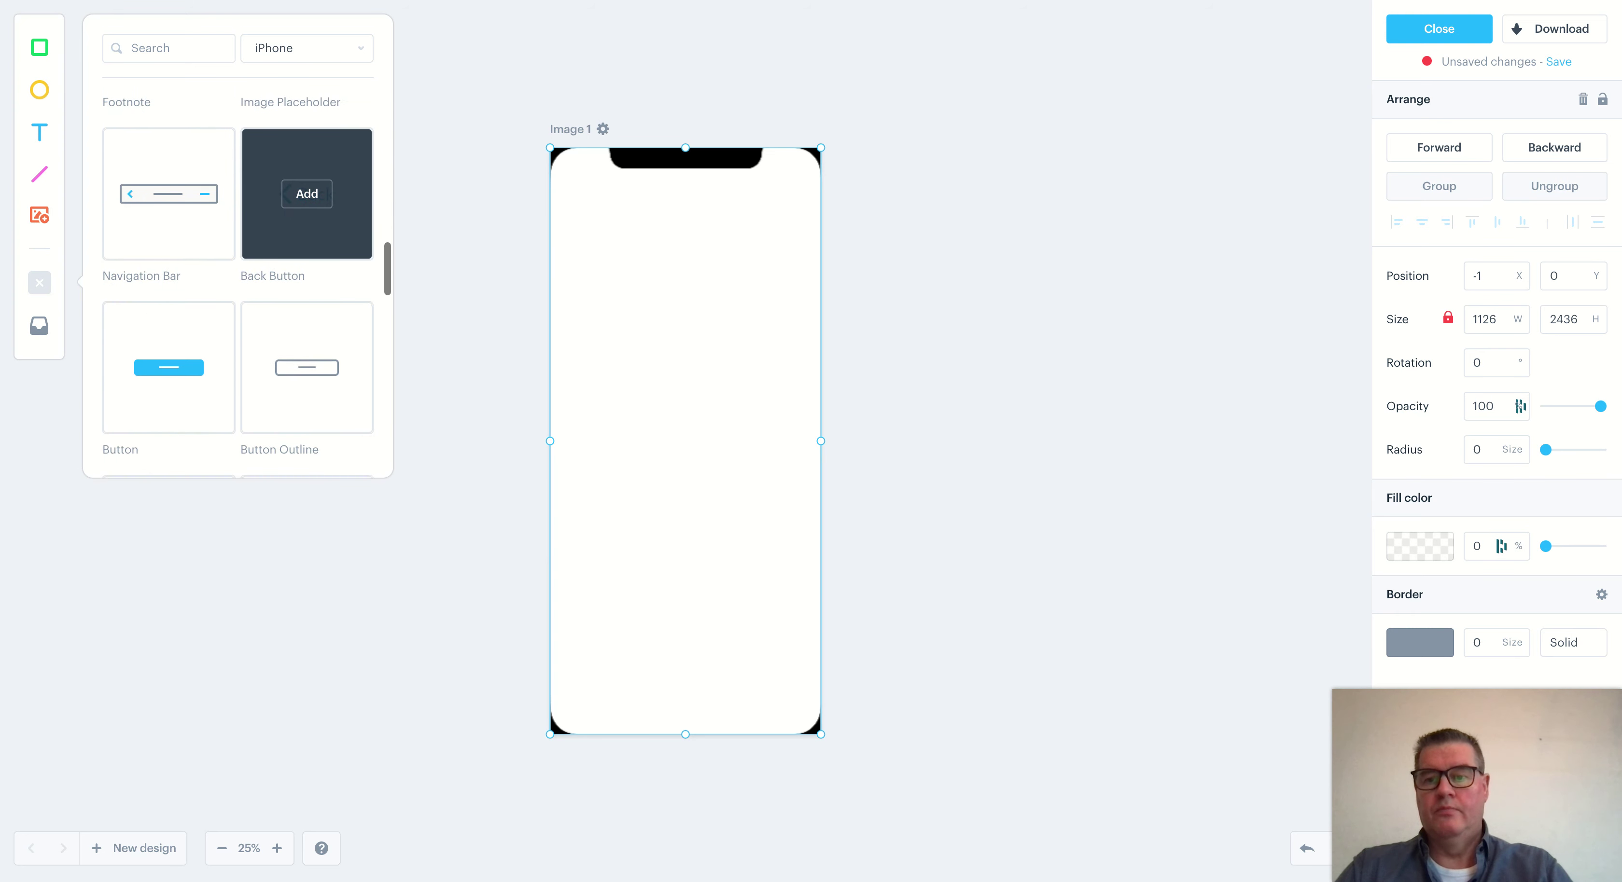
pyautogui.scroll(-6, 307, 176)
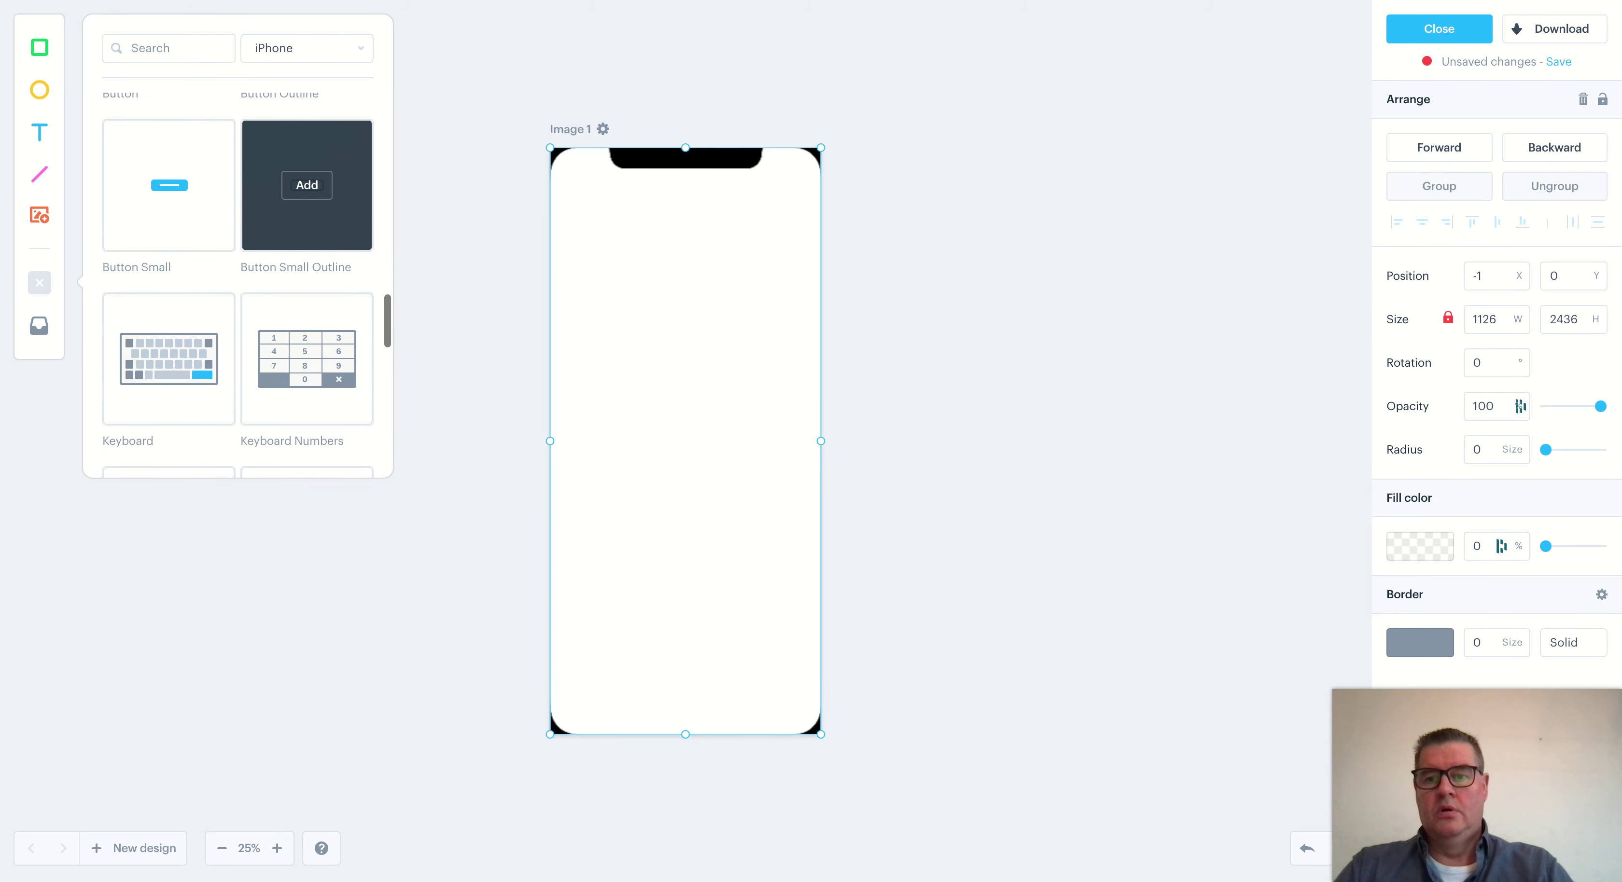
pyautogui.scroll(-5, 306, 208)
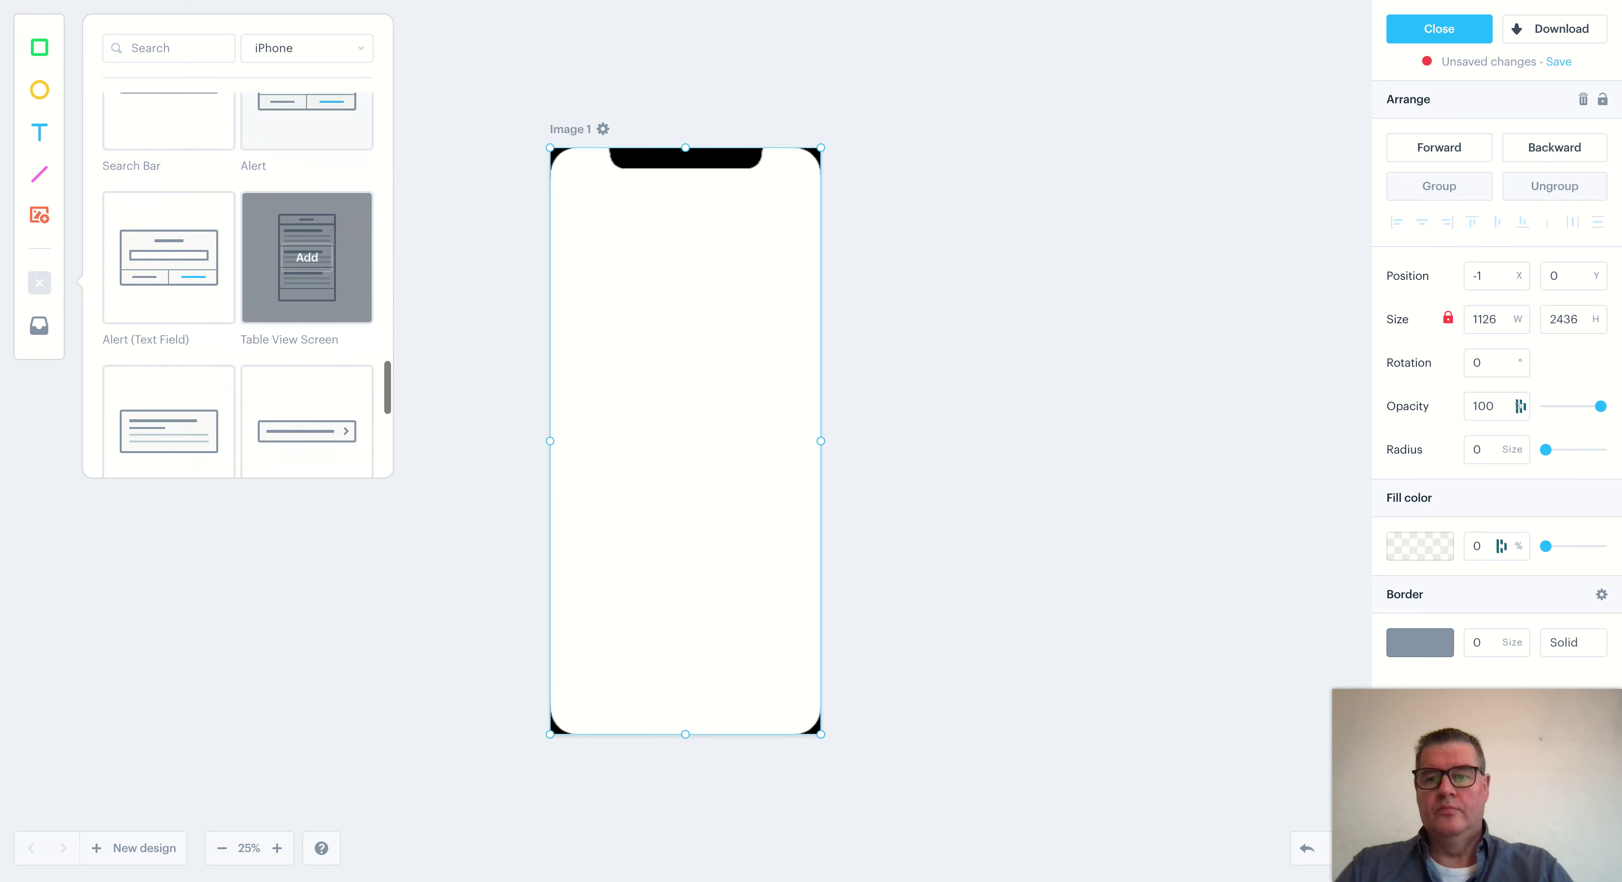
pyautogui.scroll(-1, 307, 220)
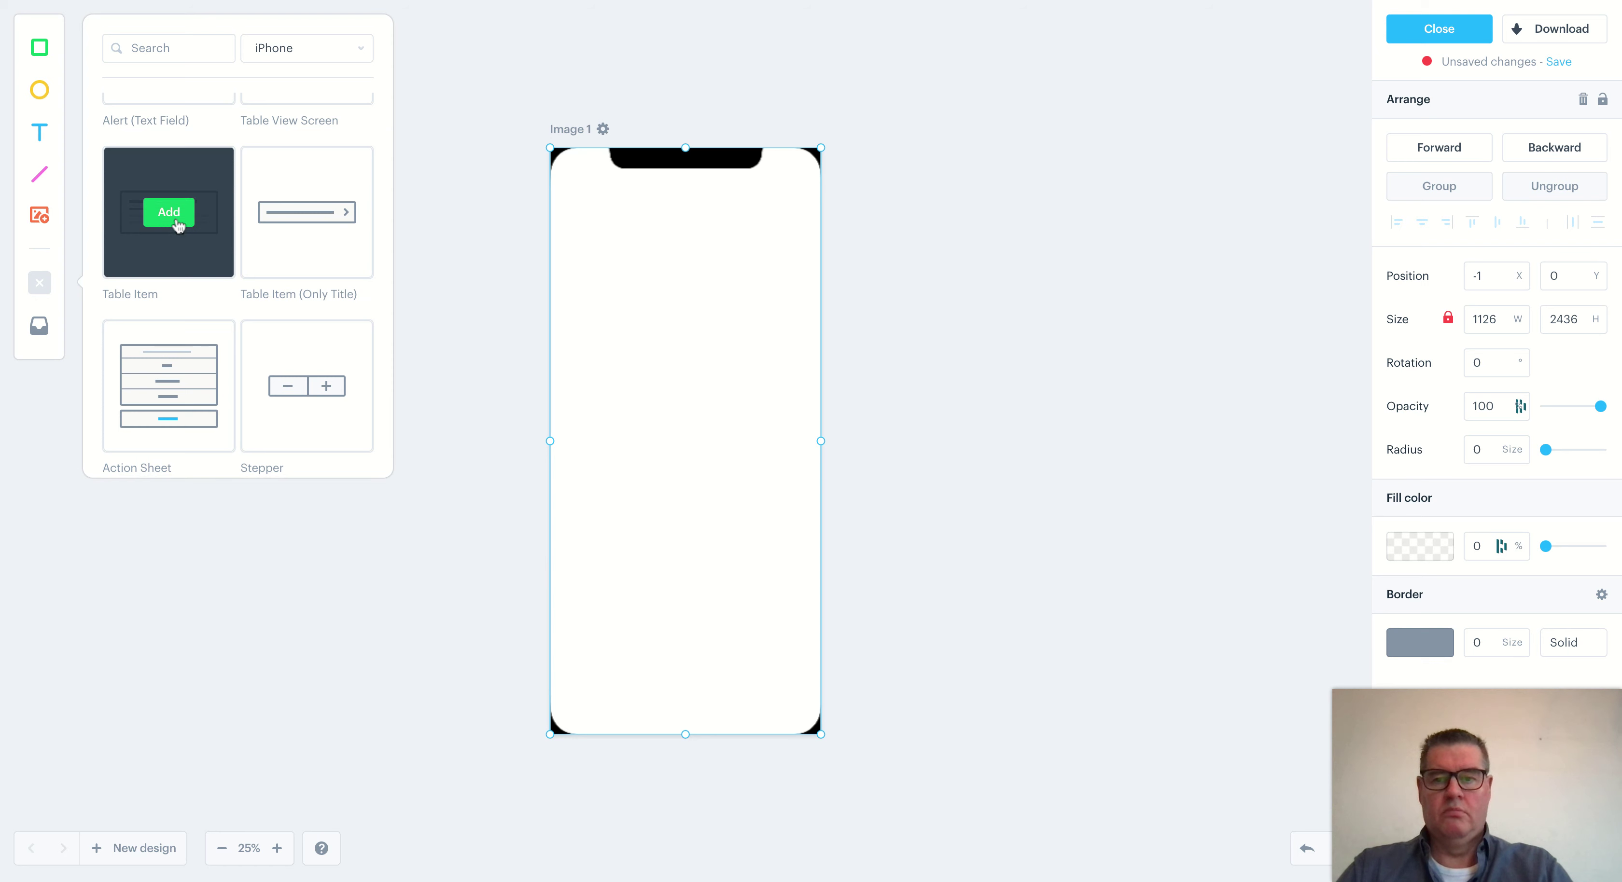
pyautogui.click(177, 224)
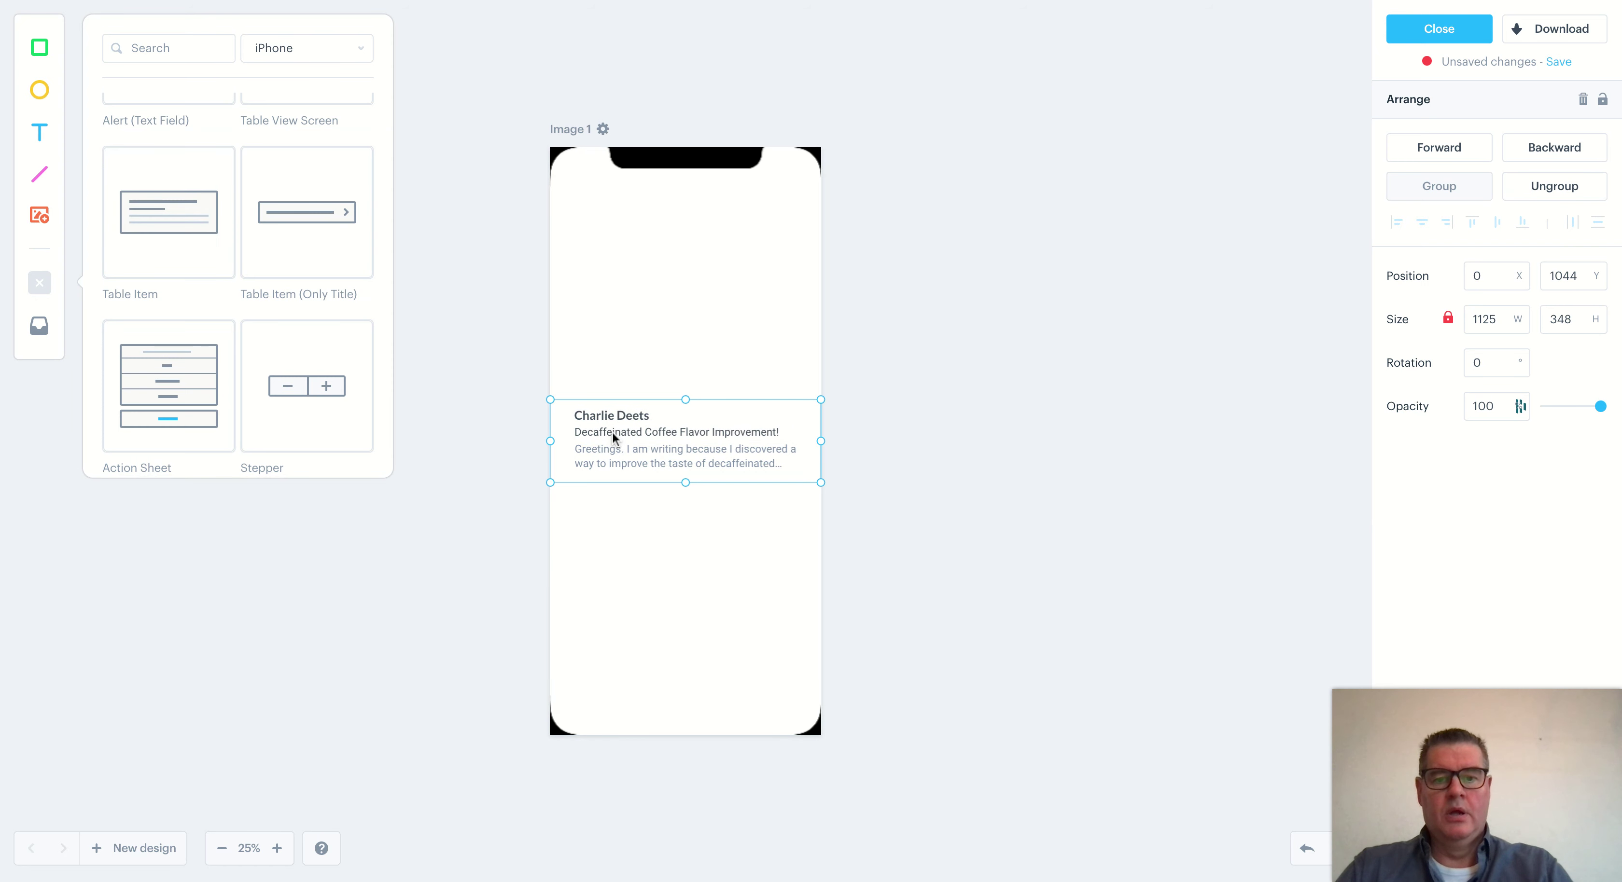
pyautogui.moveTo(612, 437)
pyautogui.mouseDown()
pyautogui.moveTo(613, 387)
pyautogui.moveTo(613, 457)
pyautogui.mouseUp()
pyautogui.click(622, 355)
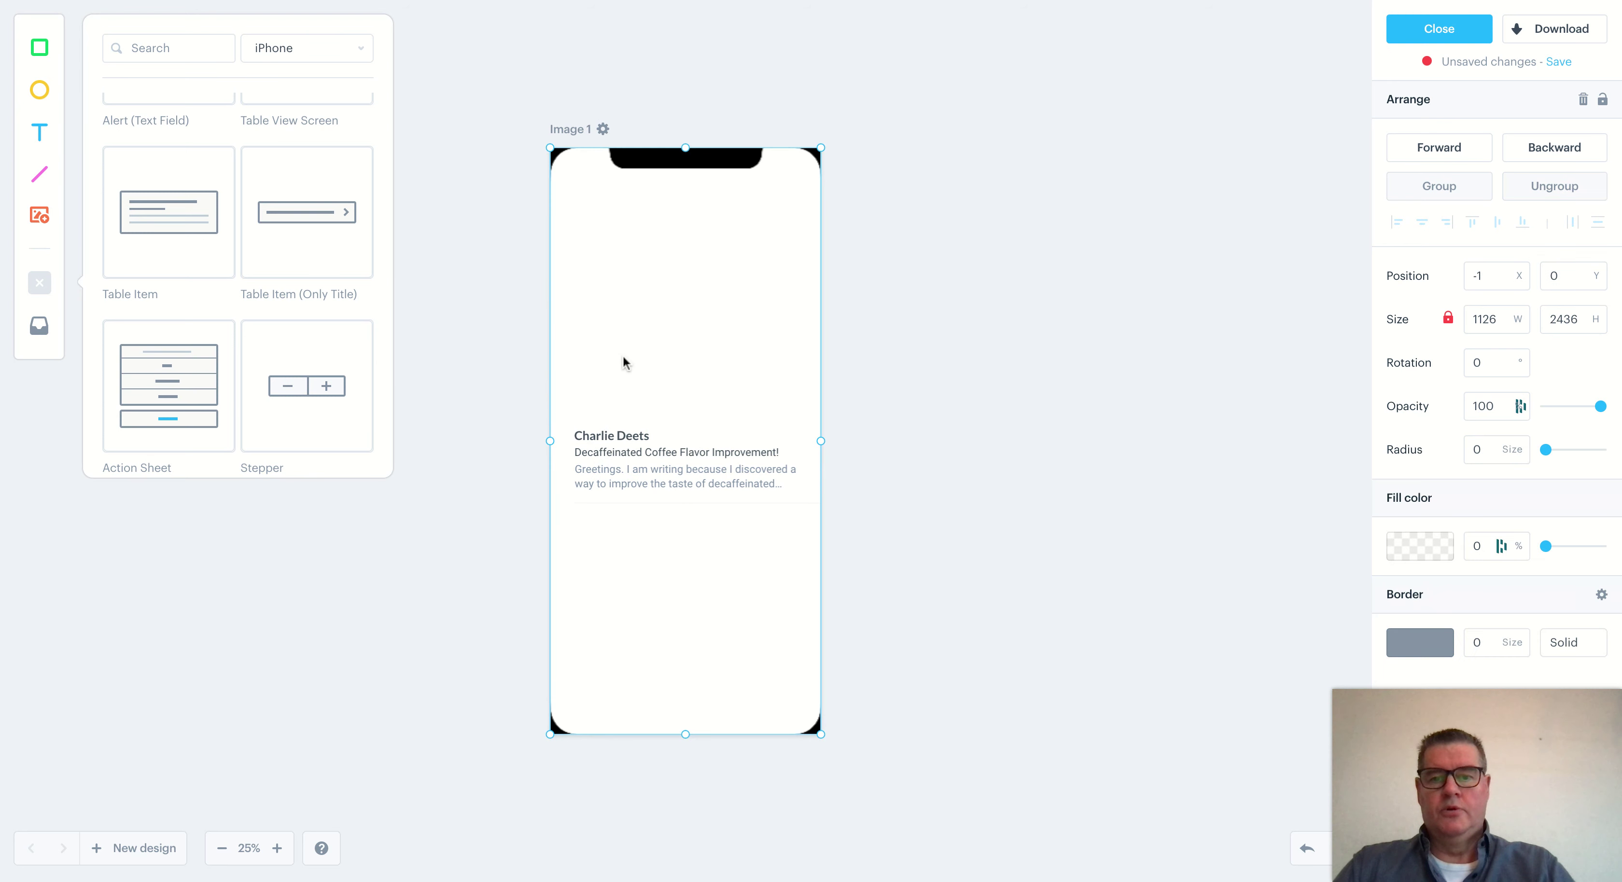
# Append the placeholder text "ddddd;sfvjdbv" to the bold heading of the table item
pyautogui.click(655, 434)
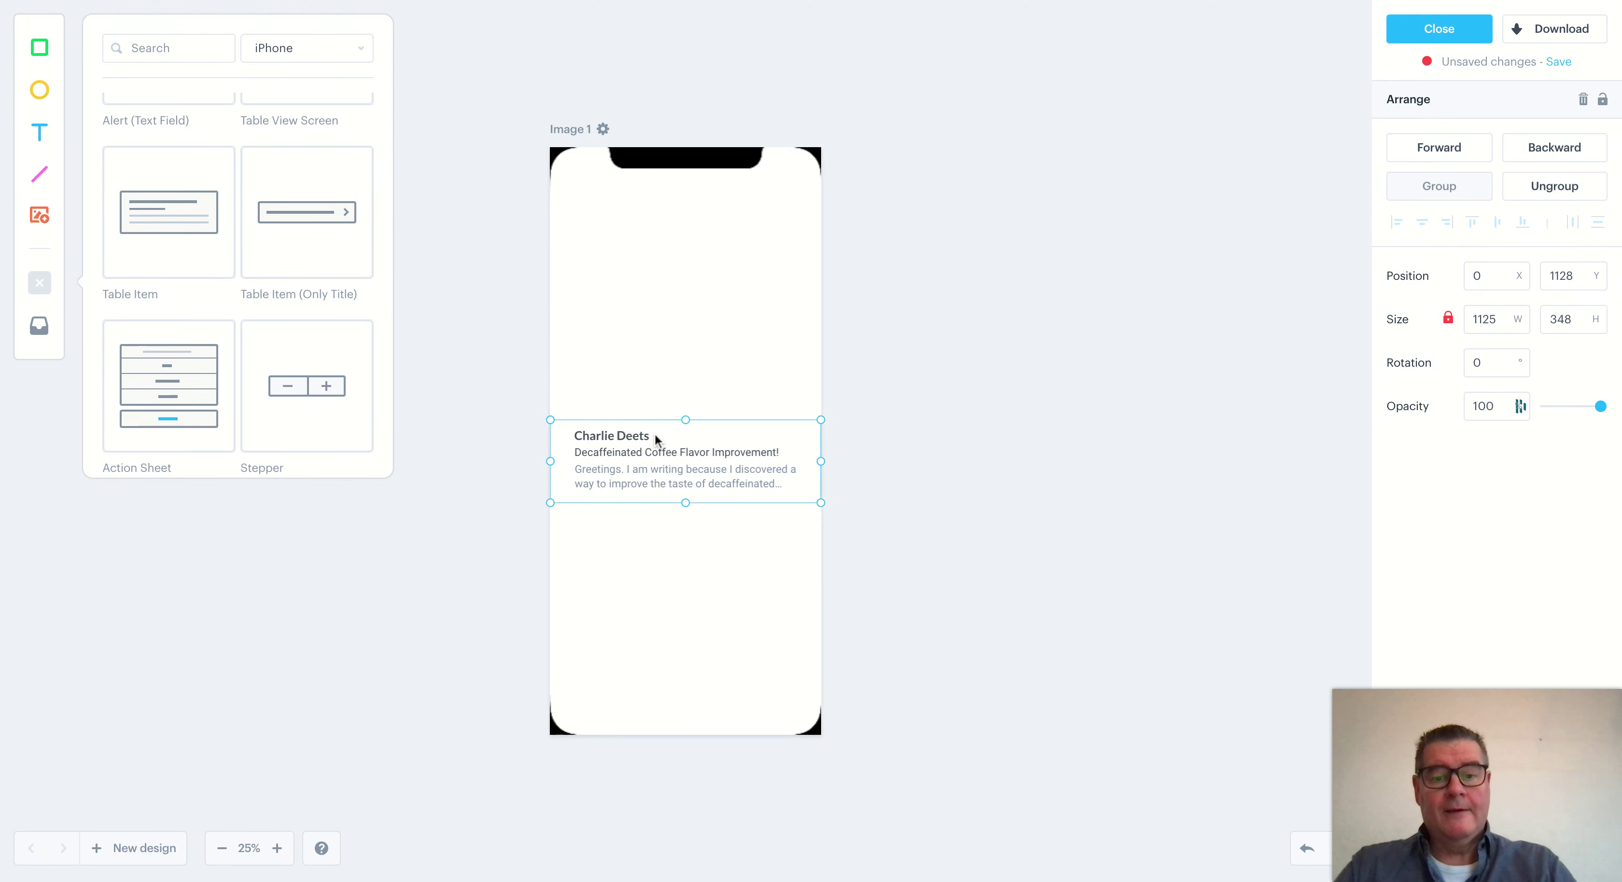
pyautogui.click(655, 443)
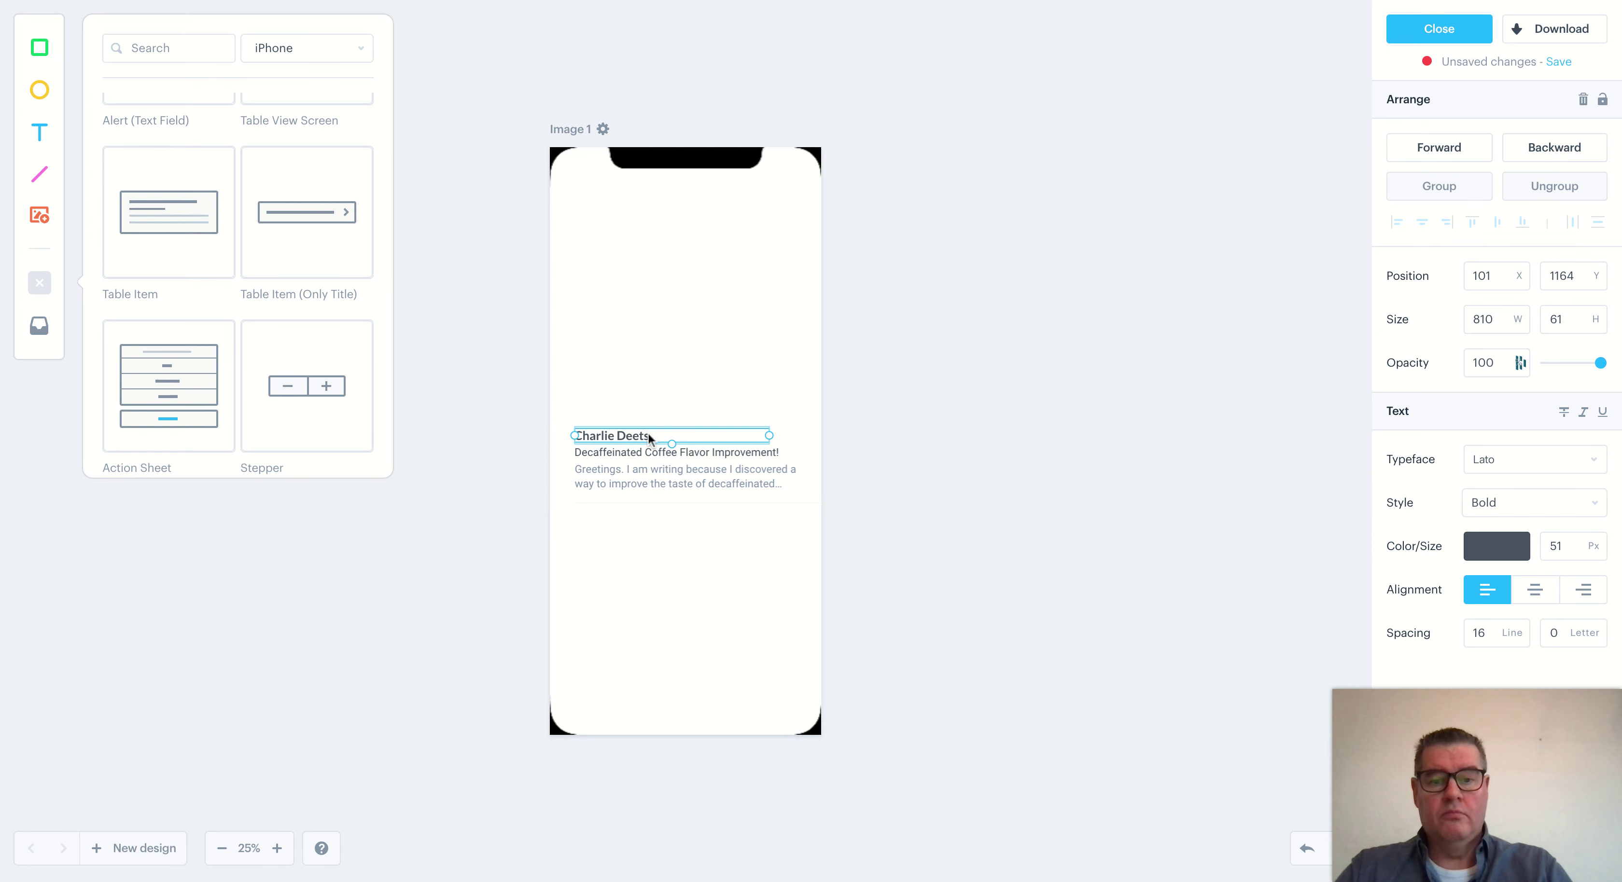
pyautogui.doubleClick(648, 435)
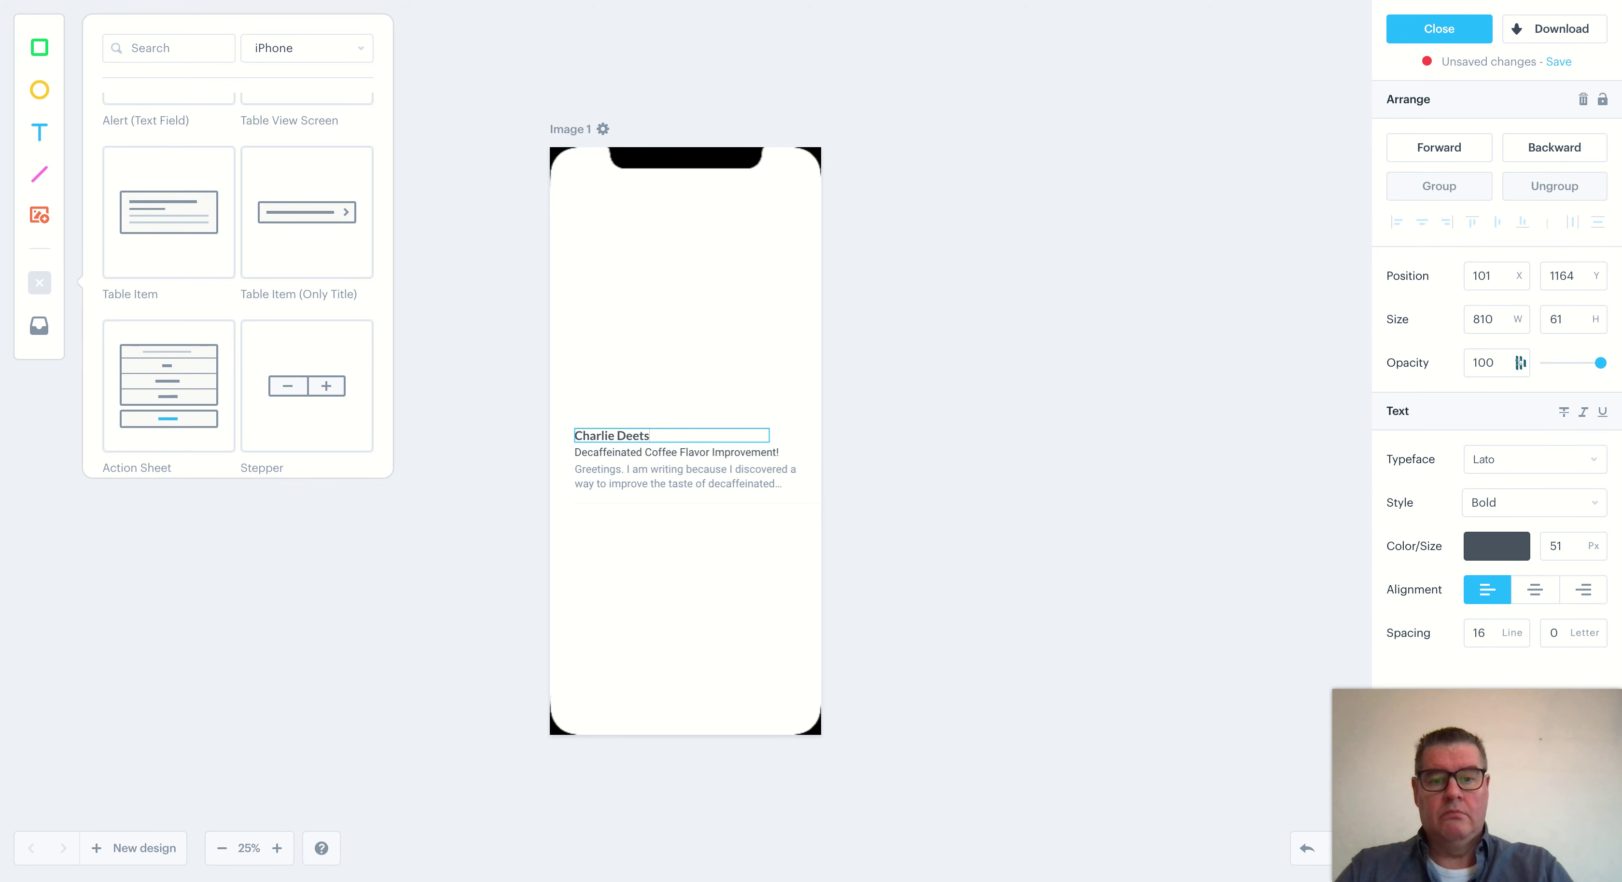
pyautogui.write('ddddd;sfvjdbv')
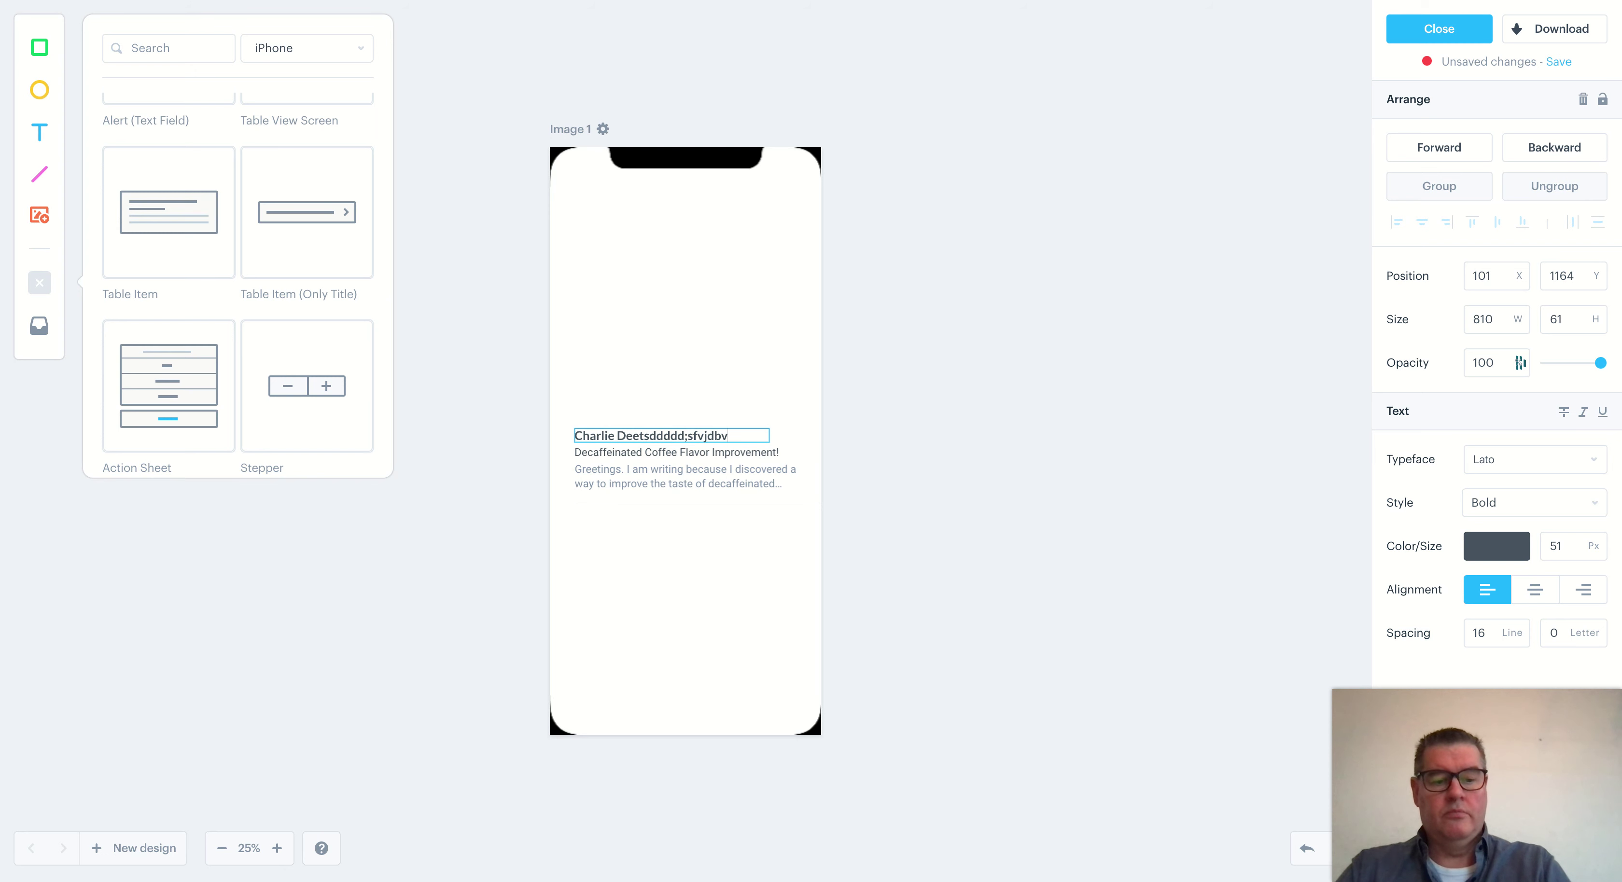
pyautogui.click(651, 371)
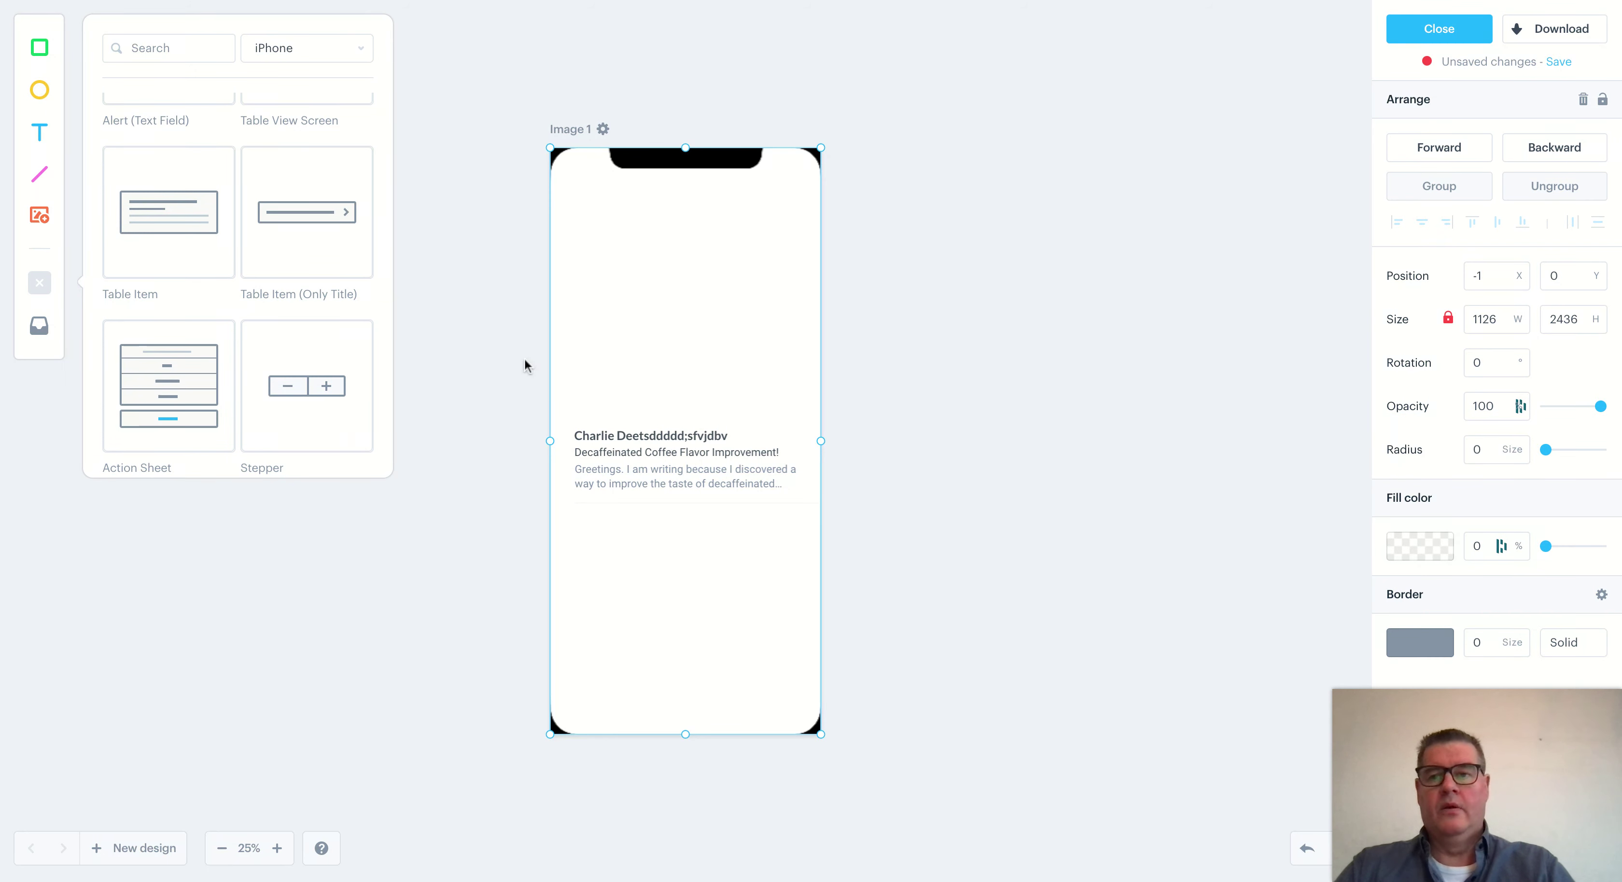
# Add the Collection (3 rows) component from the iPhone set to the screen
pyautogui.scroll(-5, 237, 205)
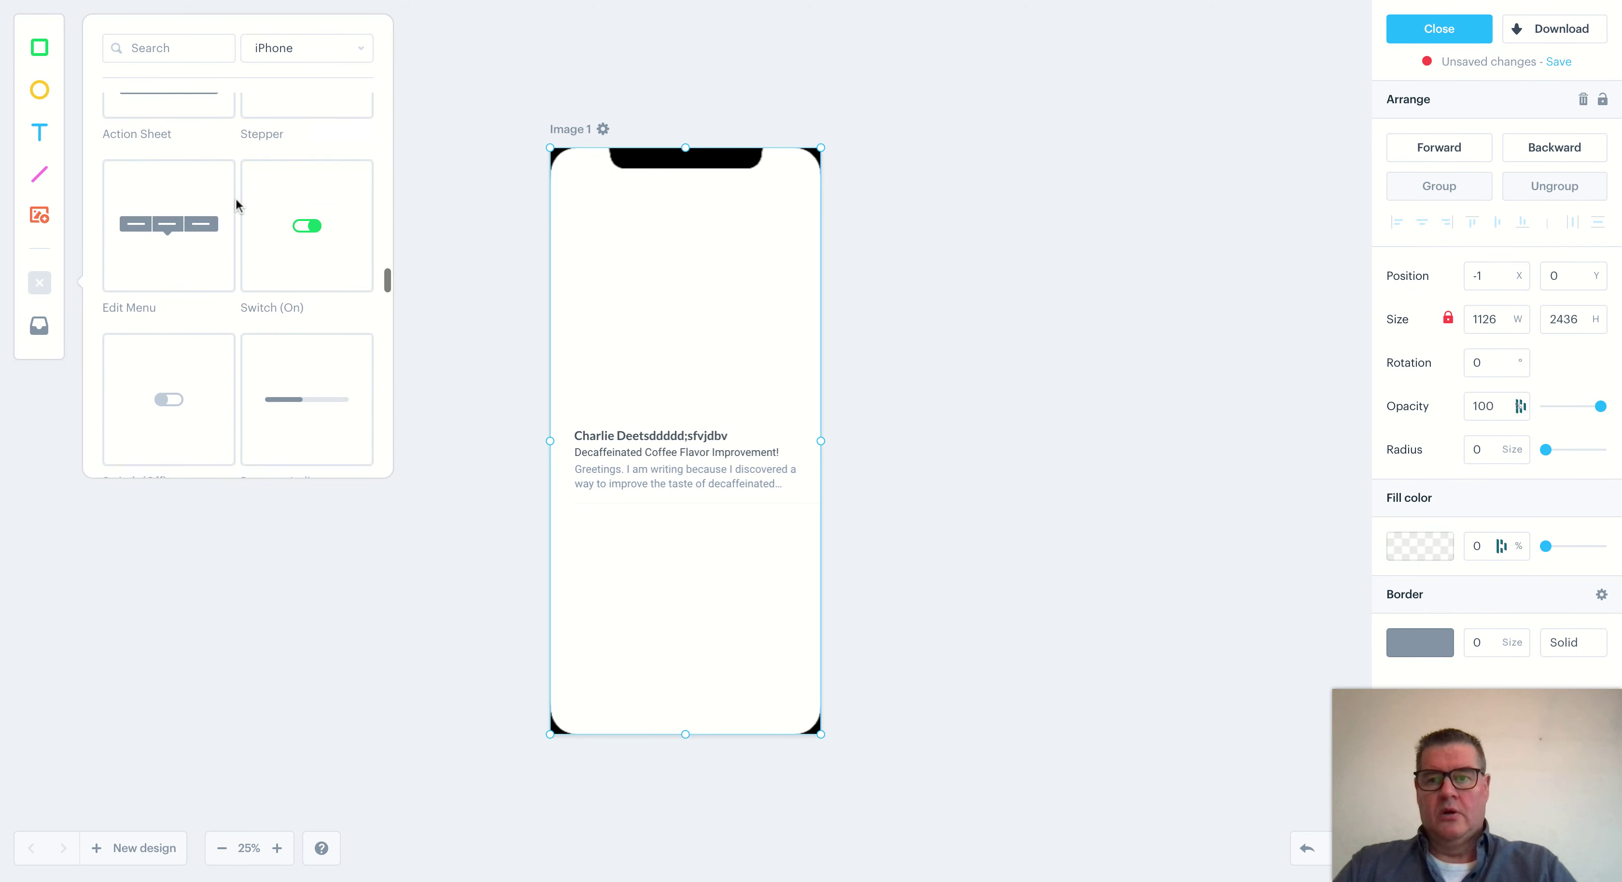
pyautogui.scroll(-8, 237, 205)
pyautogui.scroll(-4, 238, 284)
pyautogui.moveTo(163, 192)
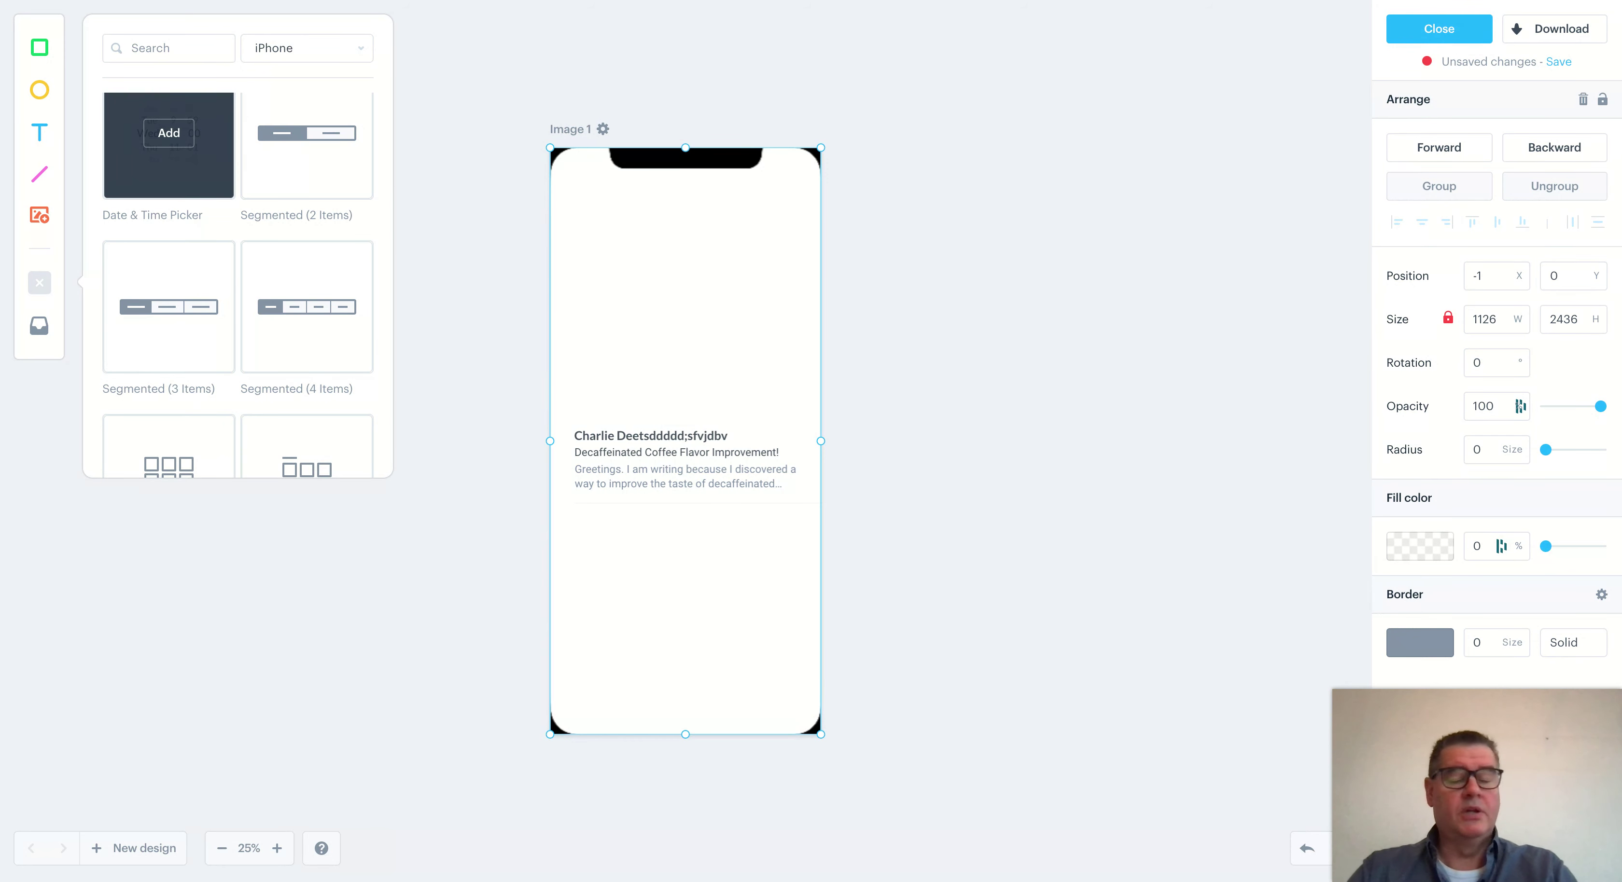
pyautogui.scroll(-4, 221, 207)
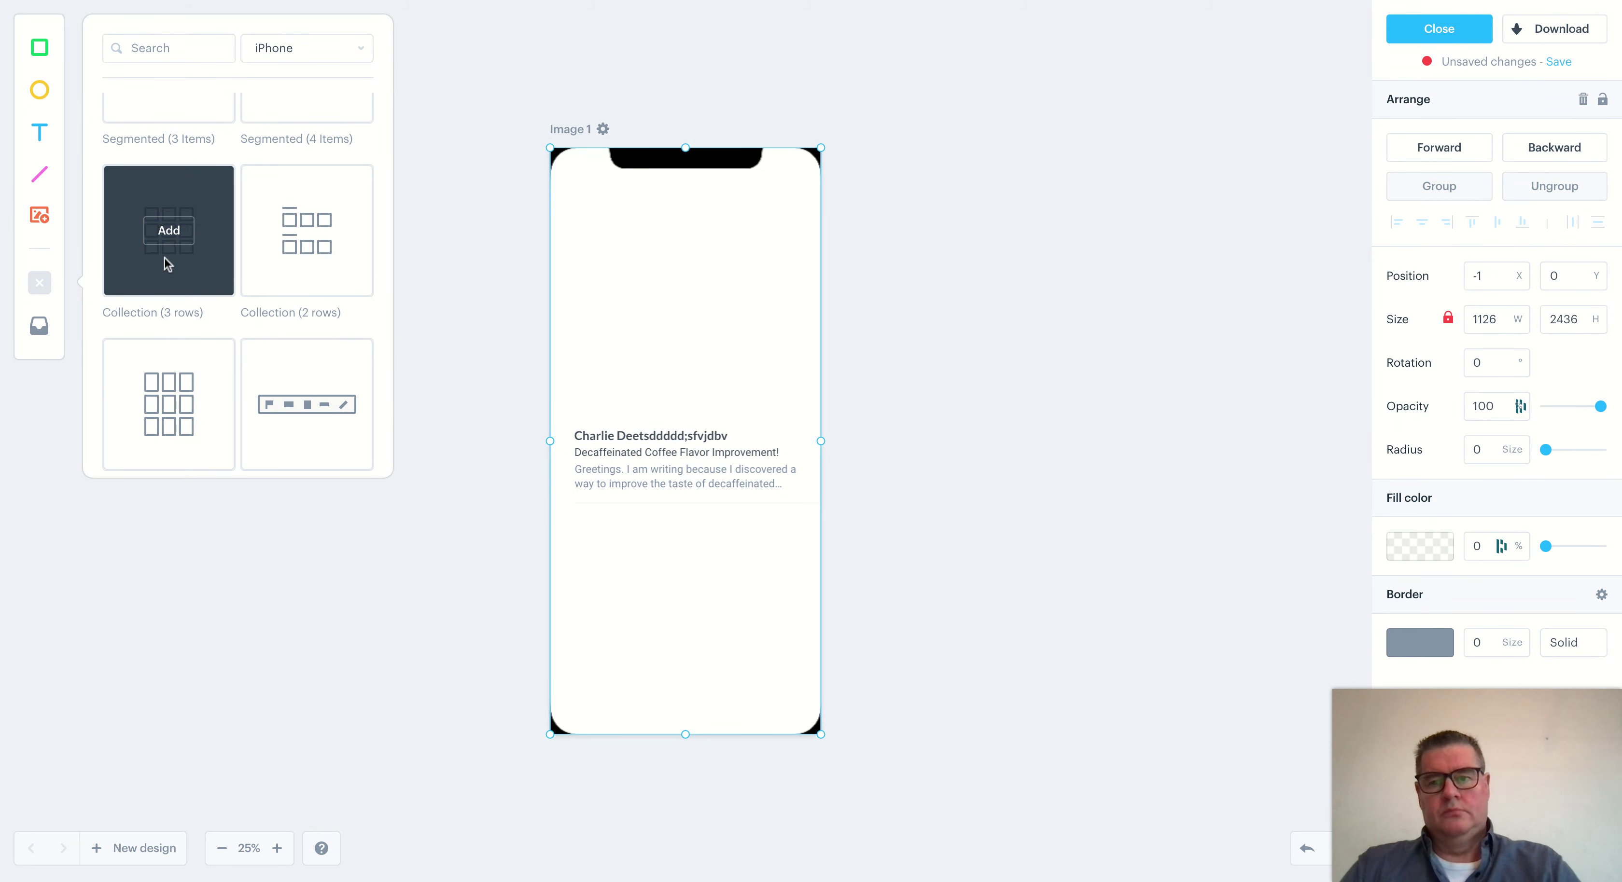
pyautogui.click(168, 236)
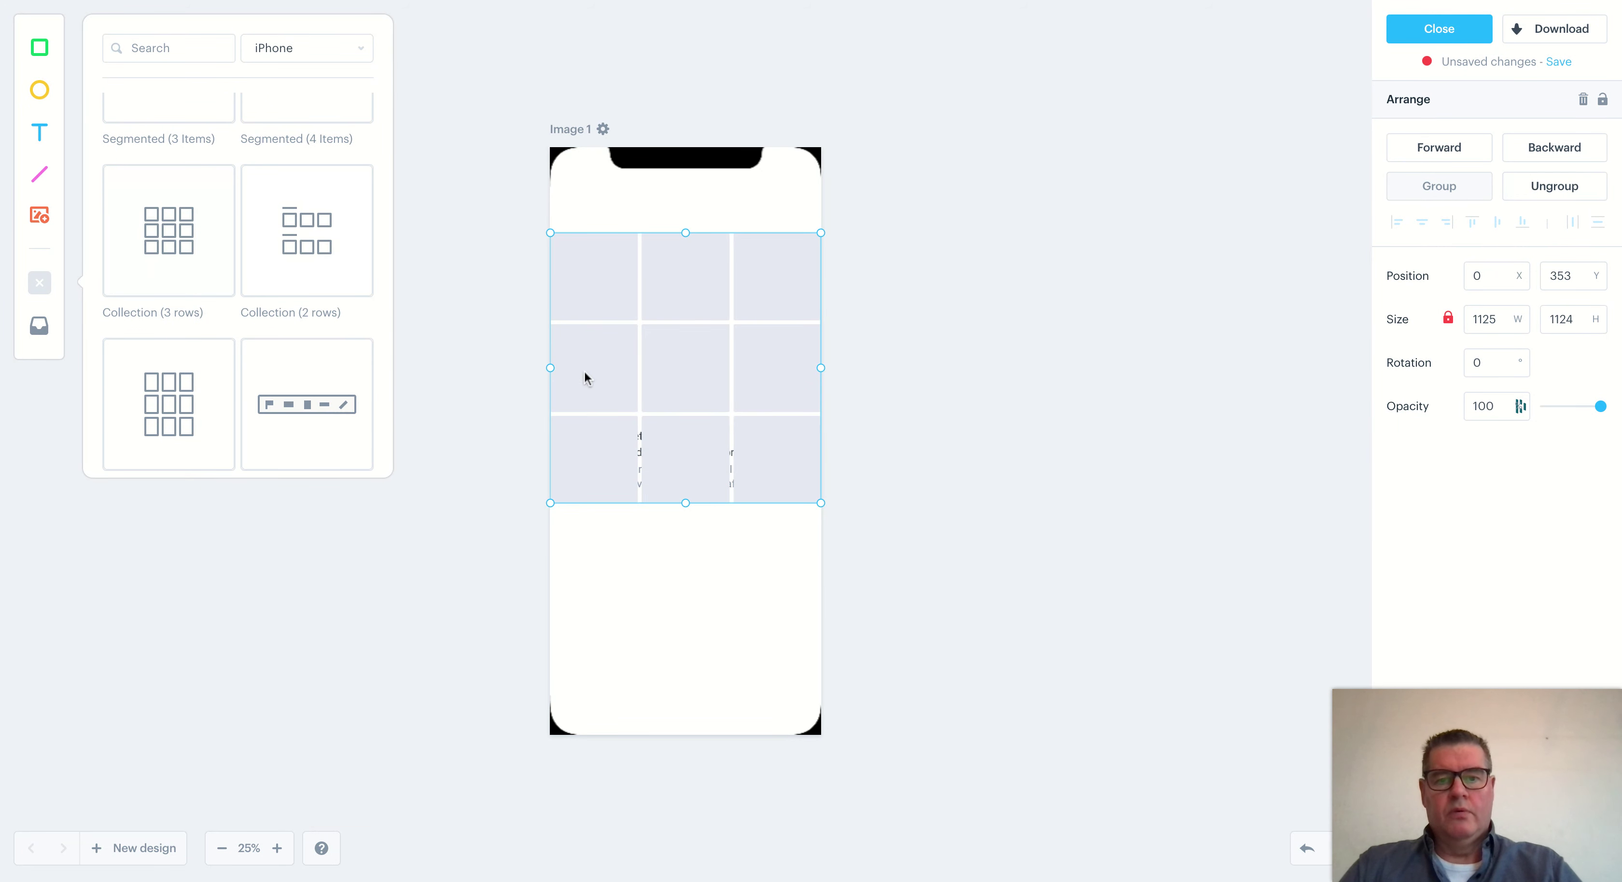
# Move the collection grid up below the notch to about Y 145 and the table item beneath it to about Y 1652
pyautogui.click(632, 372)
pyautogui.click(631, 465)
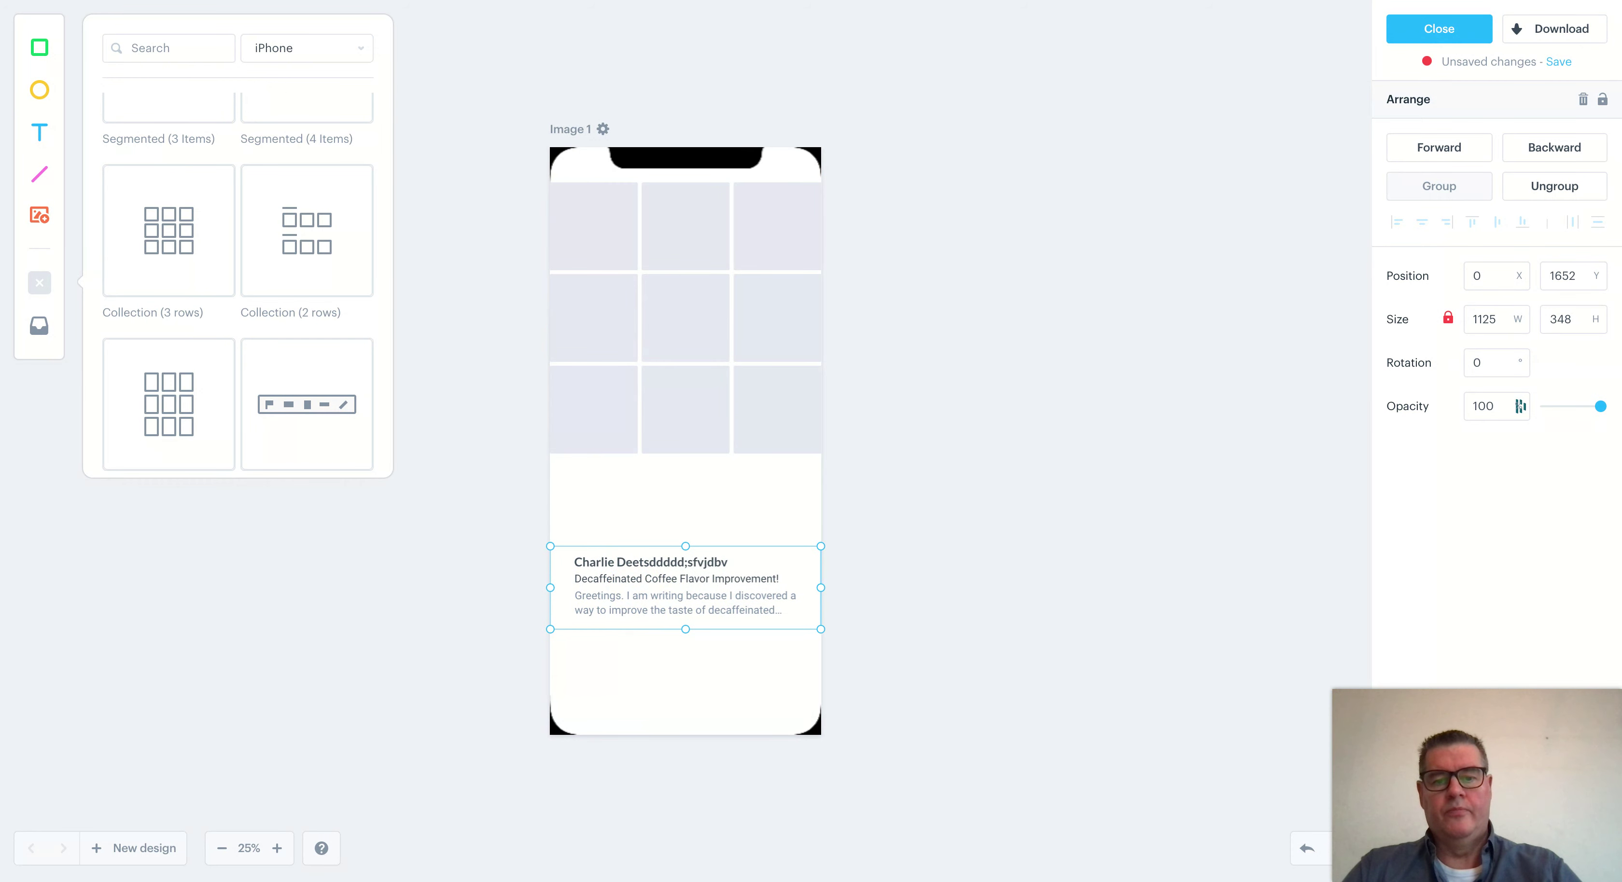
pyautogui.click(640, 485)
pyautogui.click(591, 209)
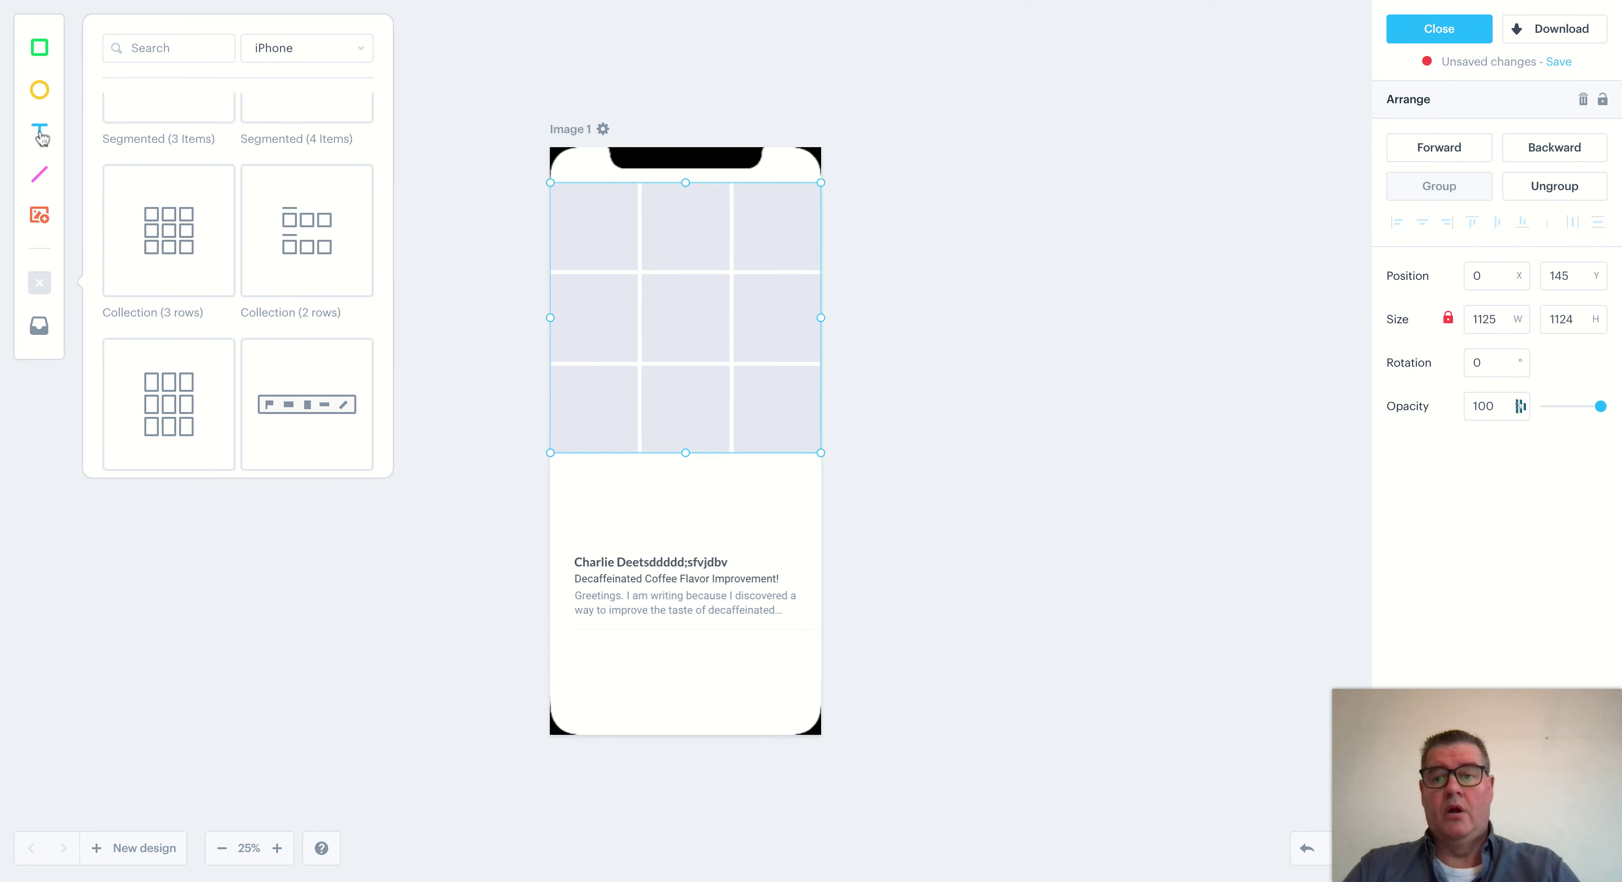
# Add the stock photo of flowers in an arched niche, shrink it to about 210 wide and place it in the grid's middle-row first cell
pyautogui.click(39, 215)
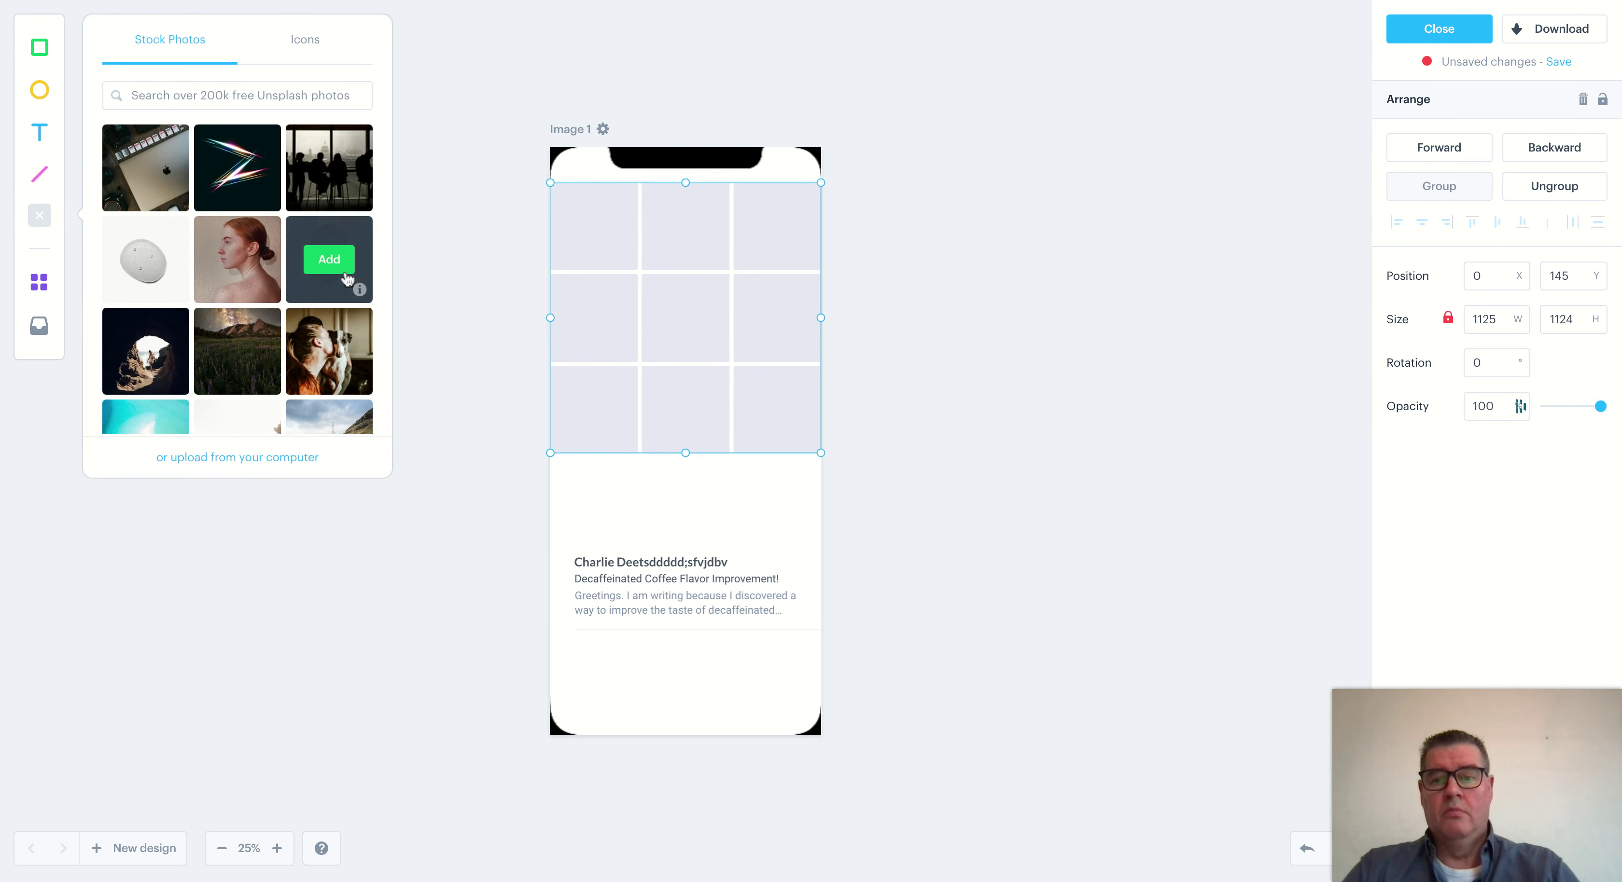
pyautogui.click(330, 260)
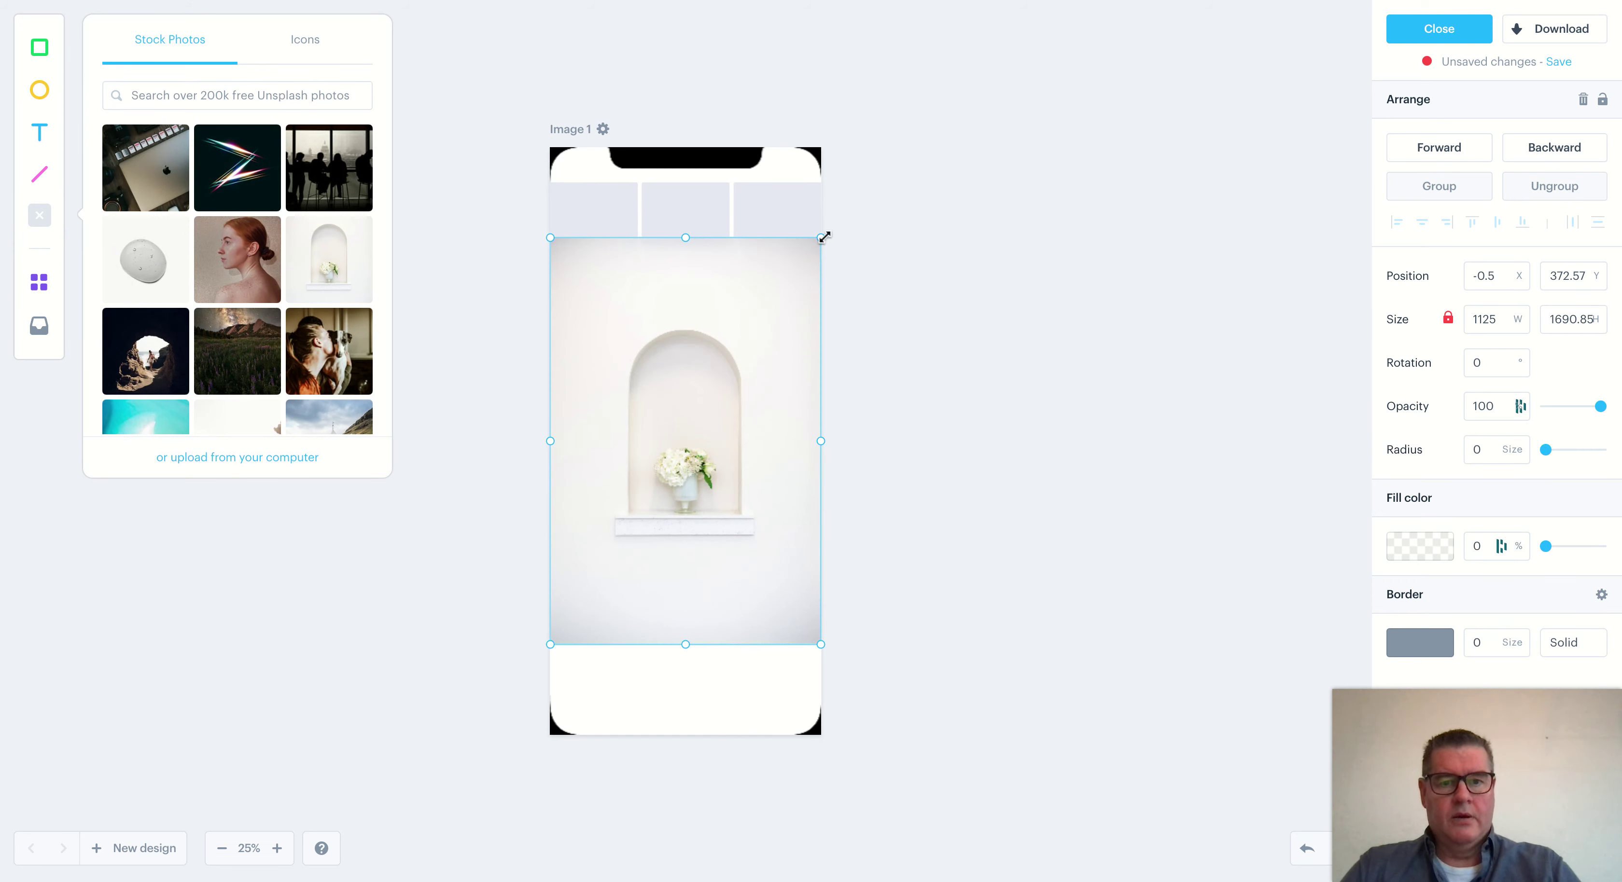
pyautogui.moveTo(821, 238); pyautogui.dragTo(685, 562)
pyautogui.moveTo(581, 601); pyautogui.dragTo(597, 322)
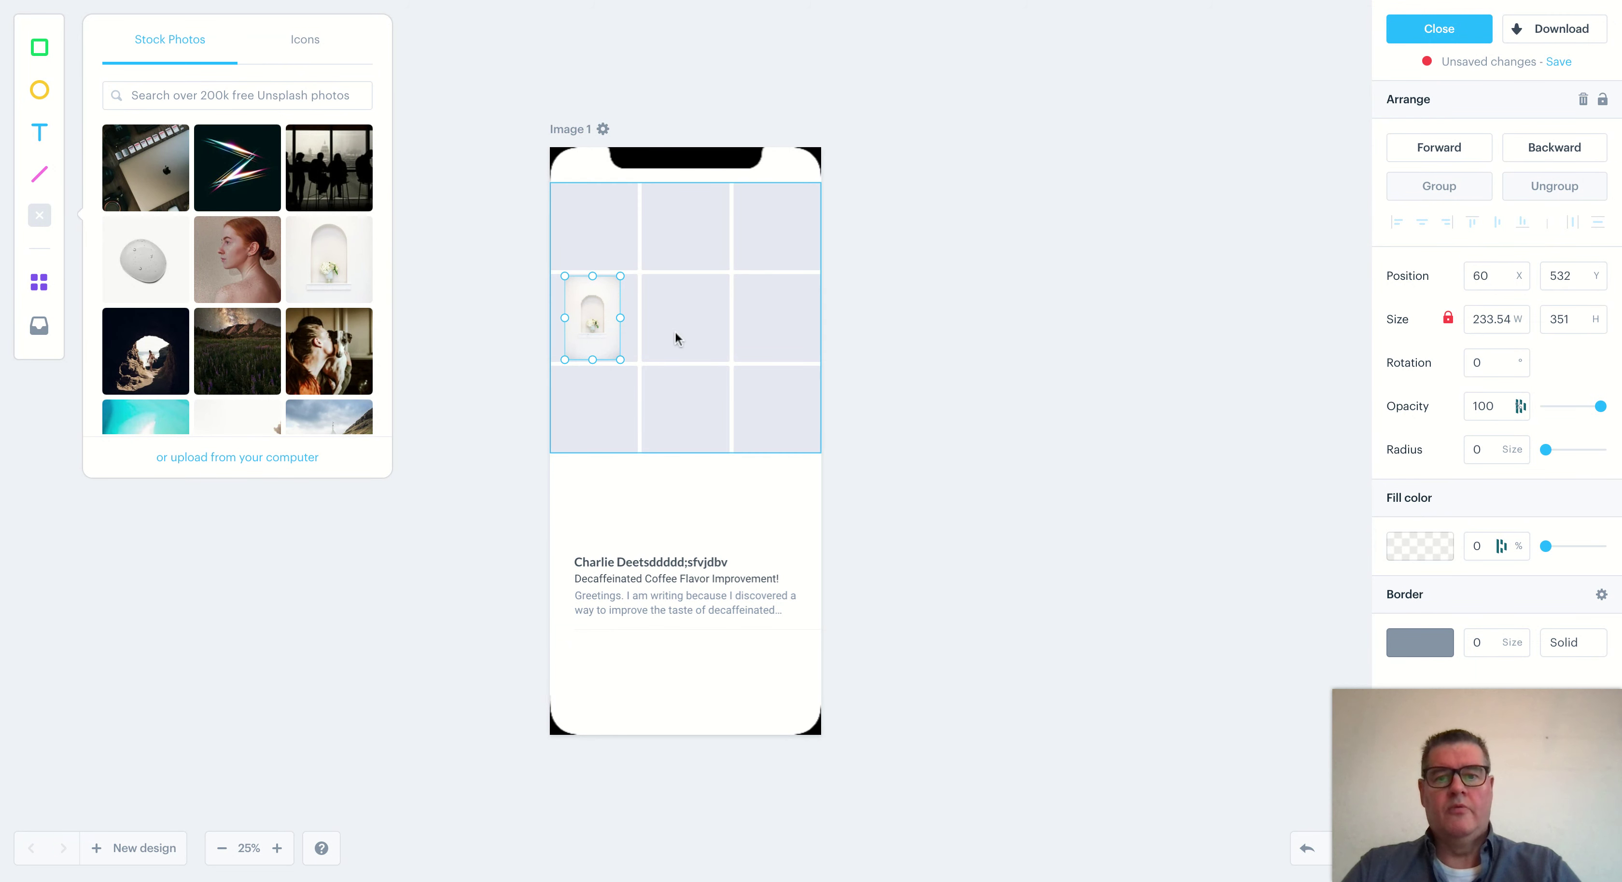
pyautogui.click(634, 326)
pyautogui.click(614, 317)
pyautogui.moveTo(620, 318)
pyautogui.mouseDown()
pyautogui.moveTo(633, 319)
pyautogui.moveTo(615, 318)
pyautogui.mouseUp()
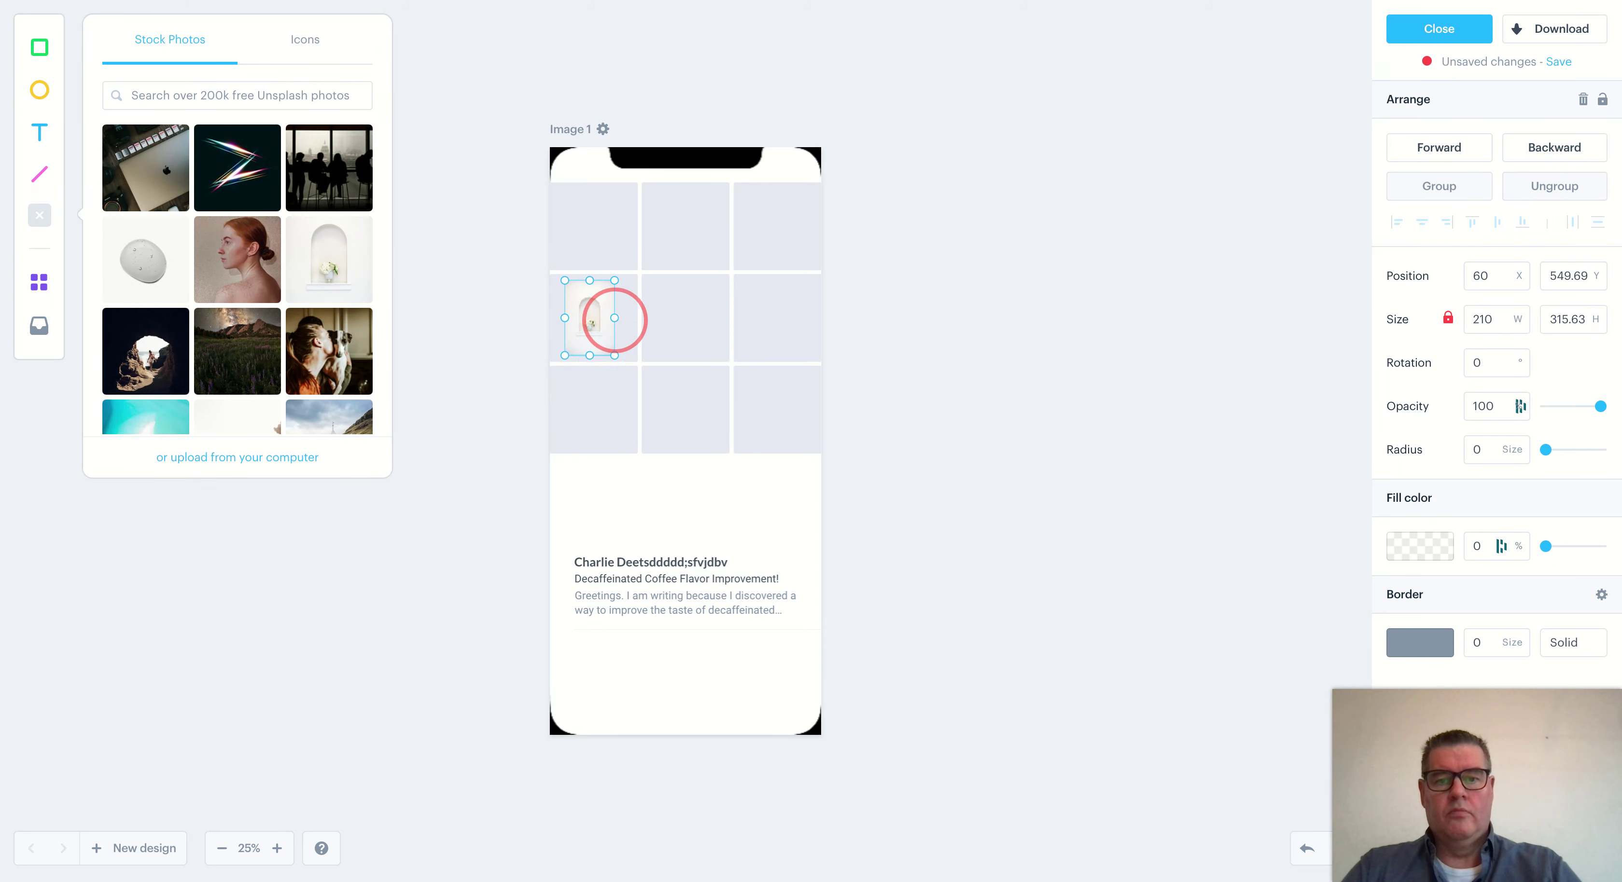
# Close the first screen's design and add another blank screen to the project with Design in Marvel
pyautogui.moveTo(296, 376)
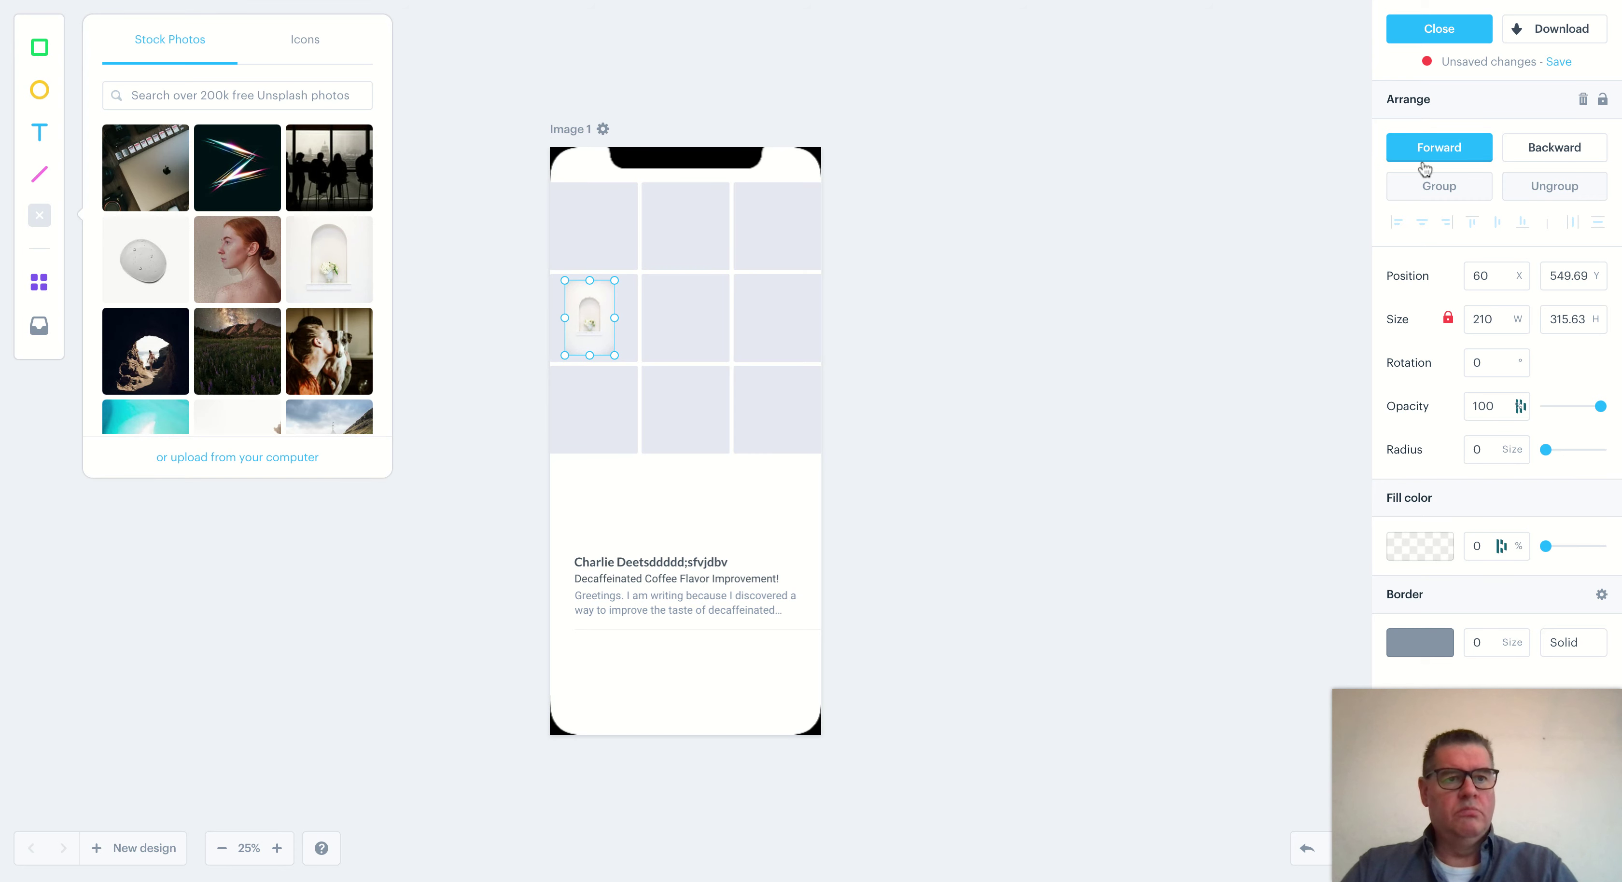
pyautogui.click(1449, 33)
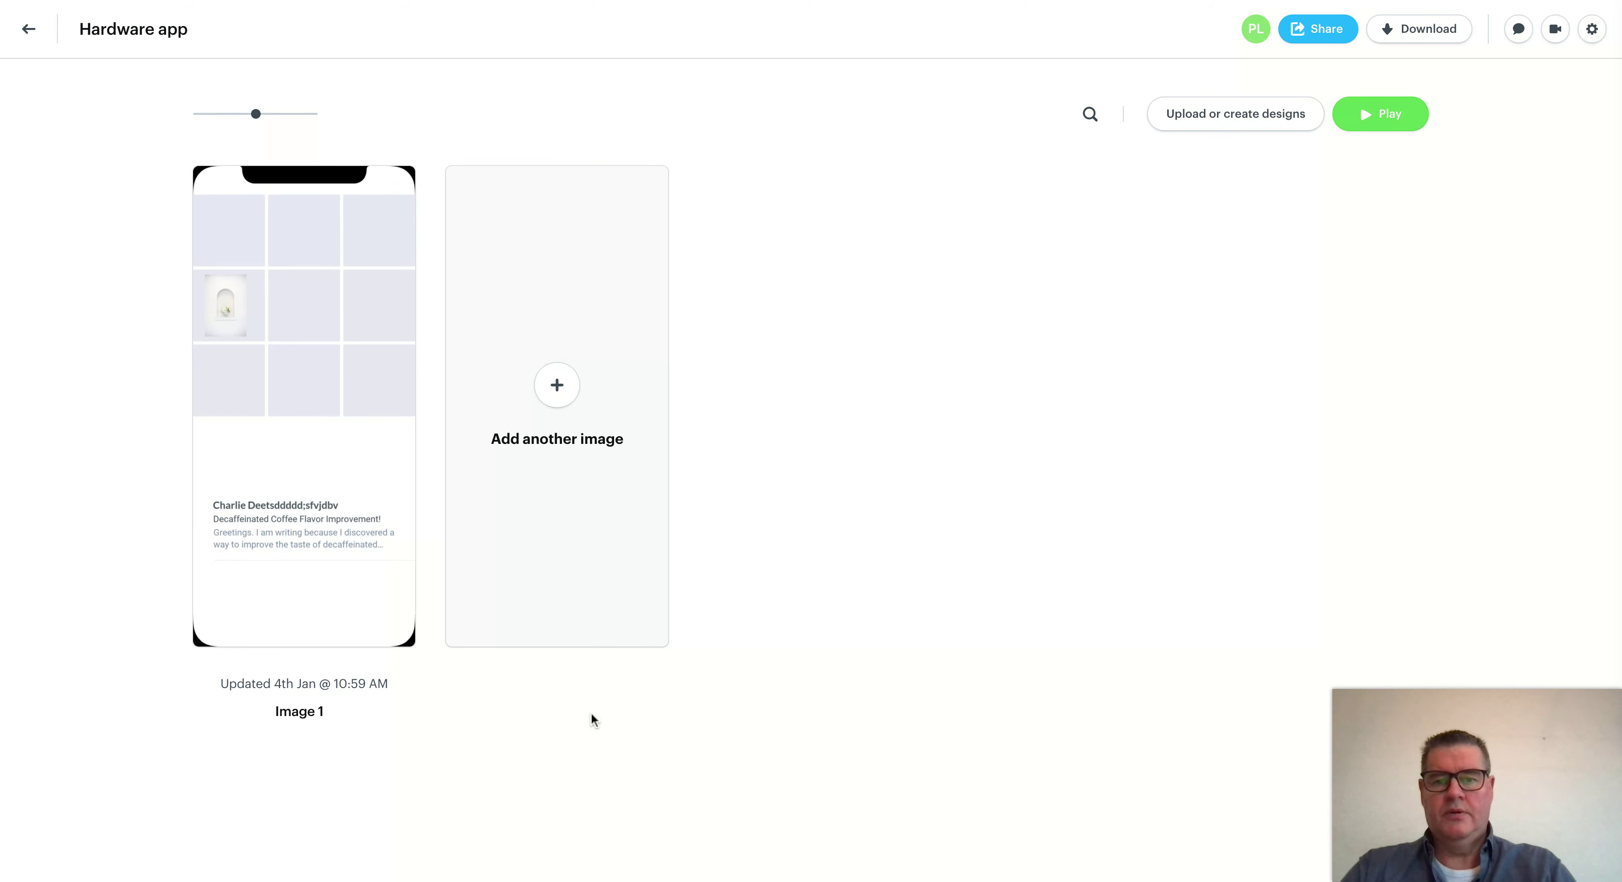
pyautogui.click(557, 385)
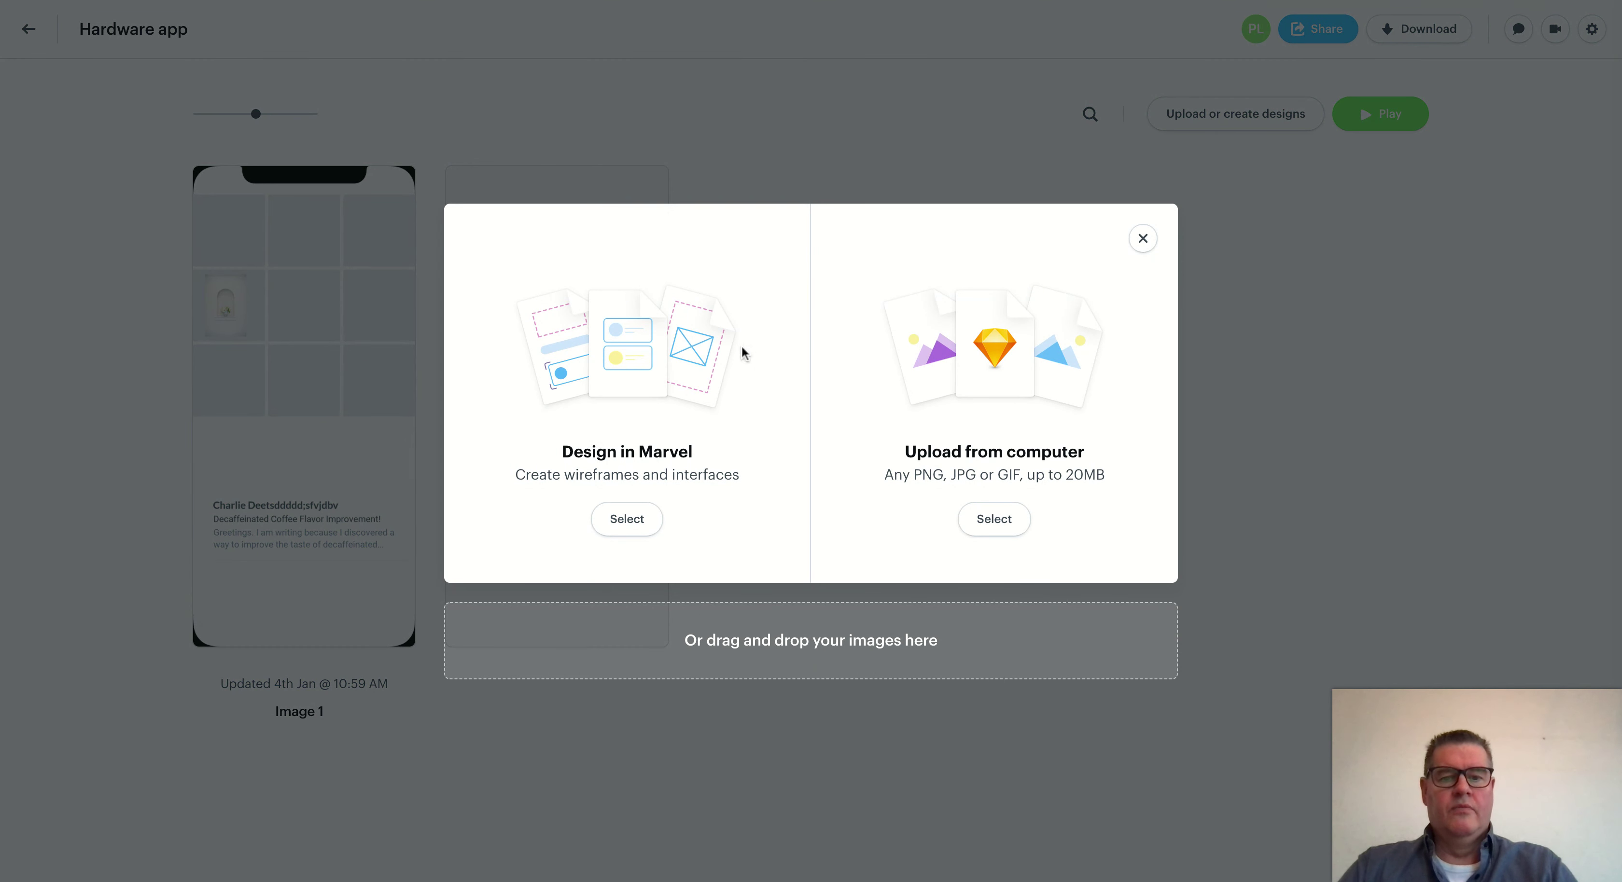
pyautogui.click(636, 526)
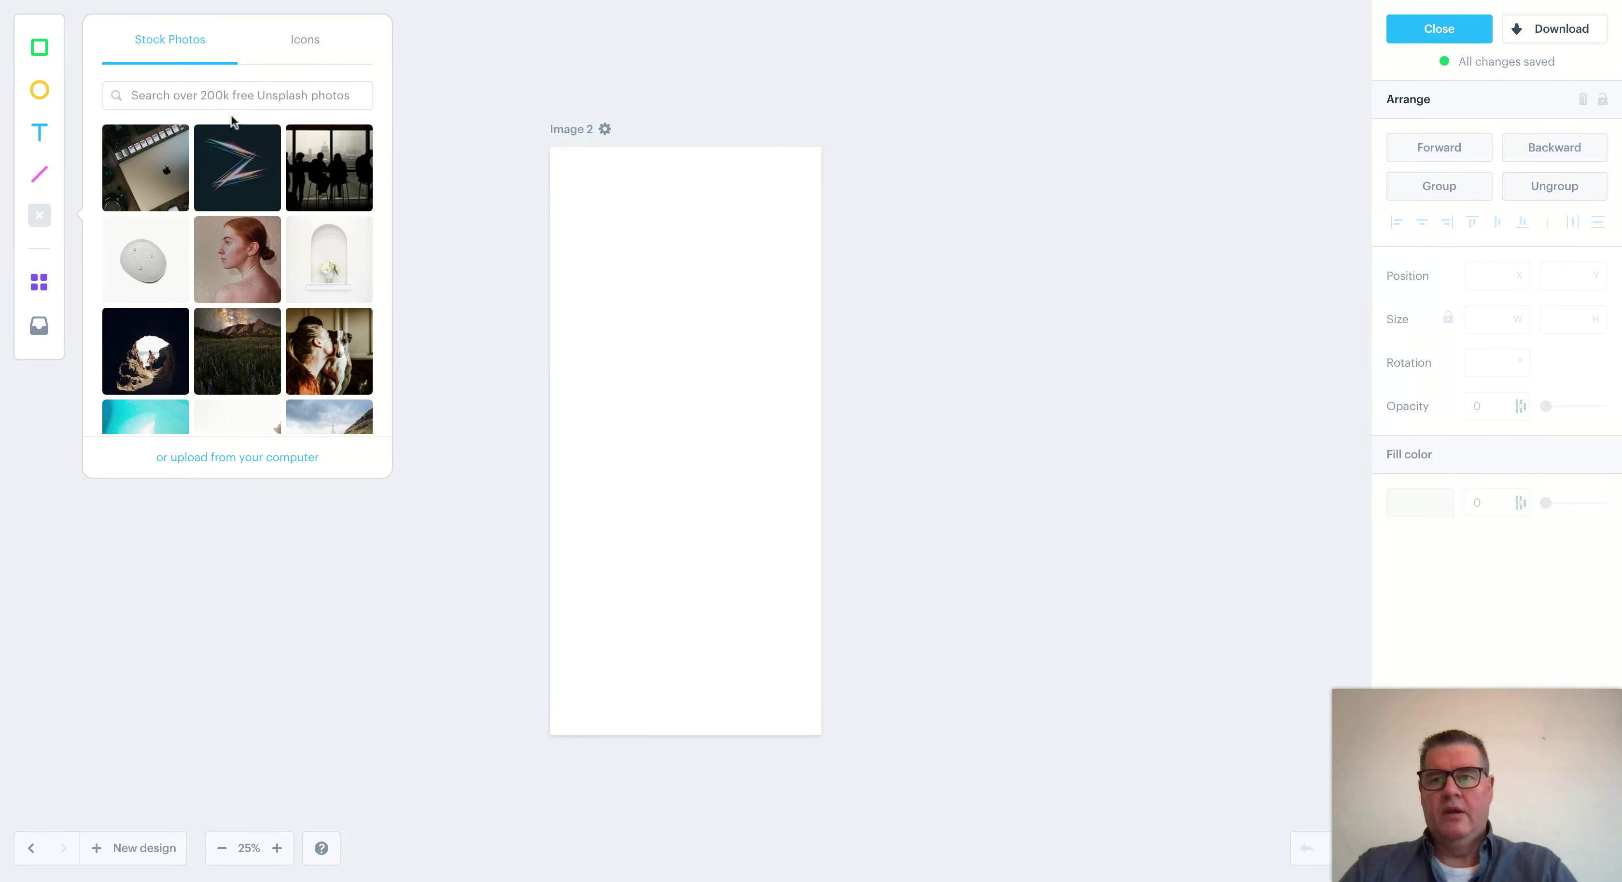
# Search the iPhone wireframing elements for "not" and add the Notch component to the second screen
pyautogui.click(42, 222)
pyautogui.click(39, 277)
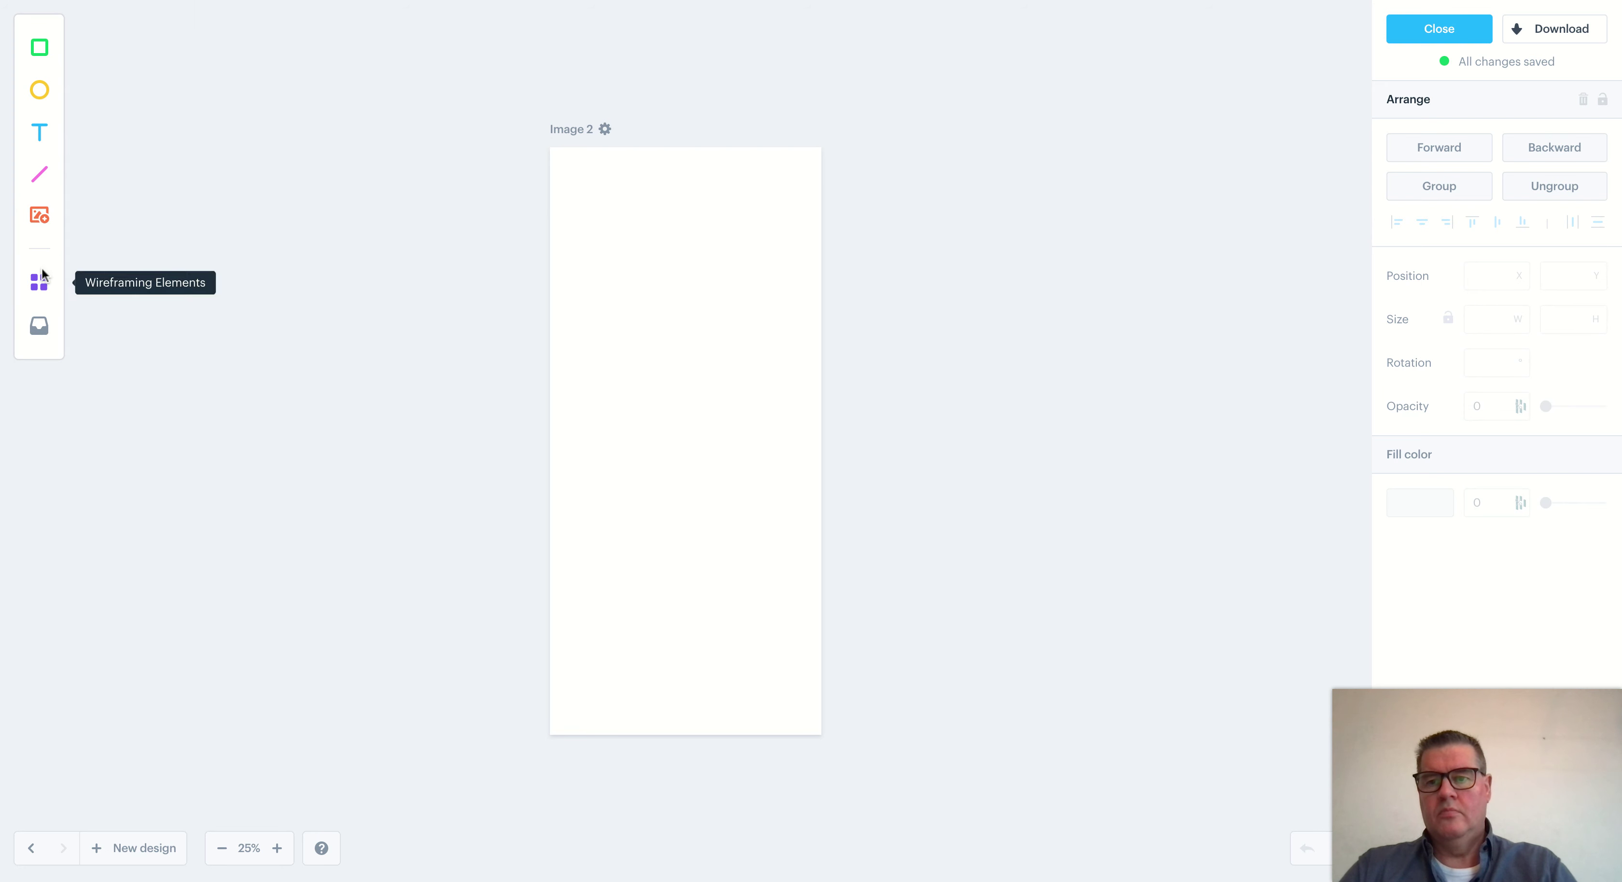
pyautogui.click(39, 282)
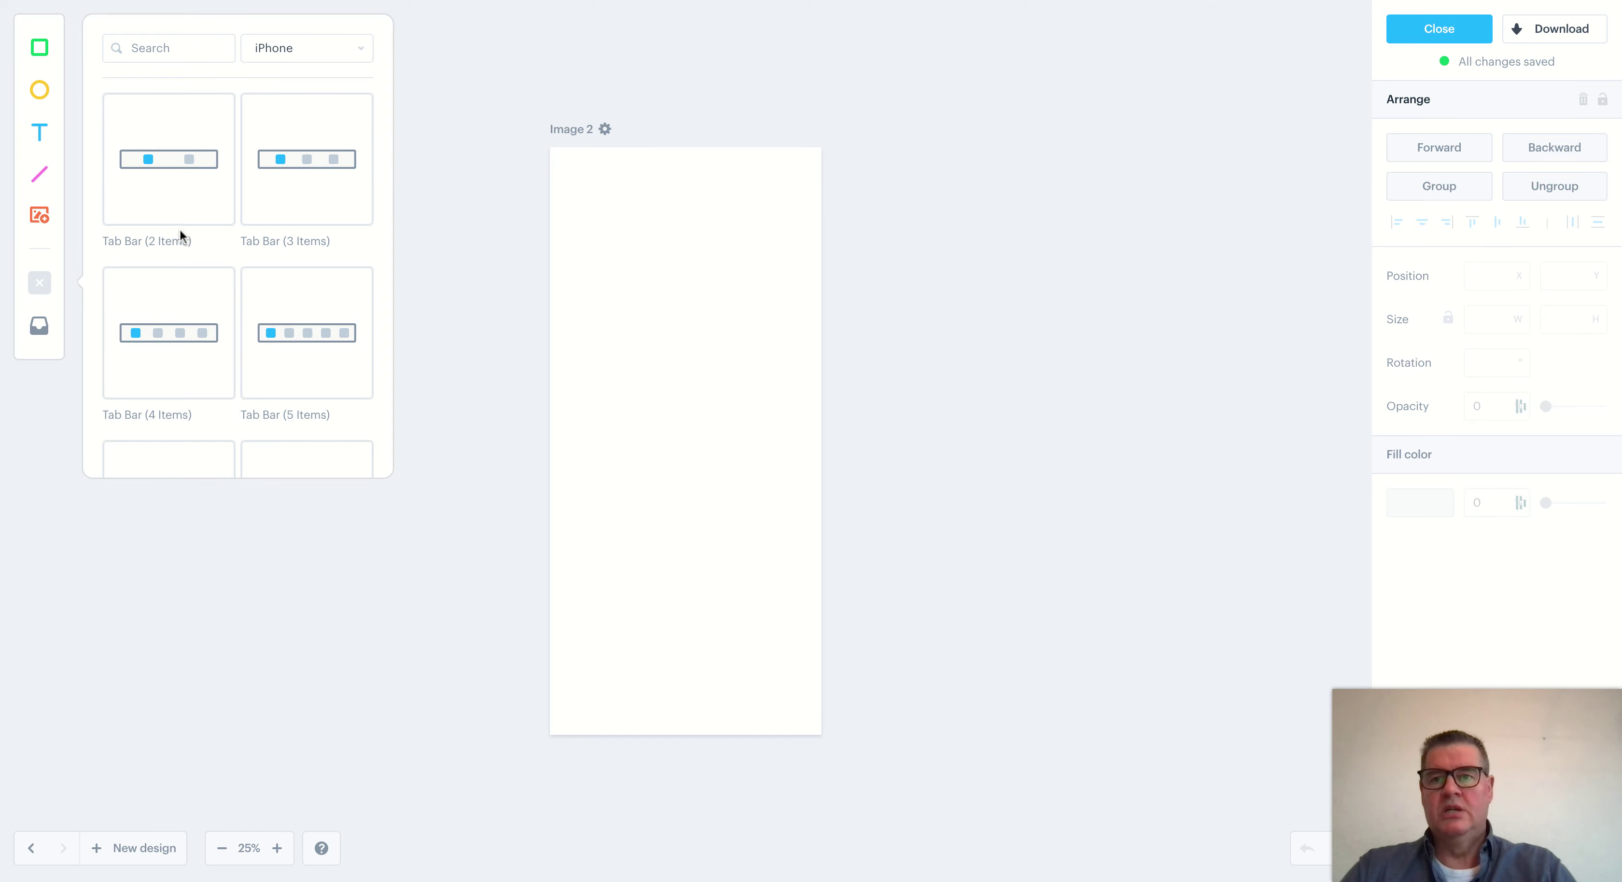
pyautogui.moveTo(187, 219)
pyautogui.scroll(-5, 185, 217)
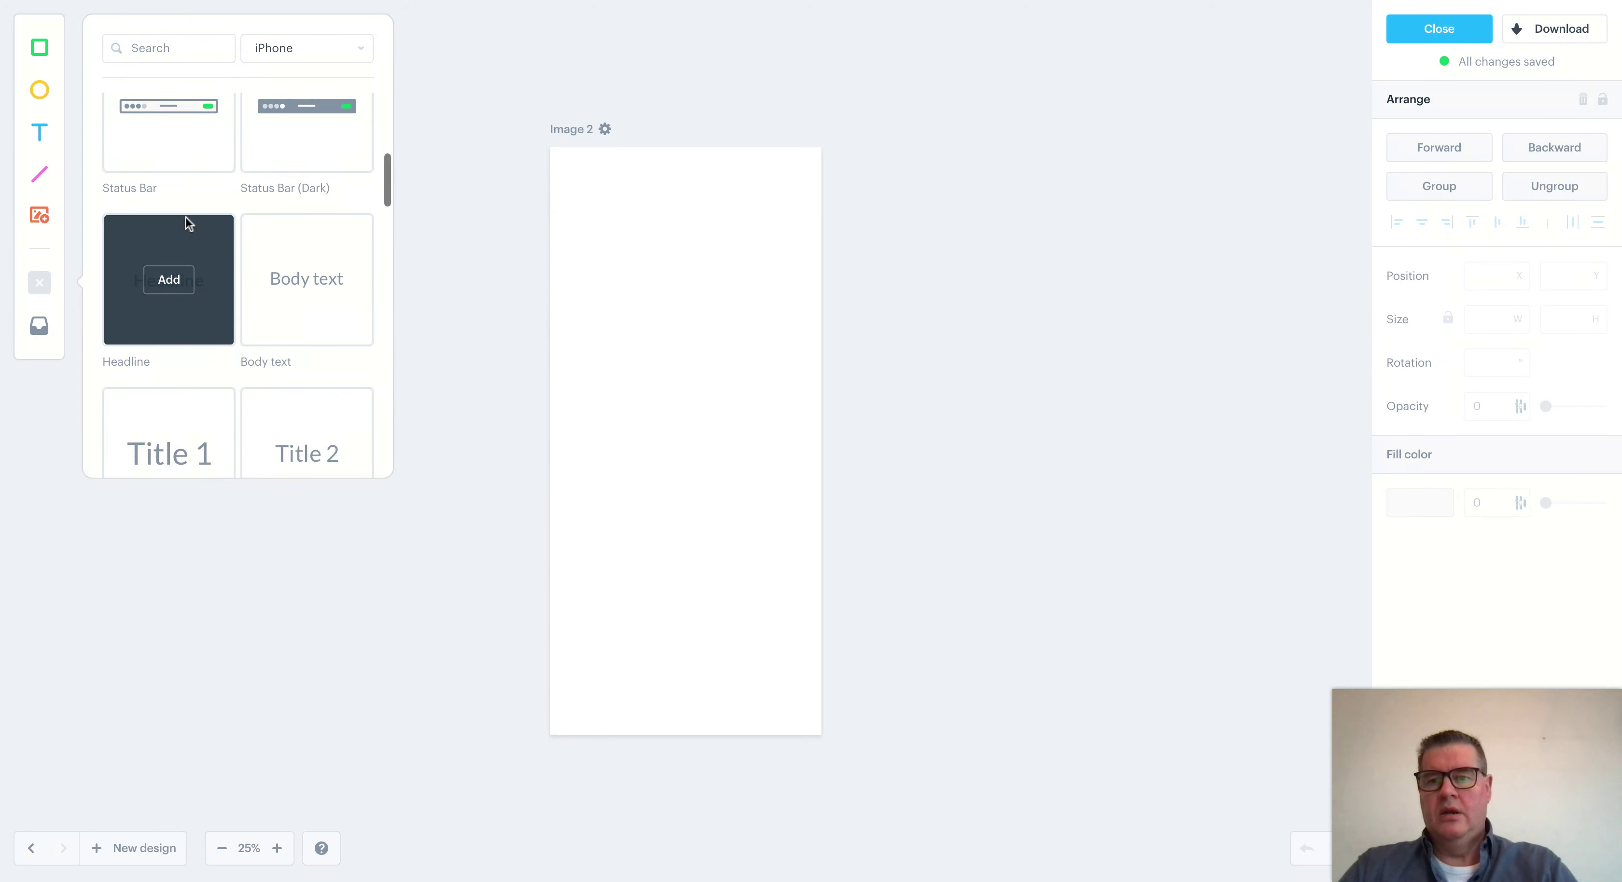
pyautogui.scroll(5, 185, 217)
pyautogui.click(179, 50)
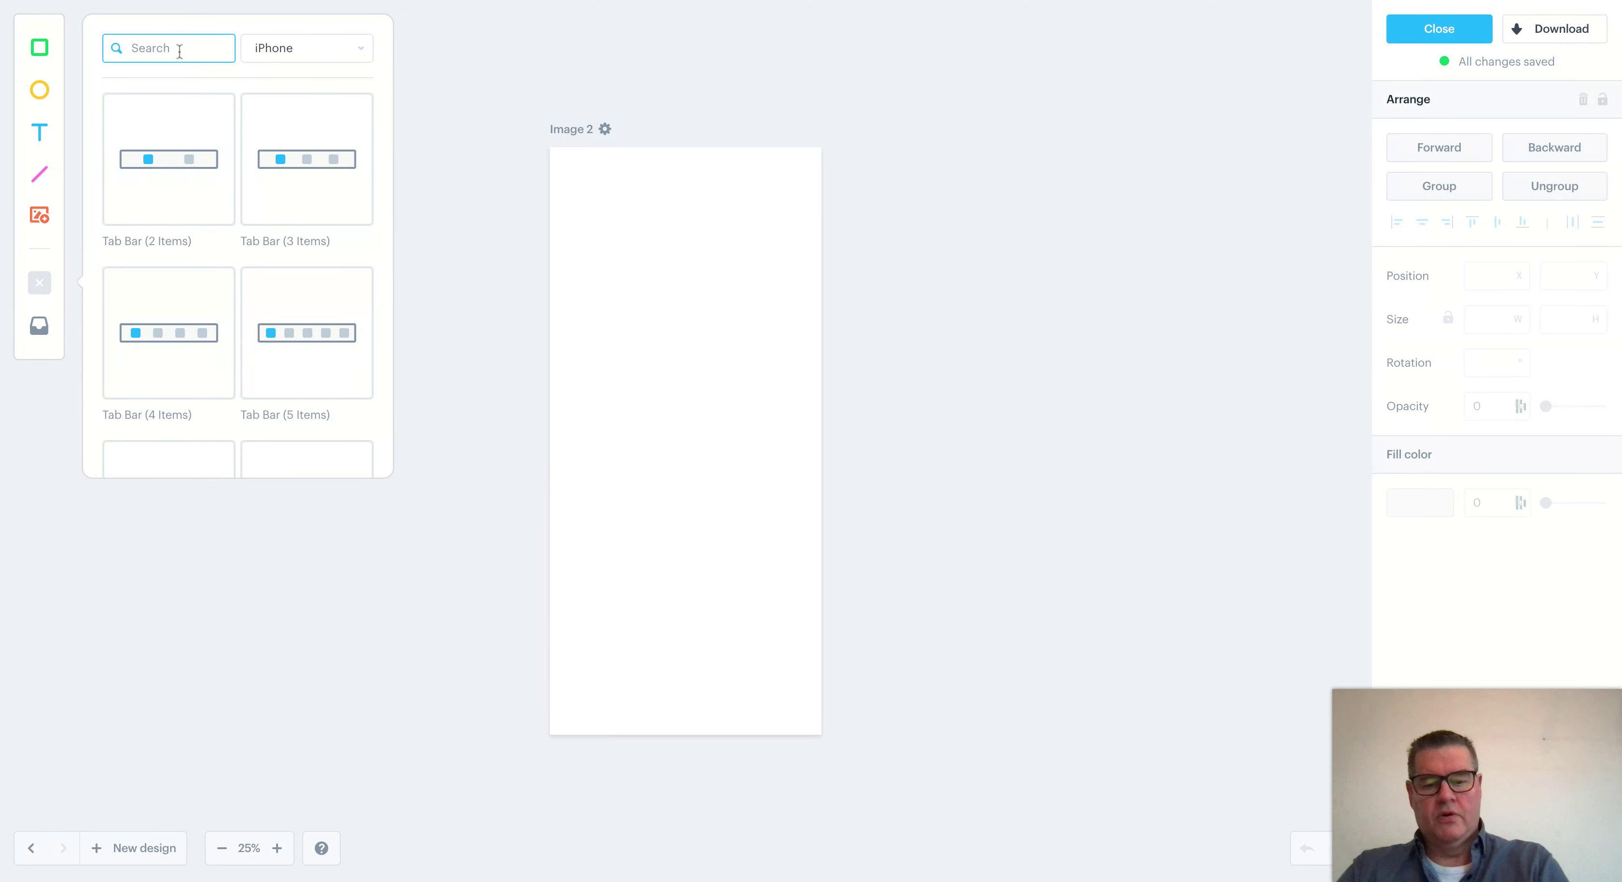
pyautogui.write('not')
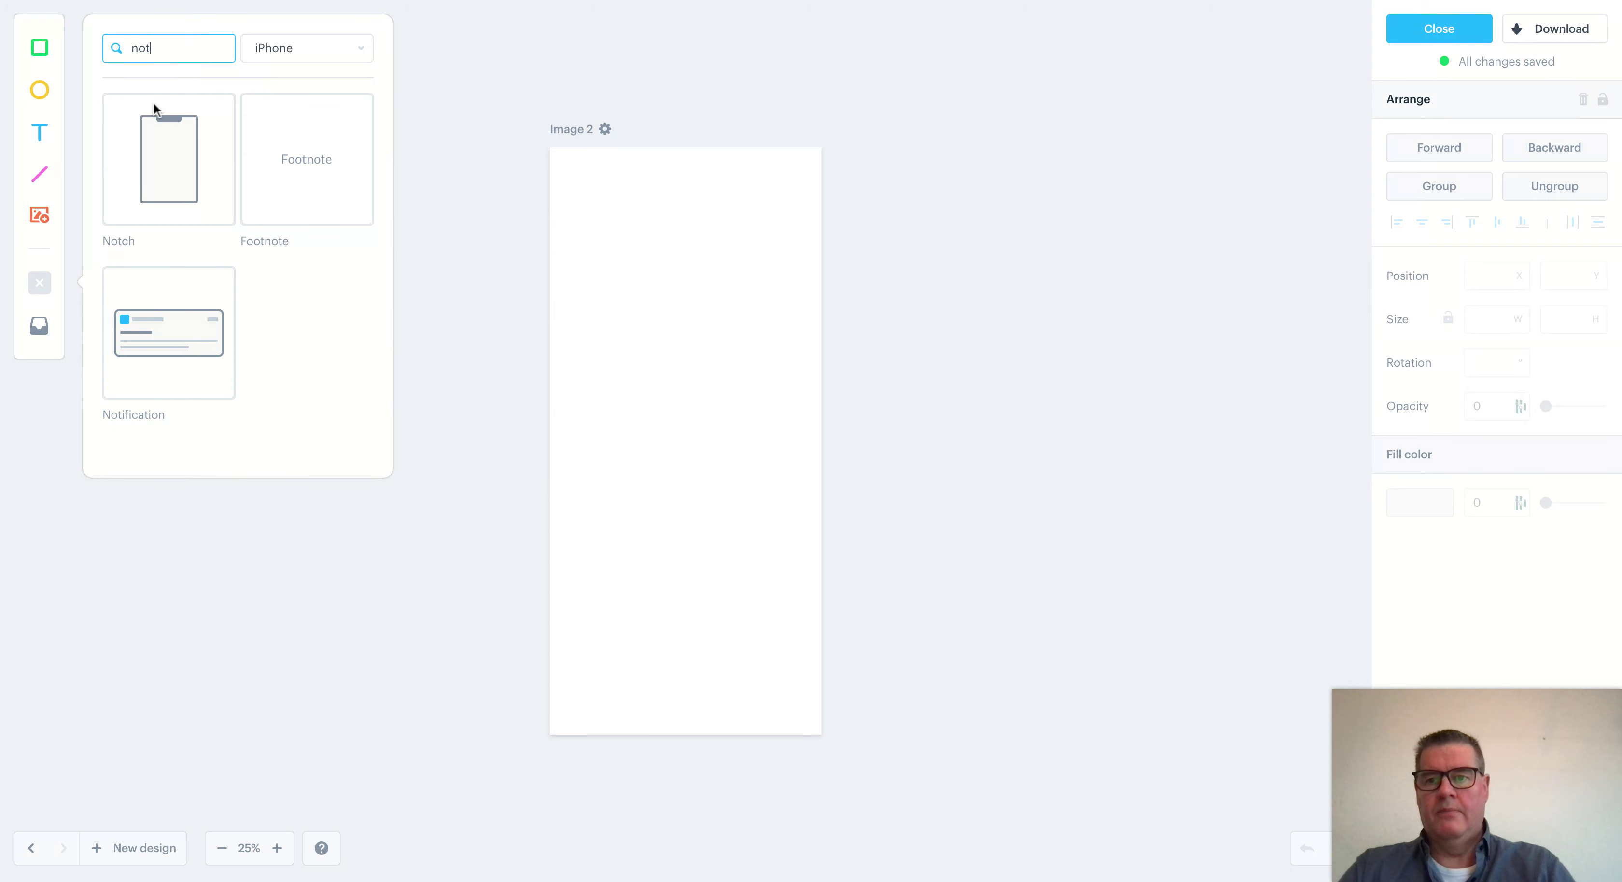
pyautogui.click(158, 178)
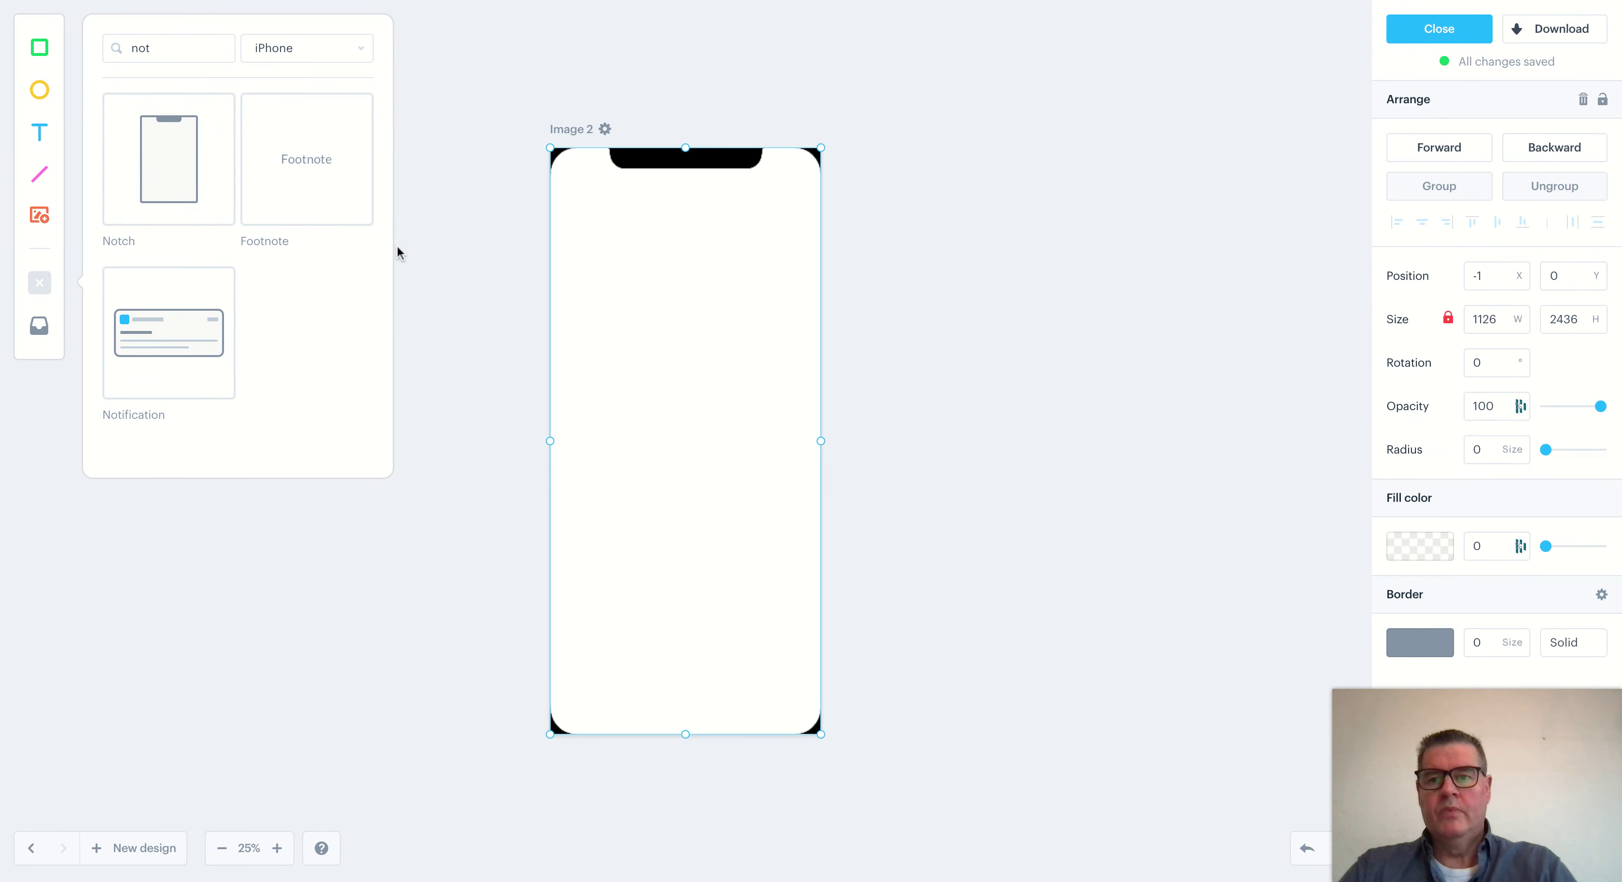
# Clear the component search to list all iPhone elements again
pyautogui.moveTo(209, 360)
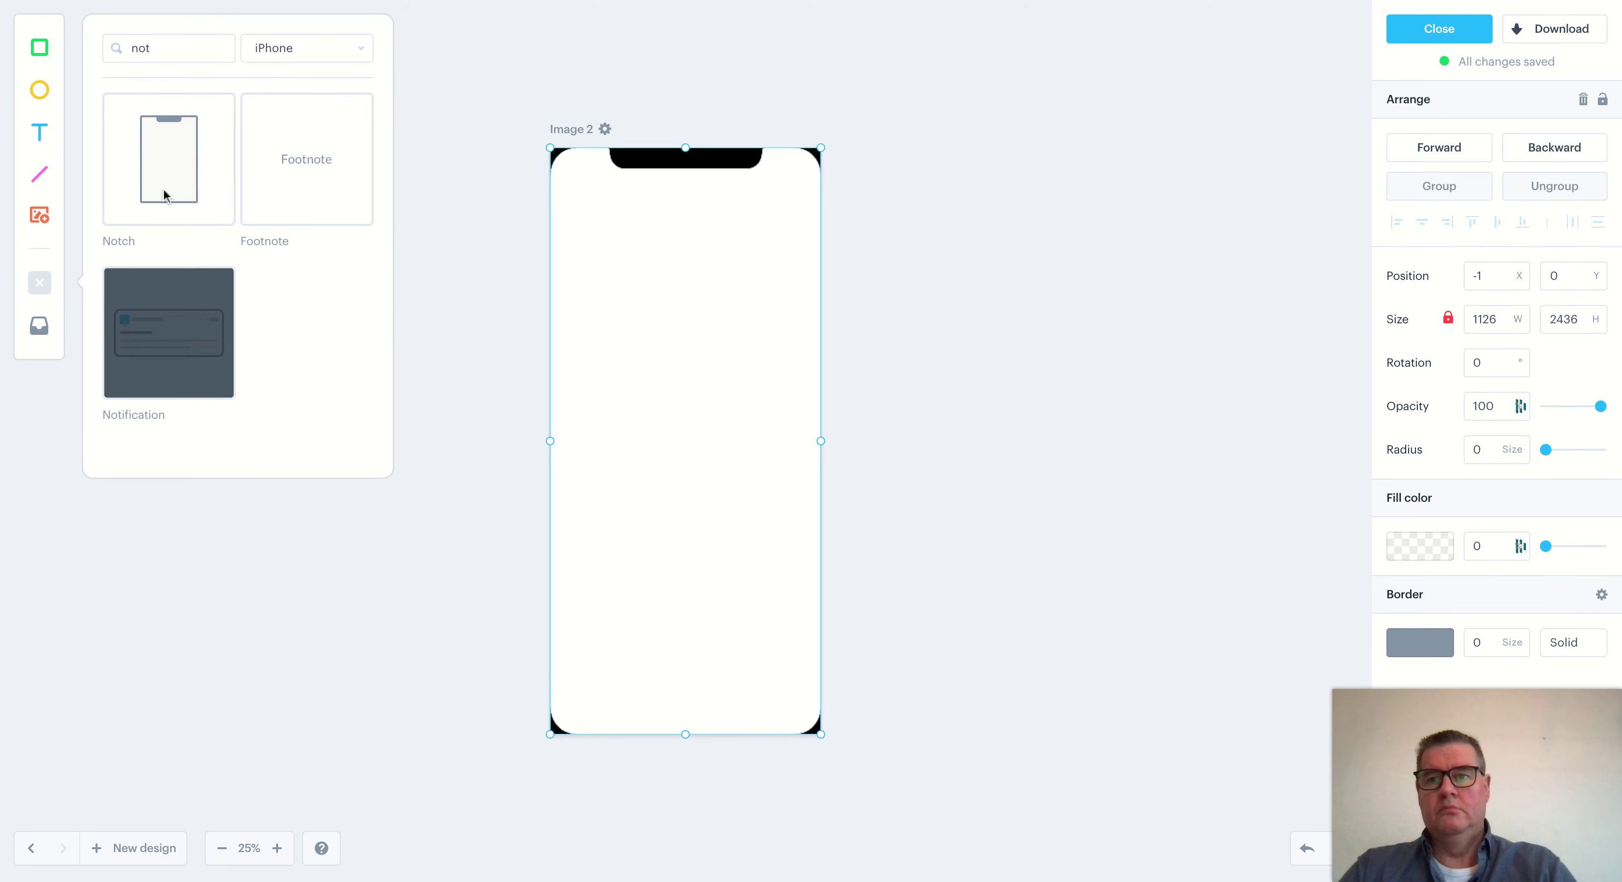
pyautogui.click(174, 50)
pyautogui.press('BackSpace')
pyautogui.press('BackSpace')
pyautogui.press('BackSpace')
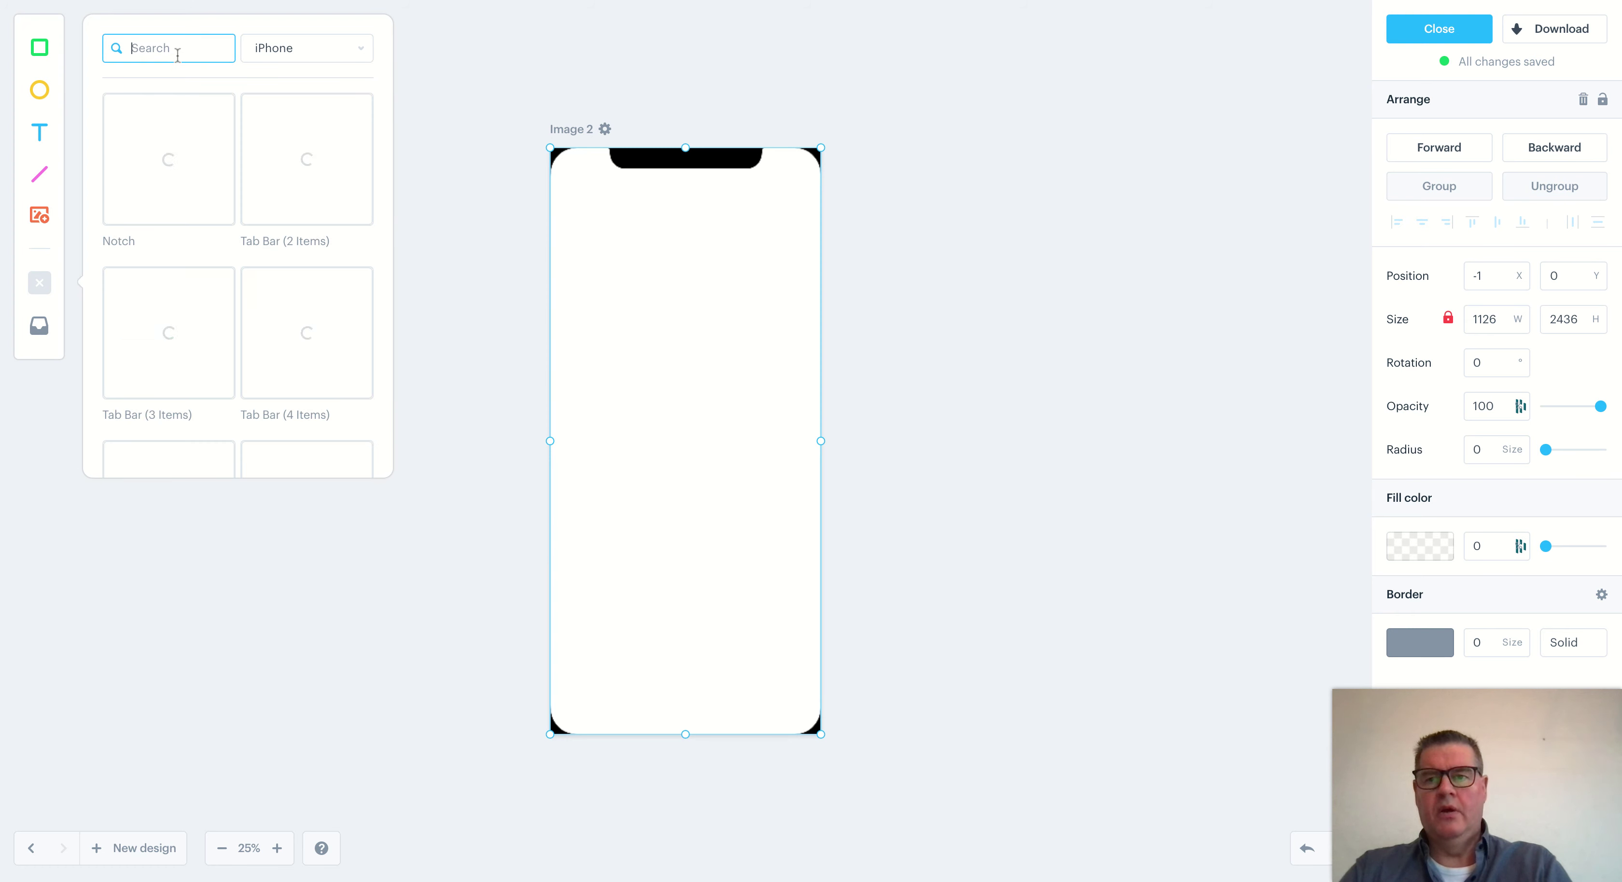
# Search the iPhone elements for "text", add the Title 1 component and place it just below the notch at about X 64, Y 275
pyautogui.write('te')
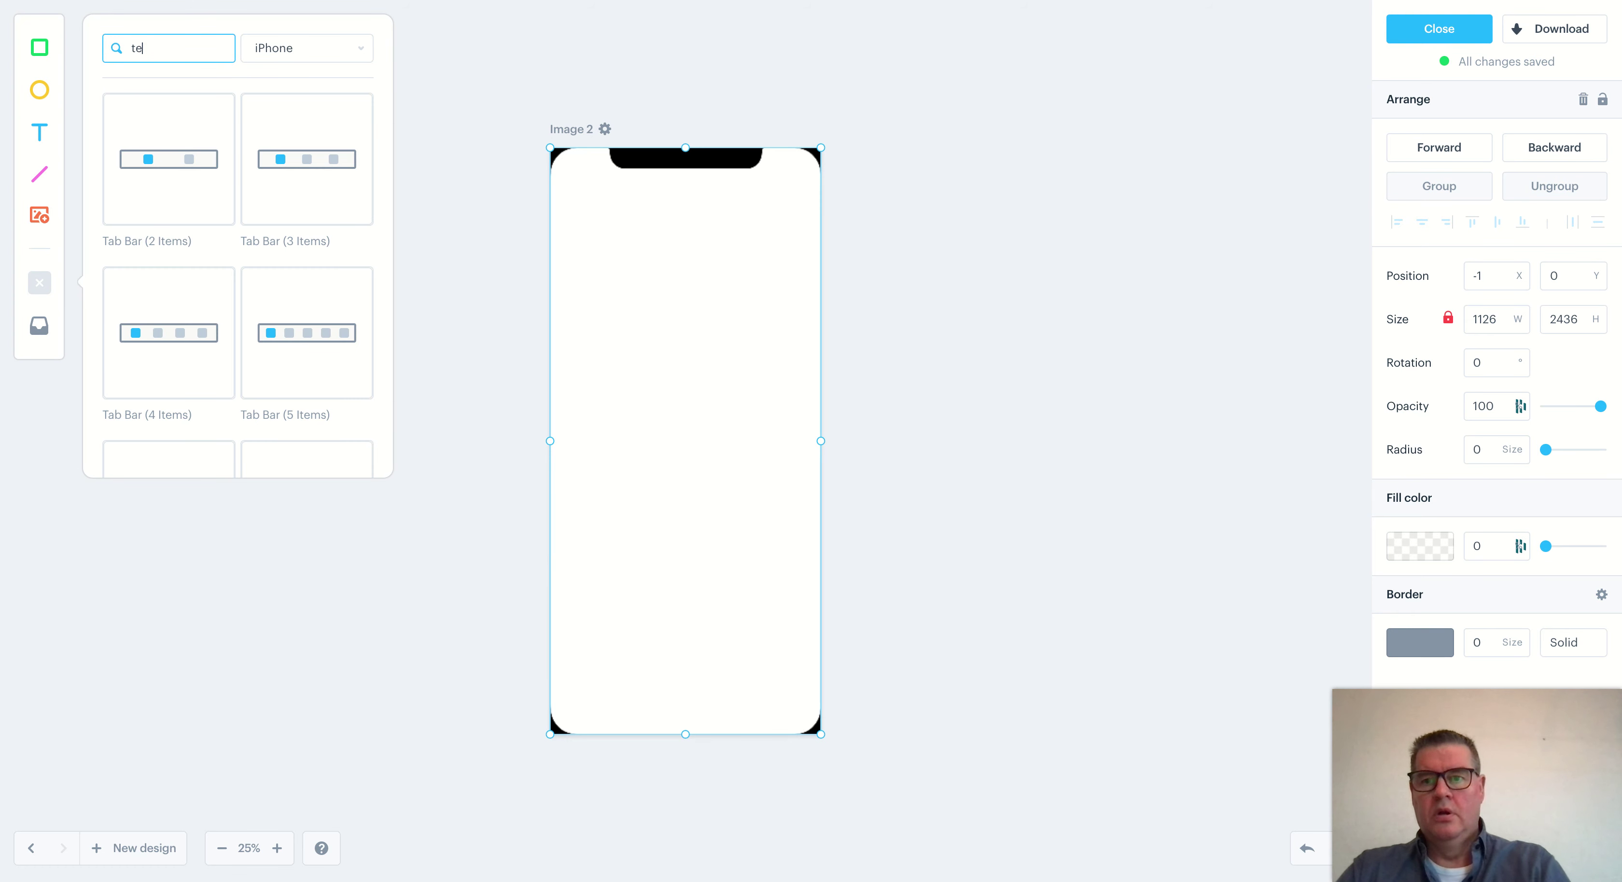
pyautogui.write('xt')
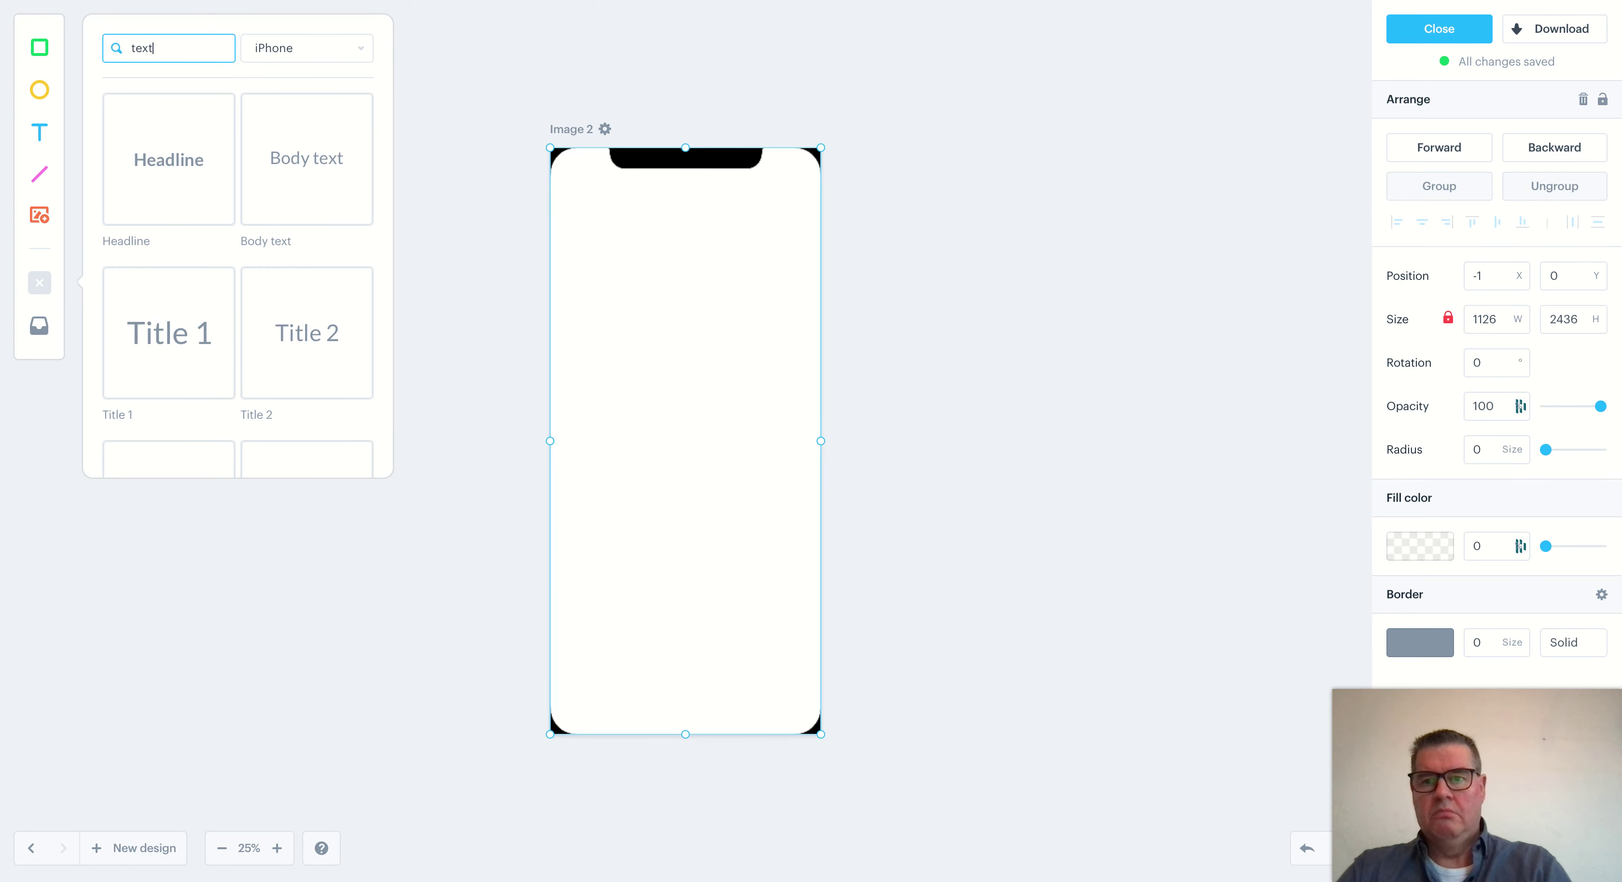
pyautogui.moveTo(207, 267)
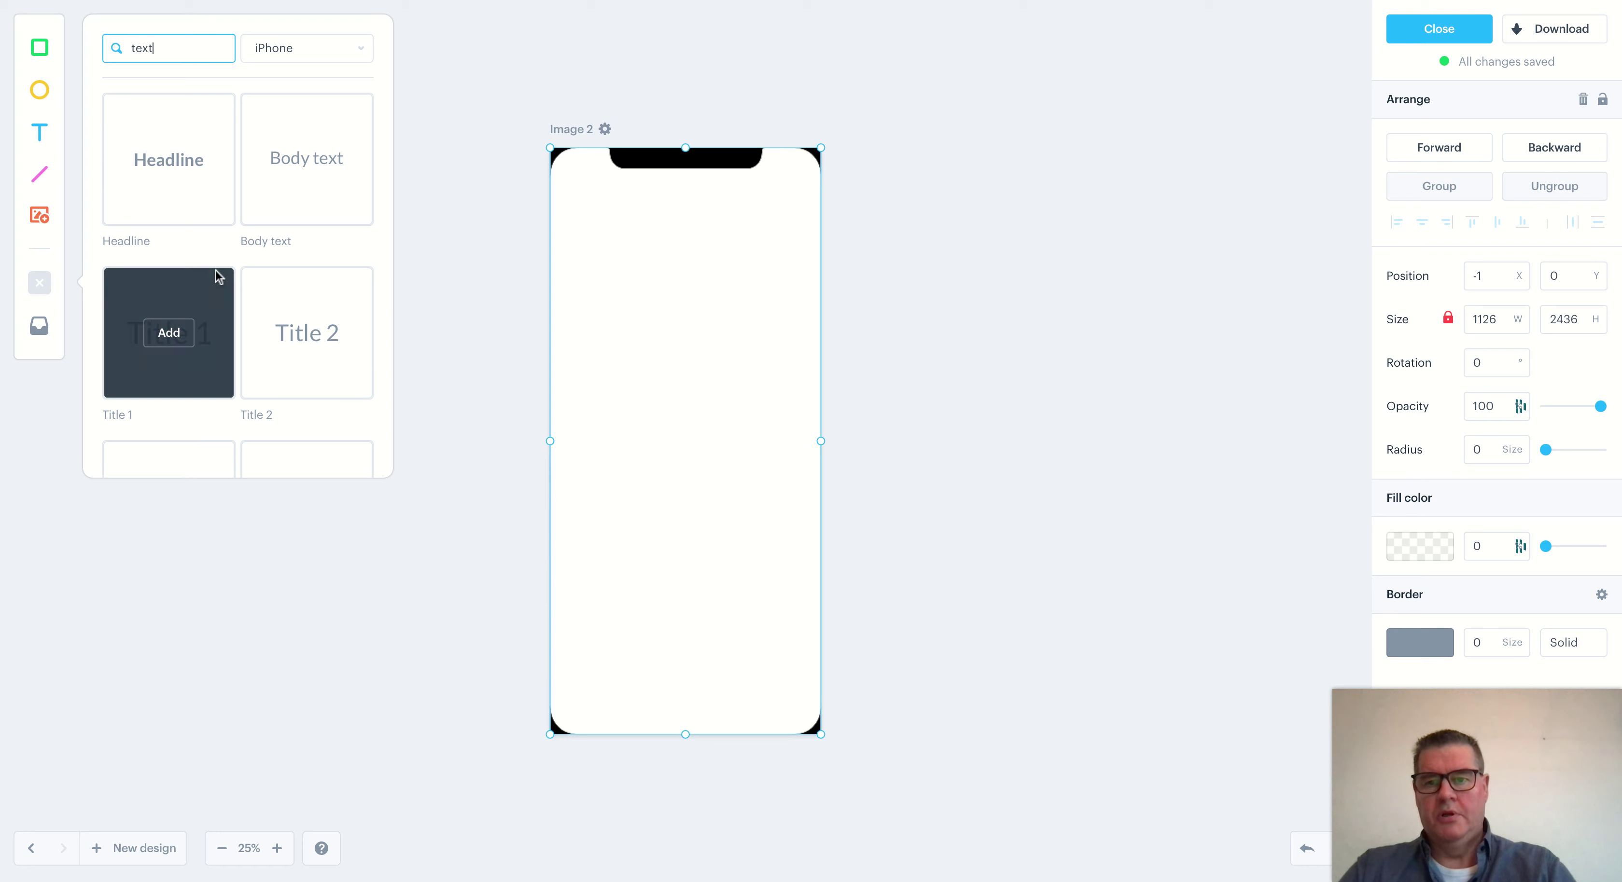
pyautogui.click(180, 339)
pyautogui.click(652, 445)
pyautogui.moveTo(652, 444); pyautogui.dragTo(597, 229)
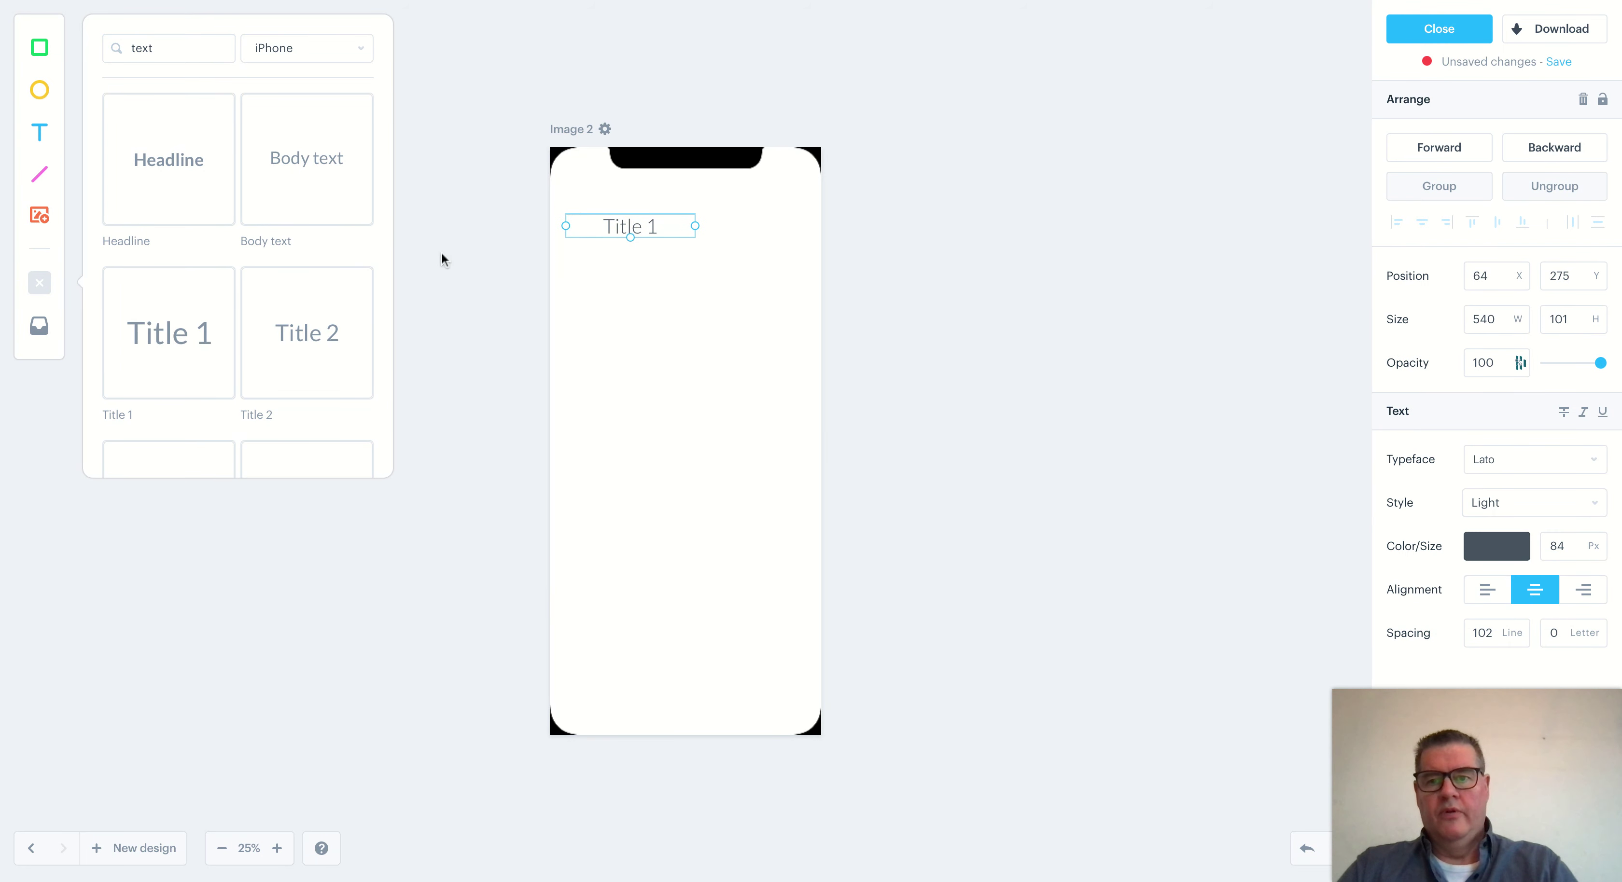
# Add the Body text component and place it directly beneath Title 1 at about X 227, Y 432
pyautogui.moveTo(308, 174)
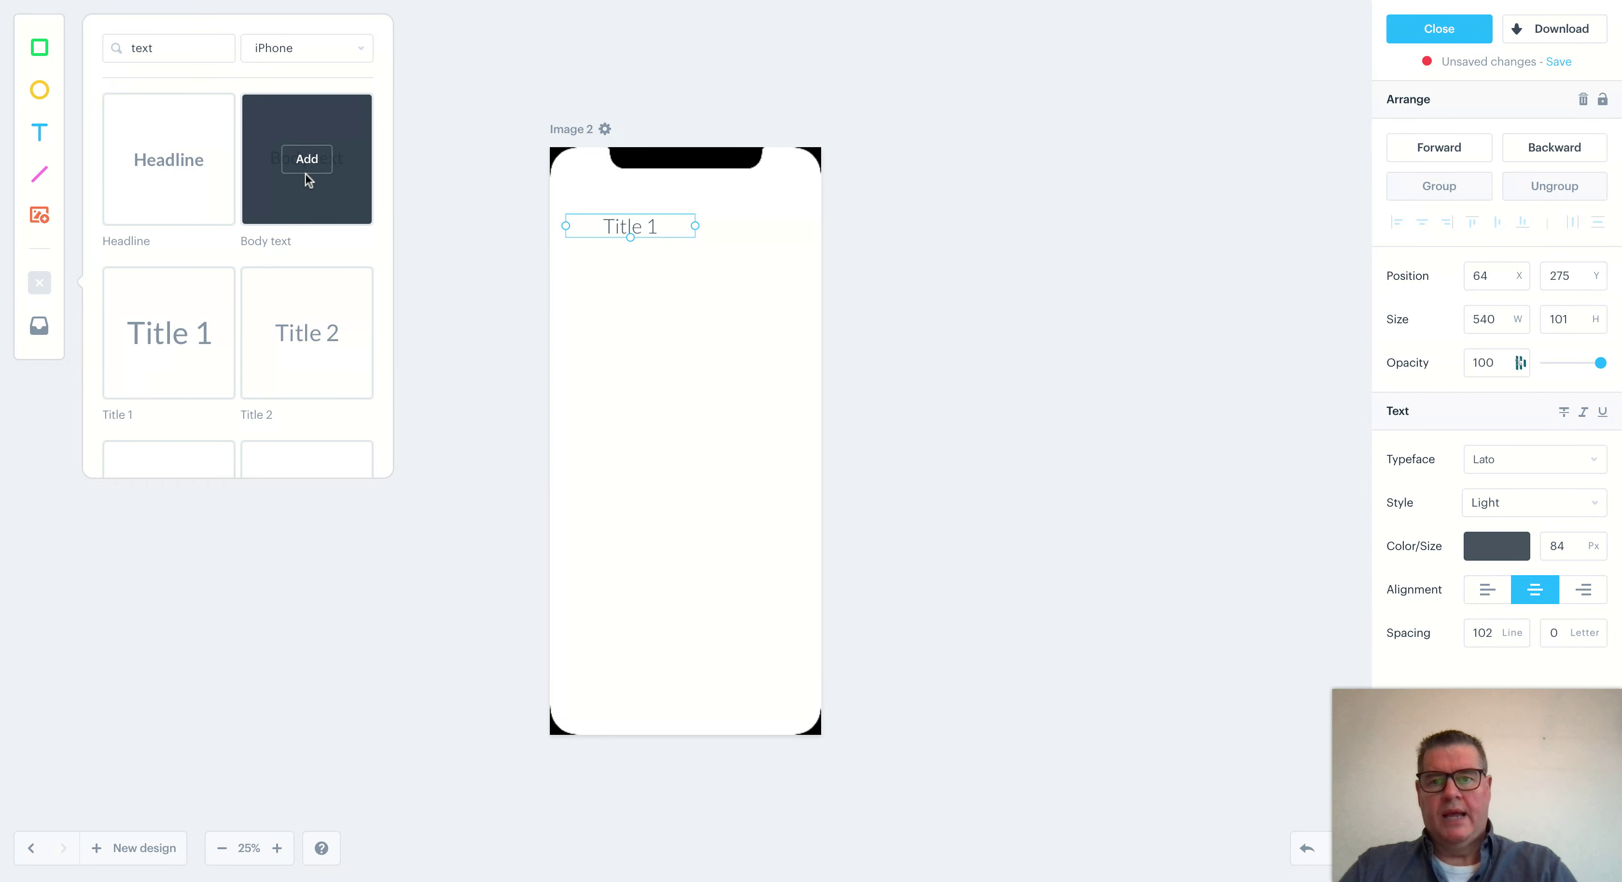
pyautogui.click(305, 159)
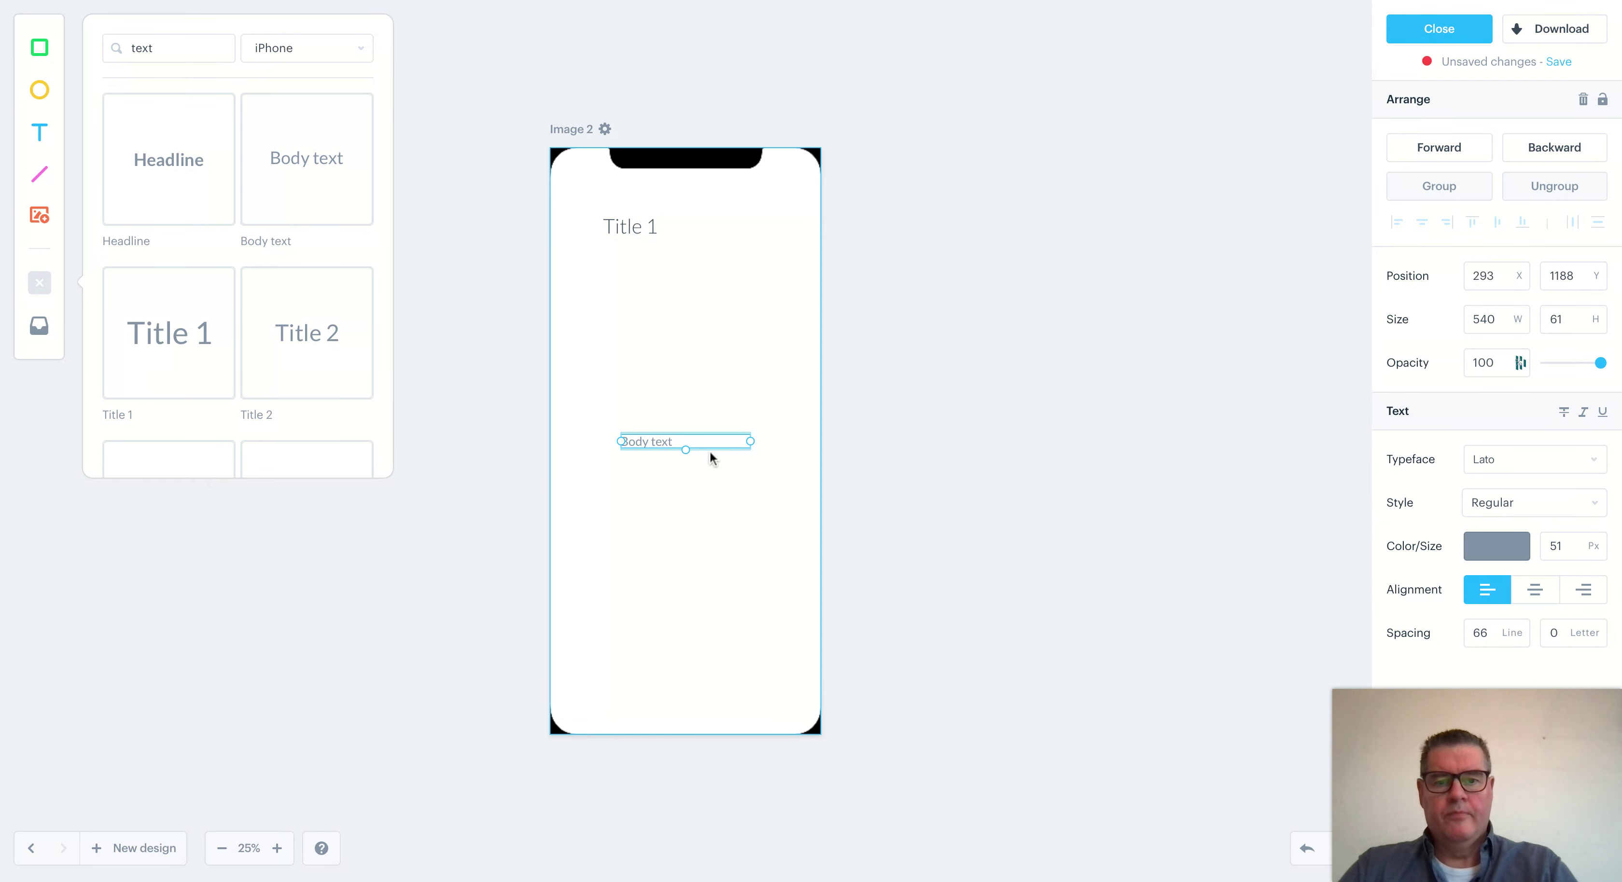
pyautogui.moveTo(713, 441); pyautogui.dragTo(691, 270)
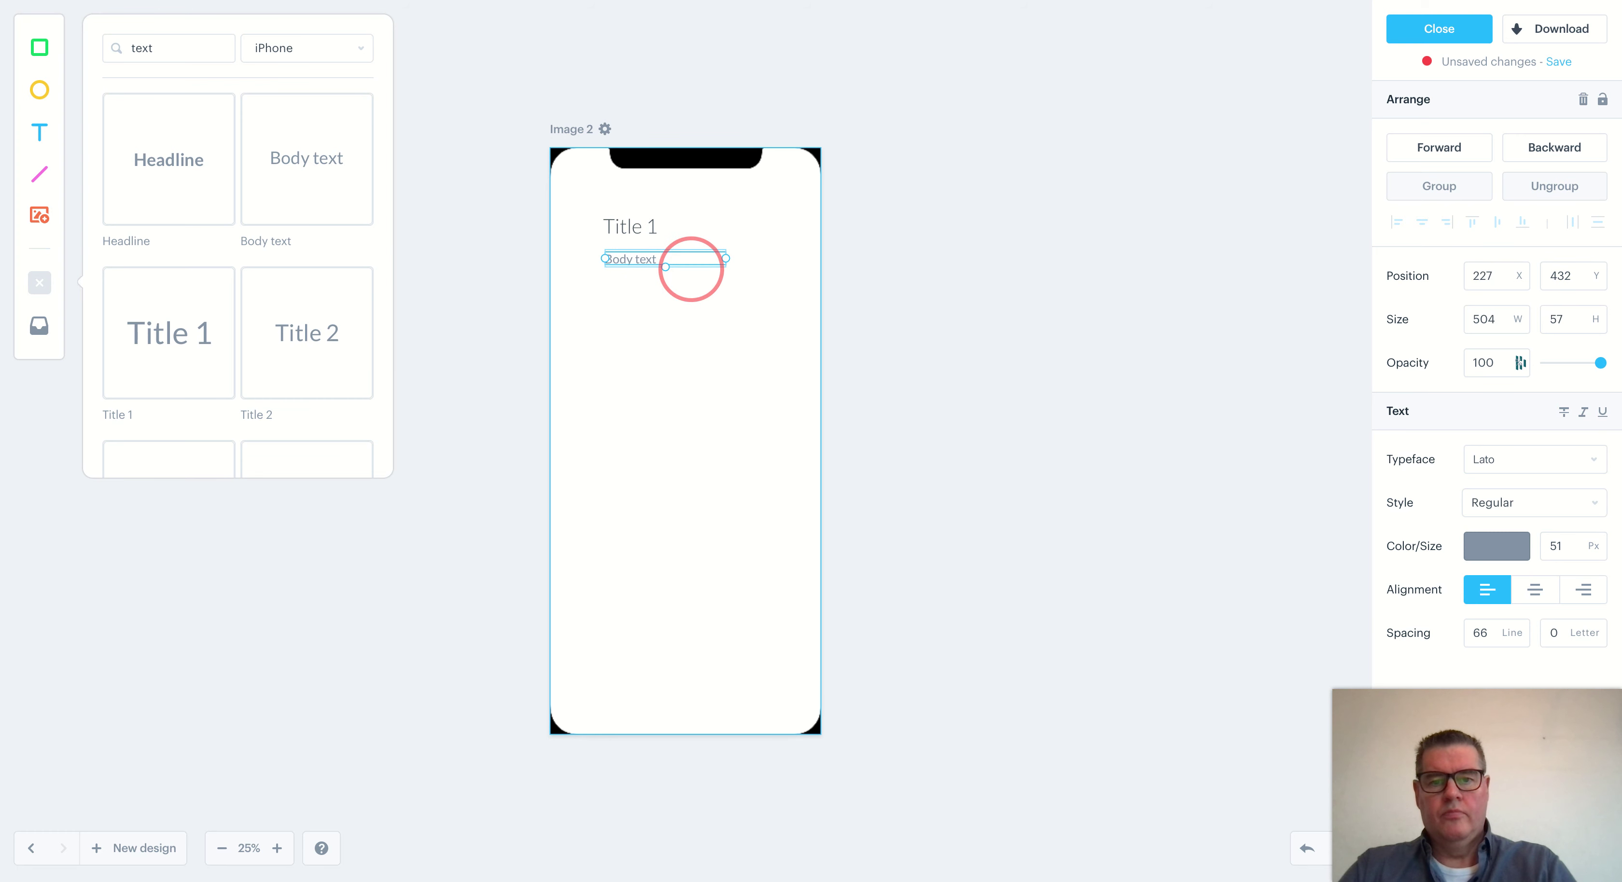
# Append several lines of random filler characters to the body text and enlarge its box to about 858 by 97
pyautogui.click(687, 260)
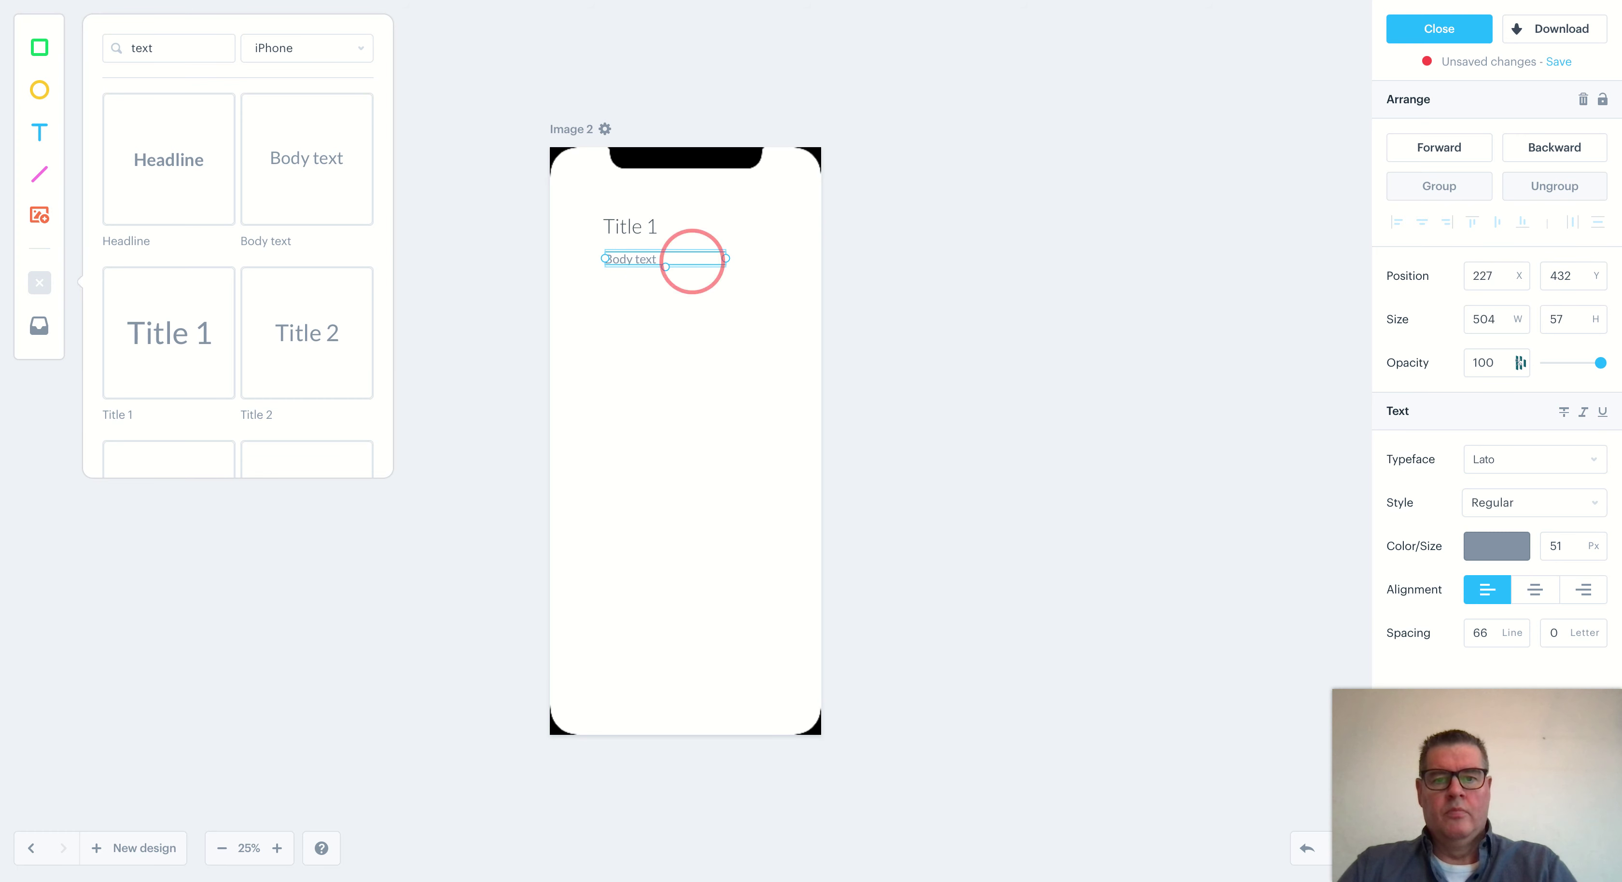
pyautogui.write('sldjkvh sv] wr]gwrg] er]g er]ge roge;rijg ew;lrkgjae rt;gleh rgbe rtpghqe t]pgheo')
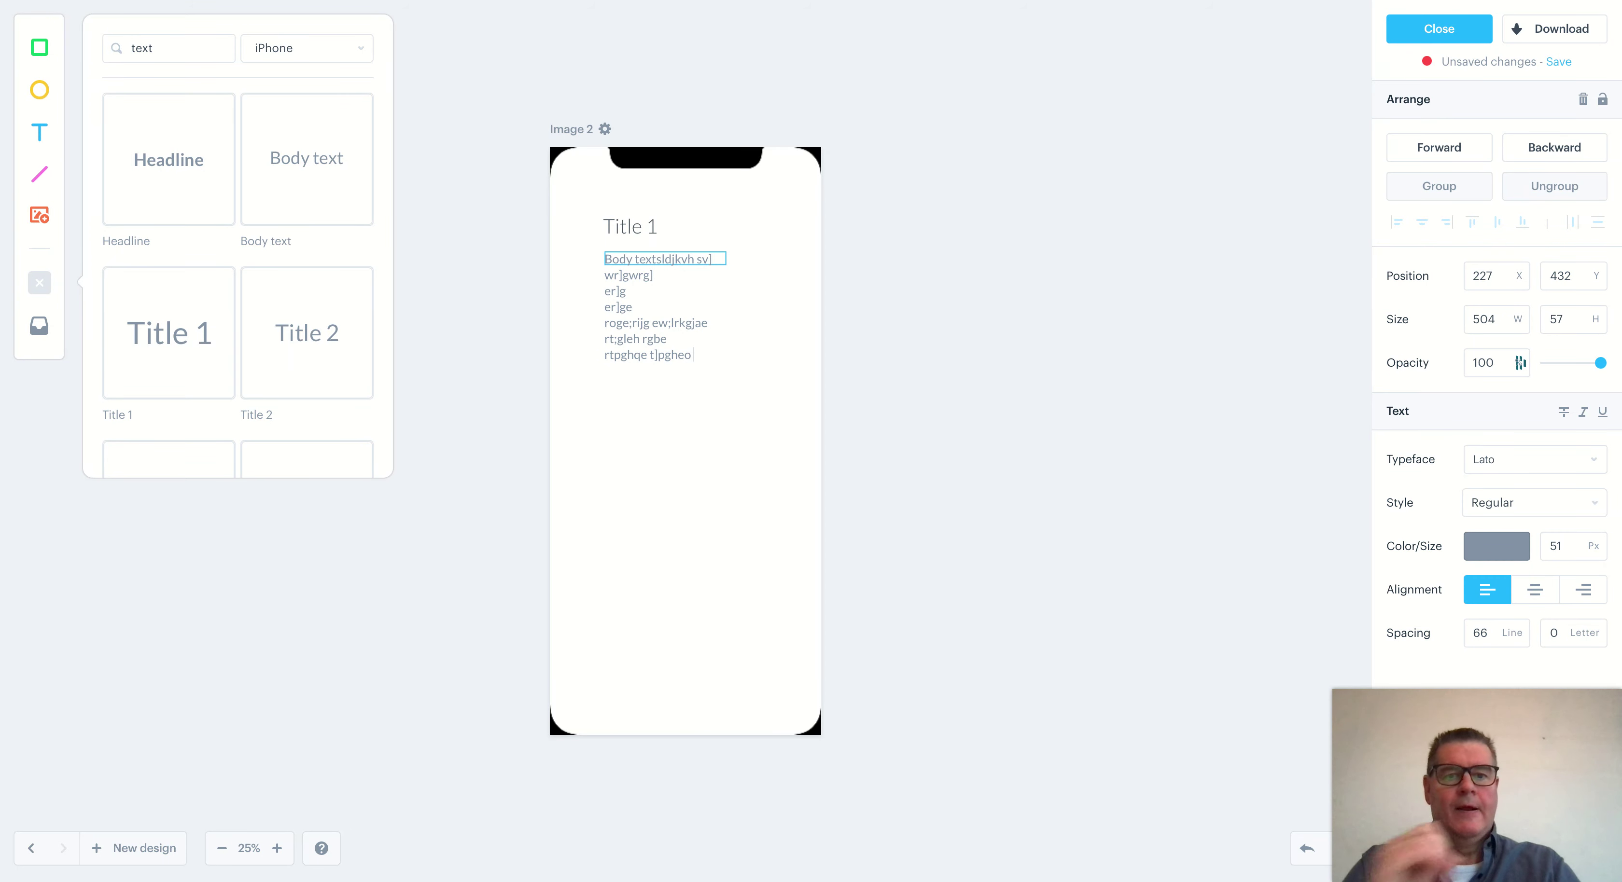
pyautogui.click(39, 215)
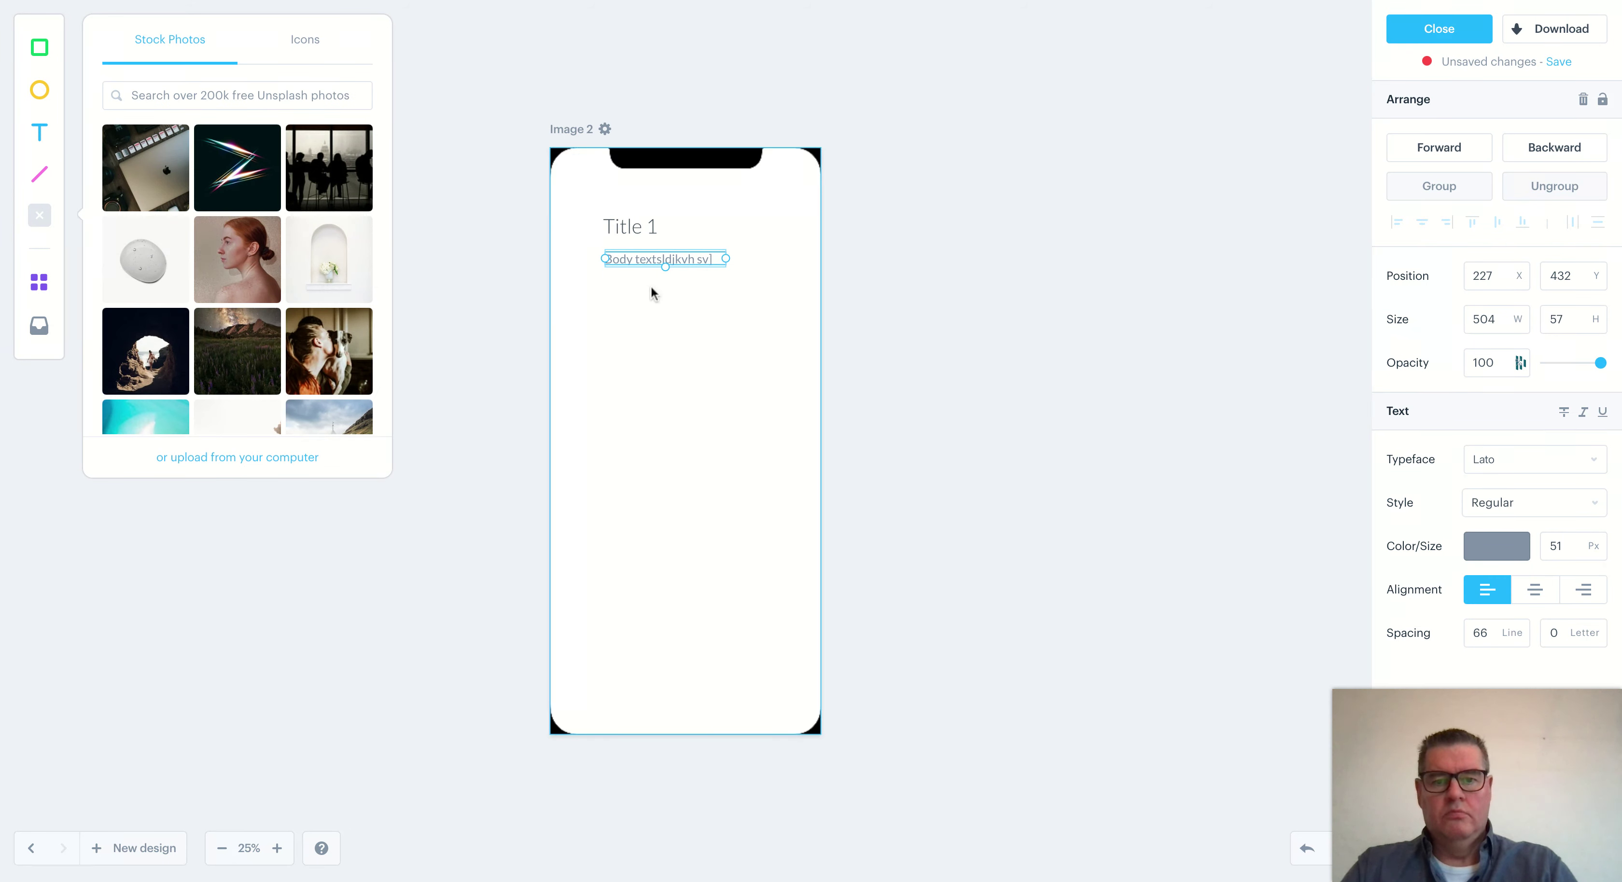
pyautogui.moveTo(666, 267)
pyautogui.mouseDown()
pyautogui.moveTo(666, 309)
pyautogui.moveTo(673, 277)
pyautogui.mouseUp()
# Reopen the iPhone wireframing elements and look through the remaining "text" components
pyautogui.click(39, 282)
pyautogui.scroll(-5, 234, 377)
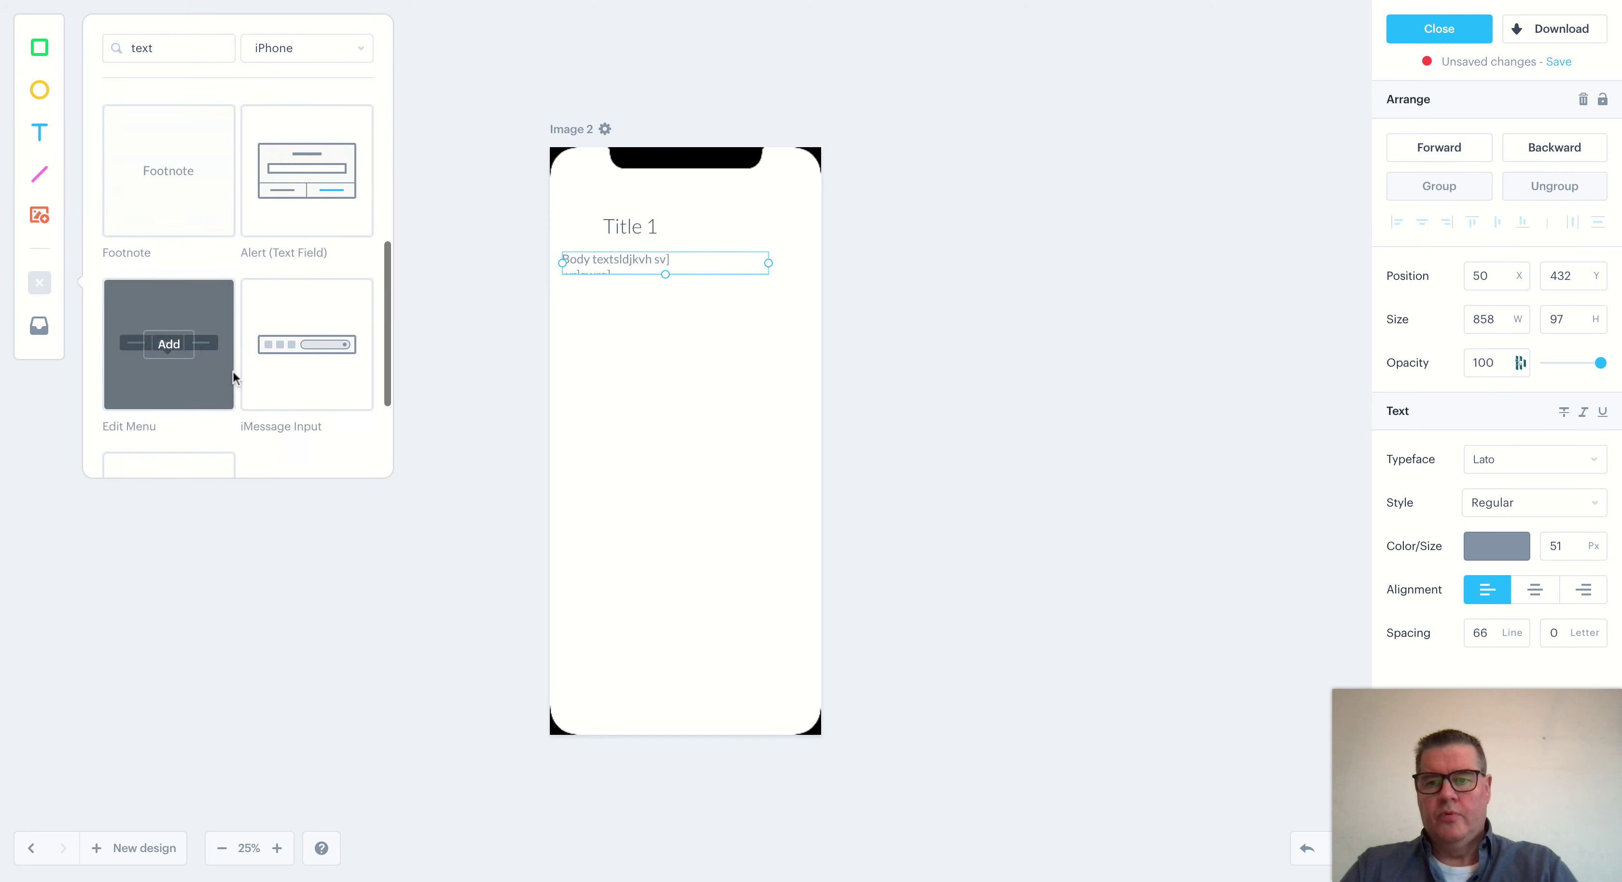
pyautogui.scroll(-3, 234, 377)
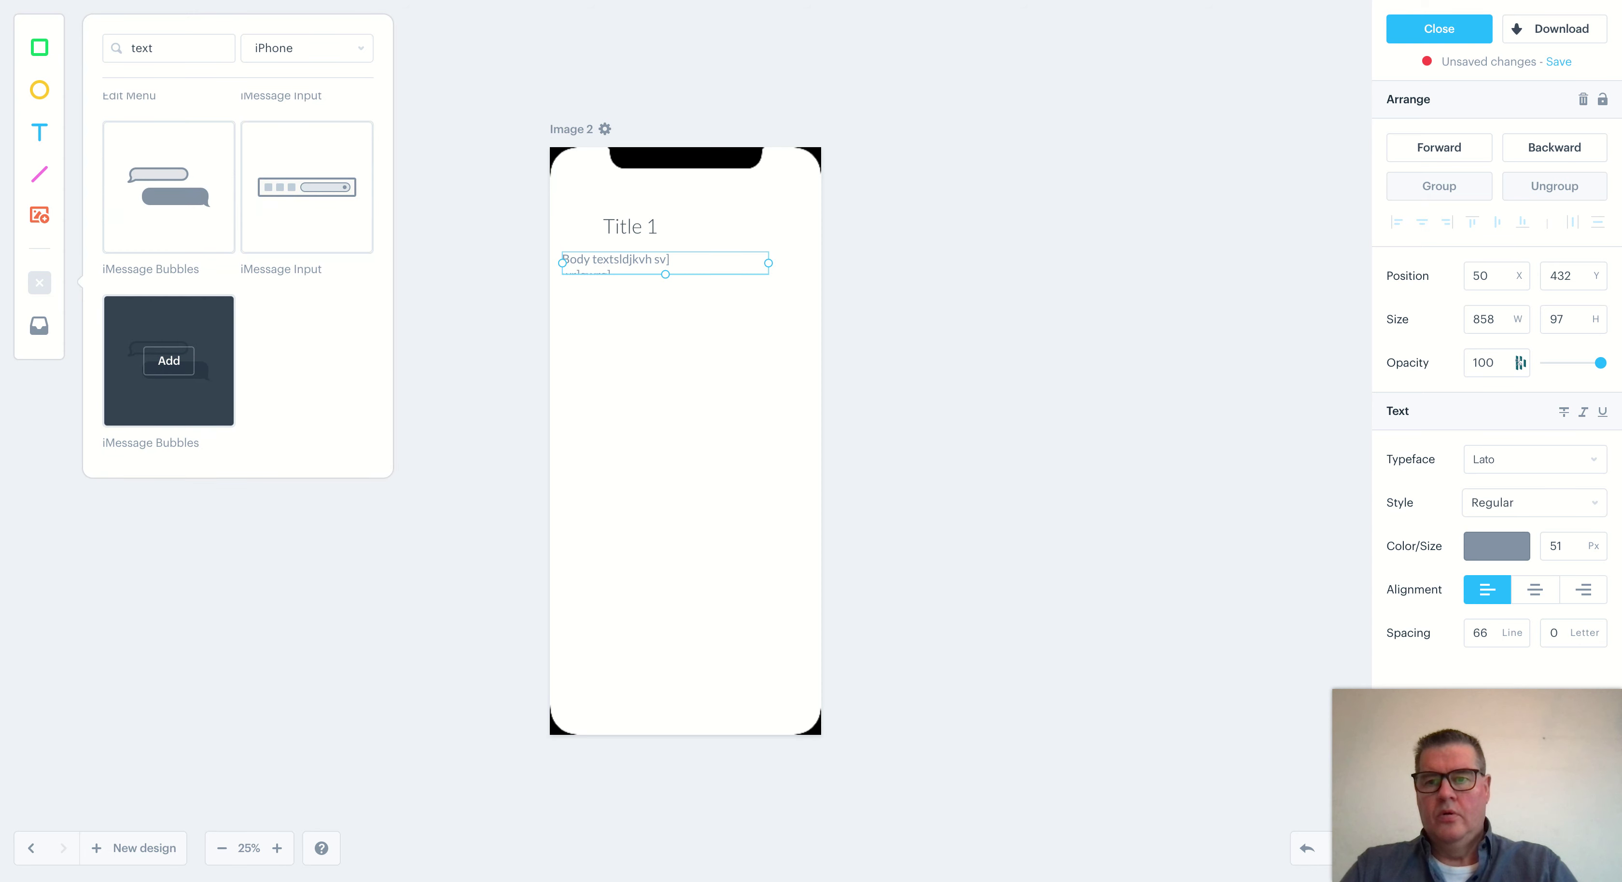
pyautogui.scroll(1, 169, 372)
pyautogui.scroll(2, 169, 320)
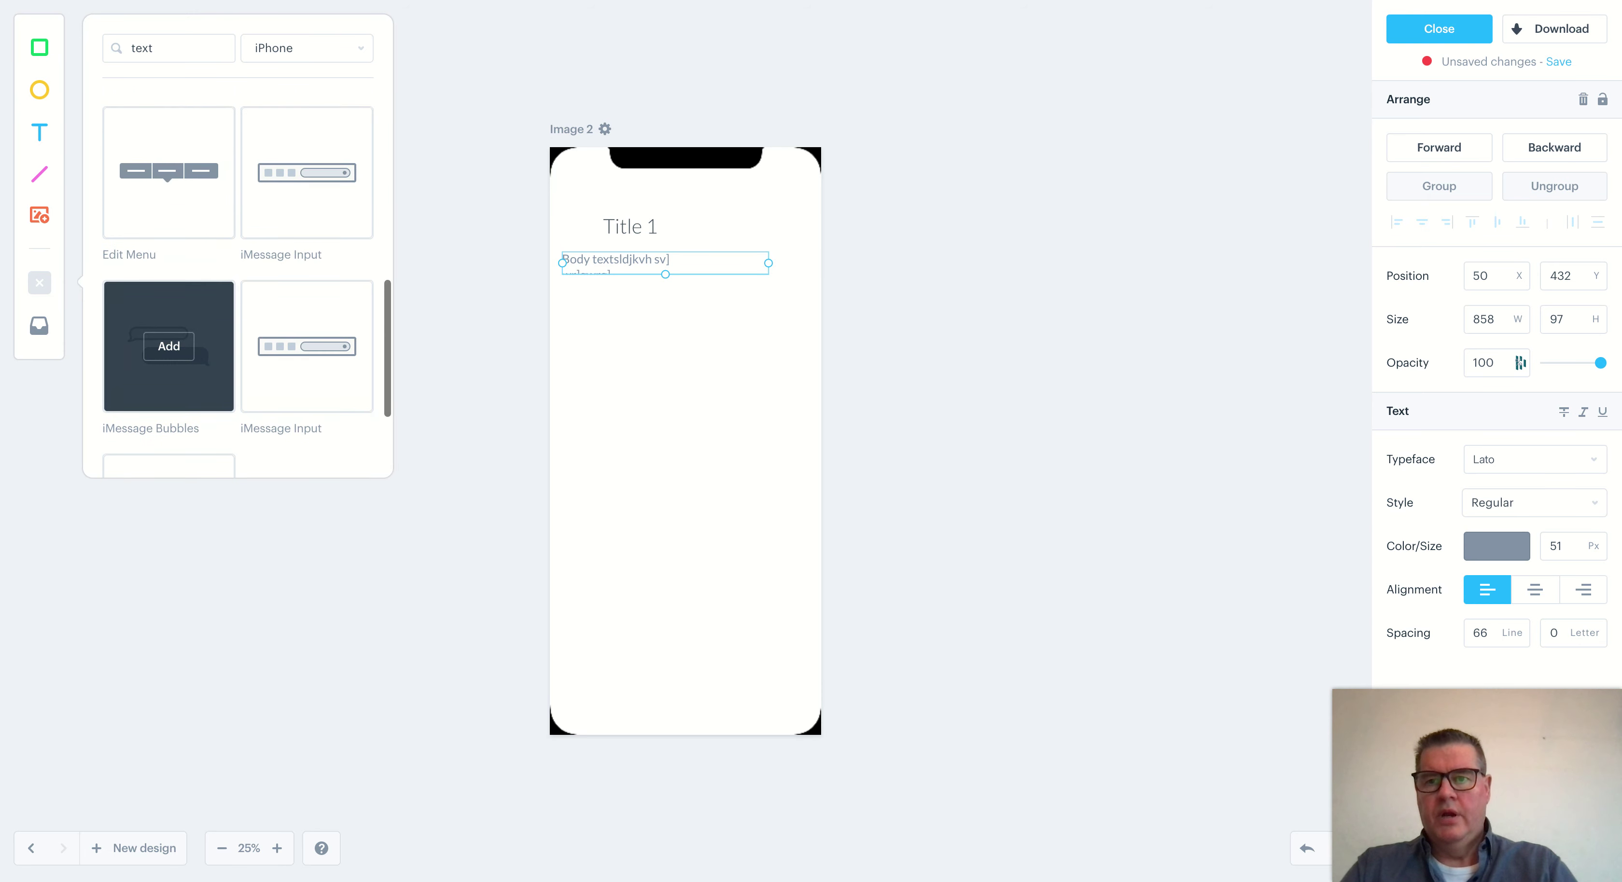
# Clear the component search and look through the complete list of iPhone elements for something to put on the second screen
pyautogui.click(171, 54)
pyautogui.press('BackSpace')
pyautogui.press('BackSpace')
pyautogui.press('BackSpace')
pyautogui.press('BackSpace')
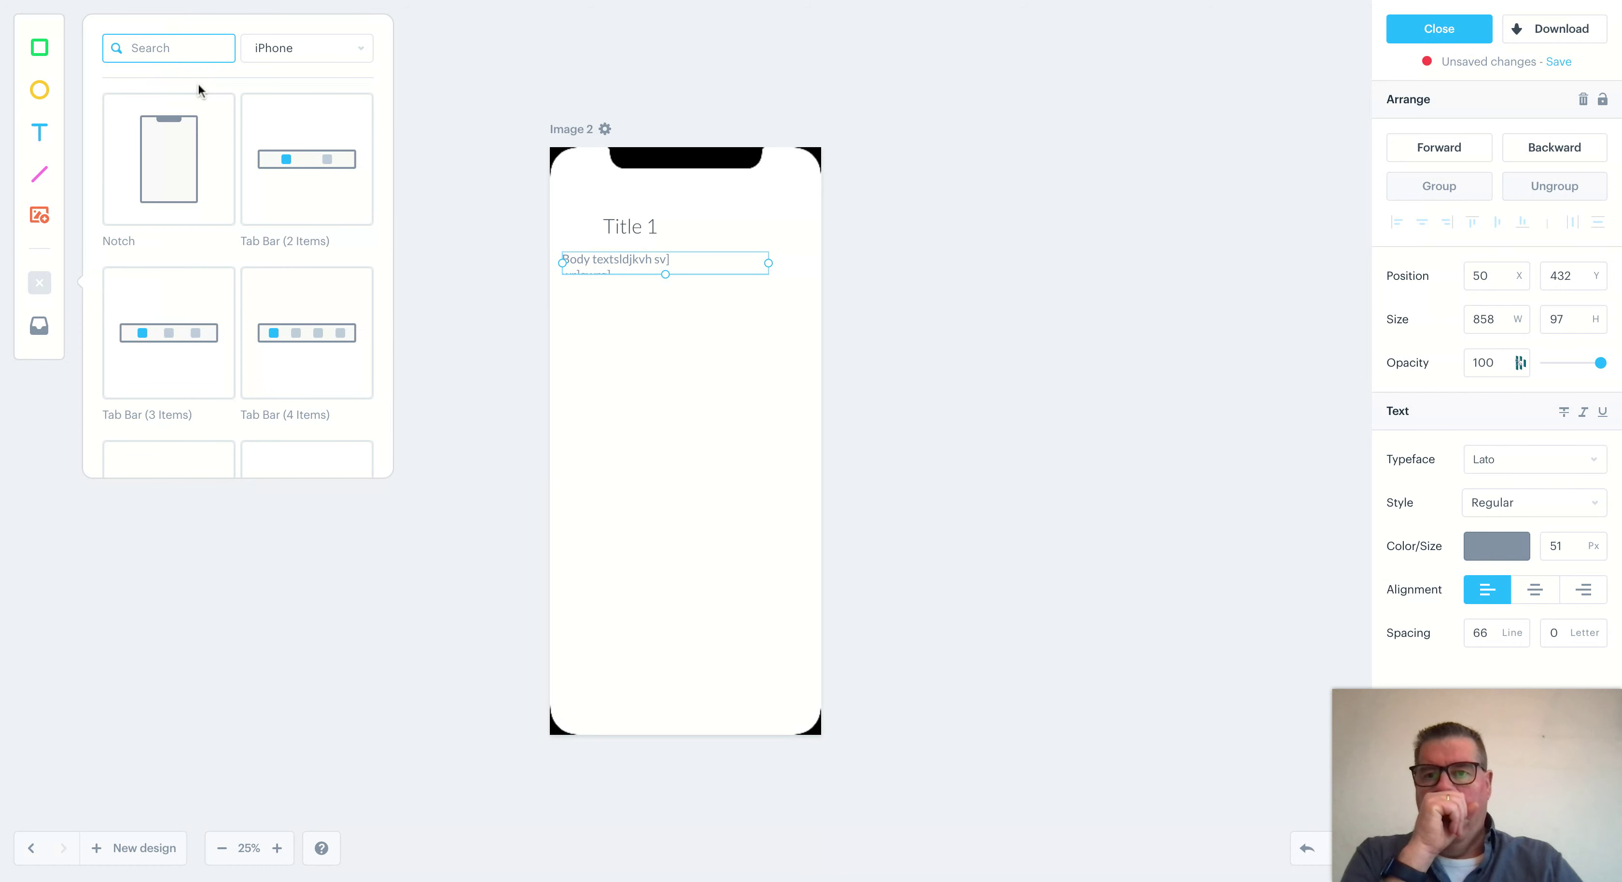
pyautogui.scroll(-3, 255, 193)
pyautogui.scroll(-10, 254, 193)
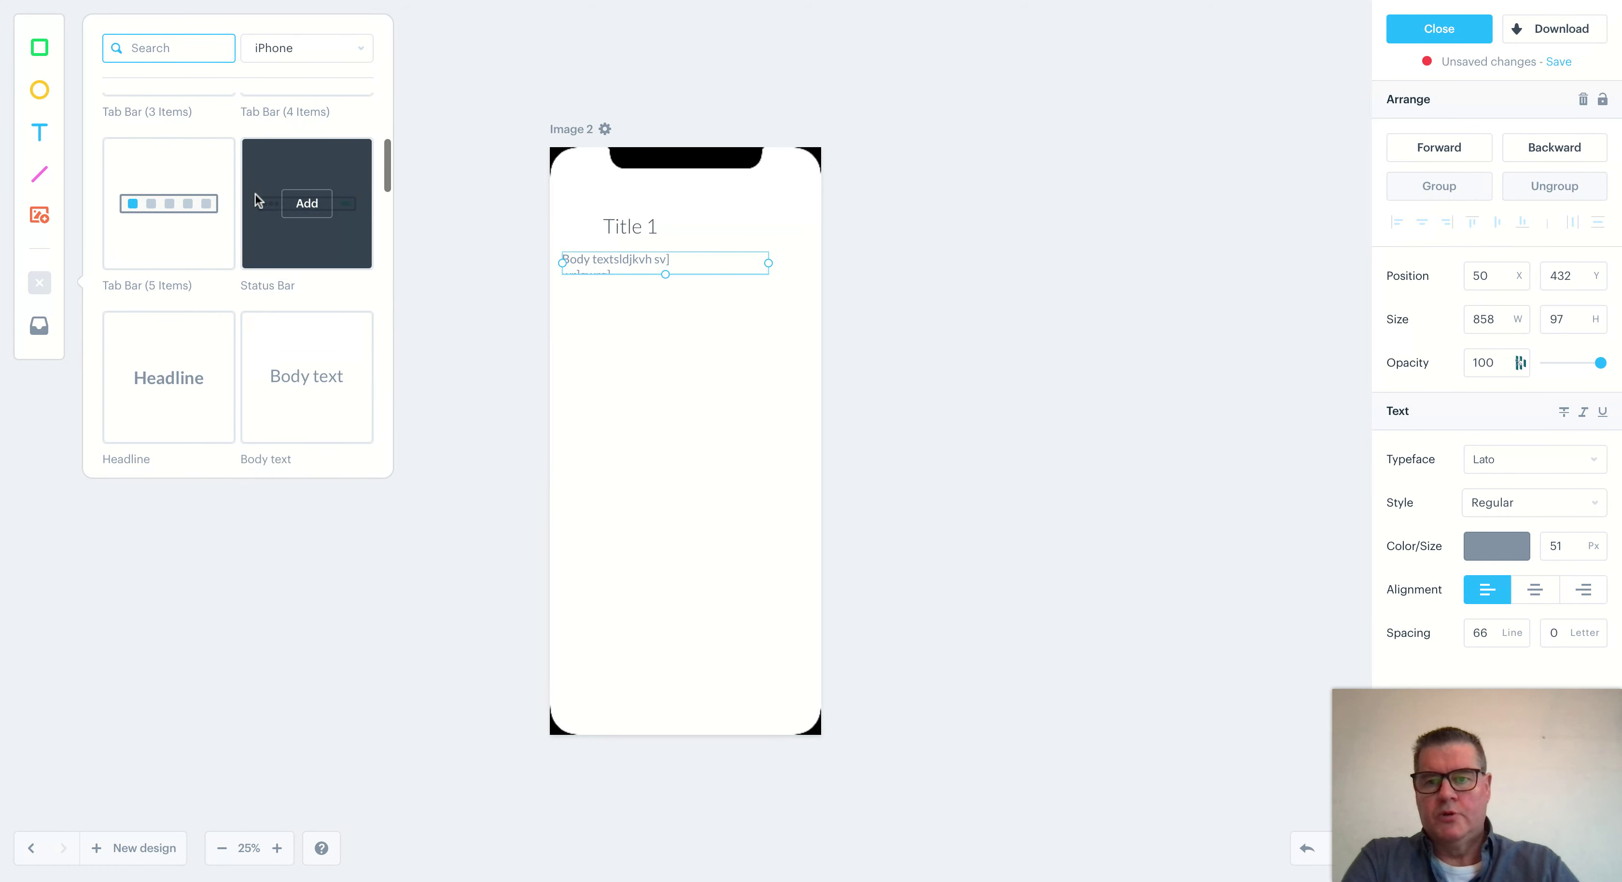
pyautogui.scroll(-15, 306, 210)
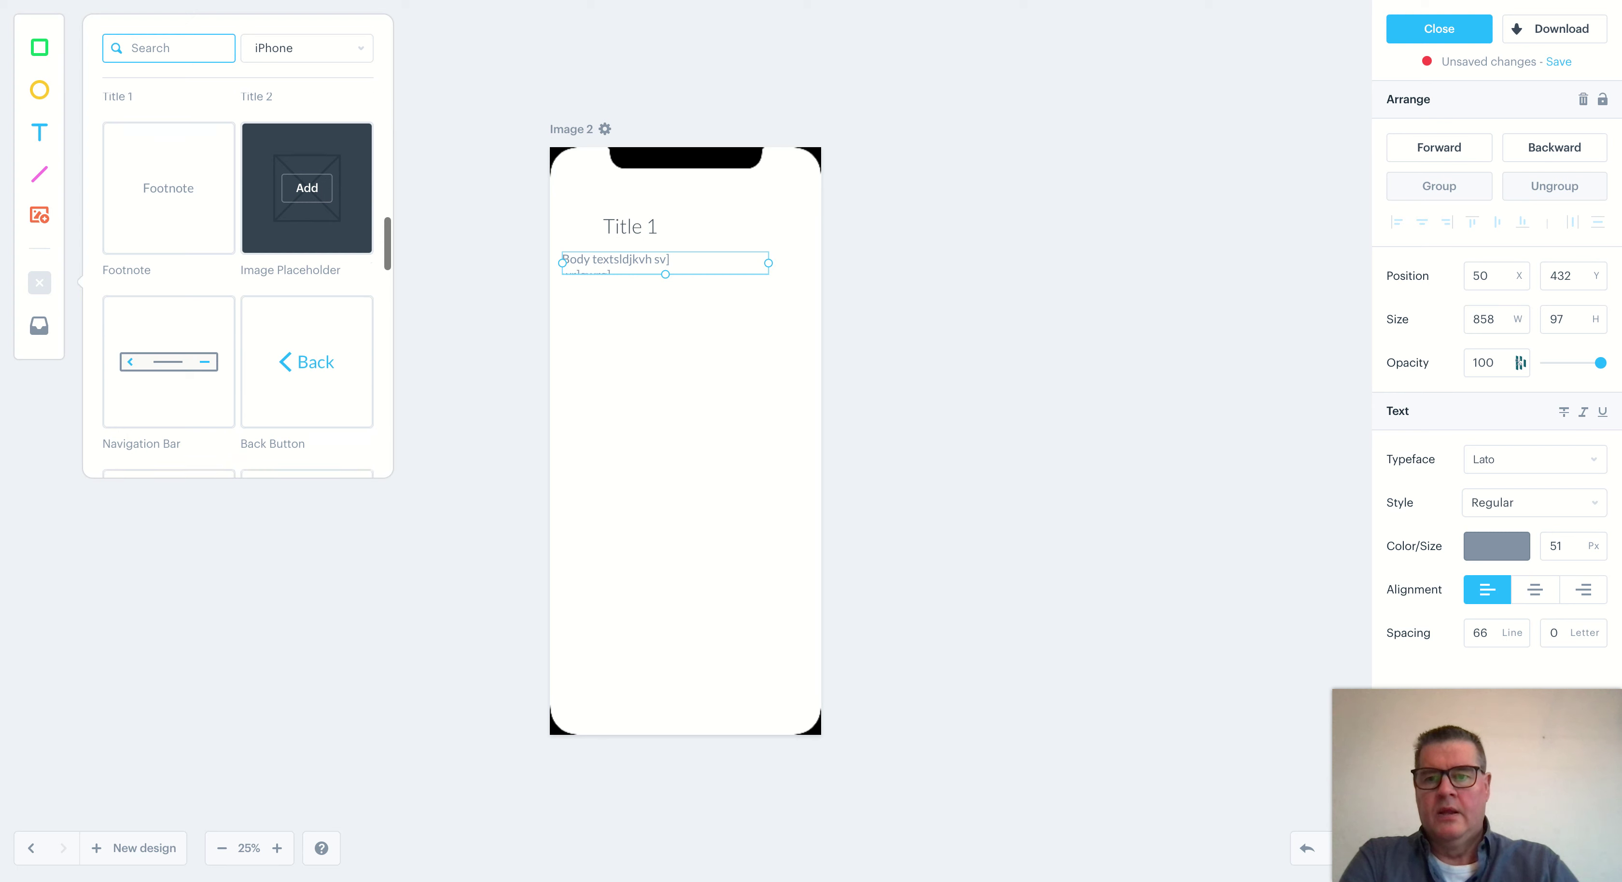
pyautogui.scroll(-6, 307, 209)
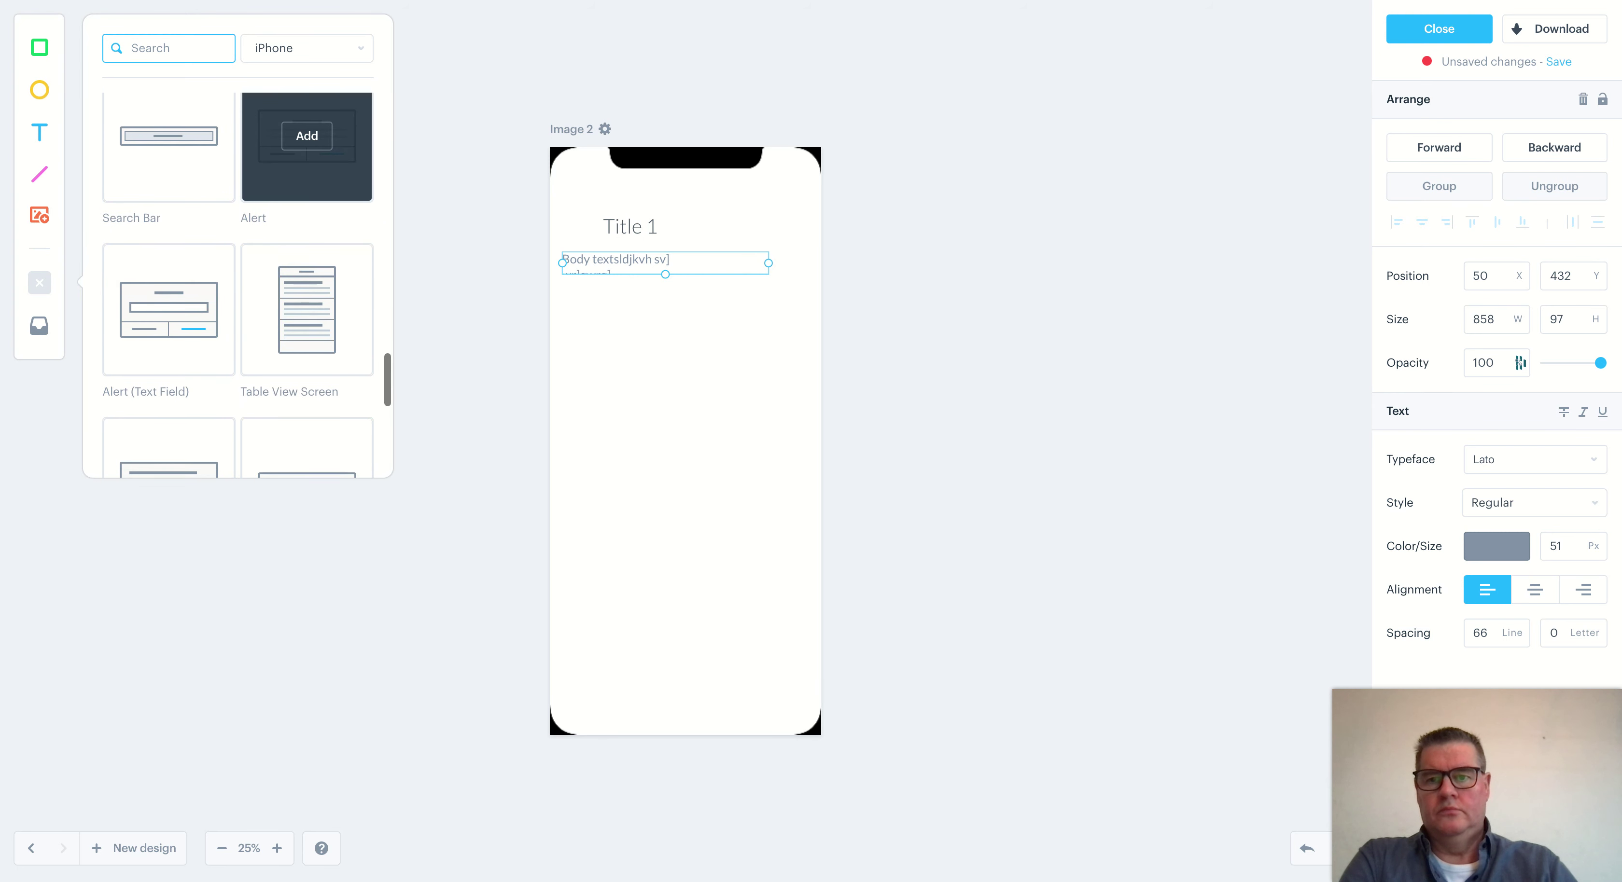
pyautogui.scroll(-10, 306, 252)
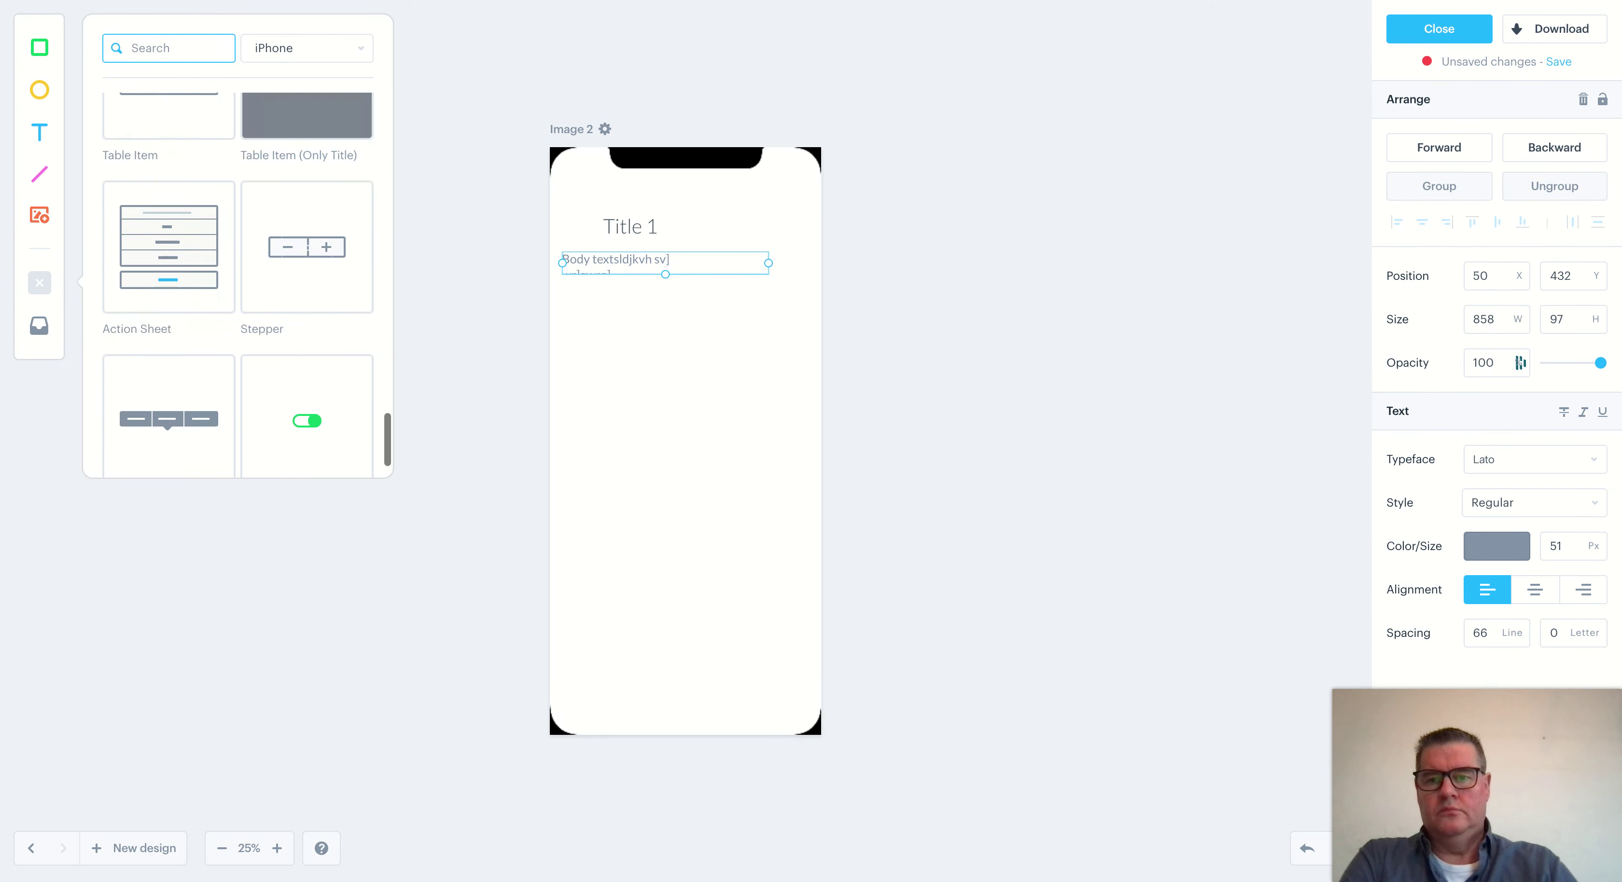
pyautogui.scroll(-10, 306, 214)
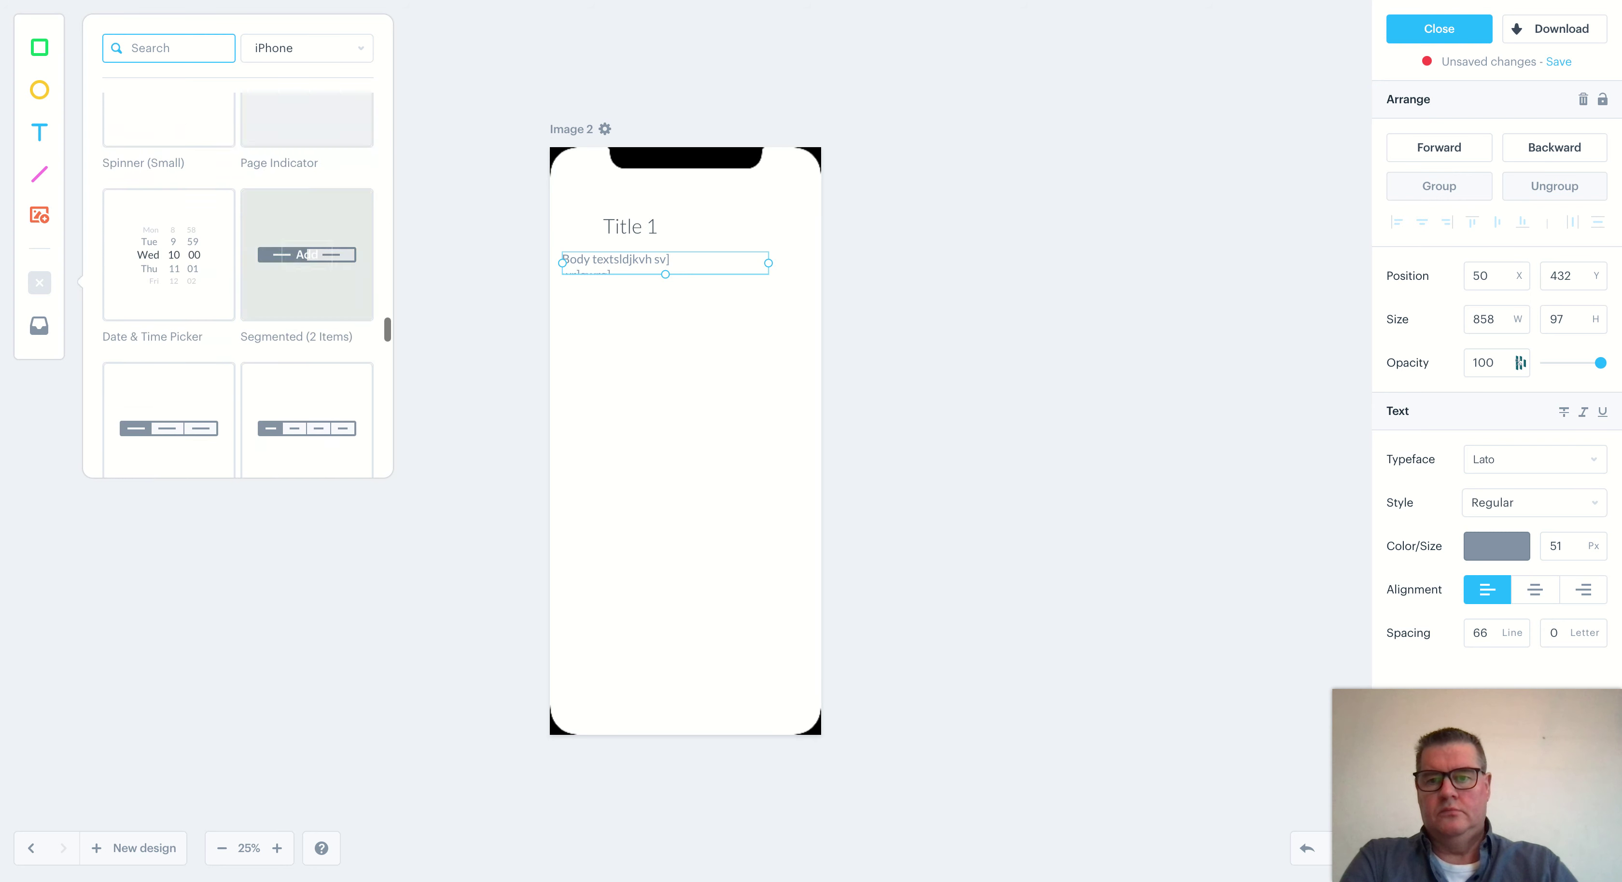
pyautogui.scroll(-5, 307, 189)
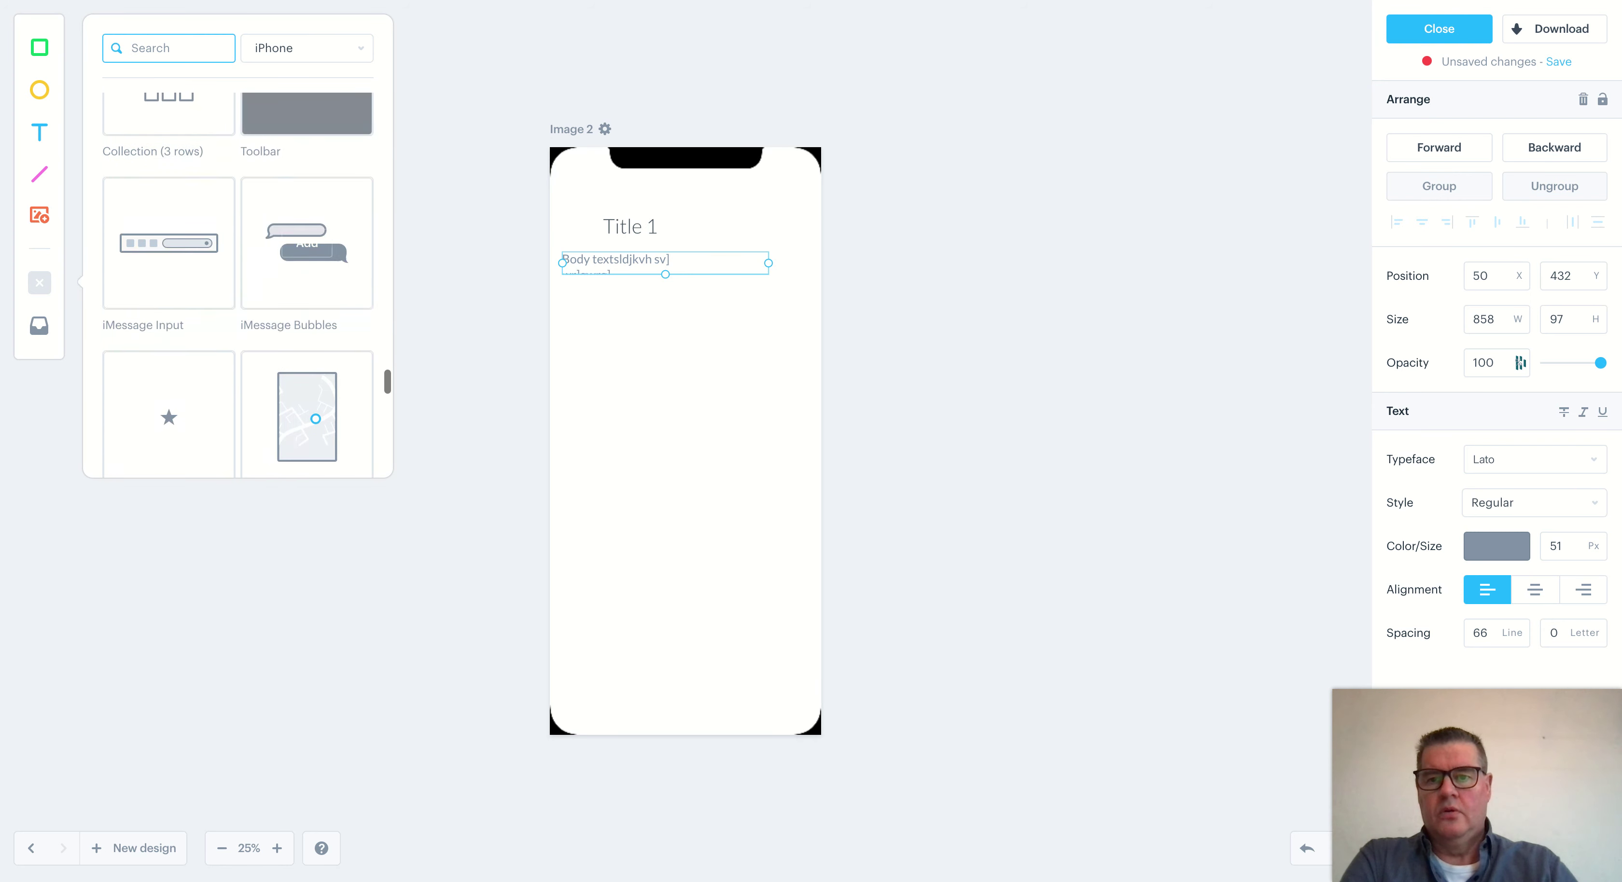
pyautogui.scroll(-3, 307, 182)
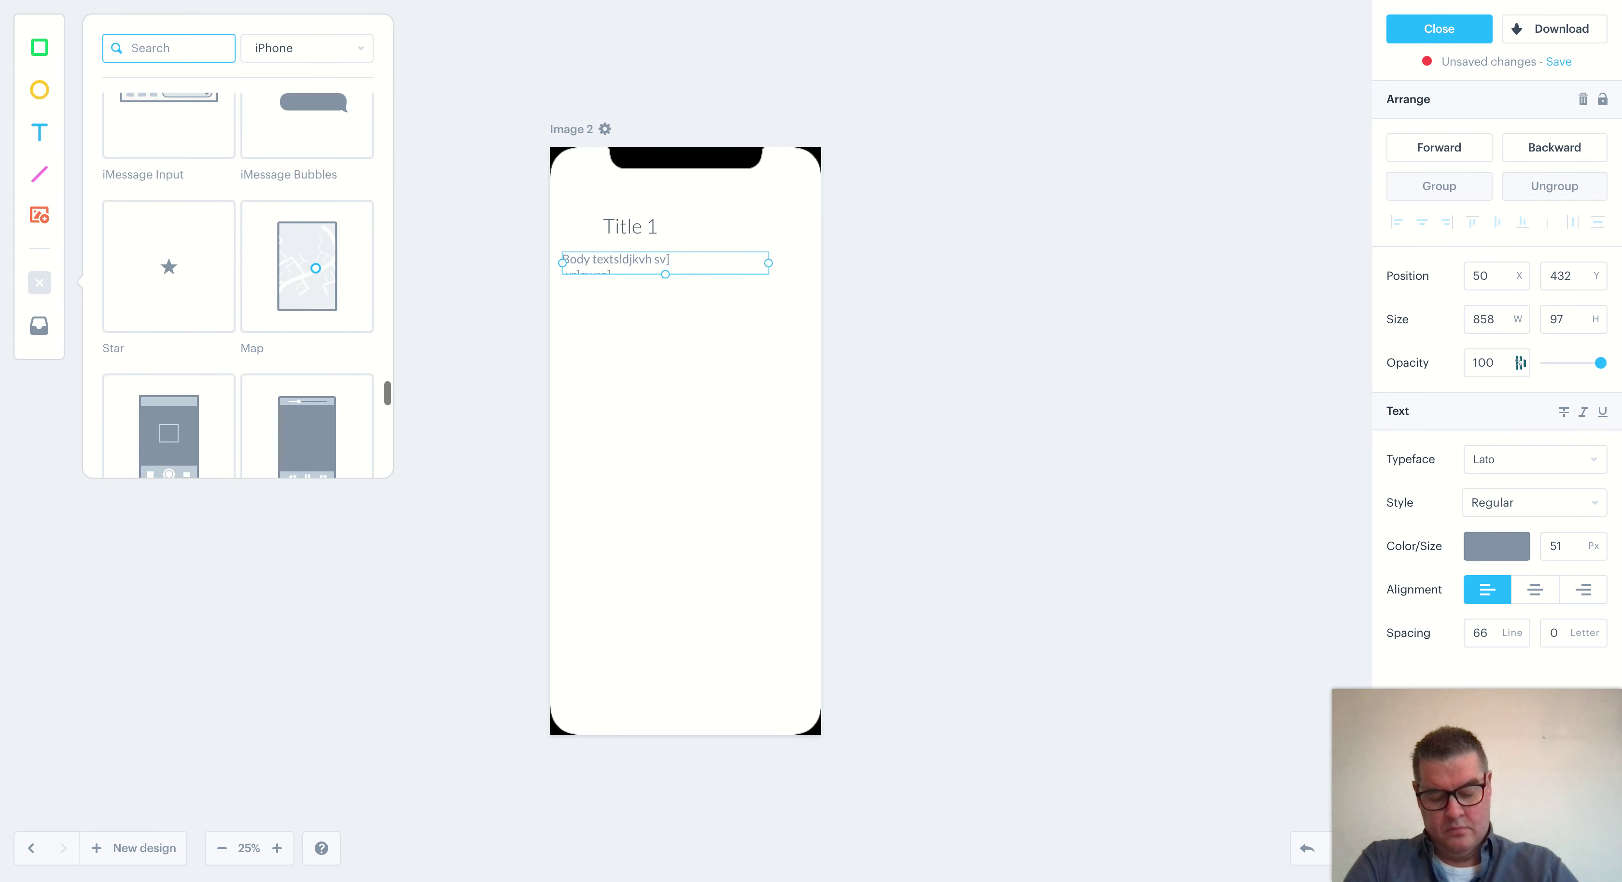
pyautogui.scroll(-2, 306, 207)
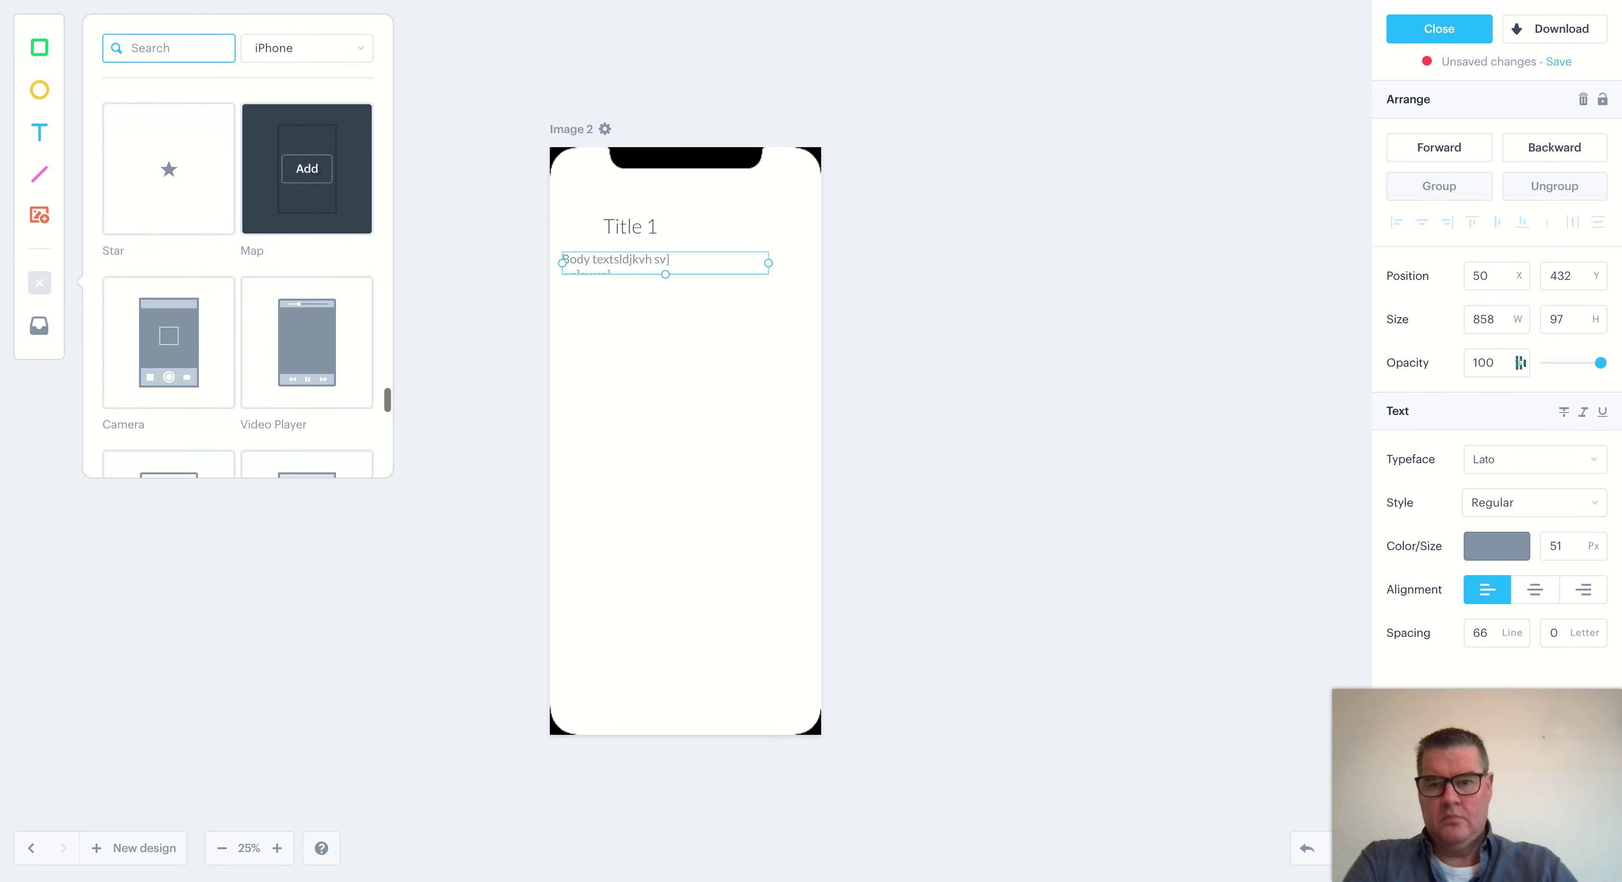
pyautogui.scroll(-5, 306, 158)
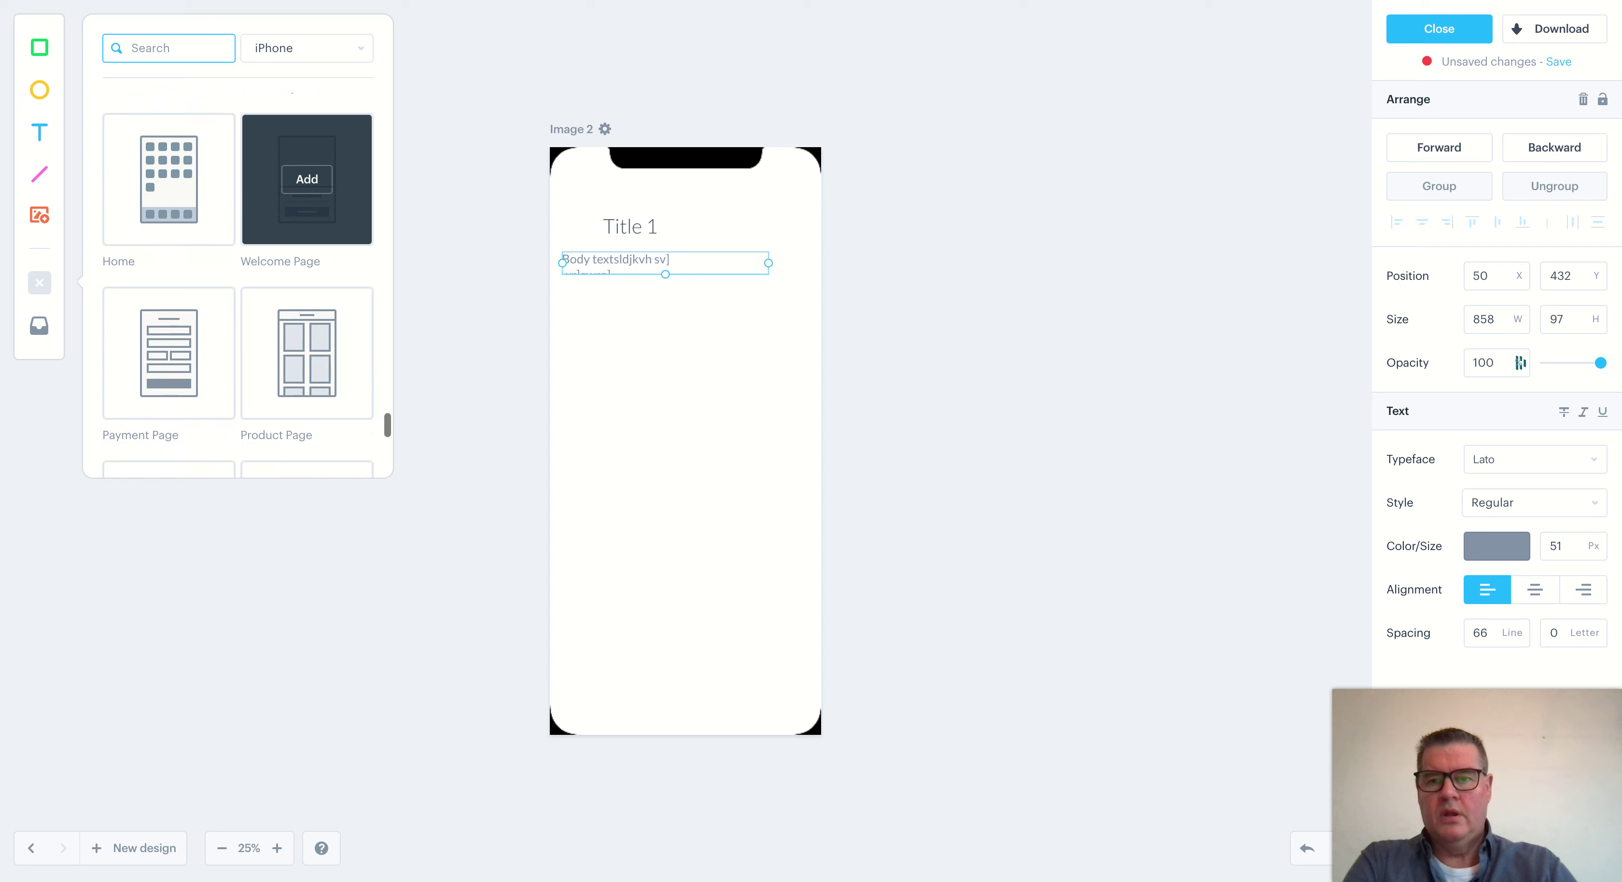
pyautogui.scroll(-1, 247, 286)
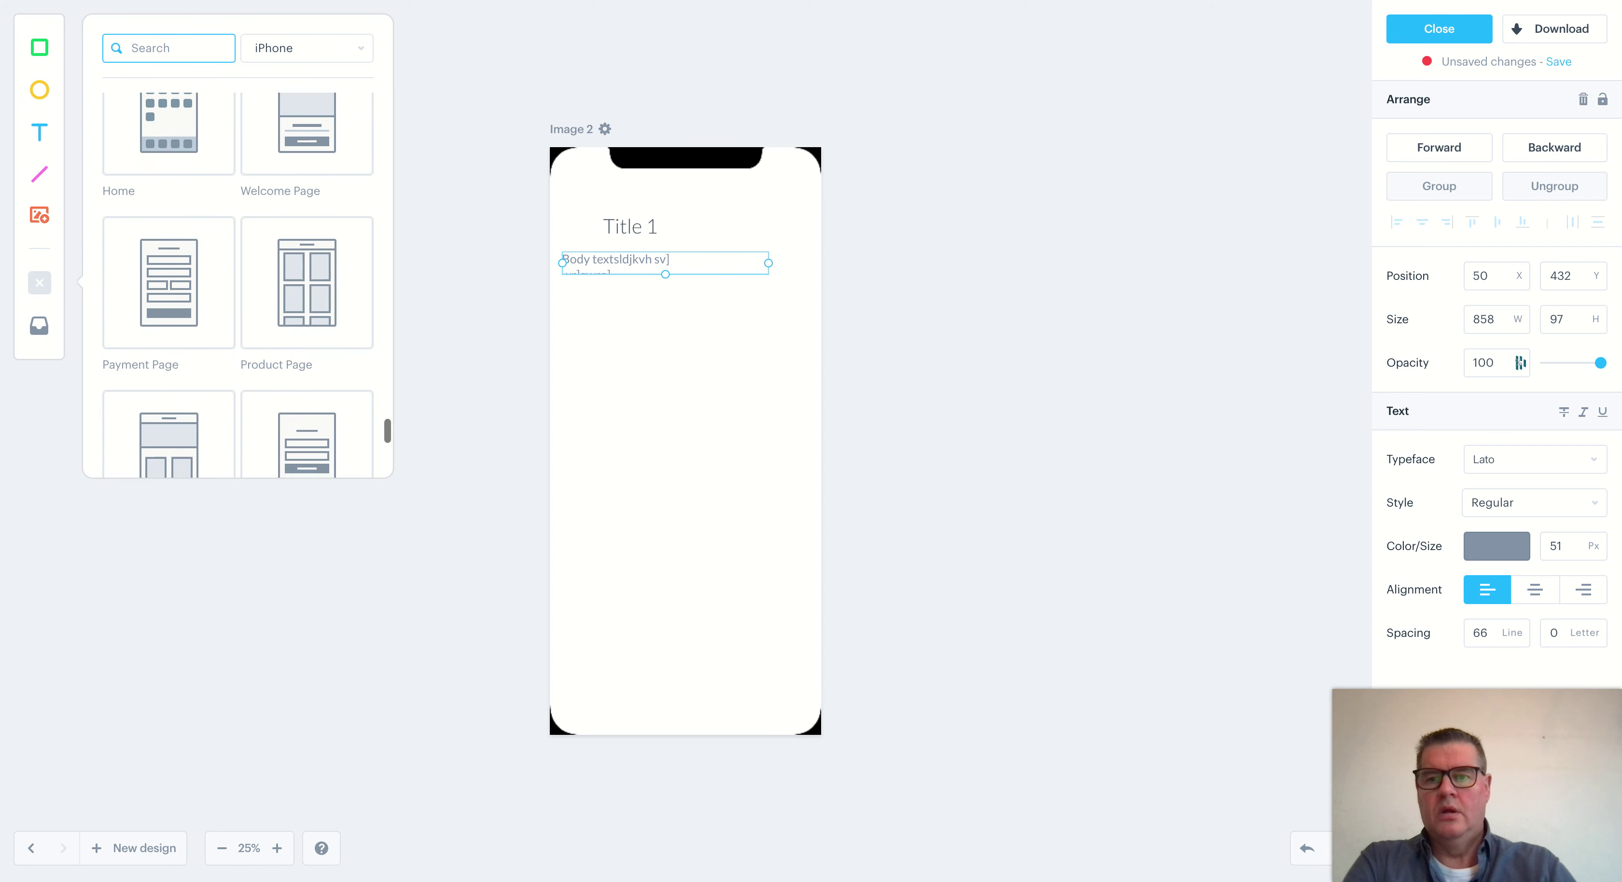
pyautogui.scroll(-12, 306, 251)
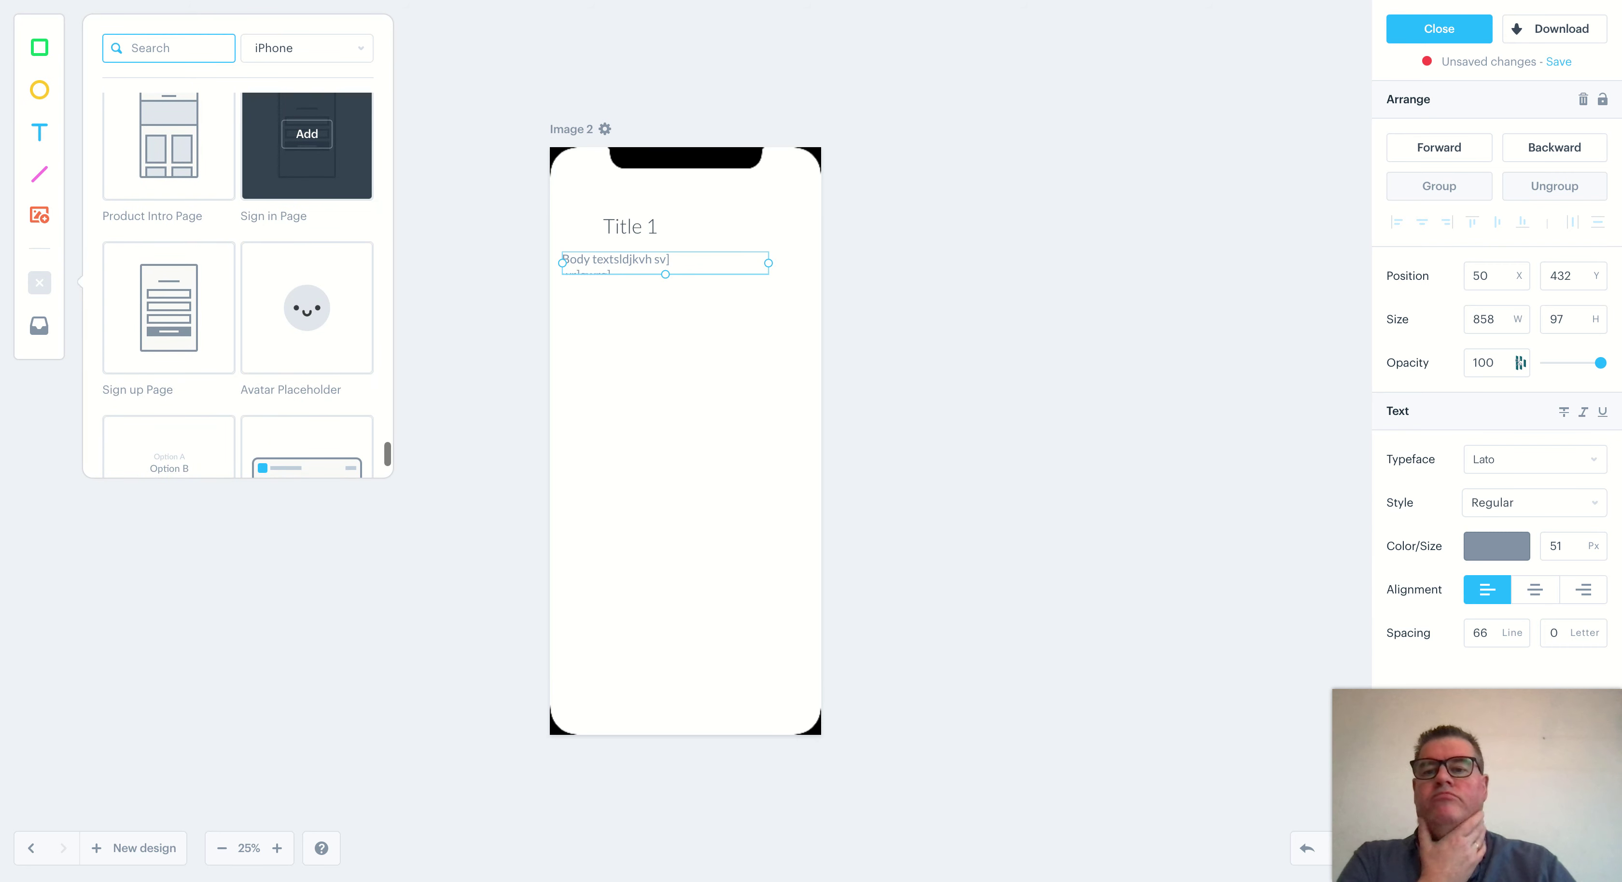
pyautogui.scroll(-7, 306, 247)
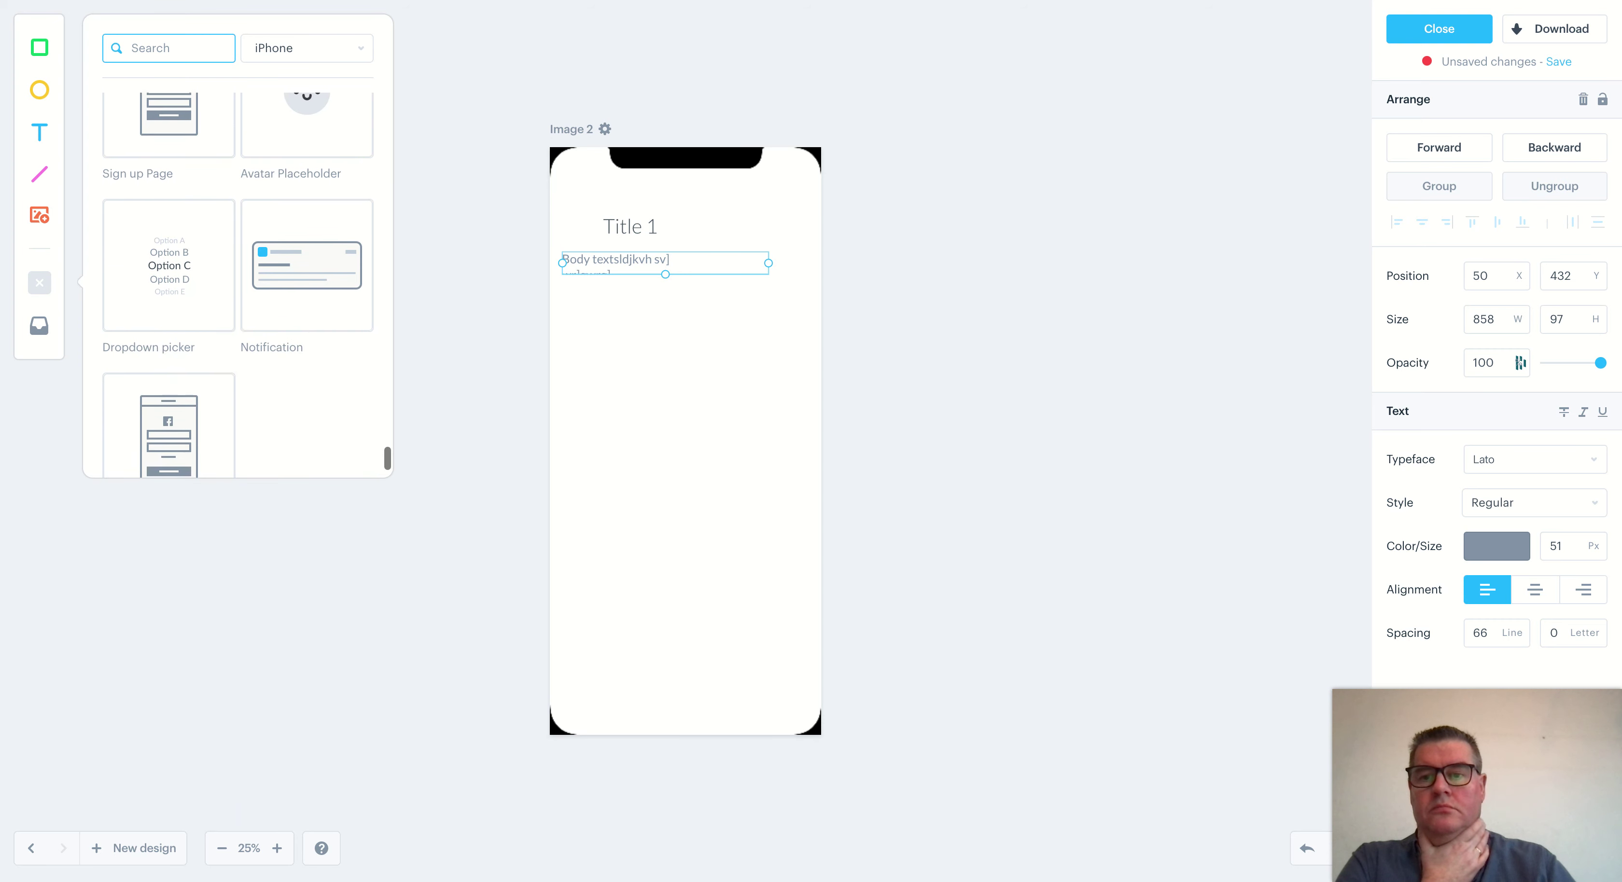
# Add the Notification component to the second screen and position it below the body text
pyautogui.click(307, 187)
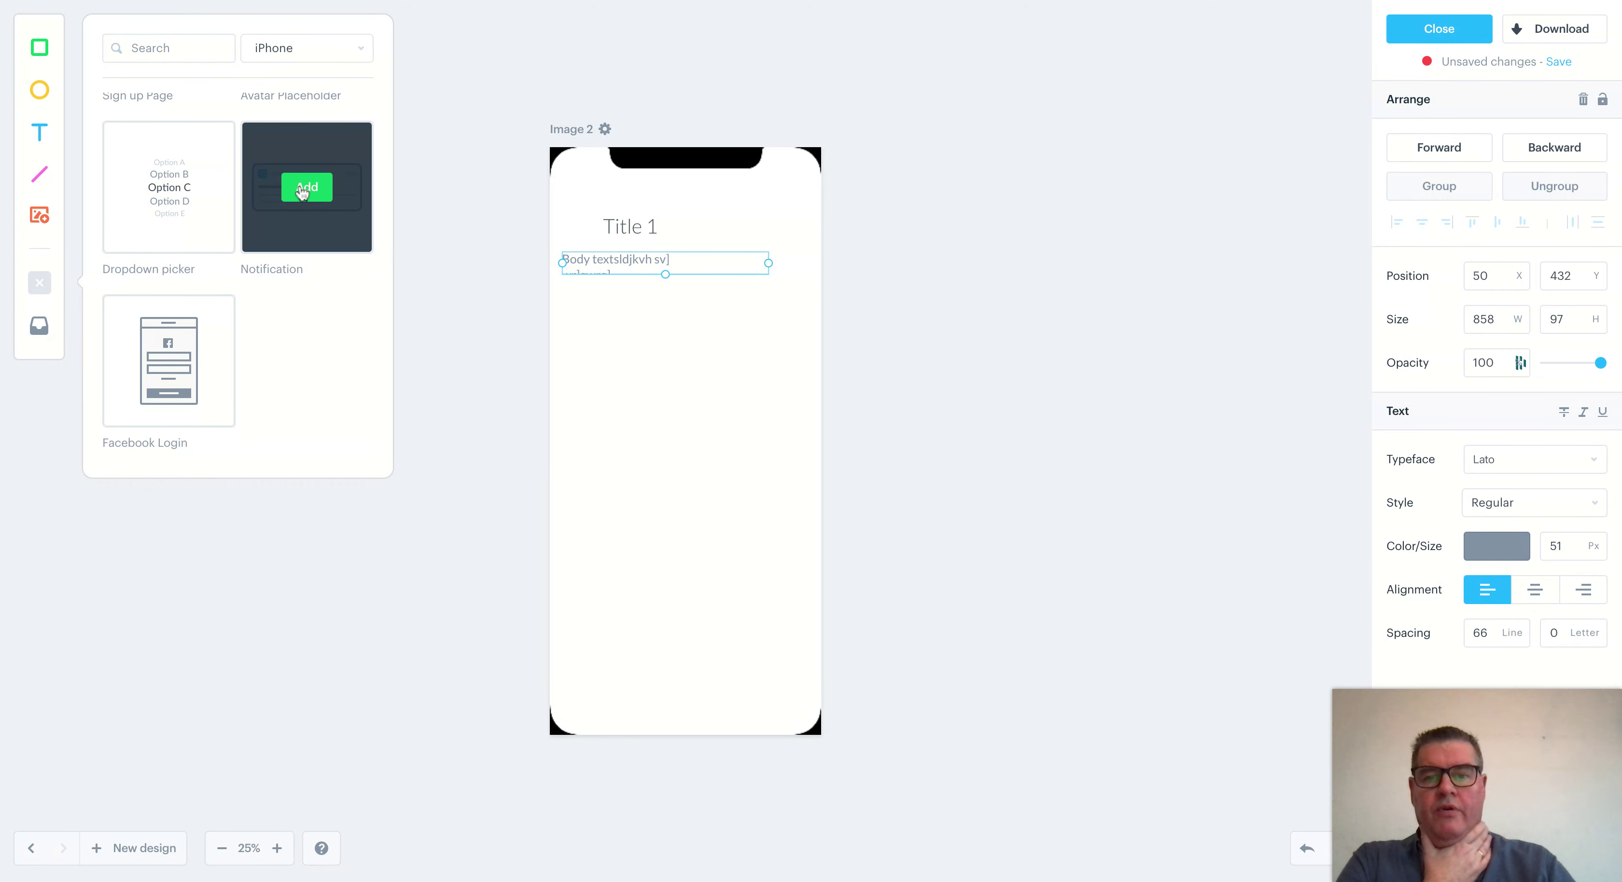
pyautogui.moveTo(687, 218); pyautogui.dragTo(690, 354)
pyautogui.click(697, 367)
pyautogui.click(692, 480)
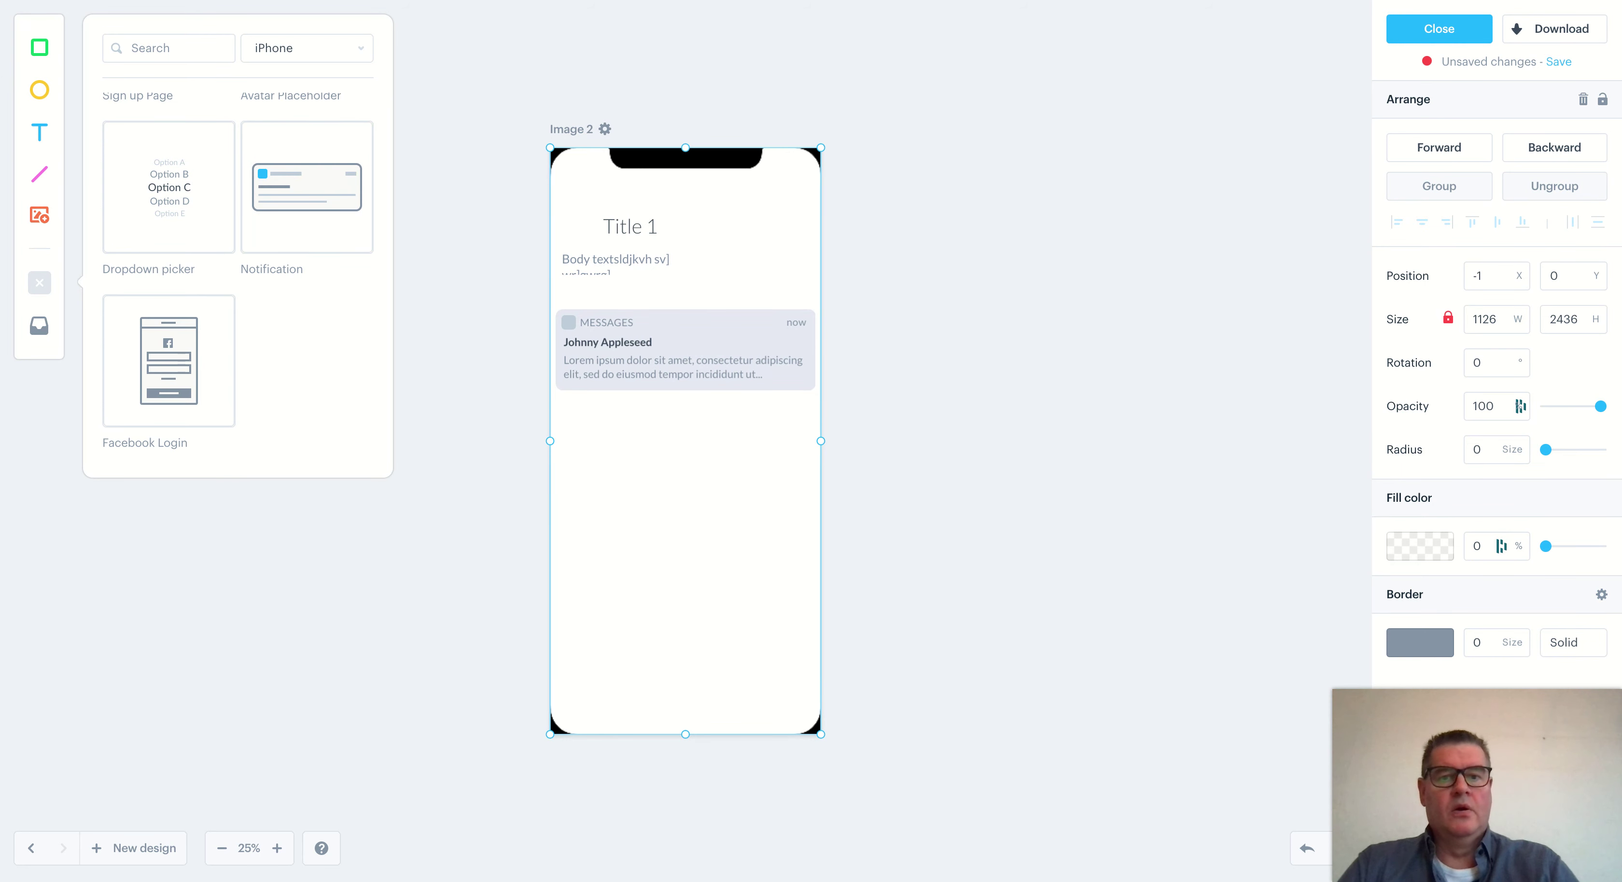
# Search the iPhone elements for "back" and add the Navigation Bar component to the second screen
pyautogui.click(184, 50)
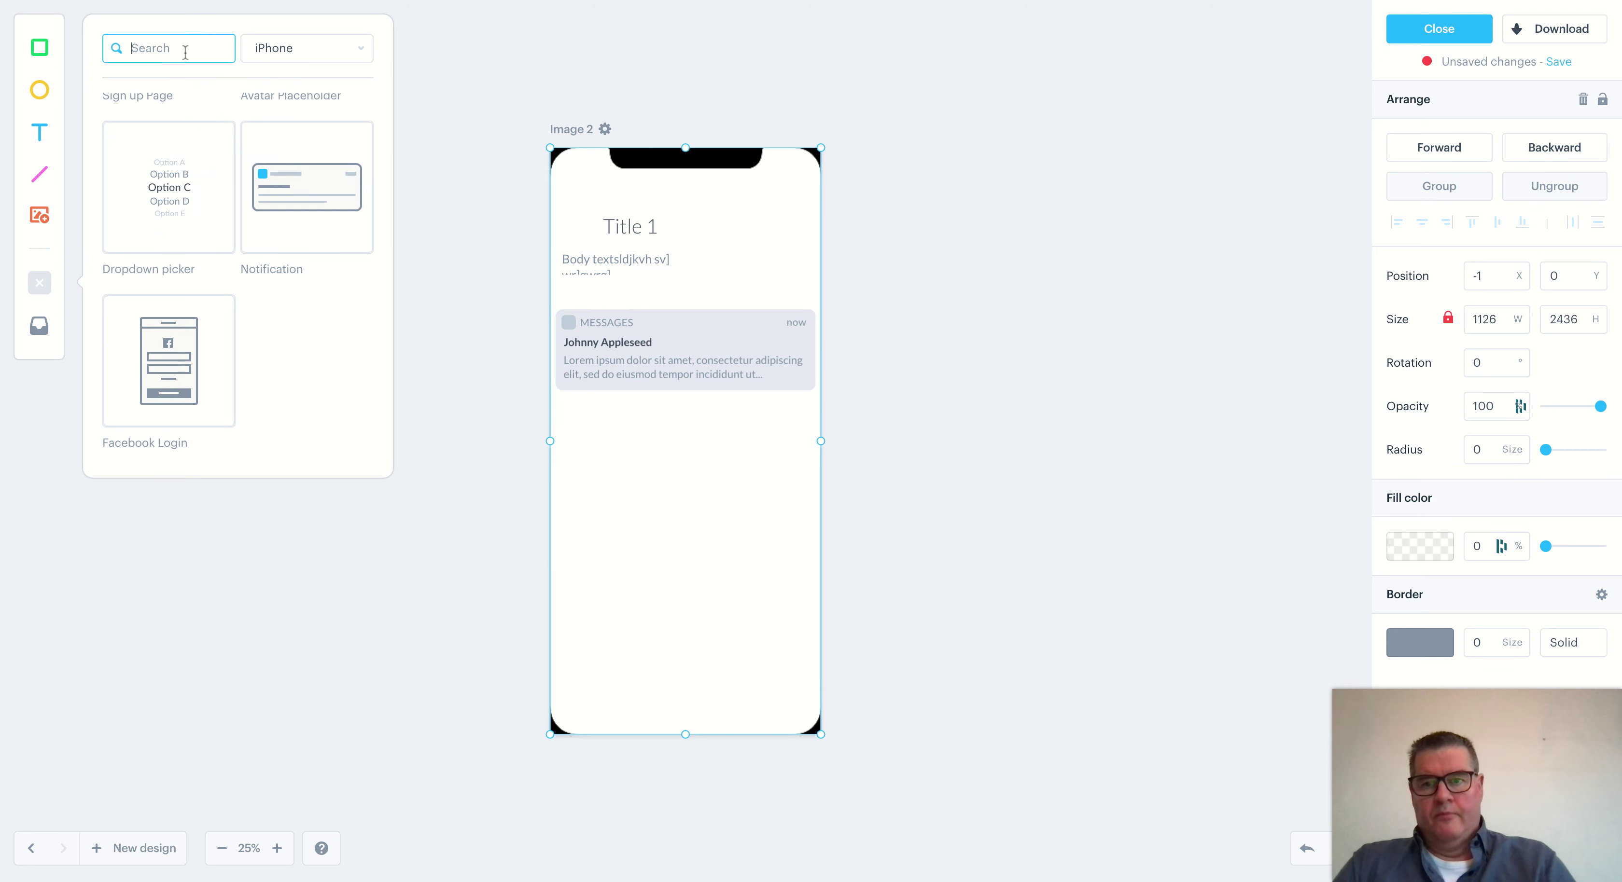
pyautogui.write('back')
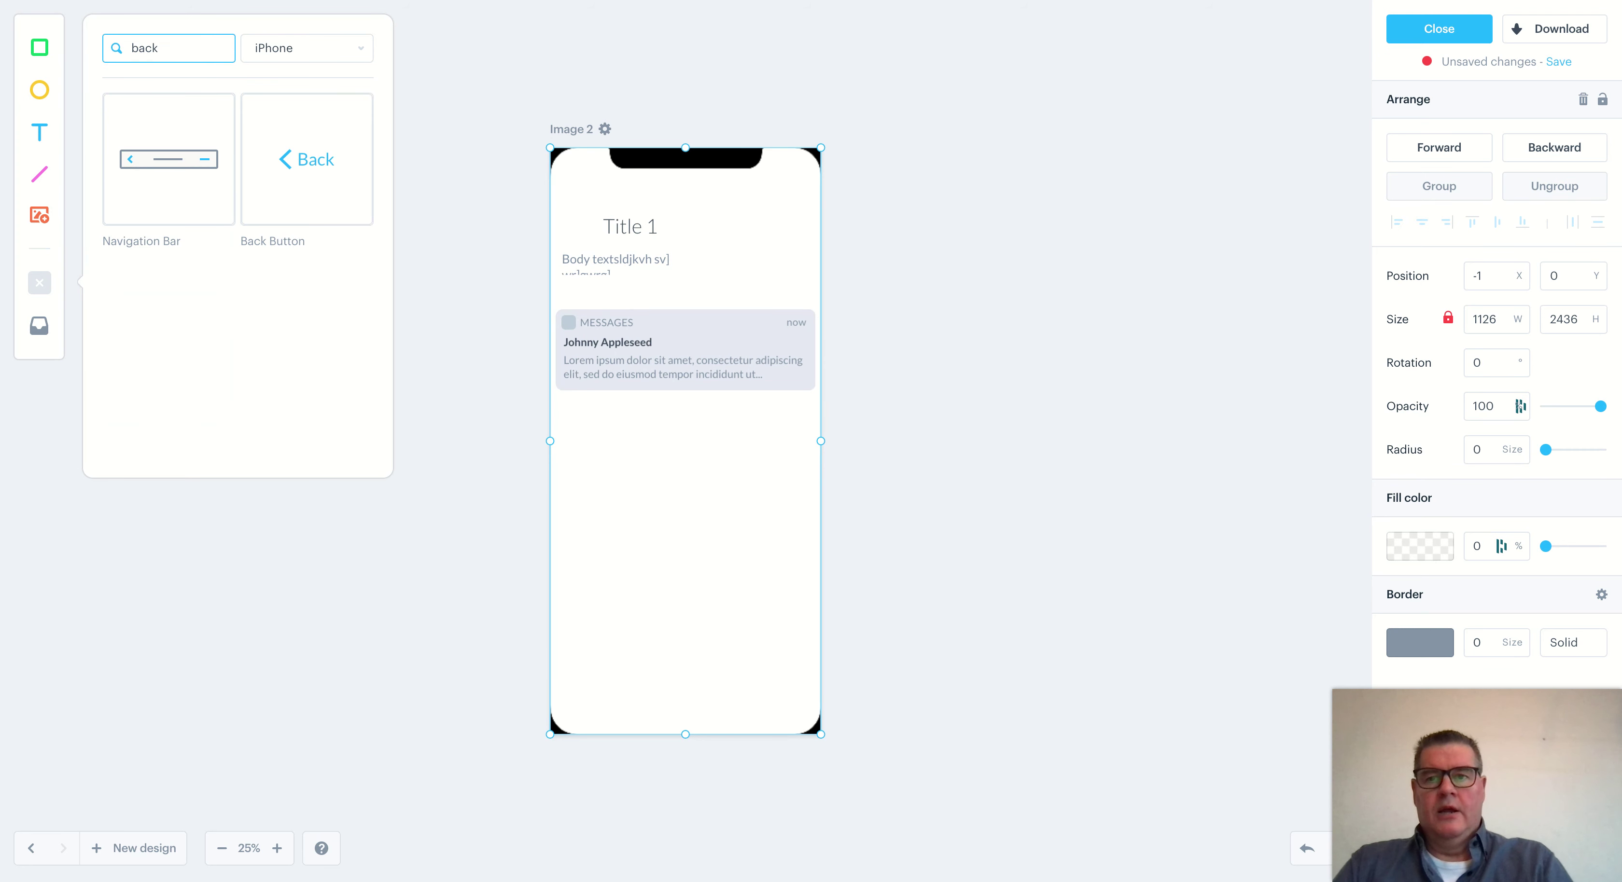
pyautogui.moveTo(166, 129)
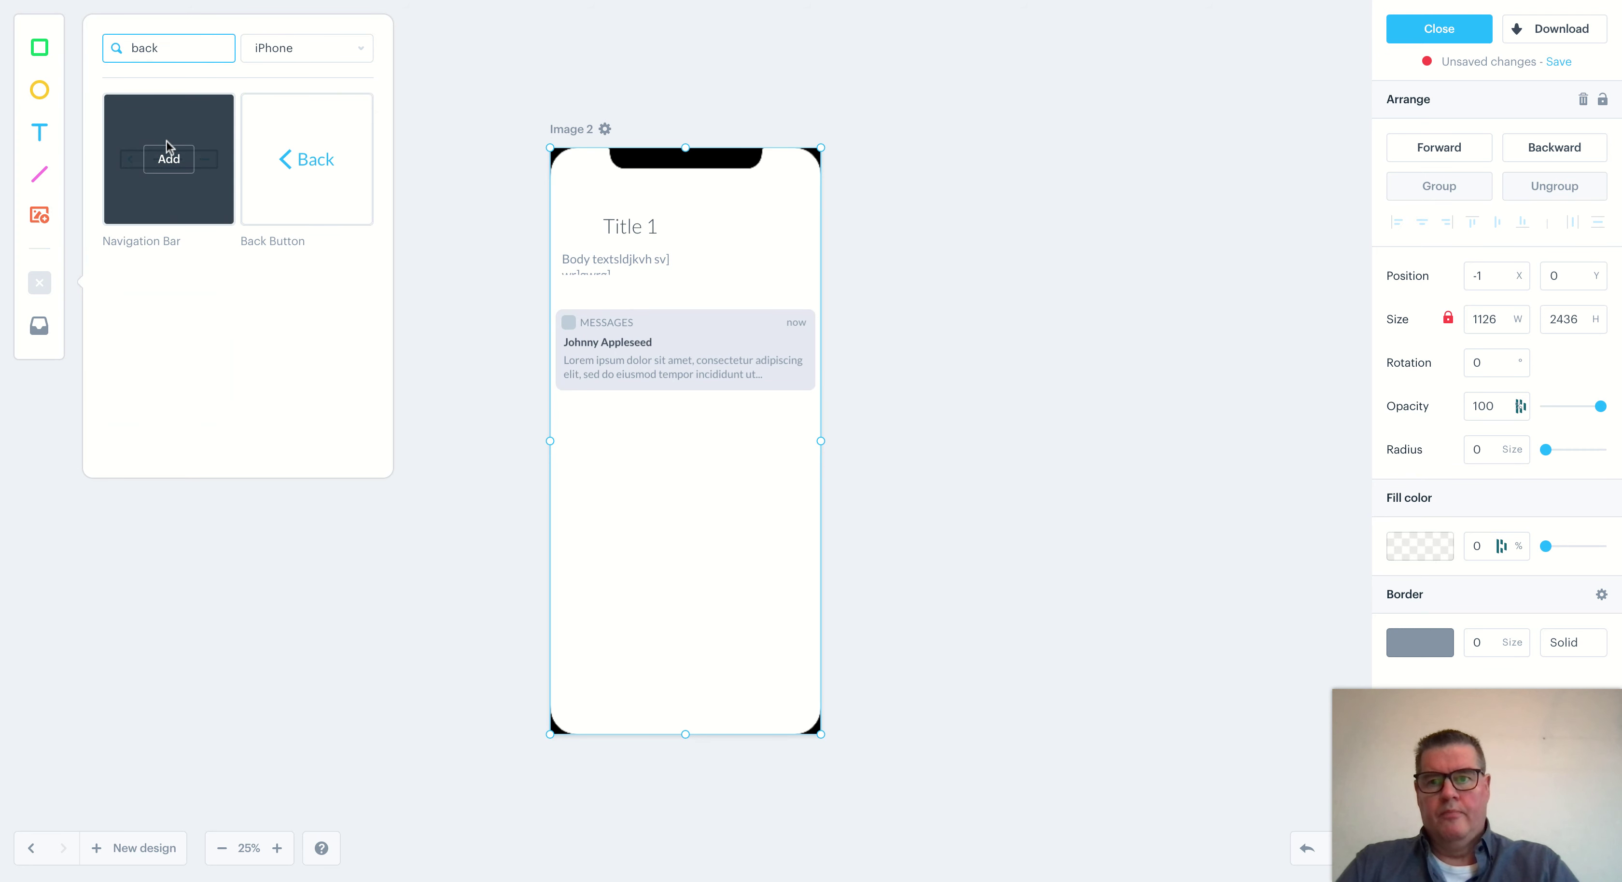
pyautogui.click(169, 162)
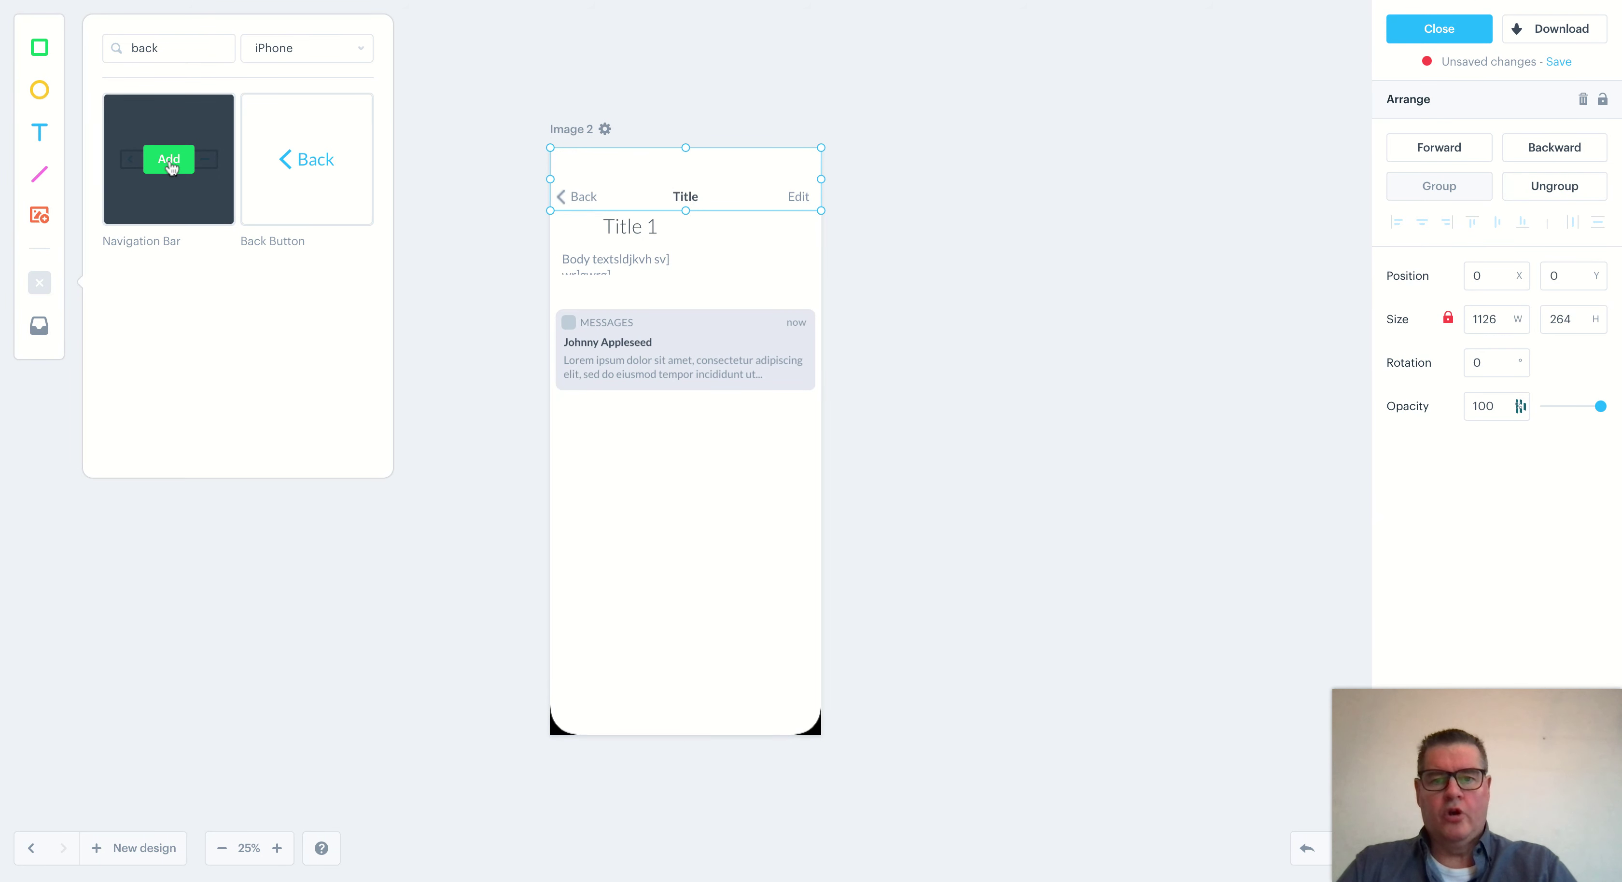
# Replace the title text in the second screen's navigation bar with "Hardware"
pyautogui.click(668, 181)
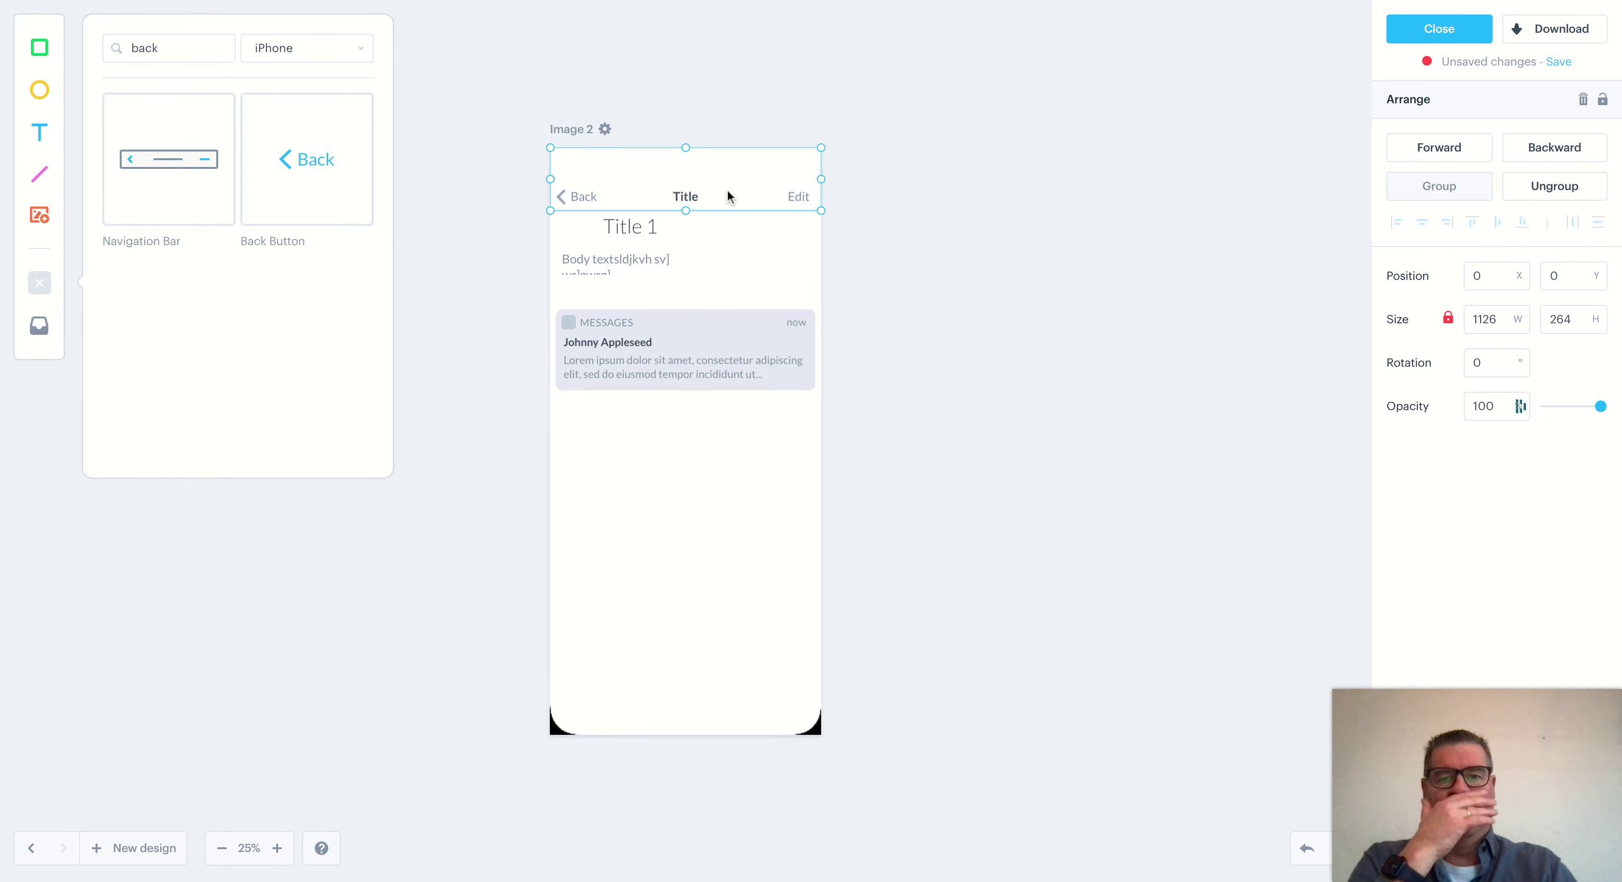
pyautogui.doubleClick(687, 194)
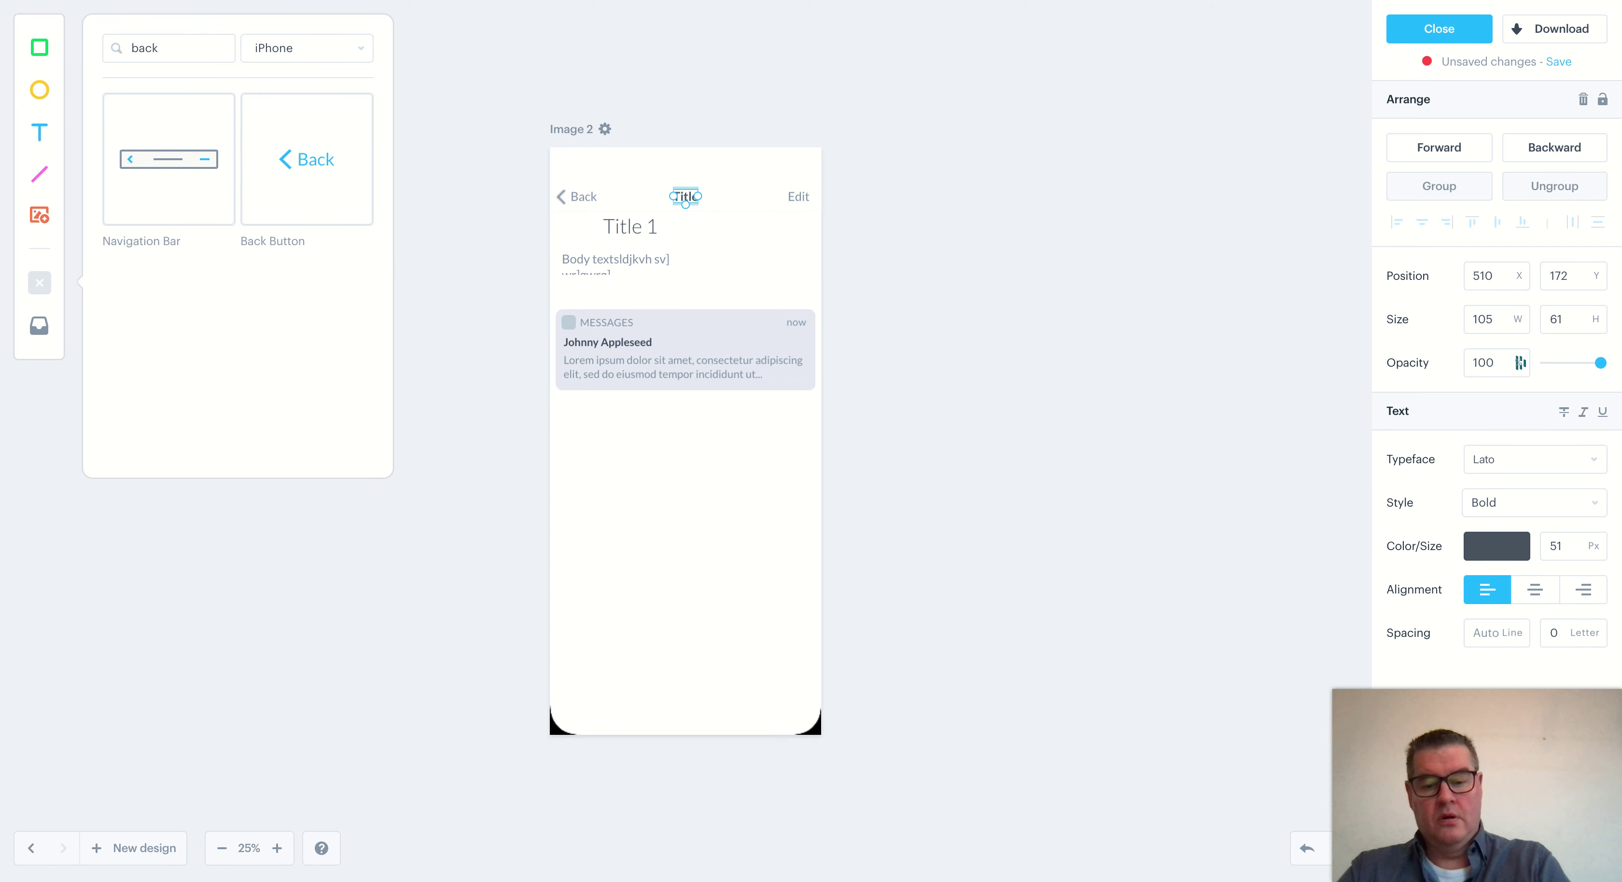
pyautogui.press('r')
pyautogui.click(685, 196)
pyautogui.doubleClick(685, 195)
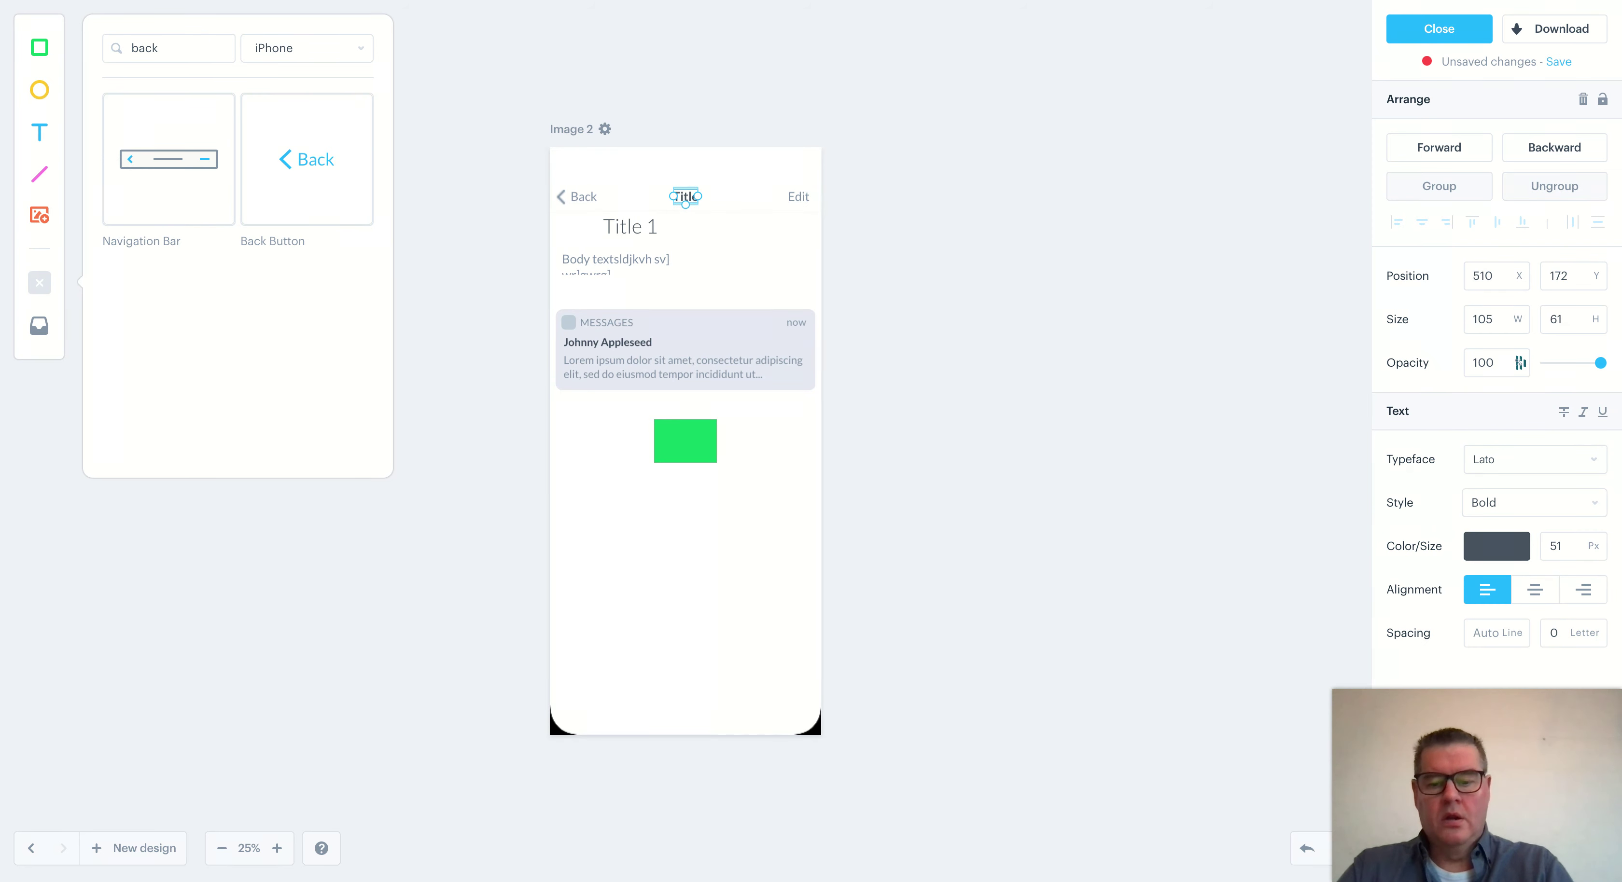
pyautogui.click(686, 196)
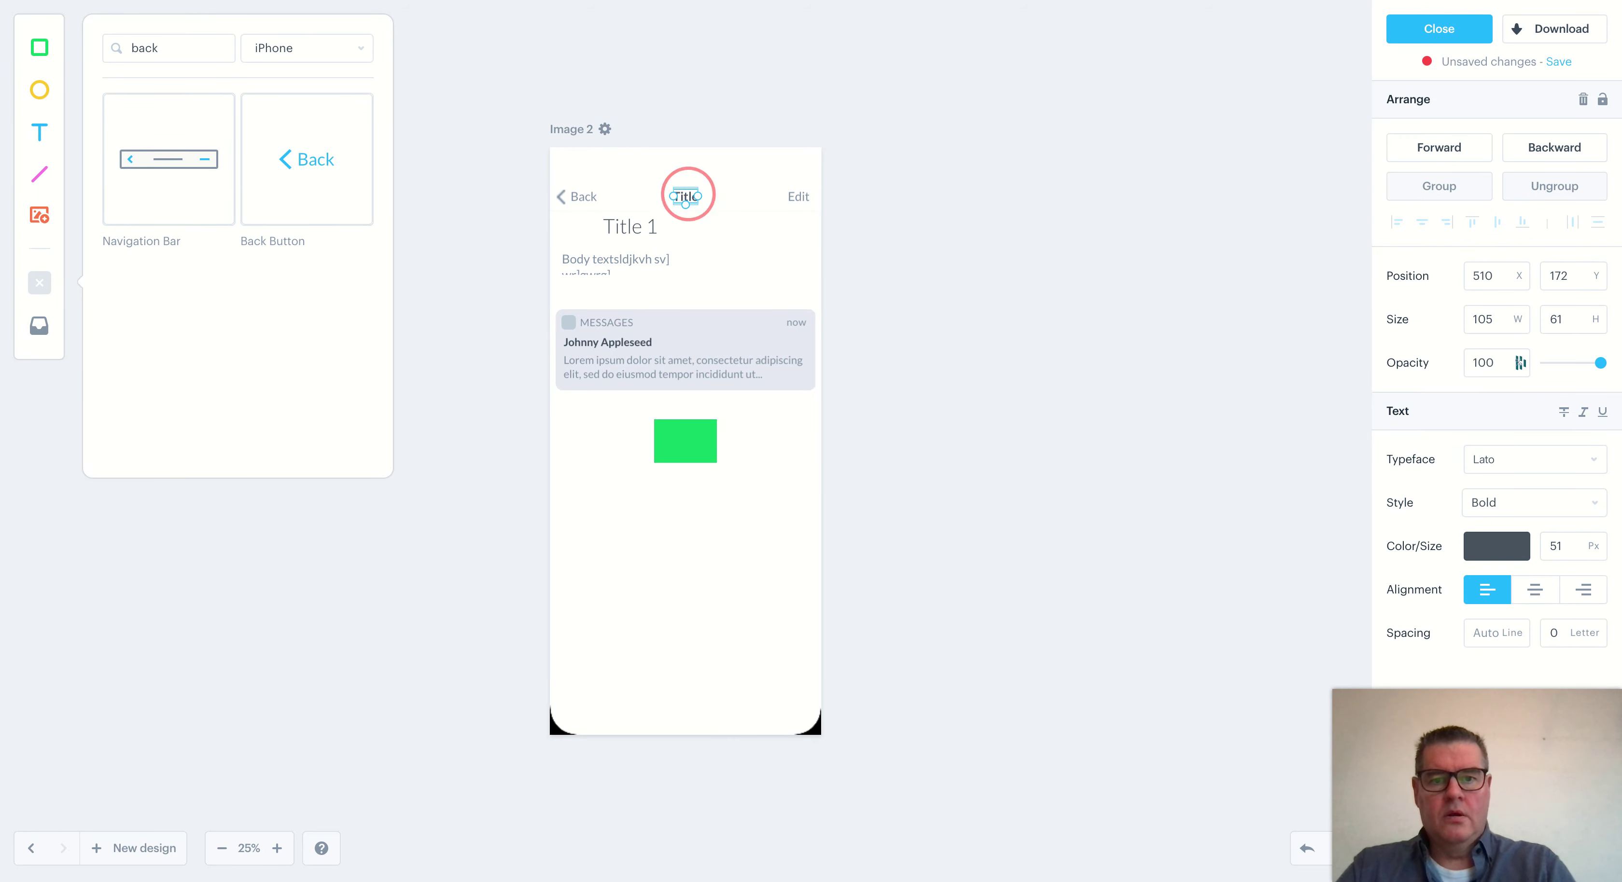
pyautogui.doubleClick(686, 196)
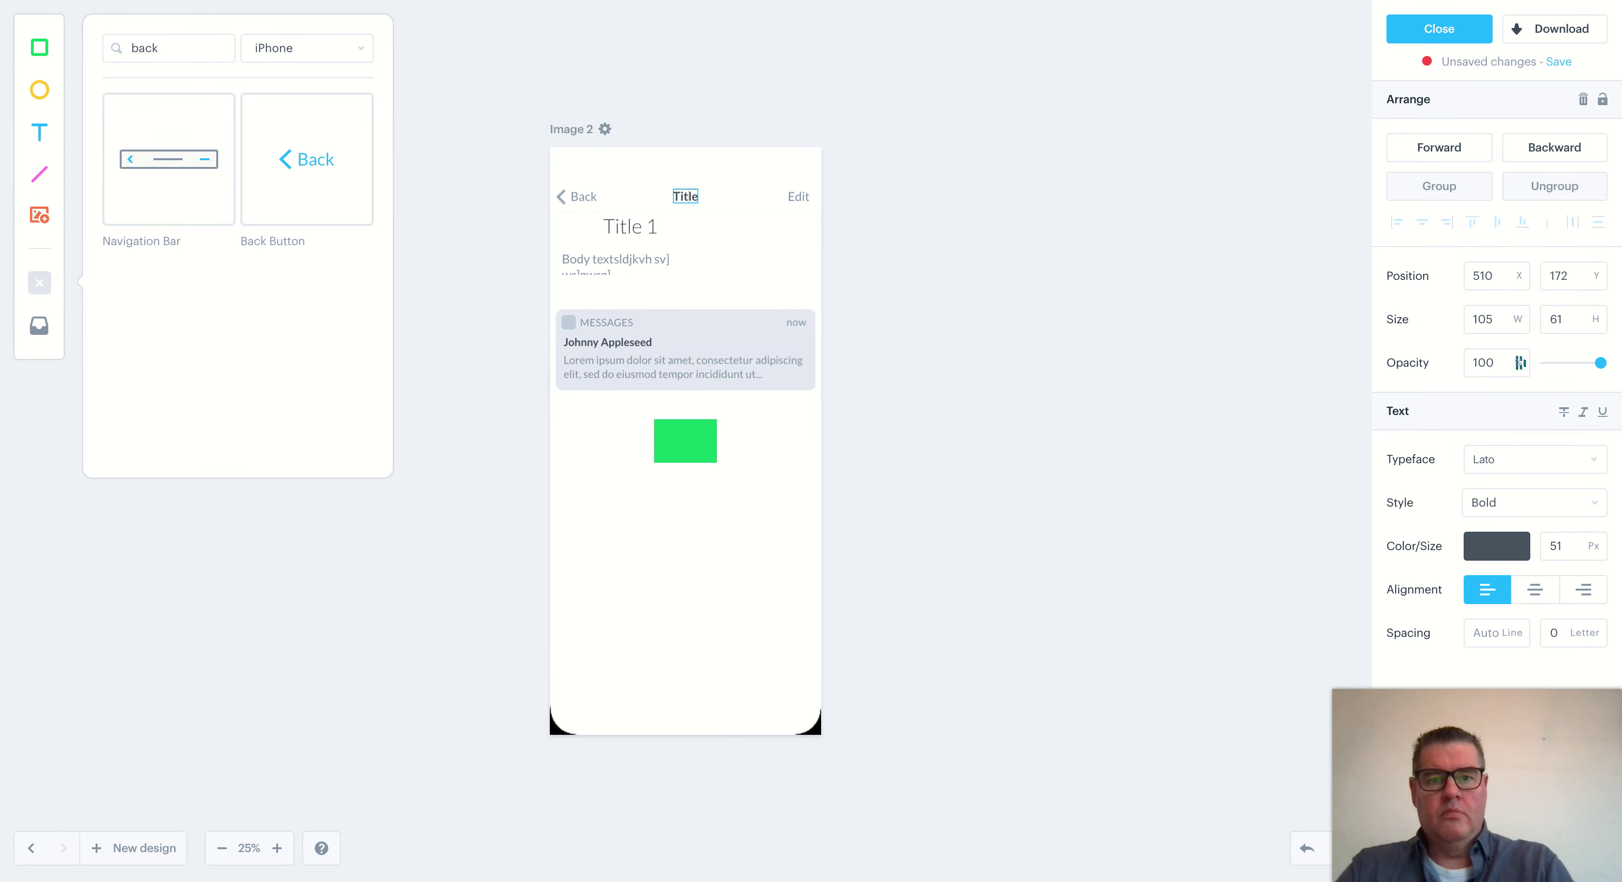
pyautogui.write('H')
pyautogui.press('BackSpace')
pyautogui.press('BackSpace')
pyautogui.press('BackSpace')
pyautogui.press('BackSpace')
pyautogui.press('Delete')
pyautogui.press('Delete')
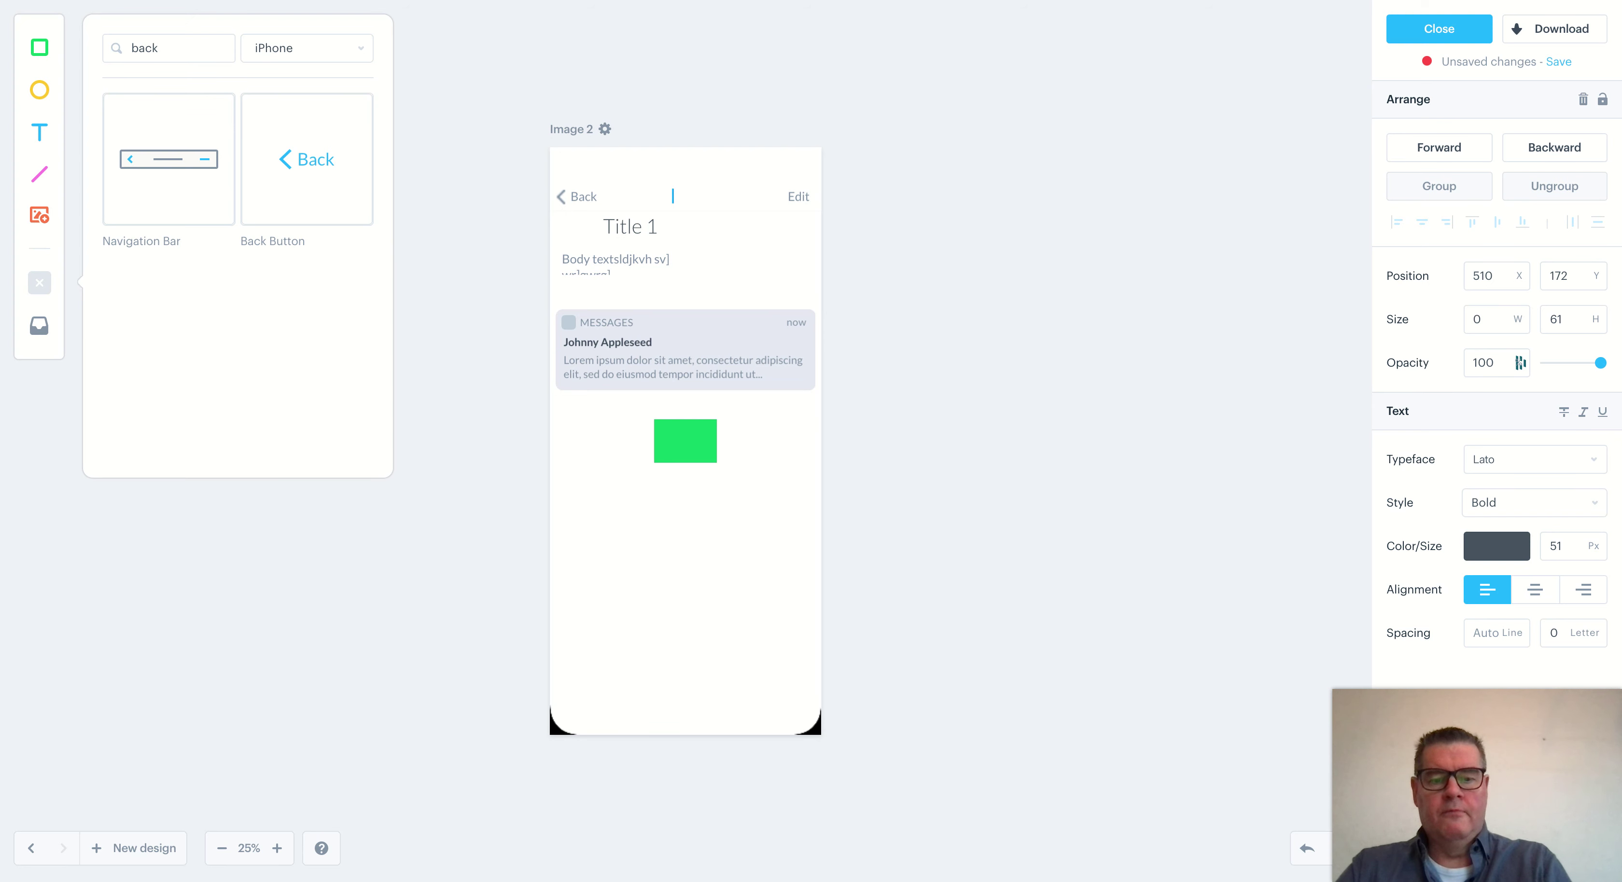
pyautogui.write('Hardware')
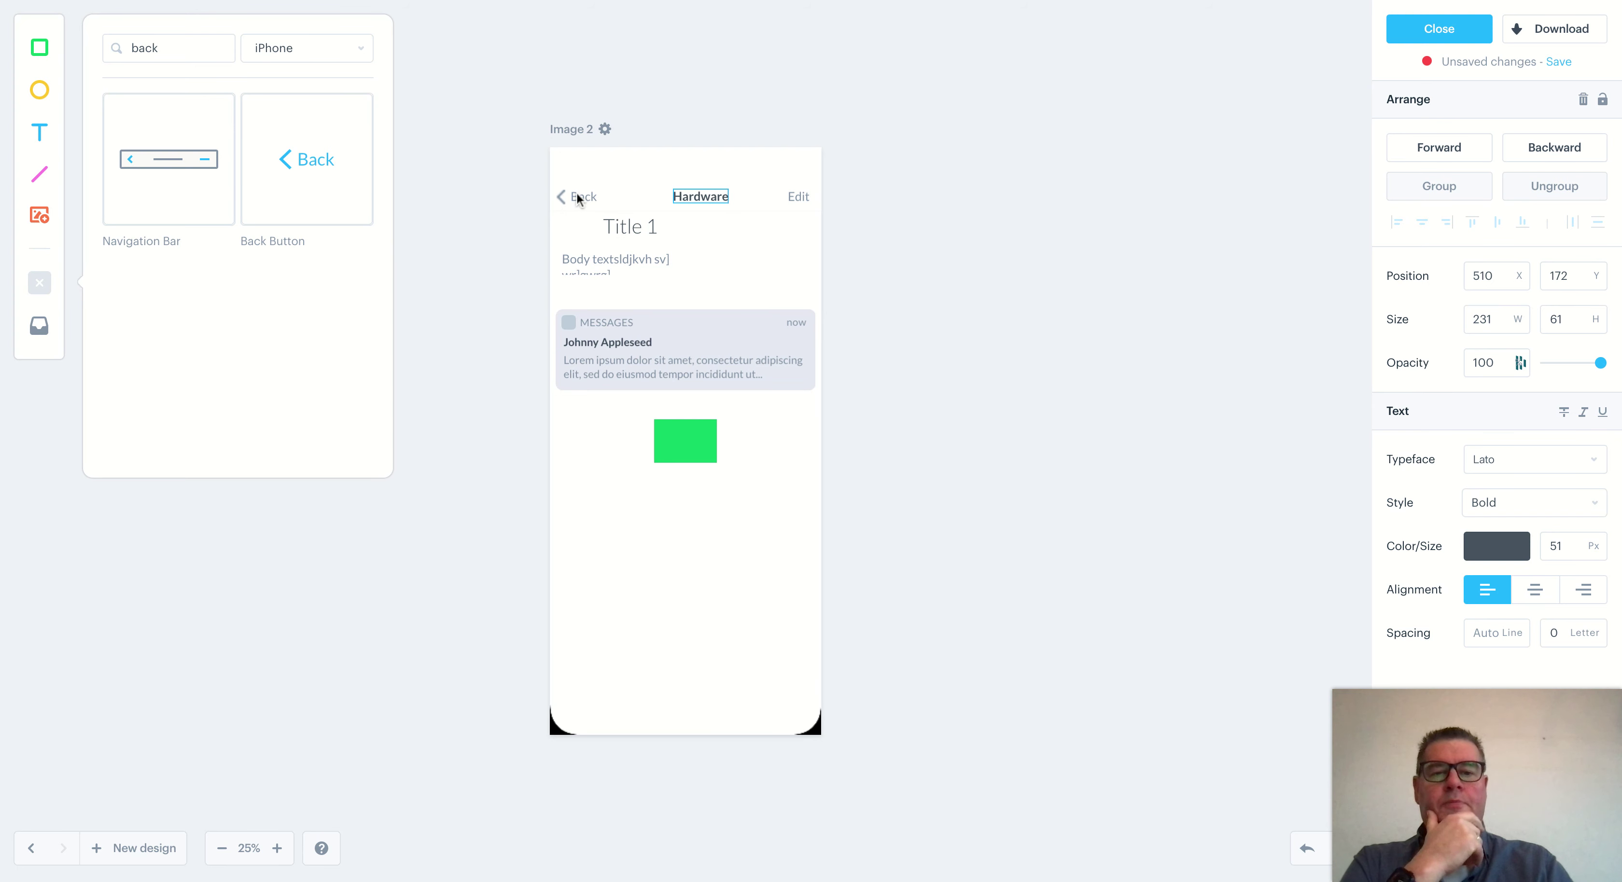
# Replace the navigation bar's "Edit" label with "Home" and close the second screen's design
pyautogui.click(797, 196)
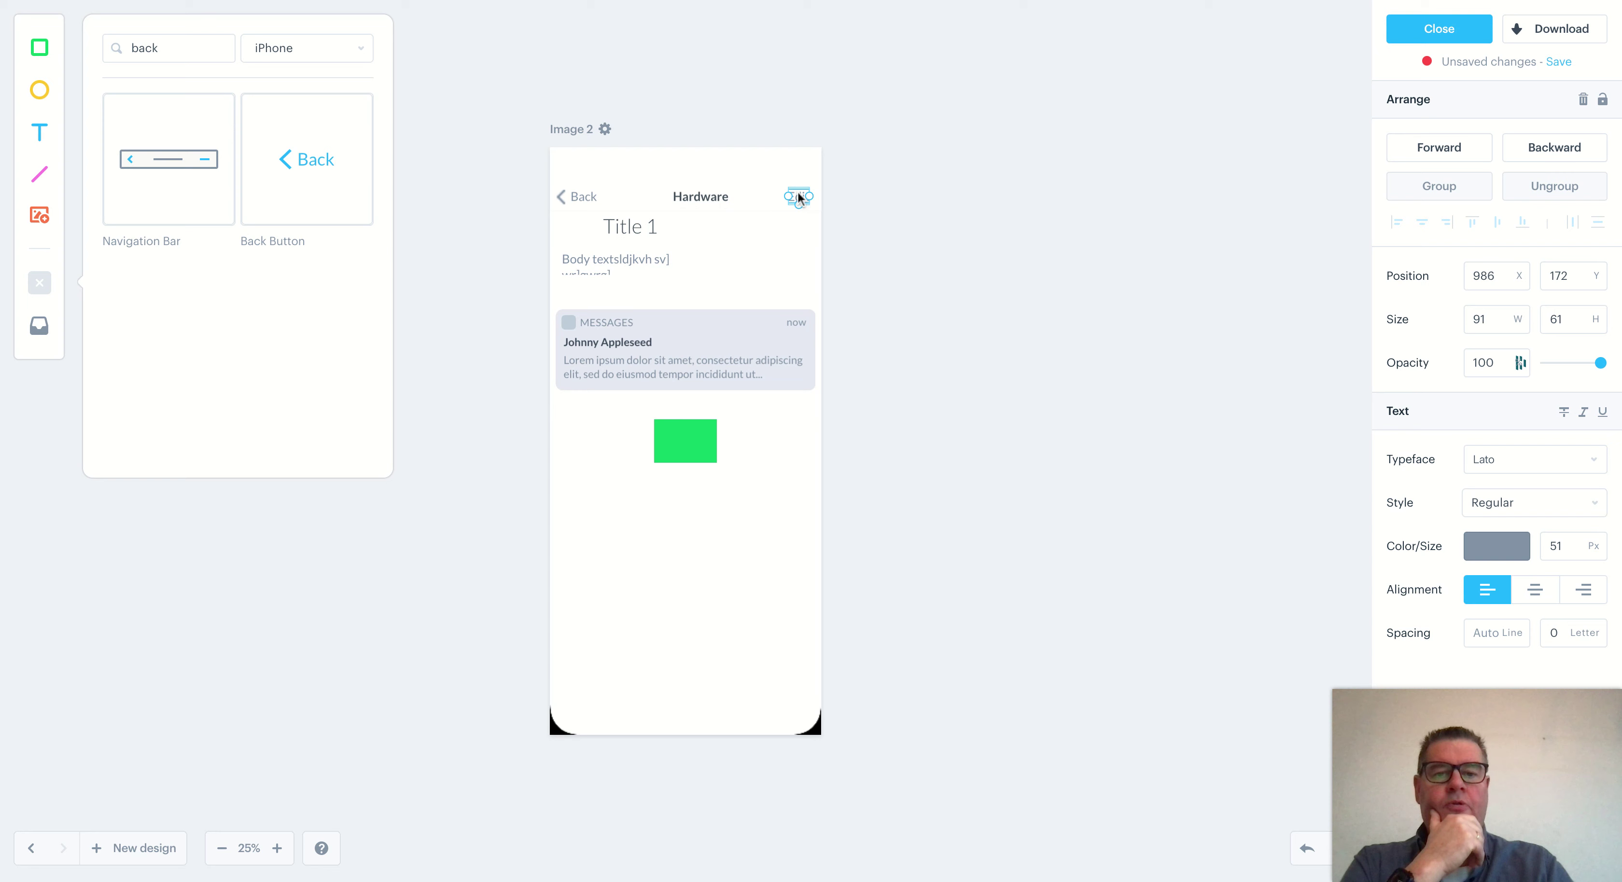
pyautogui.click(801, 228)
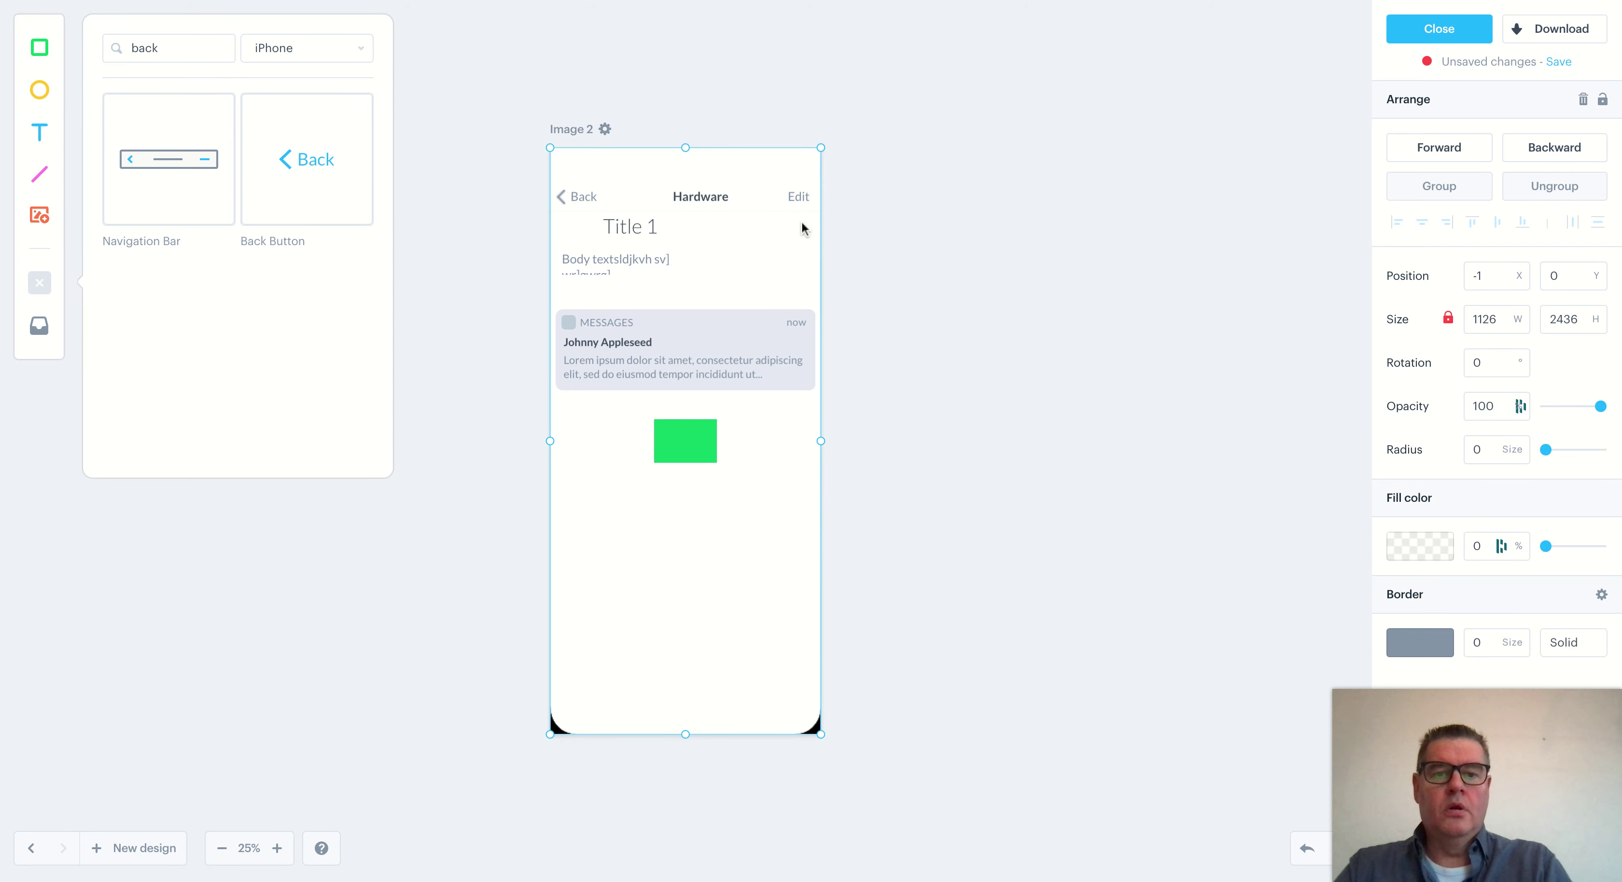
pyautogui.click(805, 199)
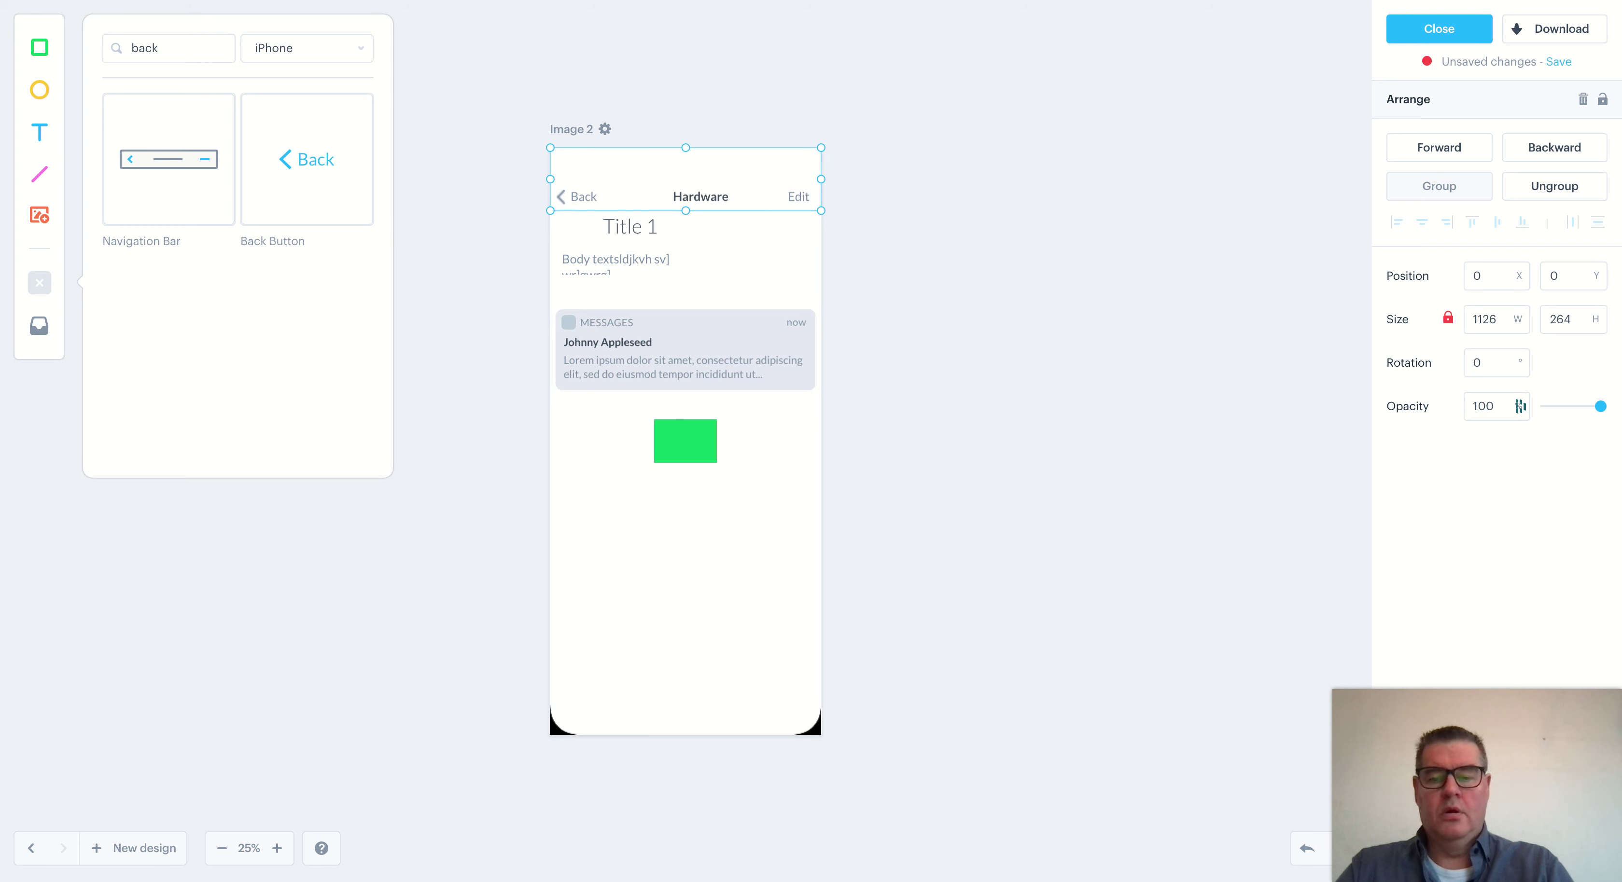
pyautogui.click(797, 195)
pyautogui.click(797, 195)
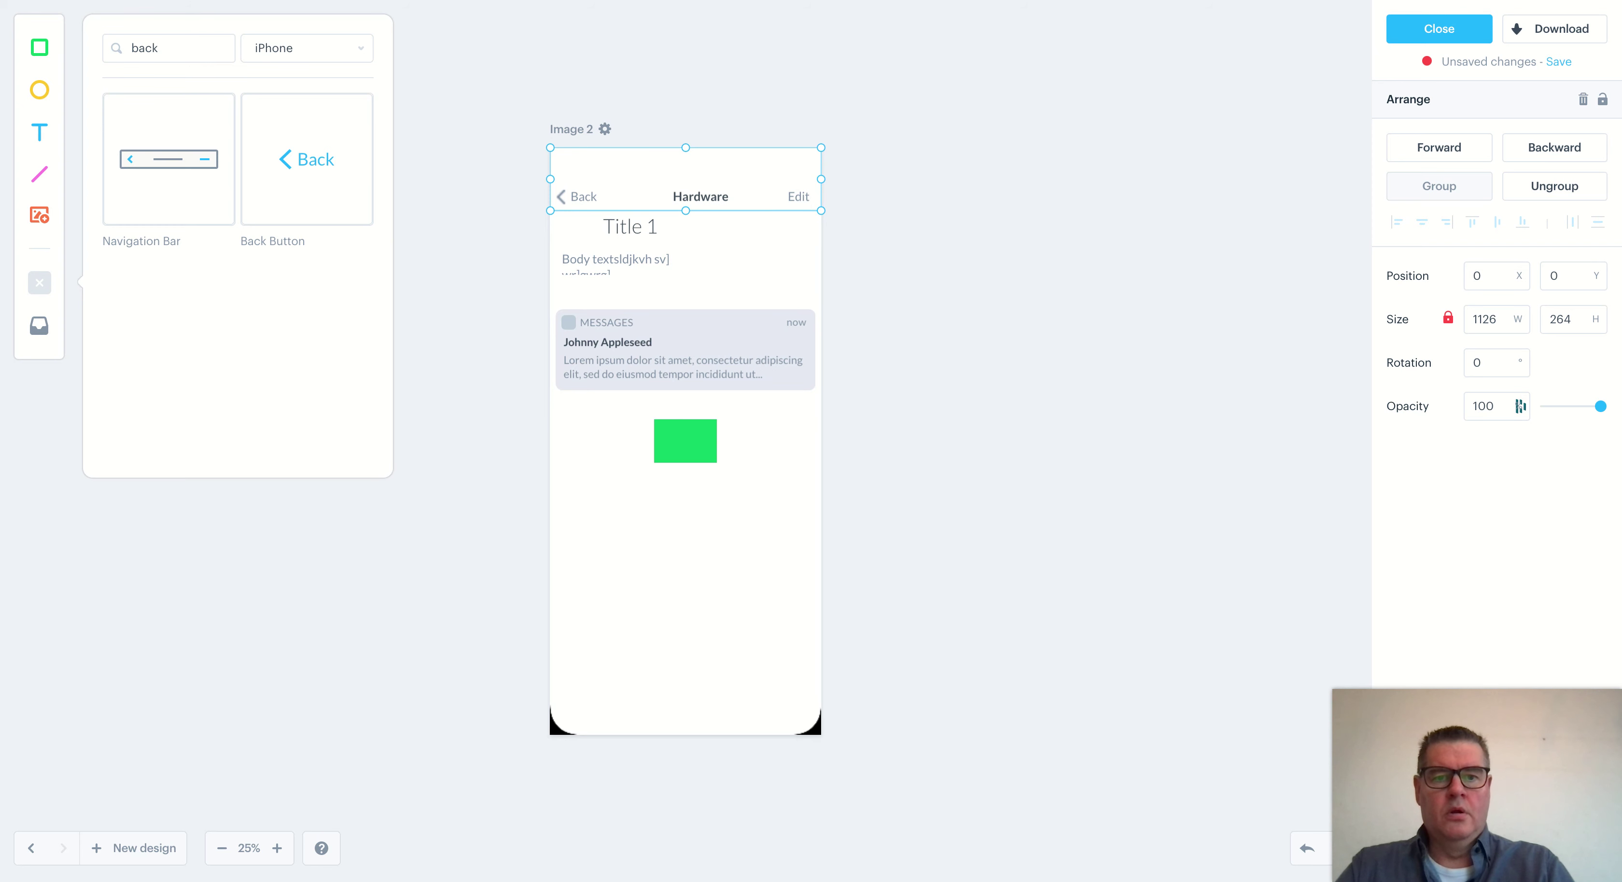
pyautogui.click(786, 265)
pyautogui.click(797, 195)
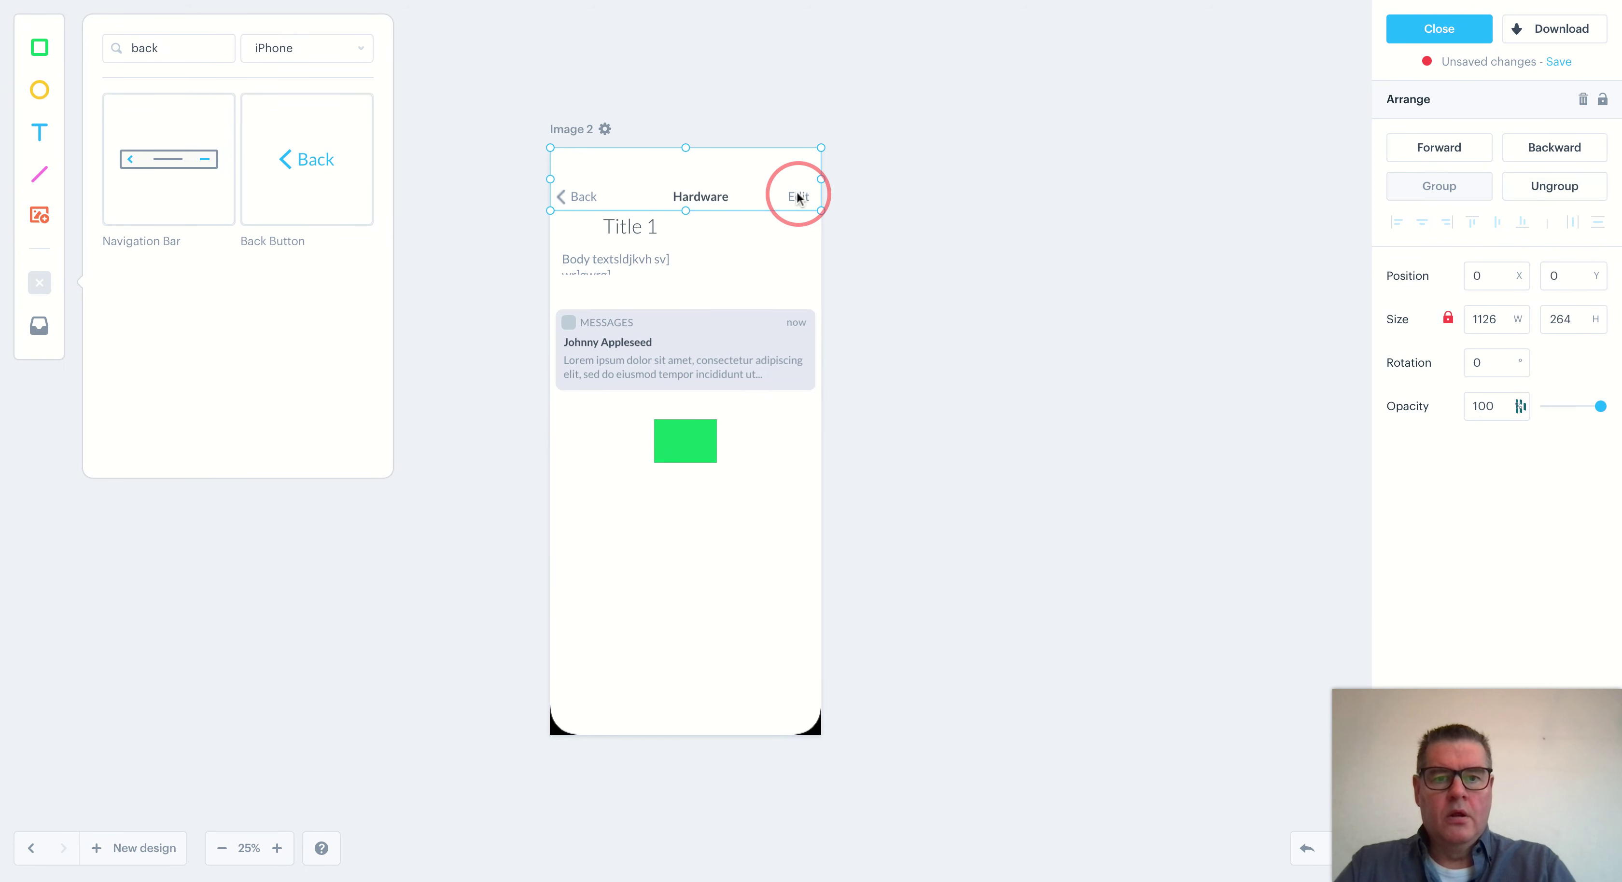
pyautogui.click(797, 195)
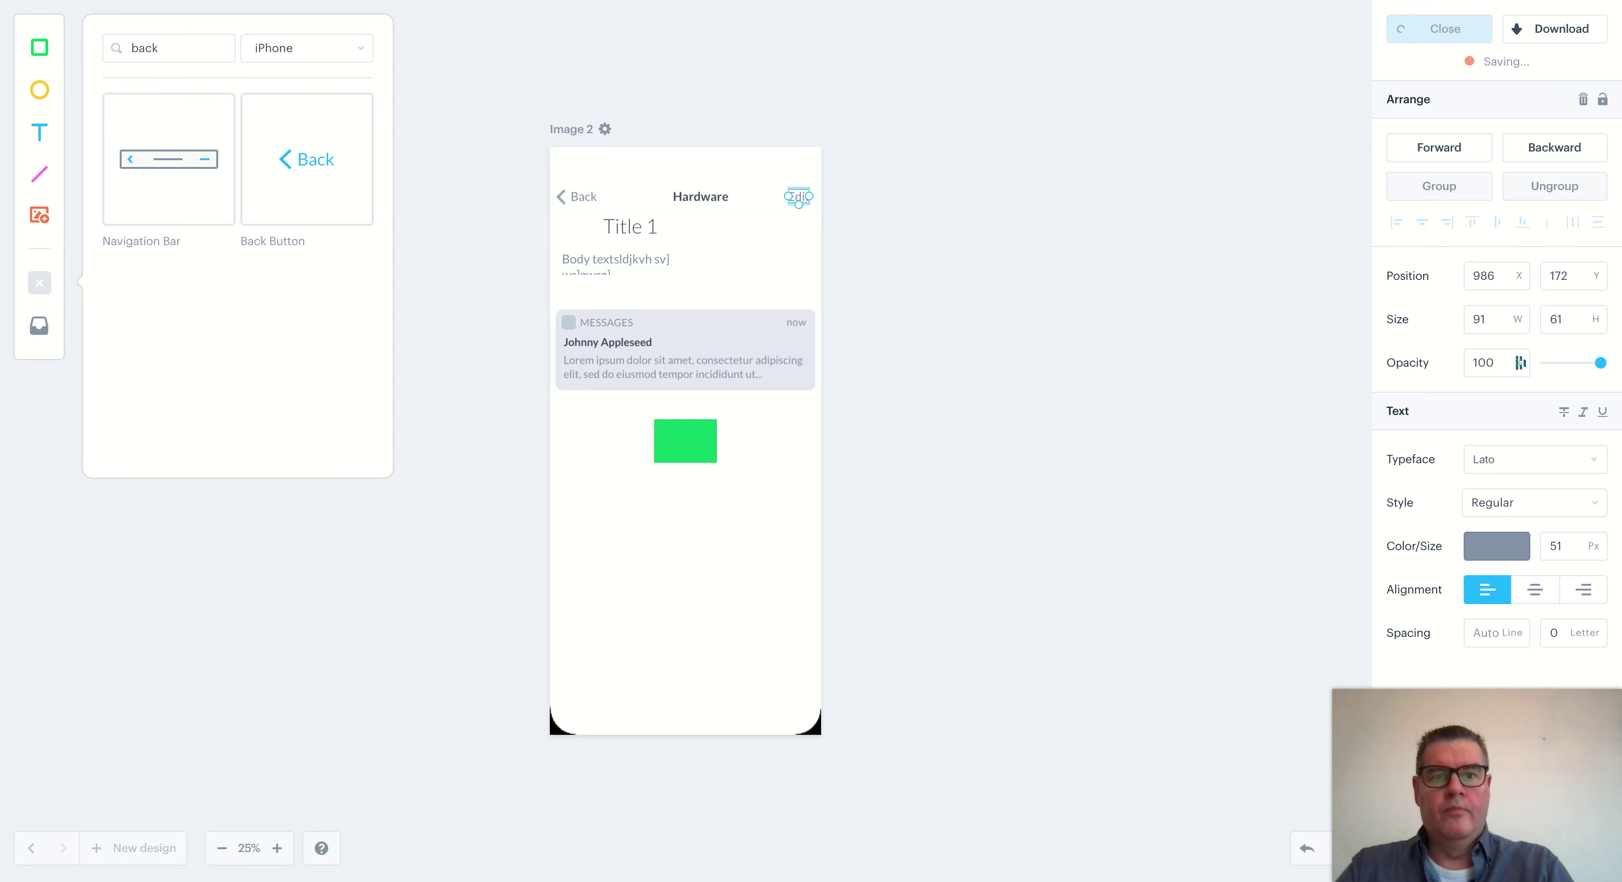
pyautogui.click(798, 198)
pyautogui.write('dd')
pyautogui.press('BackSpace')
pyautogui.press('BackSpace')
pyautogui.press('BackSpace')
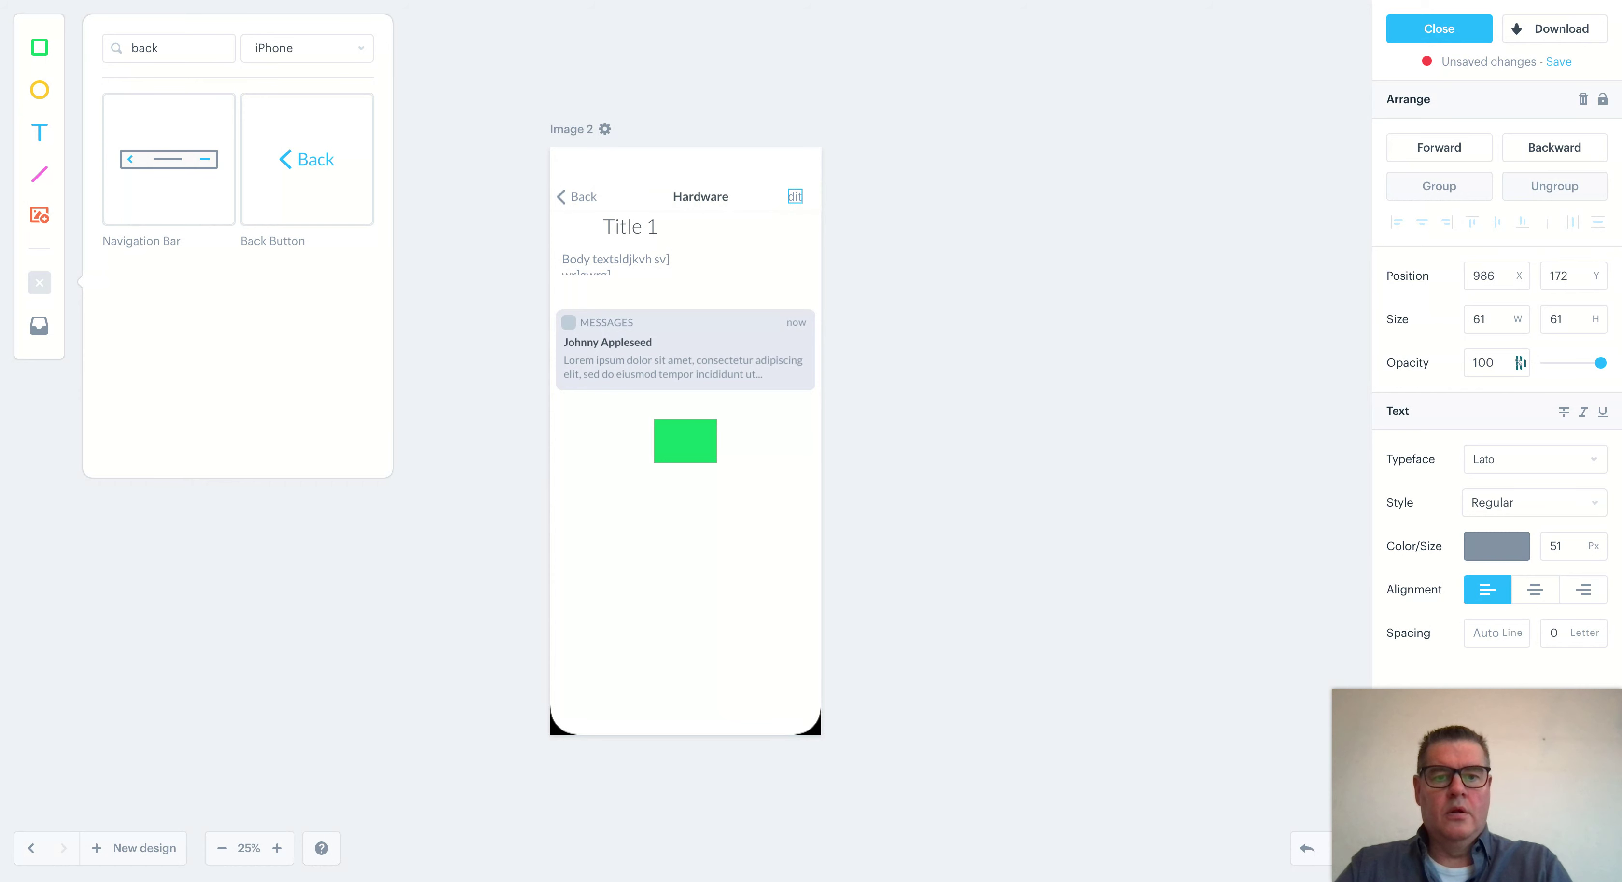
pyautogui.press('Delete')
pyautogui.press('Delete')
pyautogui.press('Delete')
pyautogui.write('H')
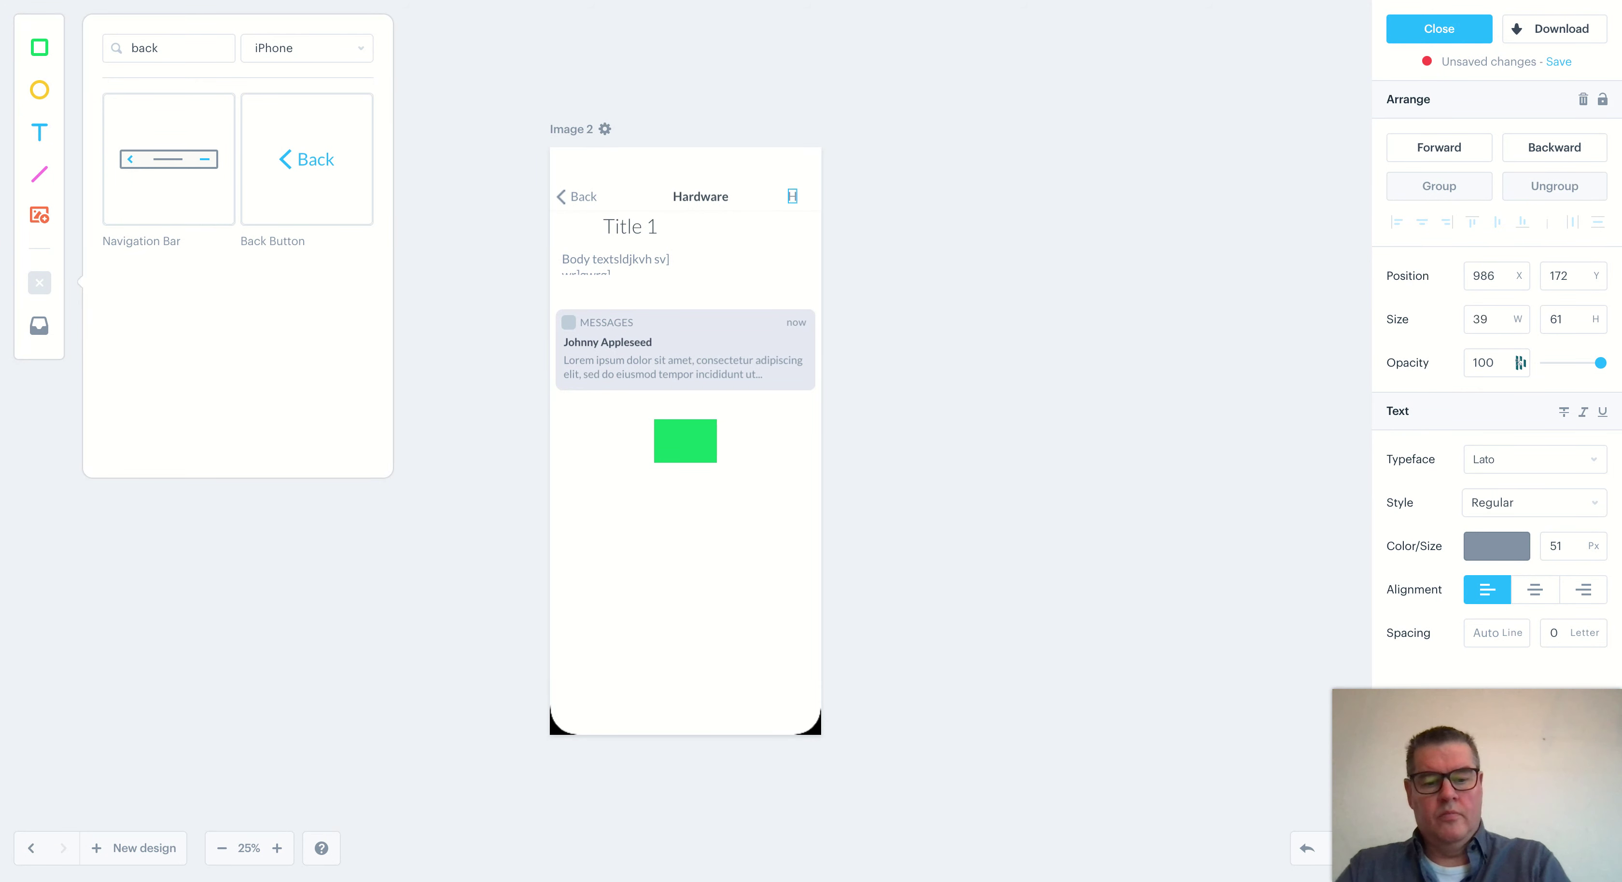
pyautogui.write('ome')
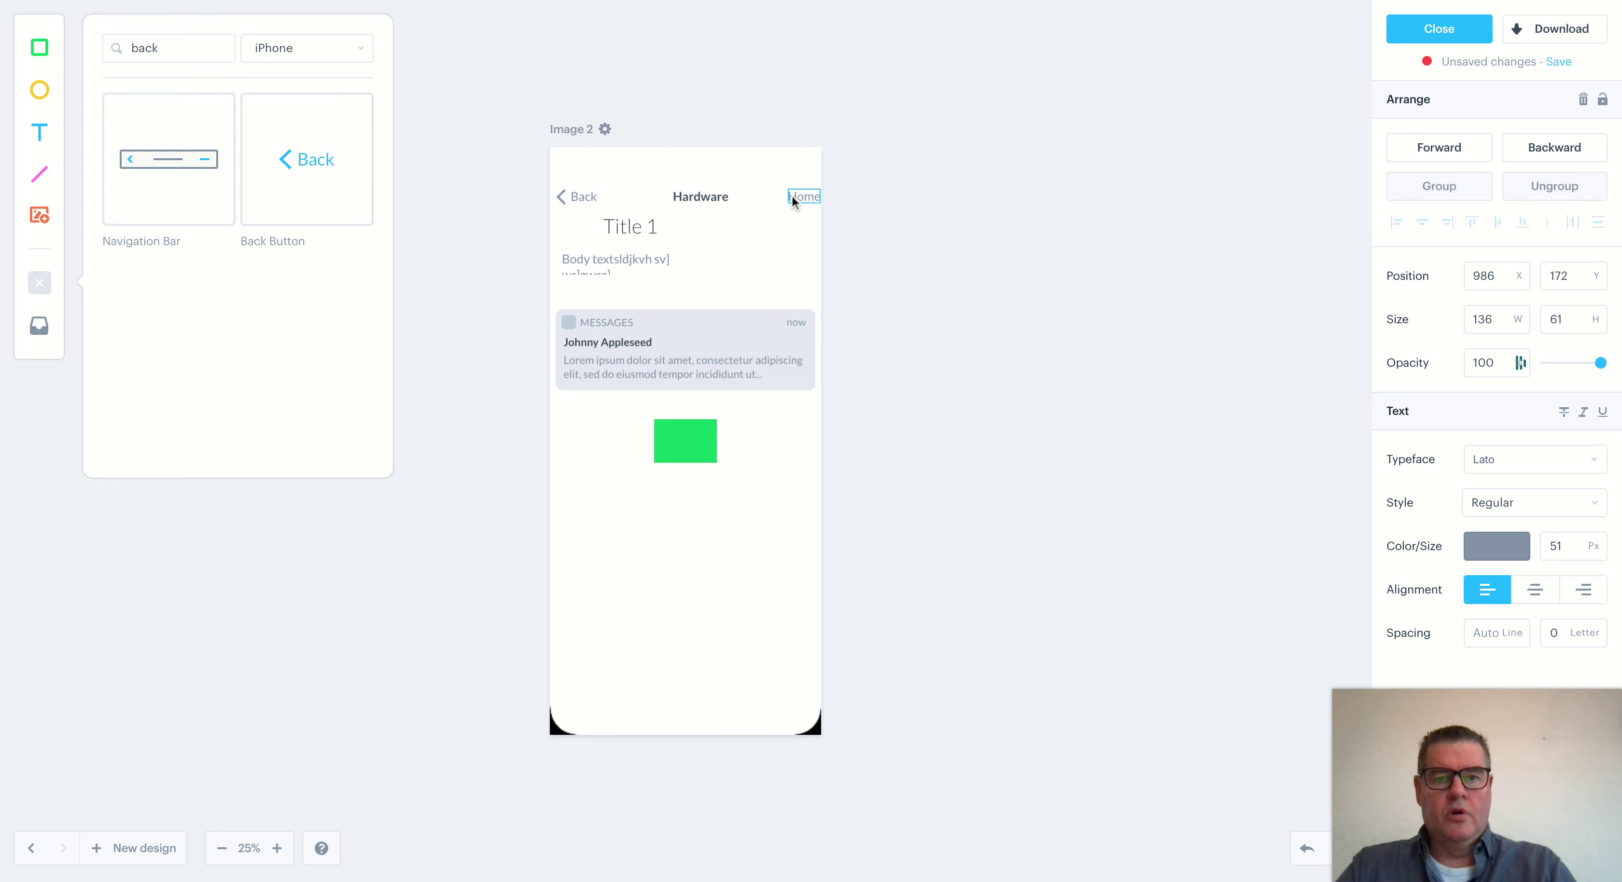
pyautogui.click(780, 226)
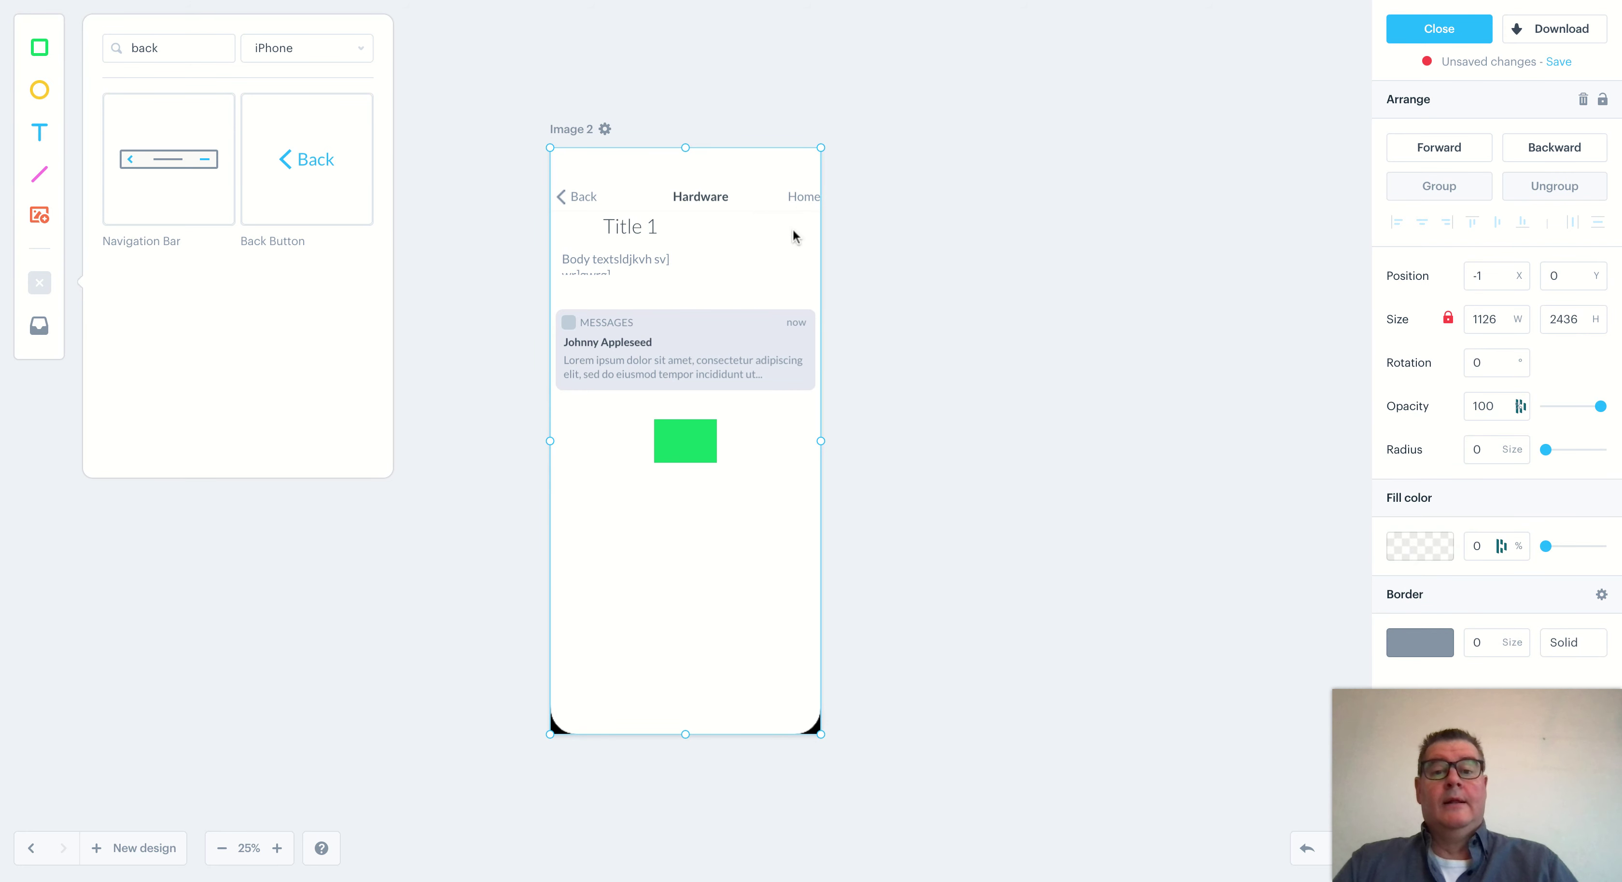
pyautogui.click(1438, 29)
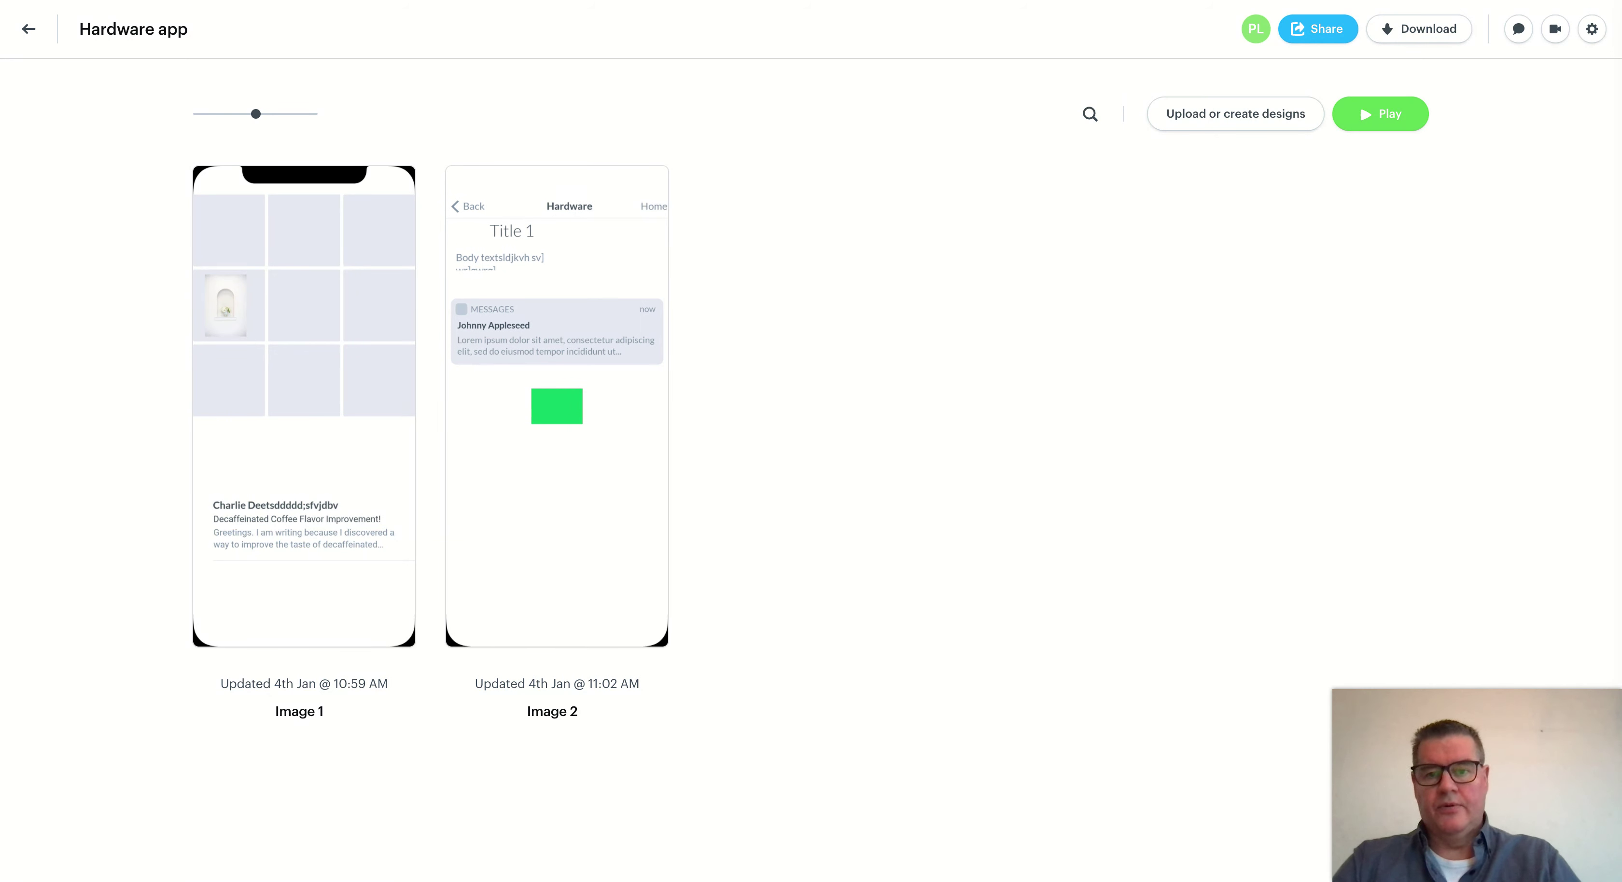
# Open Image 1 for prototyping, draw a hotspot over the photo tile in the grid, and link it to Image 2
pyautogui.moveTo(682, 393)
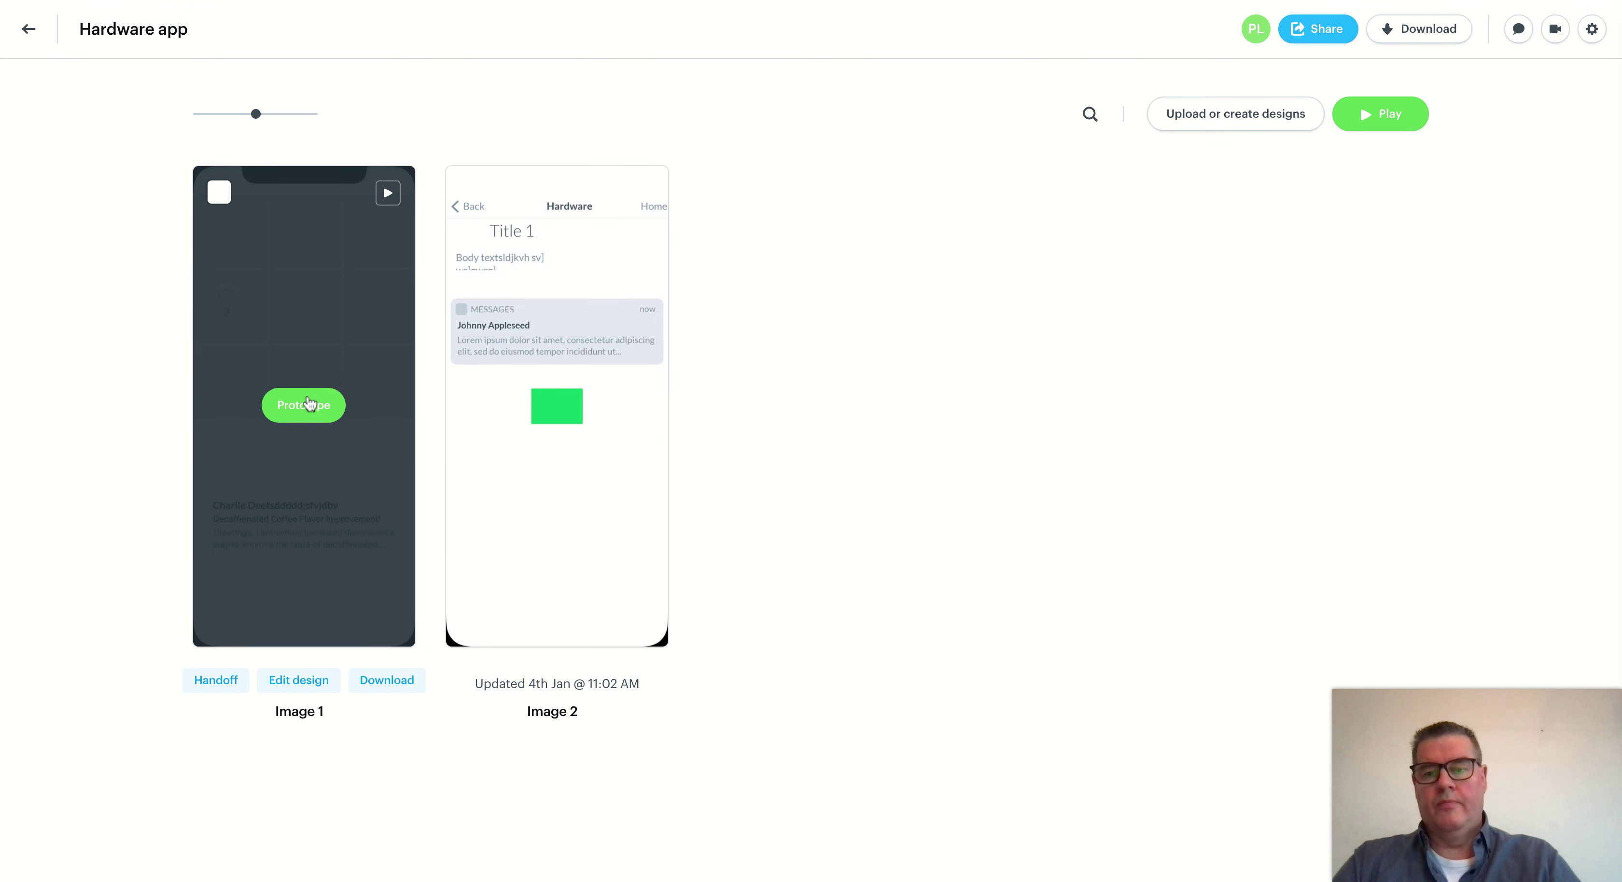
pyautogui.click(308, 404)
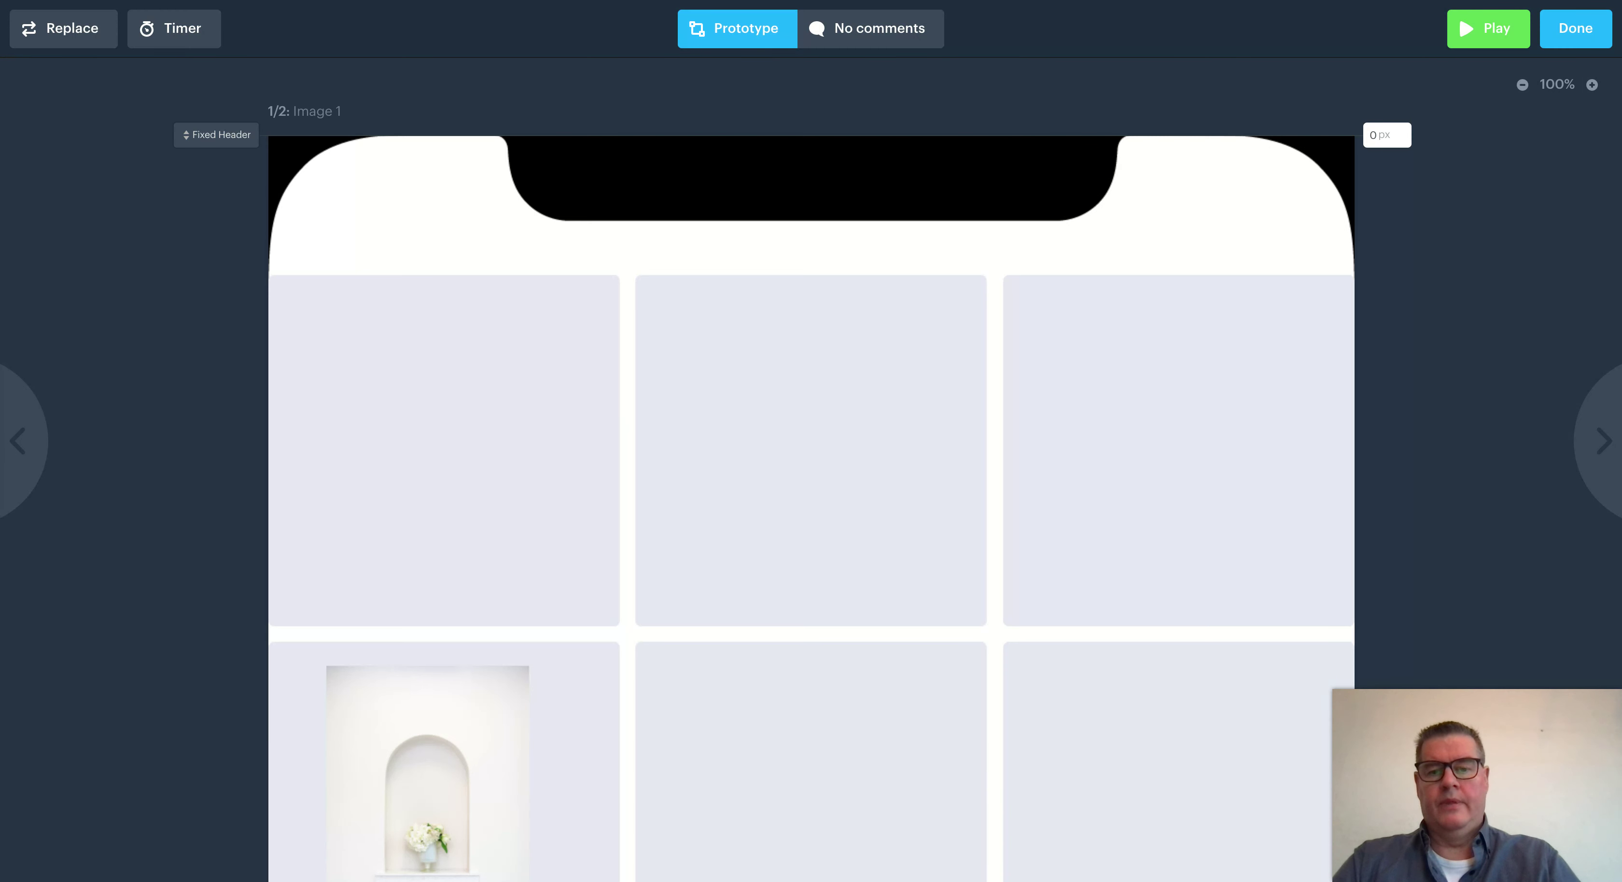
pyautogui.click(1522, 85)
pyautogui.click(1523, 85)
pyautogui.click(1522, 85)
pyautogui.click(1523, 85)
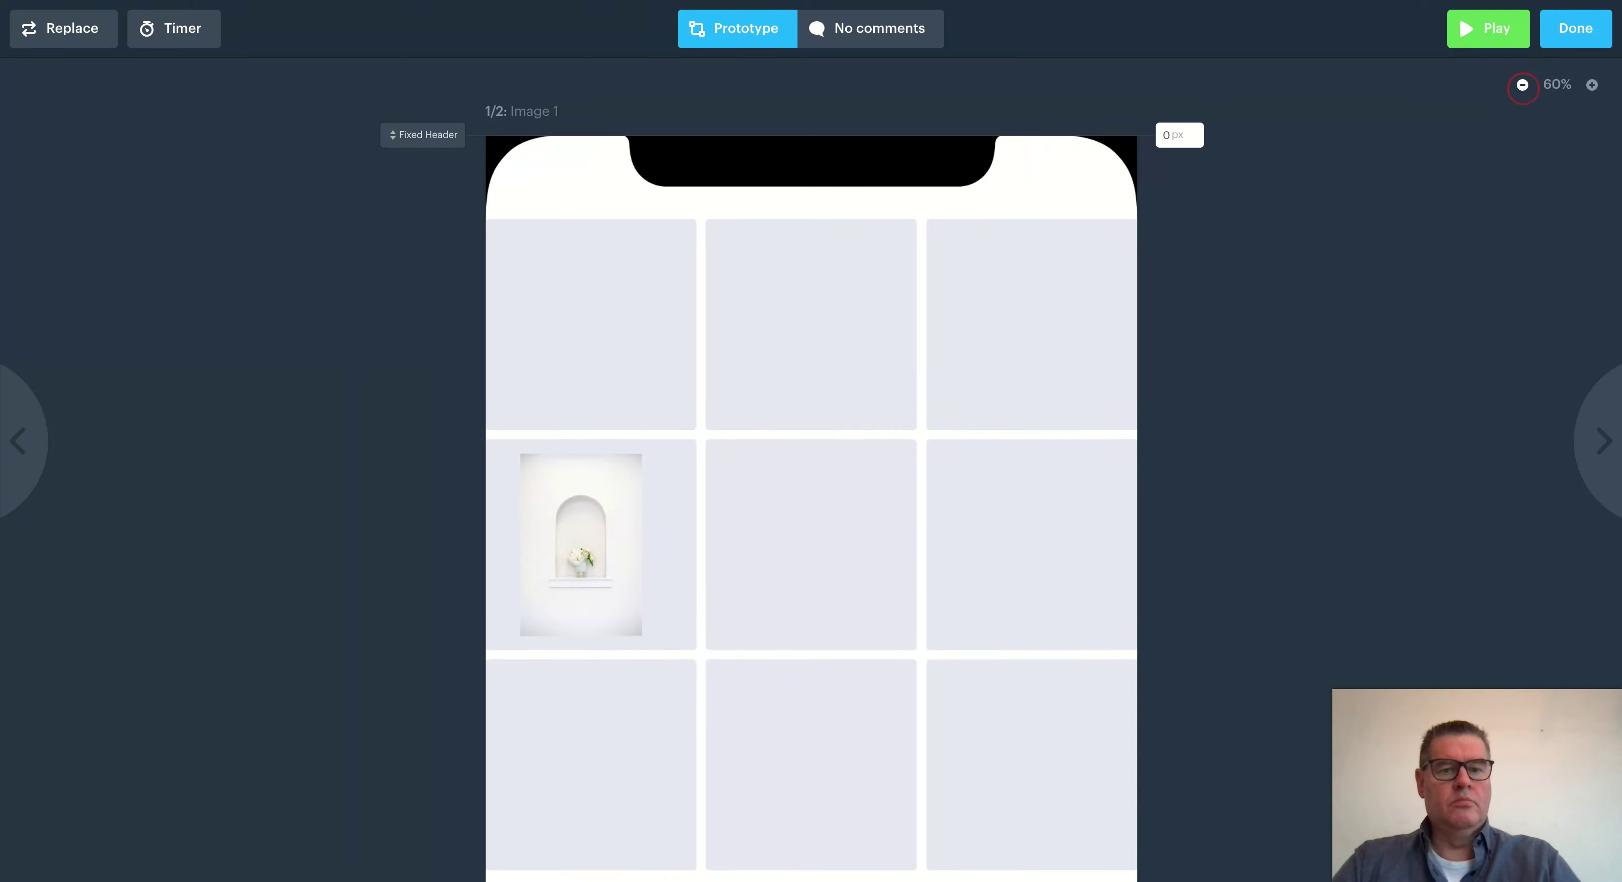
pyautogui.click(1523, 85)
pyautogui.click(1523, 86)
pyautogui.click(1523, 86)
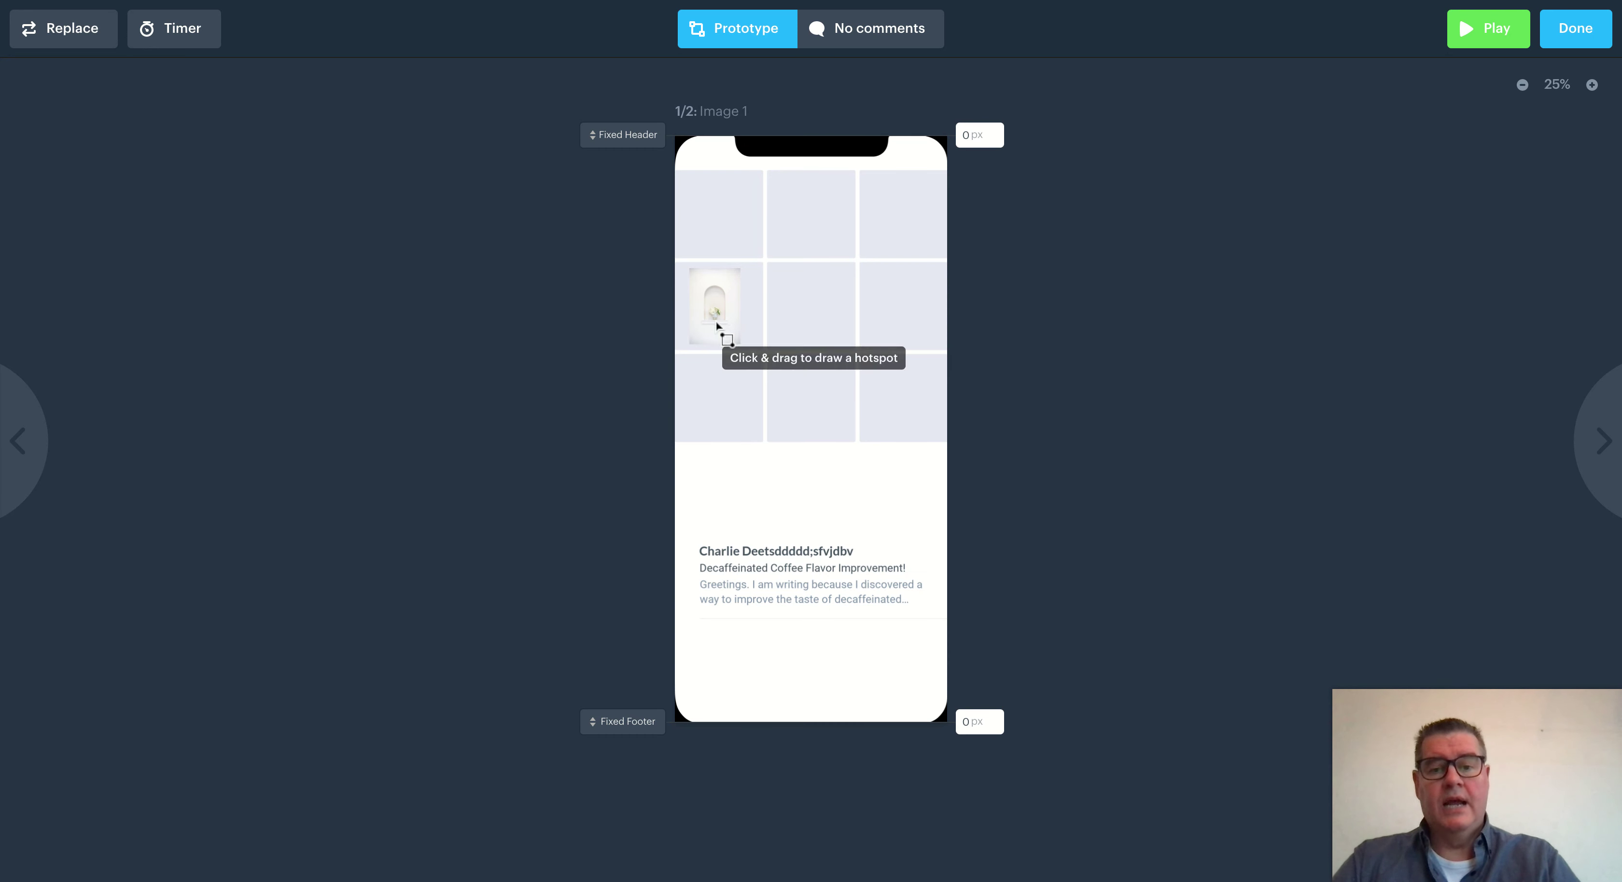
pyautogui.moveTo(679, 264); pyautogui.dragTo(764, 354)
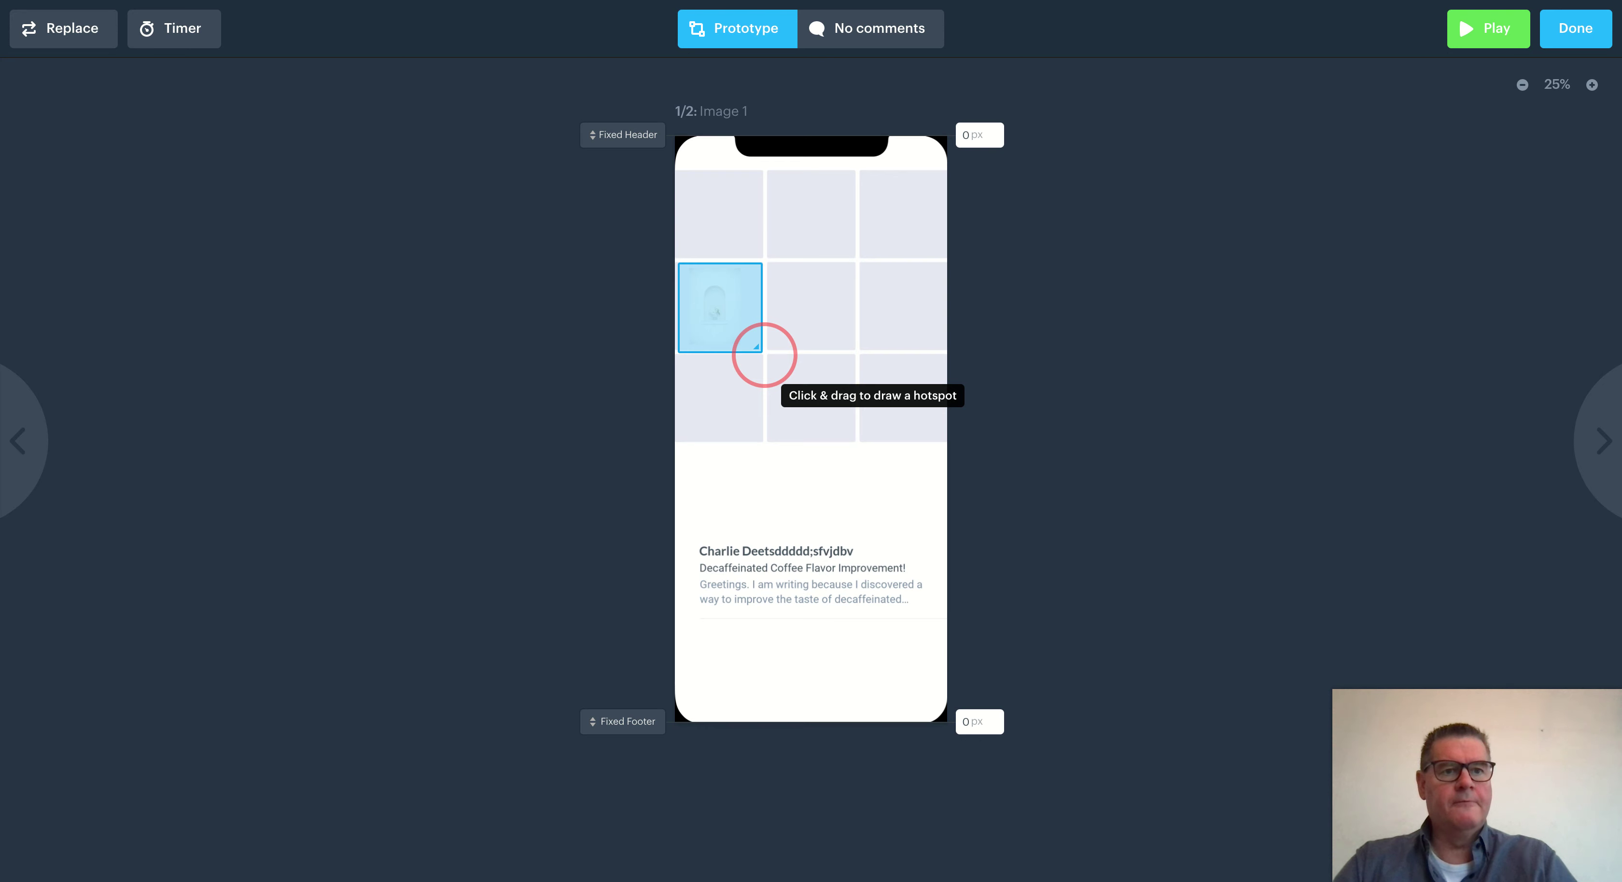
pyautogui.moveTo(765, 355); pyautogui.dragTo(764, 355)
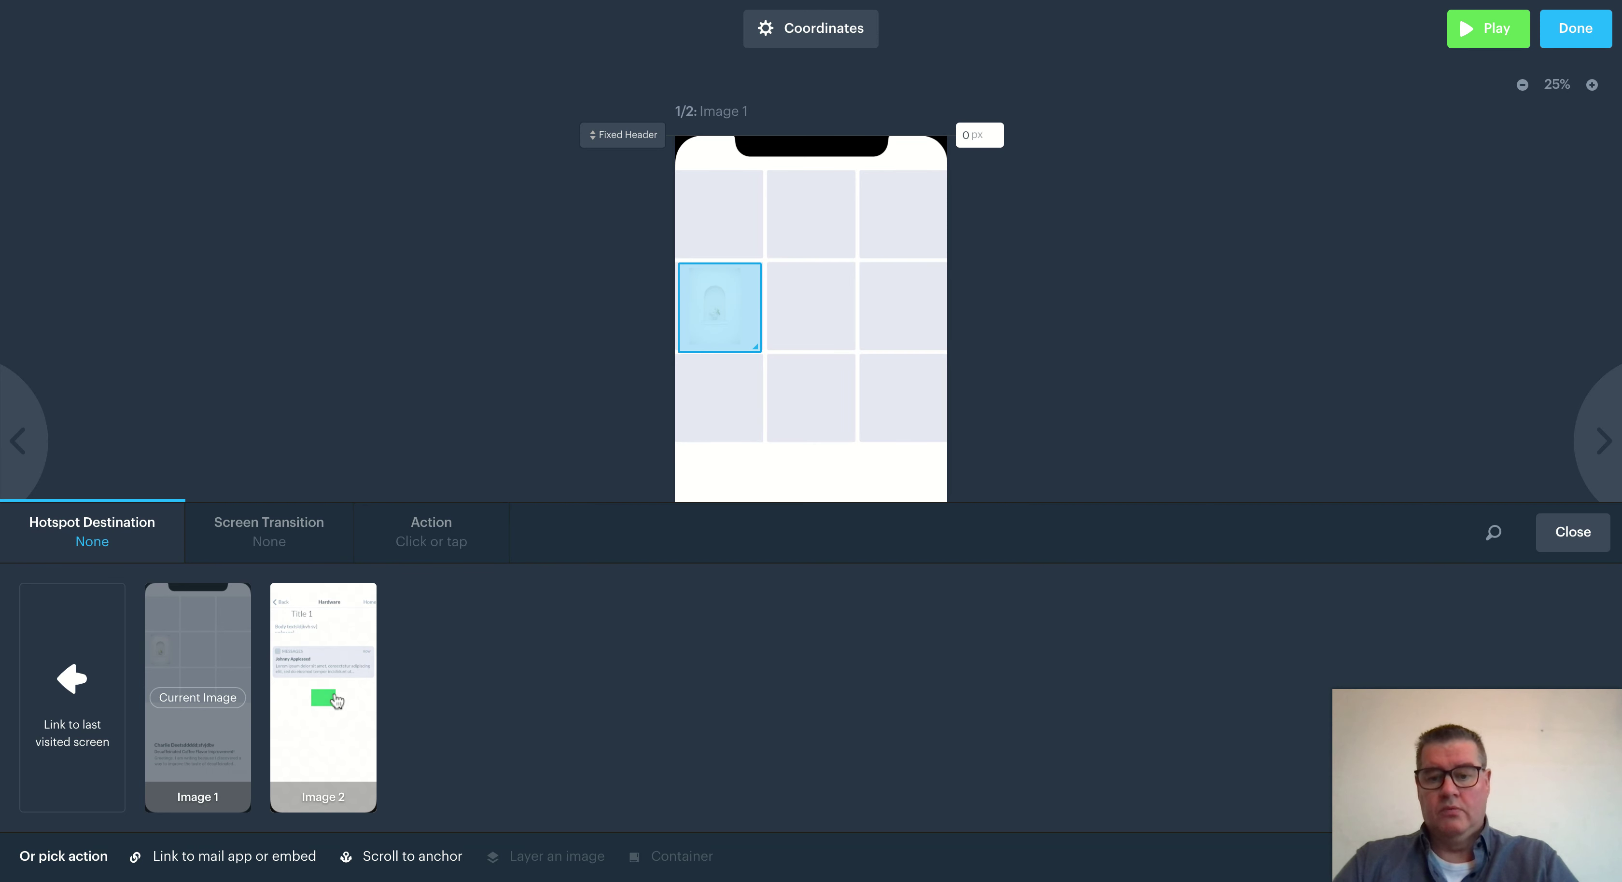
pyautogui.click(334, 656)
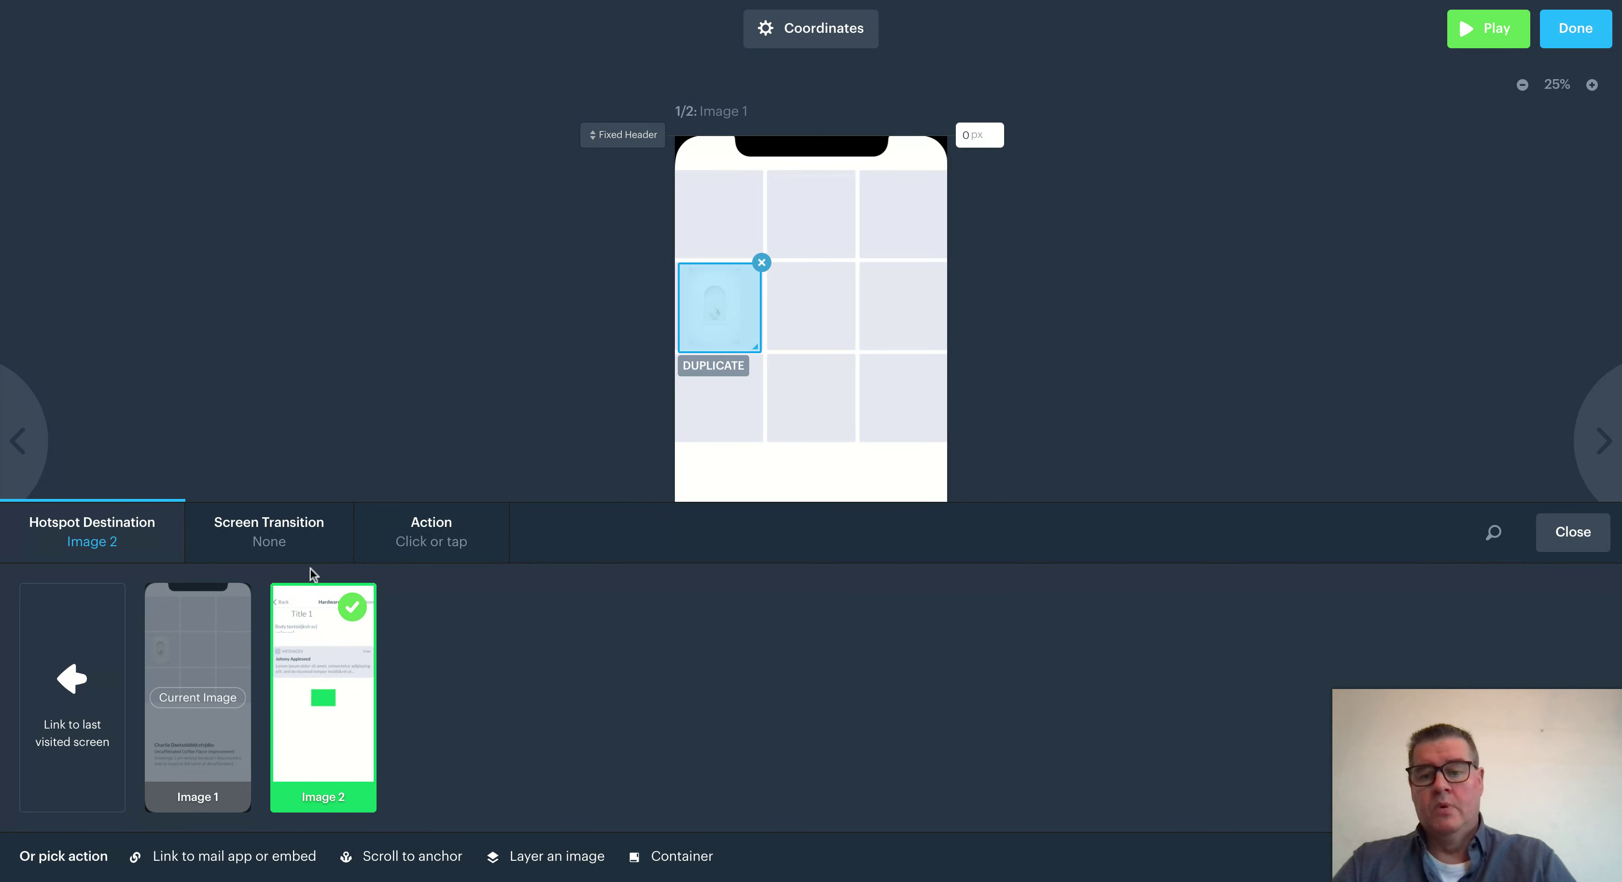
# Set the photo hotspot's screen transition to Flip and finish prototyping Image 1
pyautogui.click(296, 533)
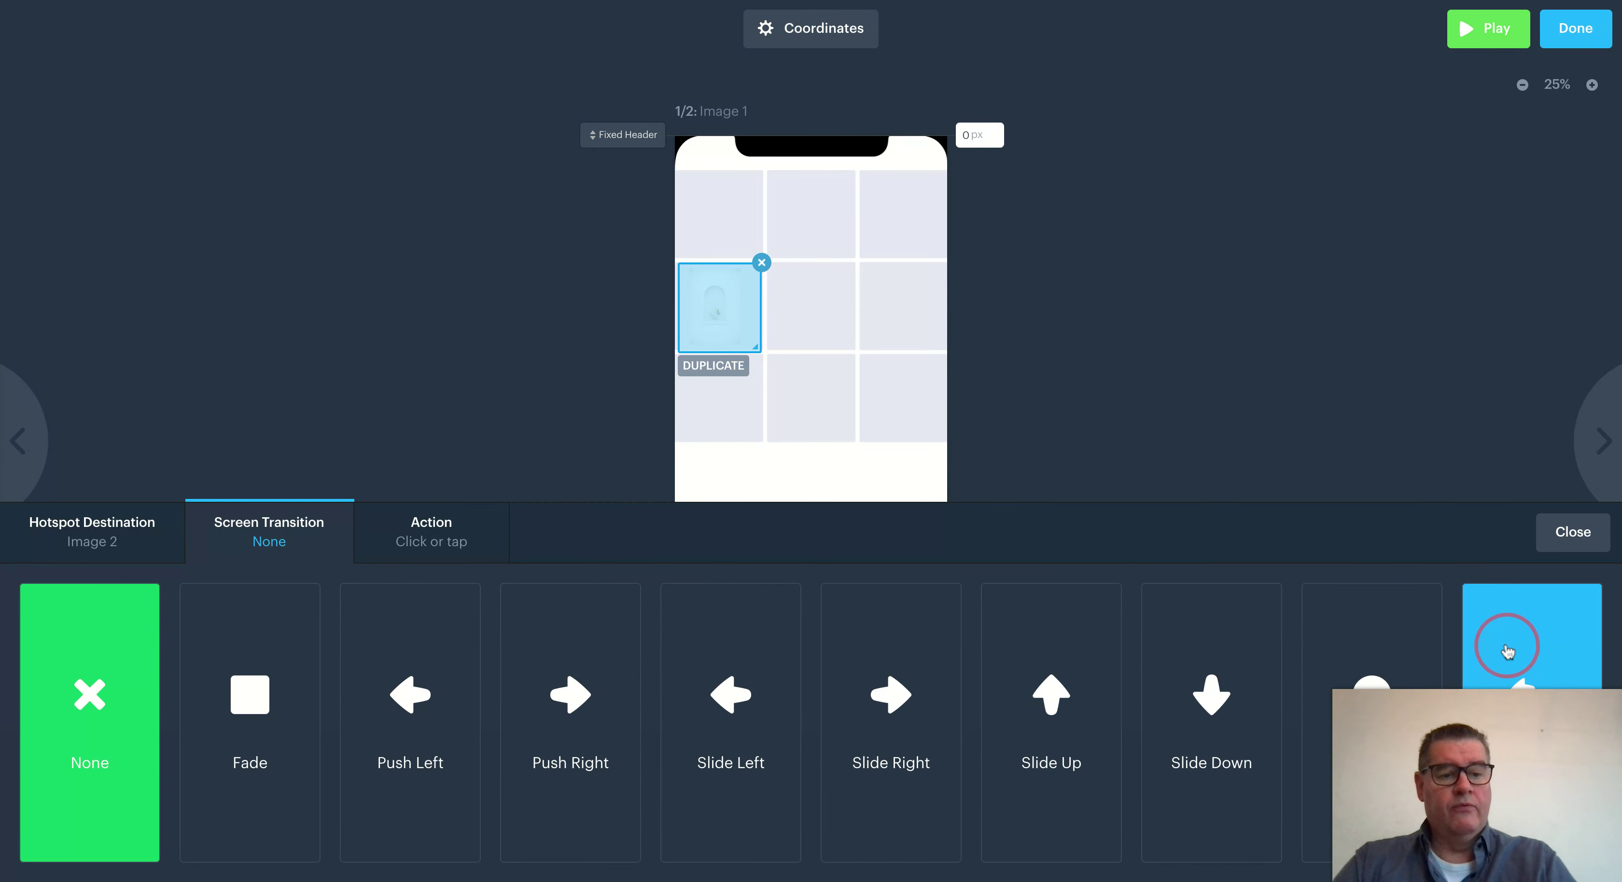
pyautogui.click(1508, 653)
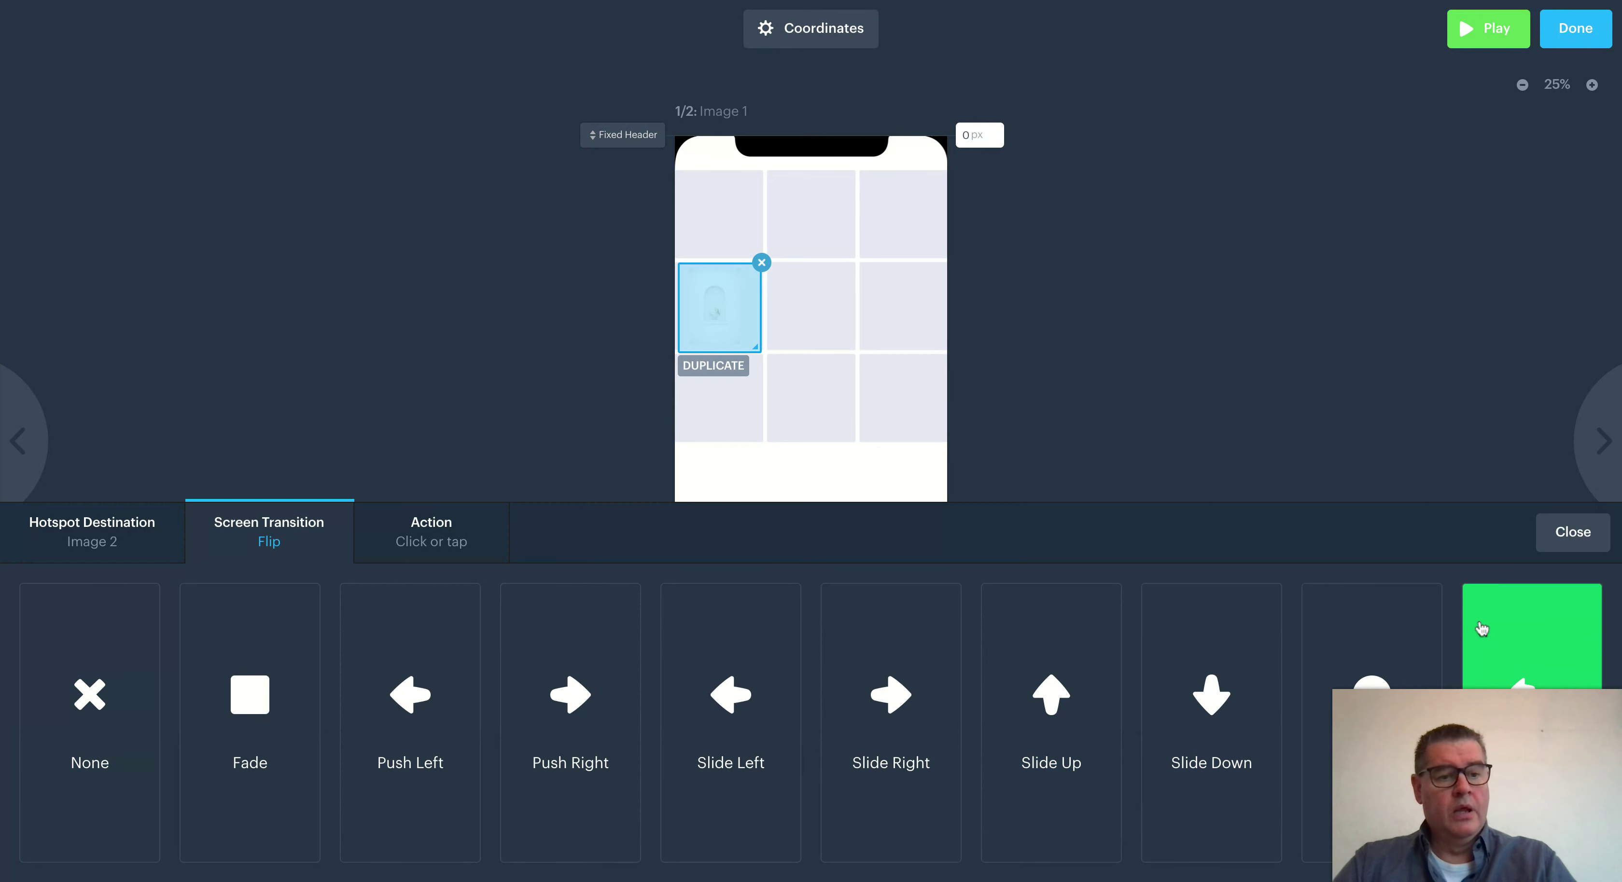
pyautogui.click(1572, 536)
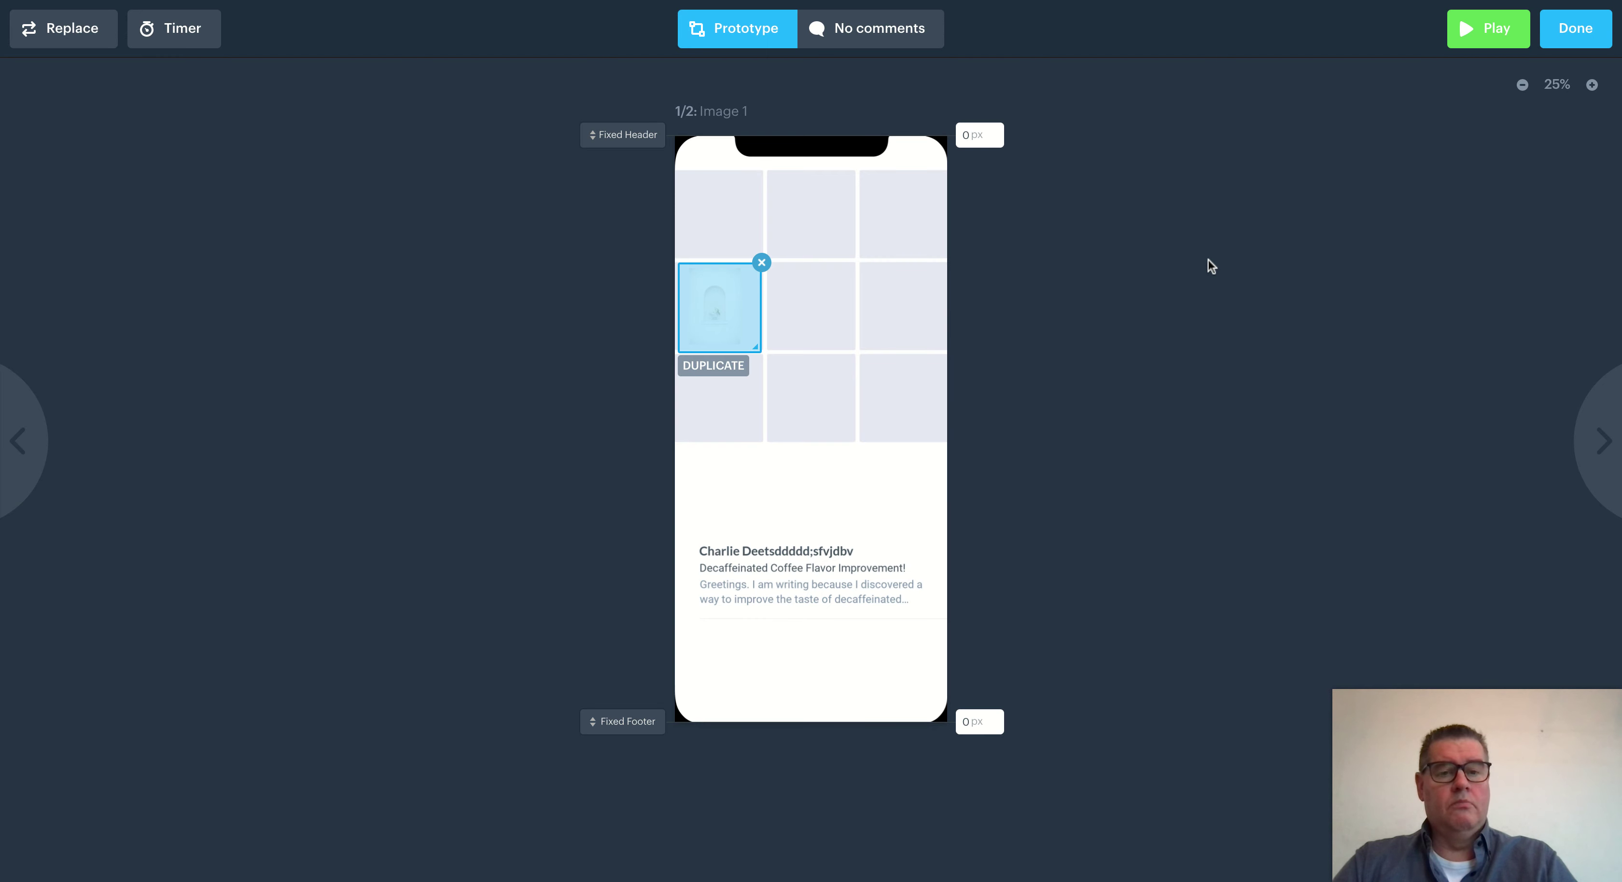
pyautogui.click(1582, 36)
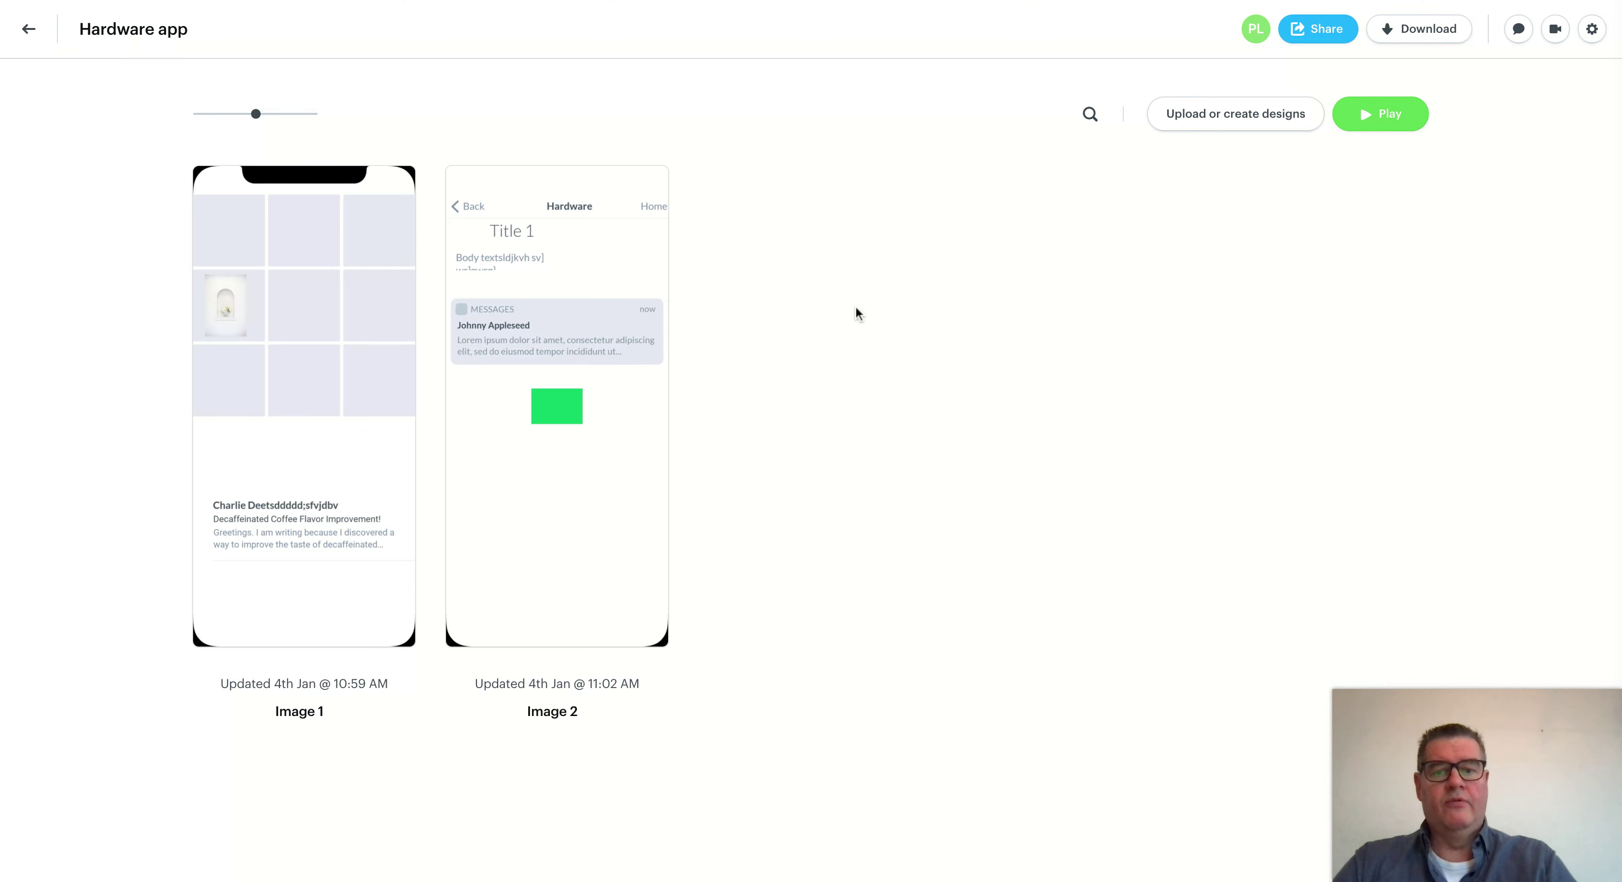
# In Image 2's prototype, draw hotspots over "Back" and "Home", linking them to the last visited screen and Image 1 respectively
pyautogui.moveTo(613, 475)
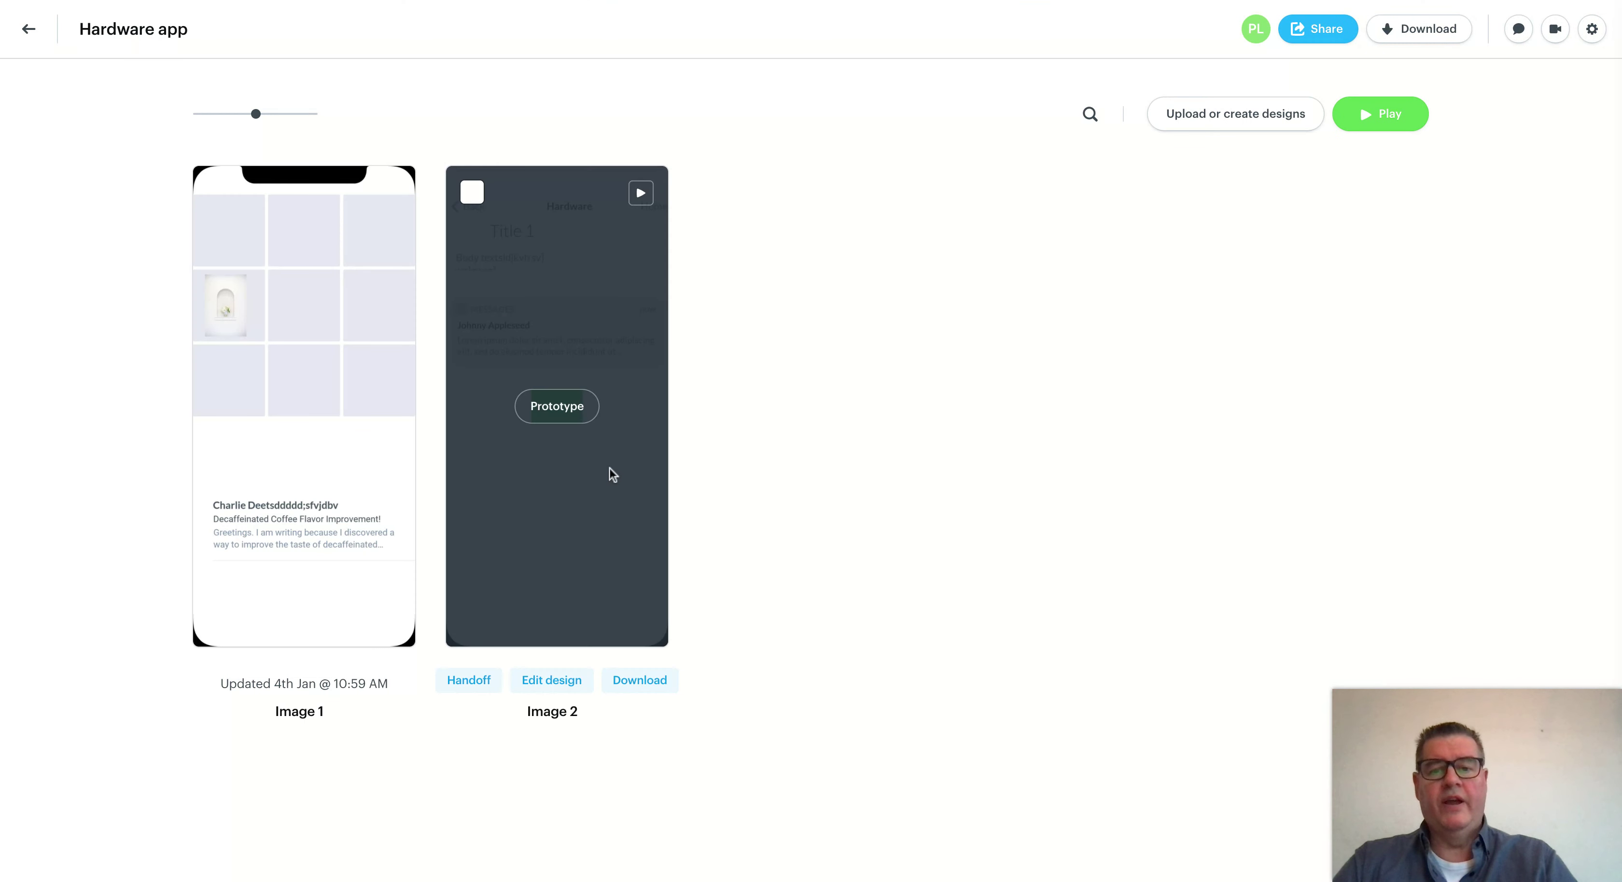
pyautogui.click(550, 411)
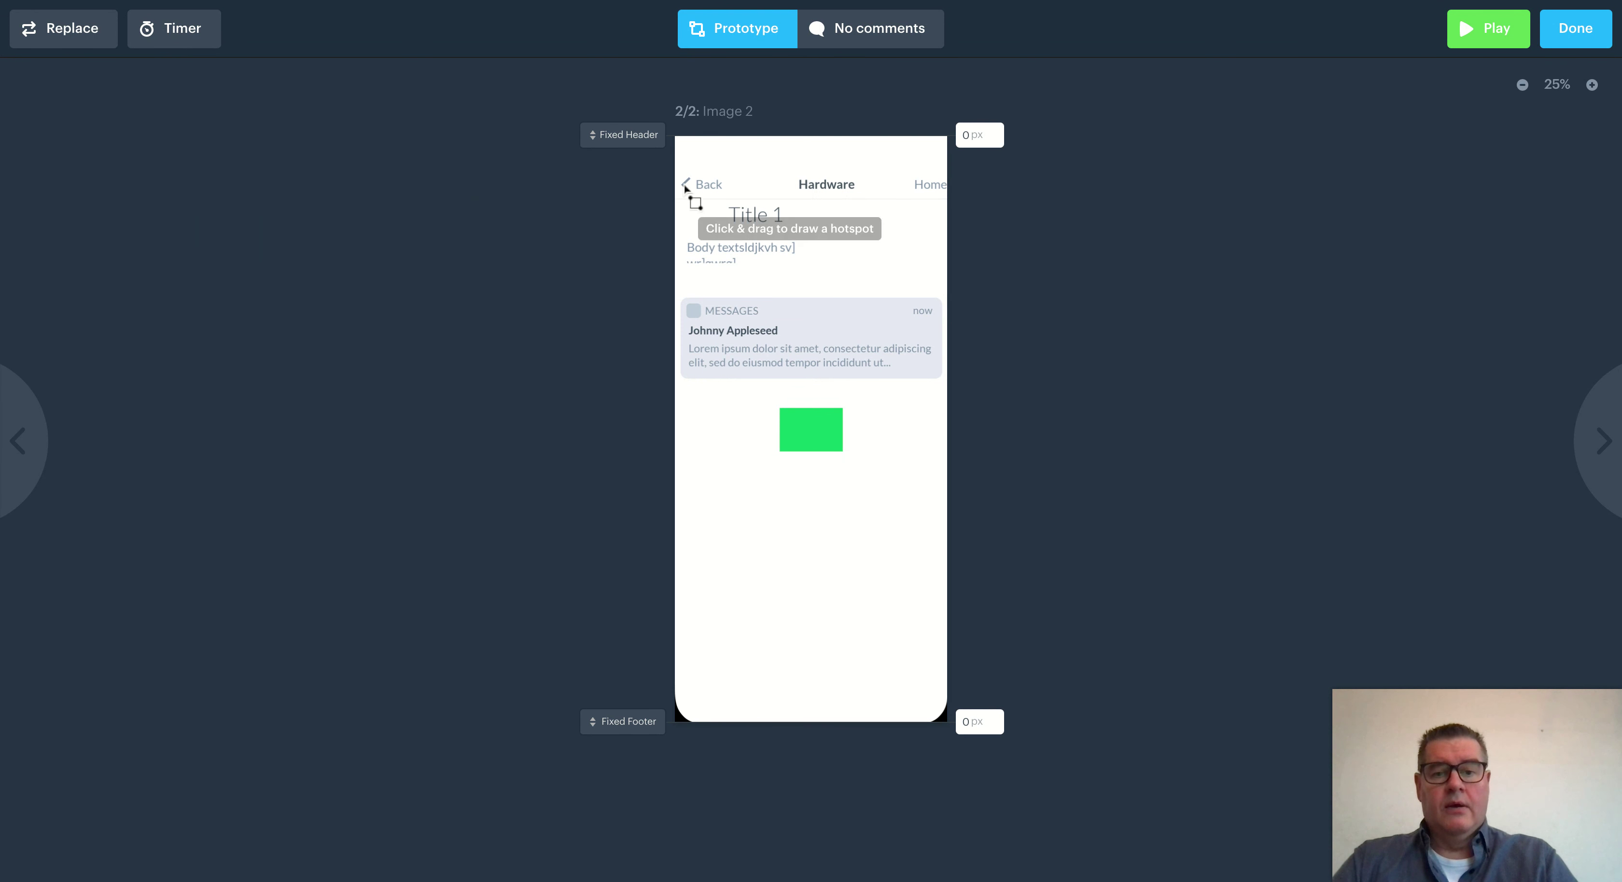
pyautogui.moveTo(676, 164); pyautogui.dragTo(744, 206)
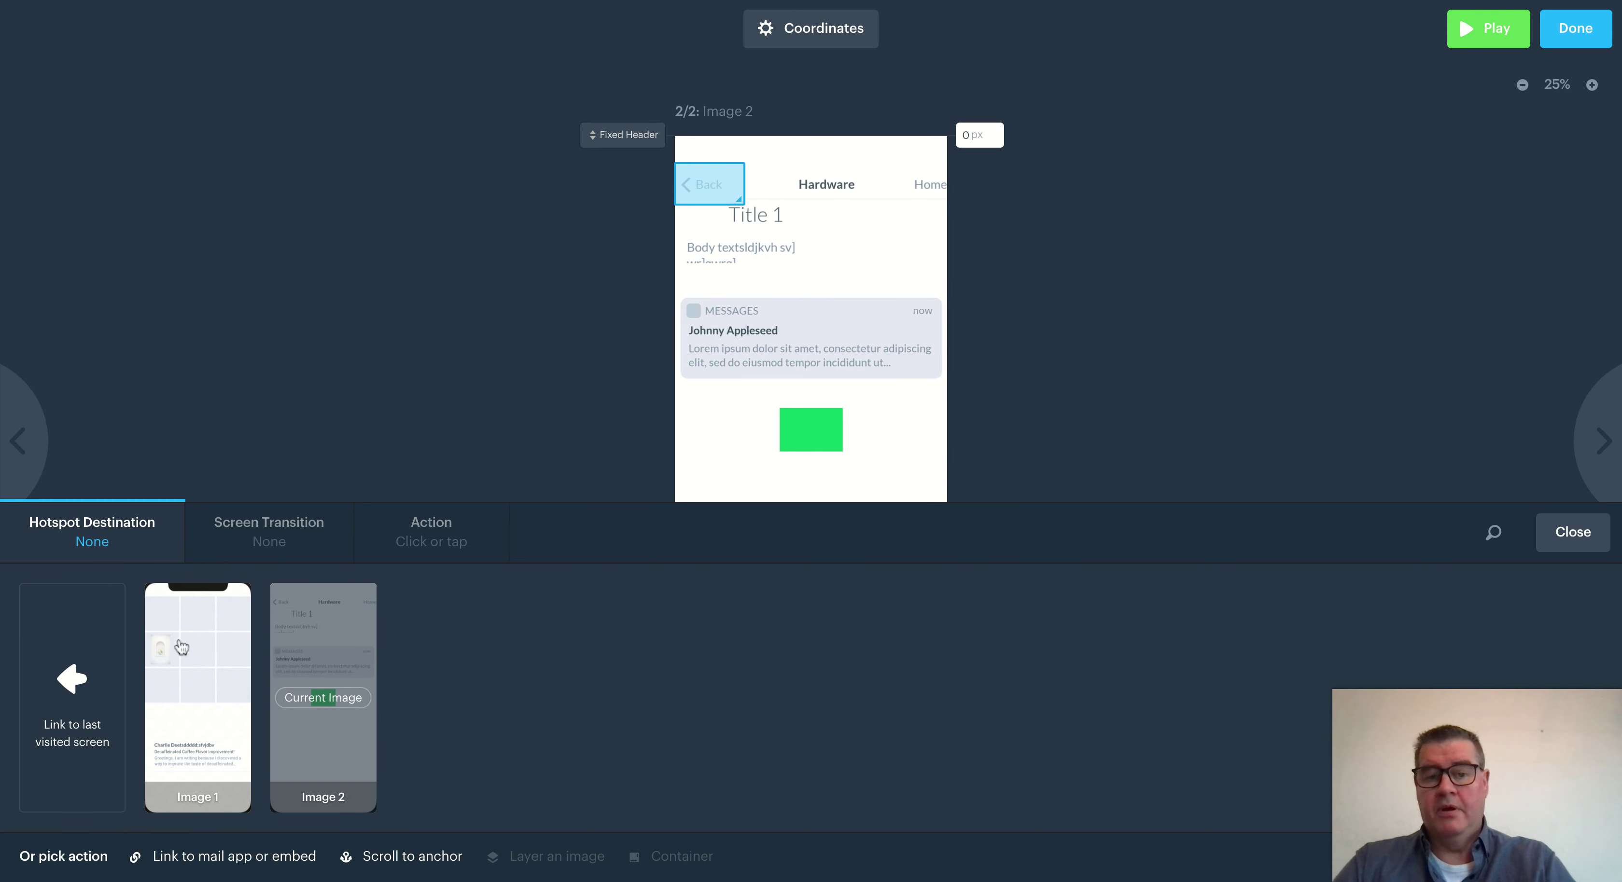
pyautogui.click(69, 685)
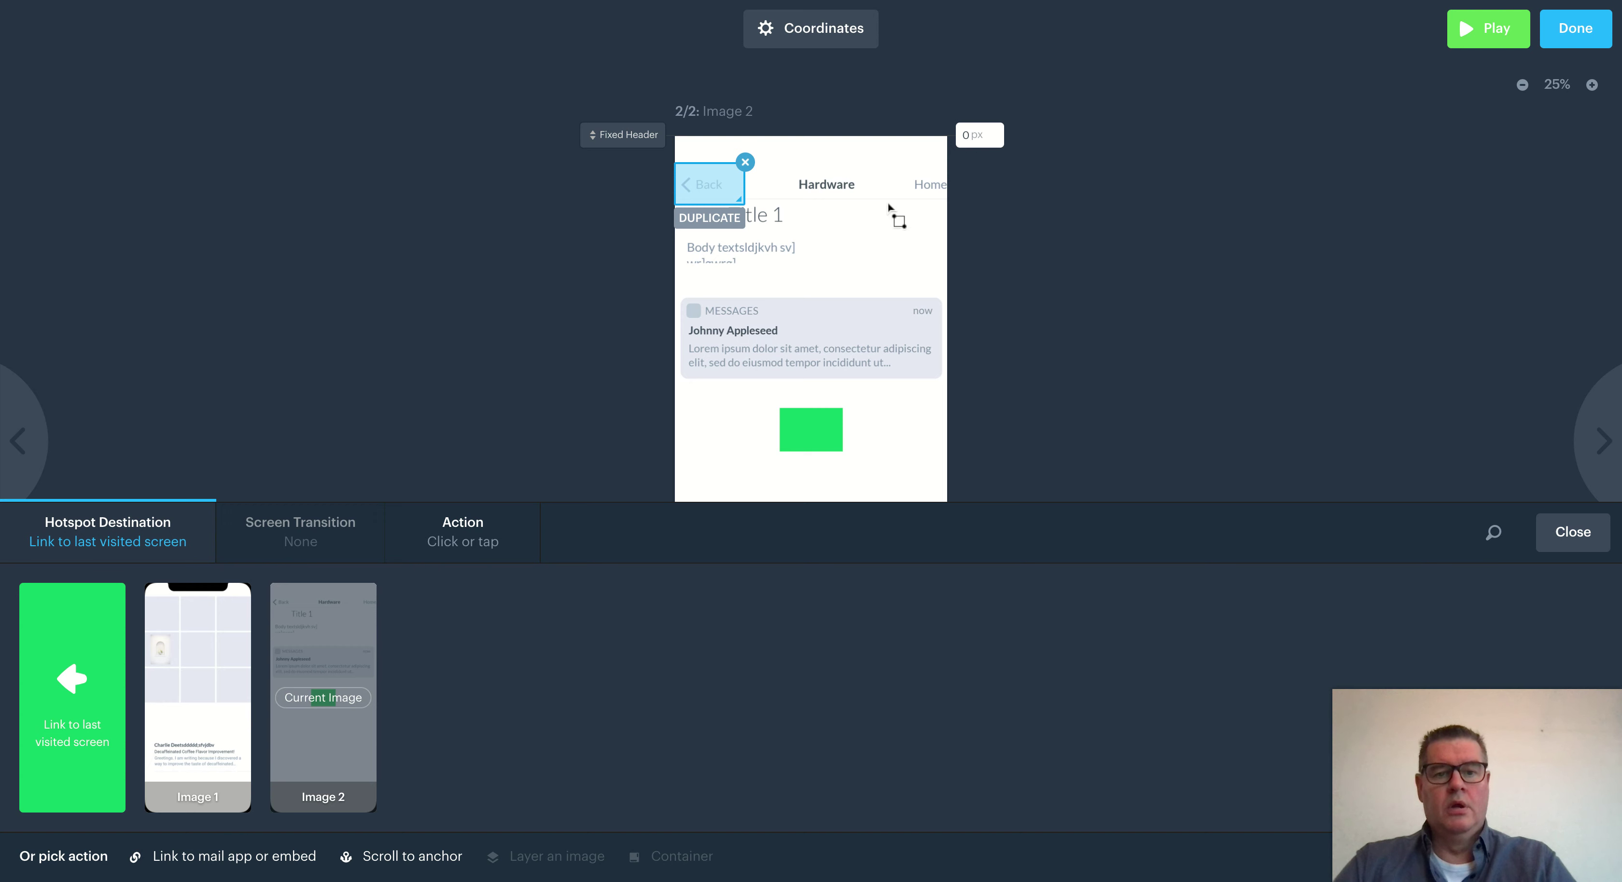
pyautogui.moveTo(899, 213); pyautogui.dragTo(949, 164)
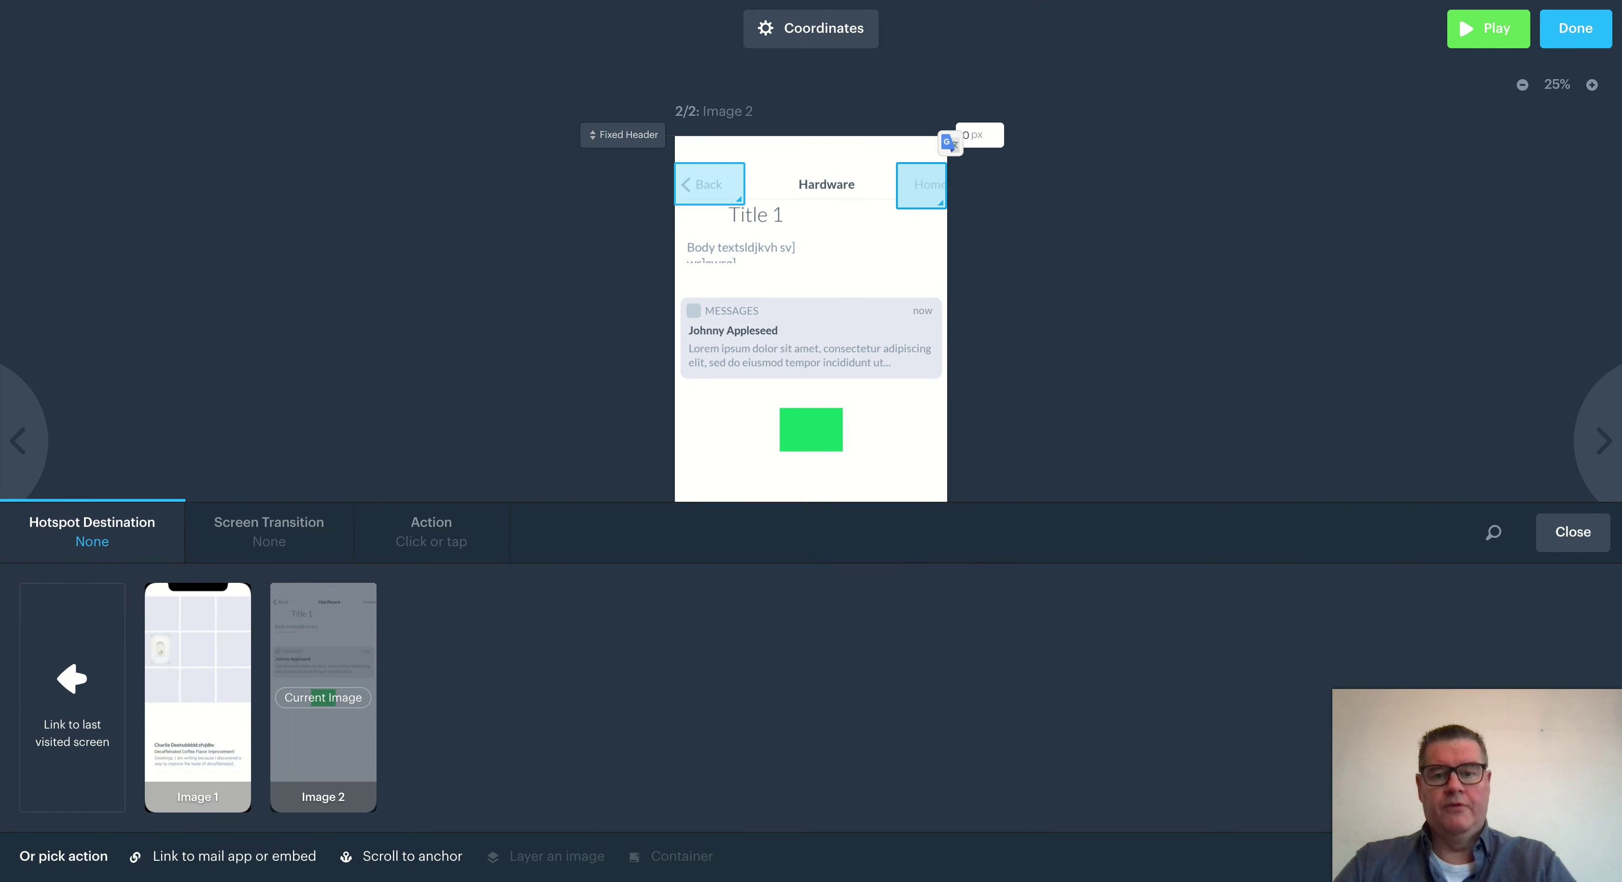
pyautogui.click(196, 671)
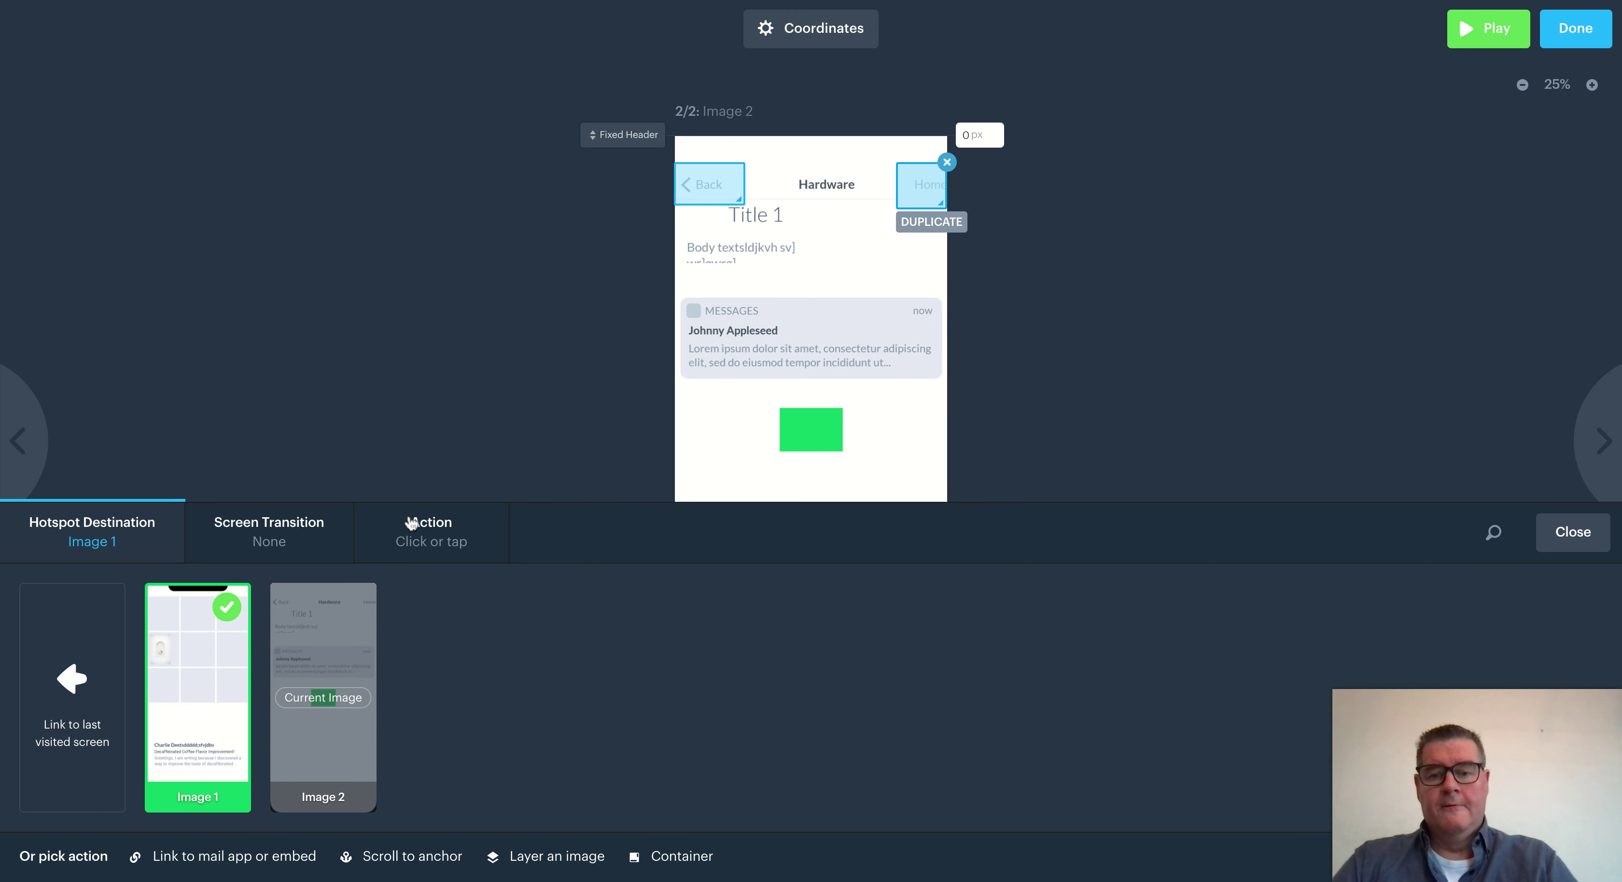
# Set the "Home" hotspot's screen transition to Push Left on Image 2
pyautogui.click(701, 187)
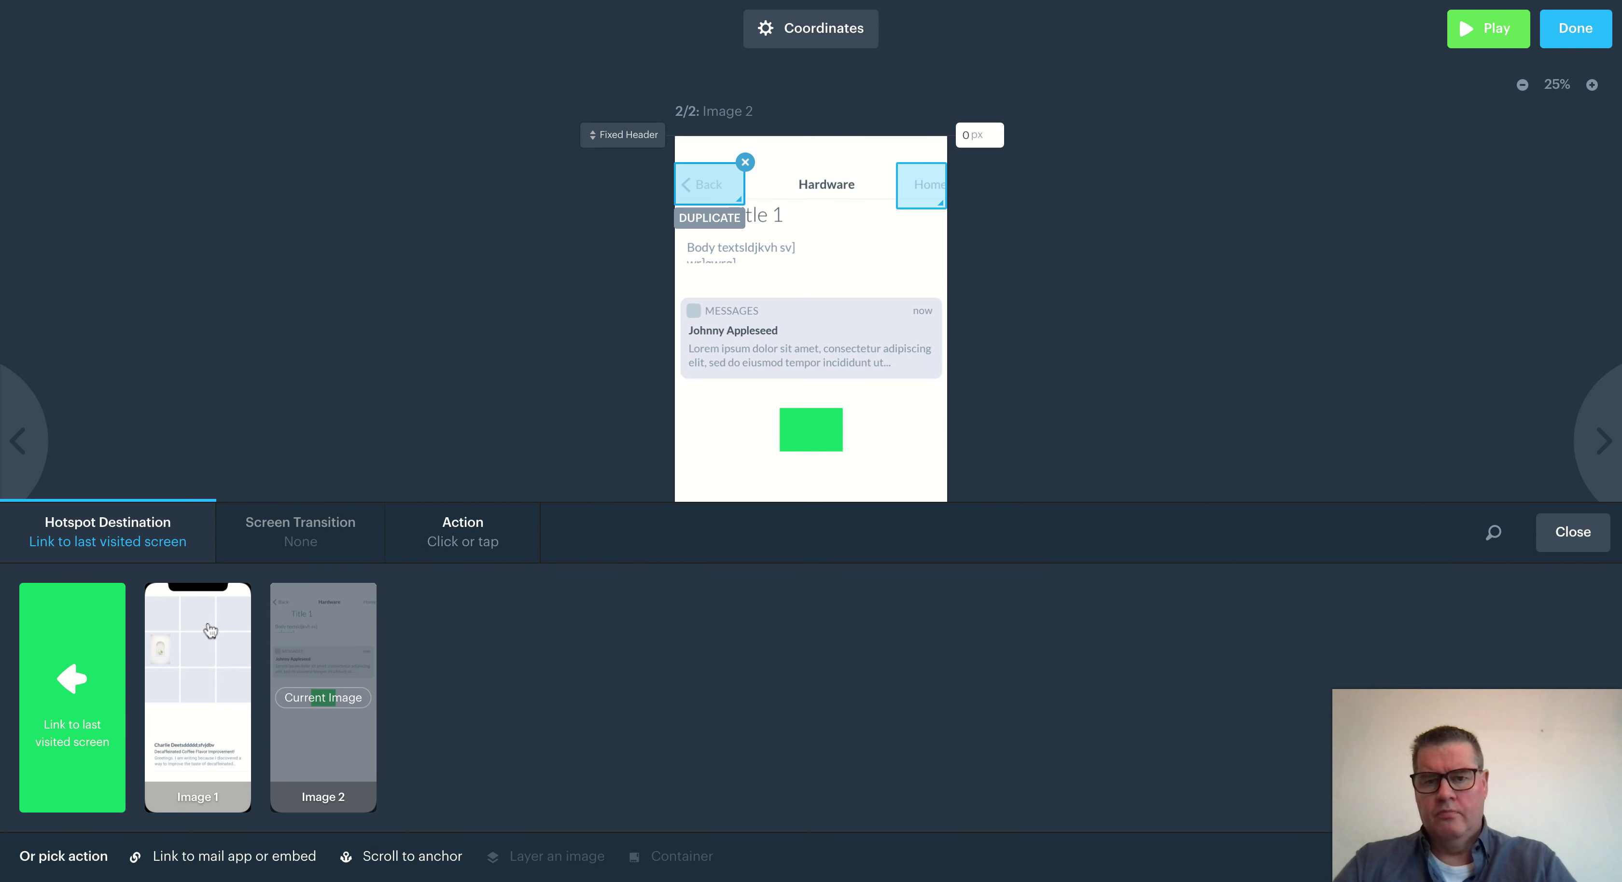
pyautogui.click(902, 193)
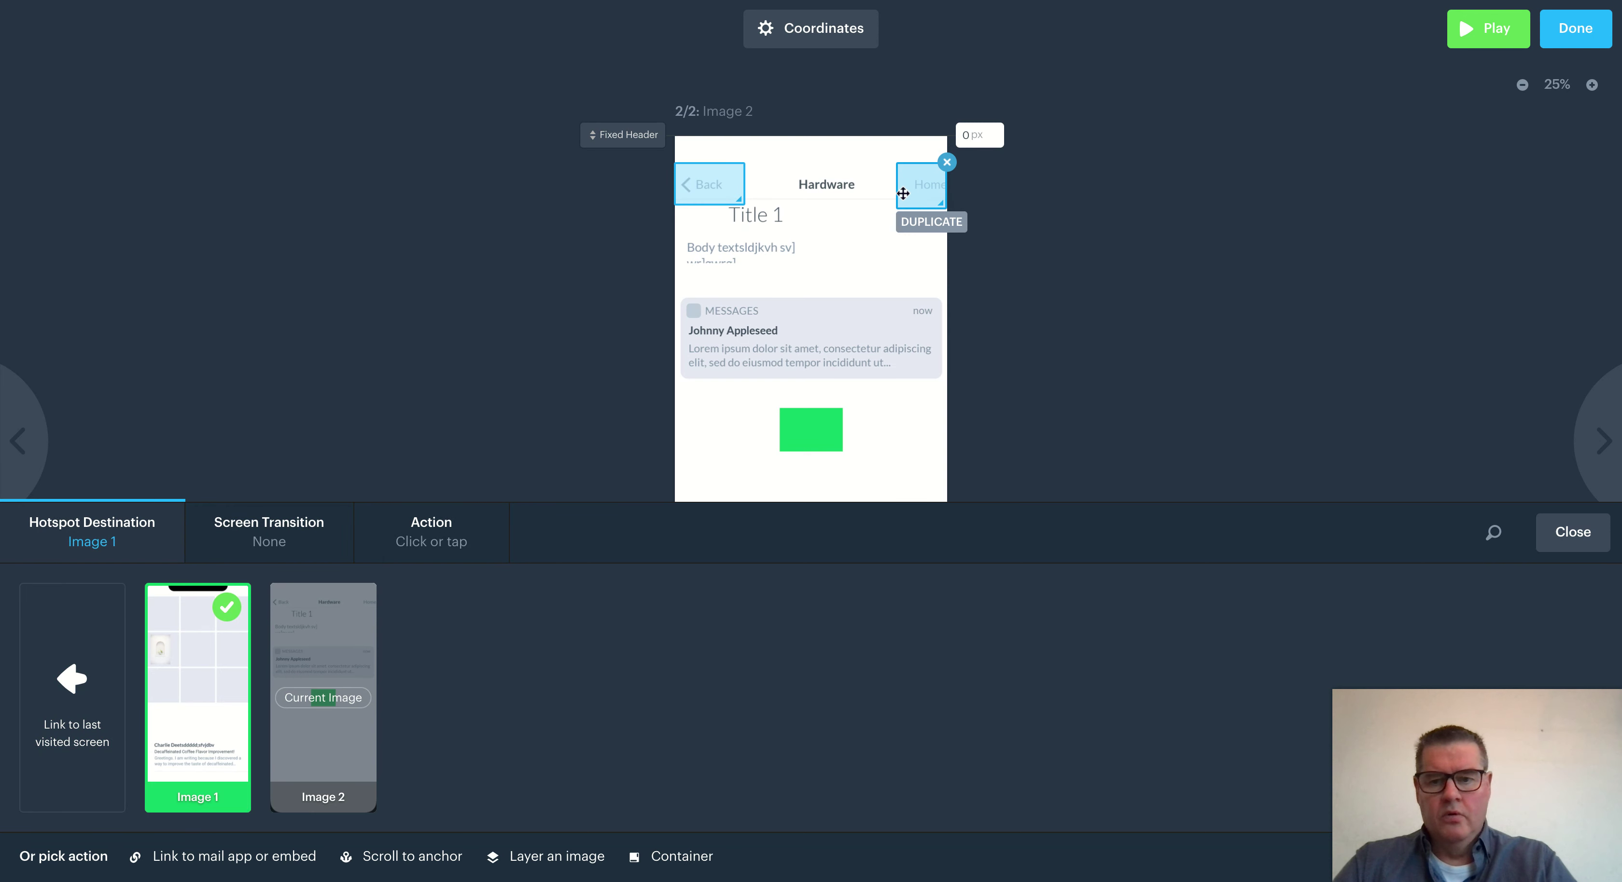
pyautogui.click(298, 535)
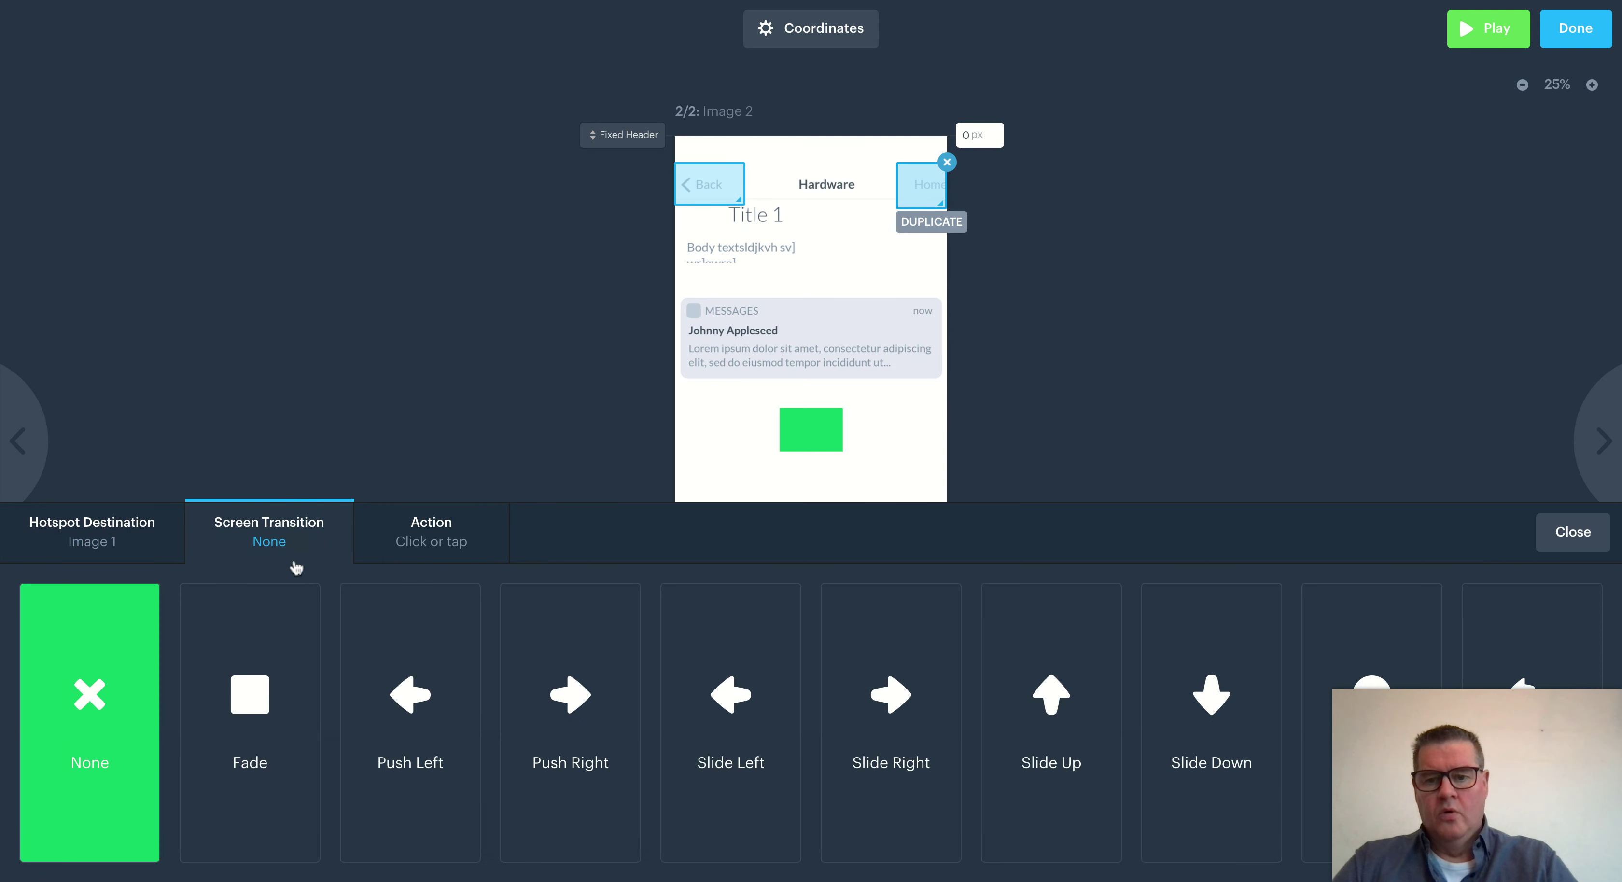
pyautogui.click(412, 701)
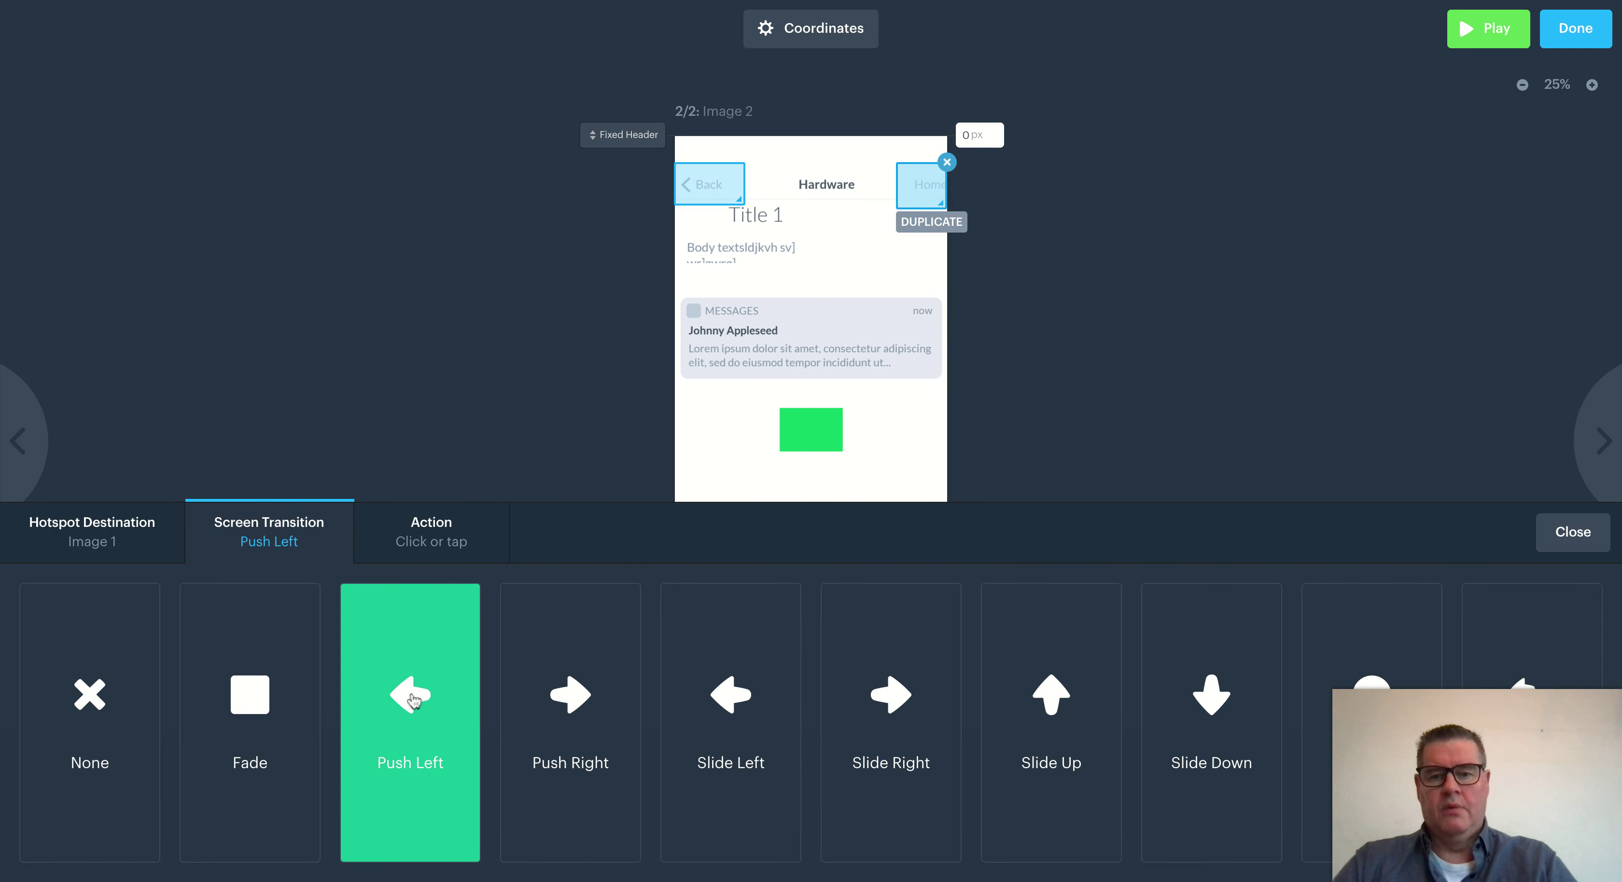
# Review the available trigger actions for the "Back" hotspot and finish prototyping Image 2
pyautogui.moveTo(693, 220)
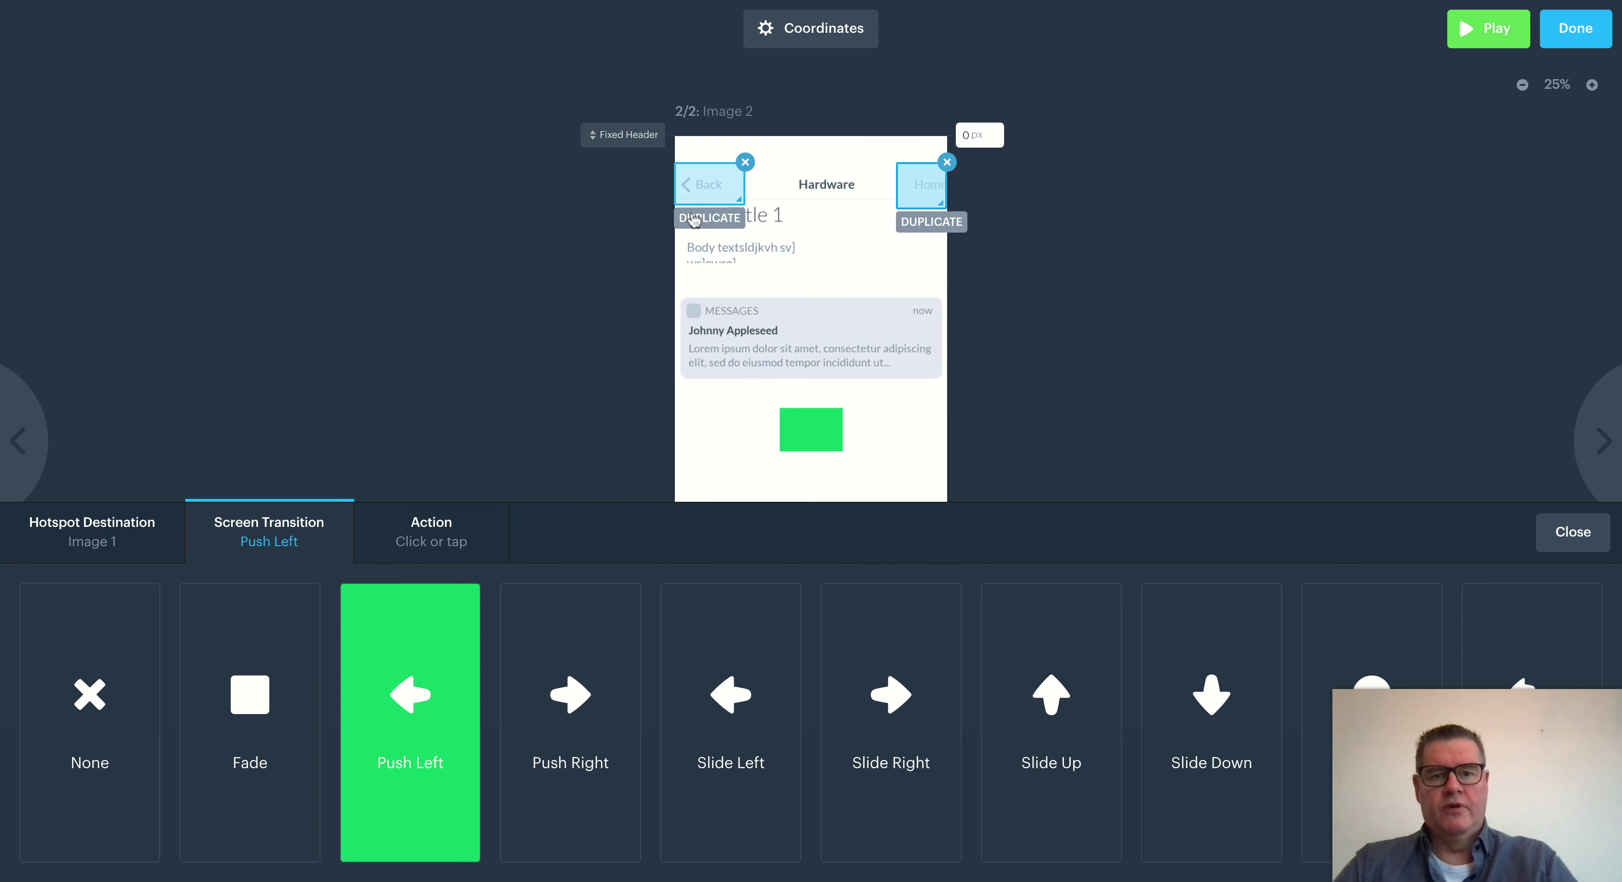
pyautogui.click(708, 184)
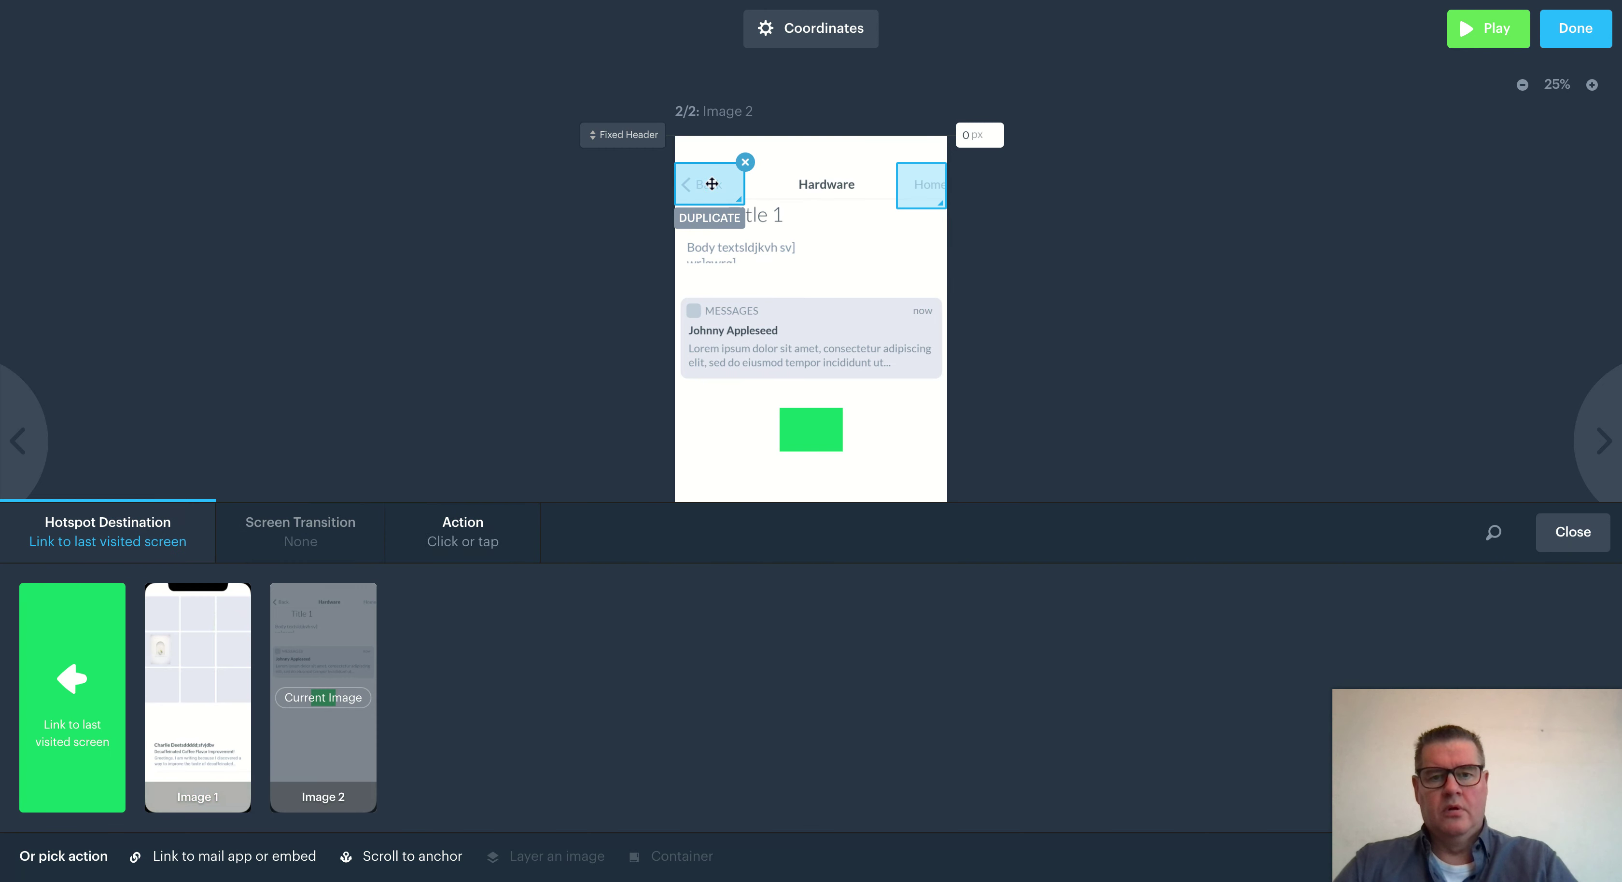
pyautogui.click(476, 535)
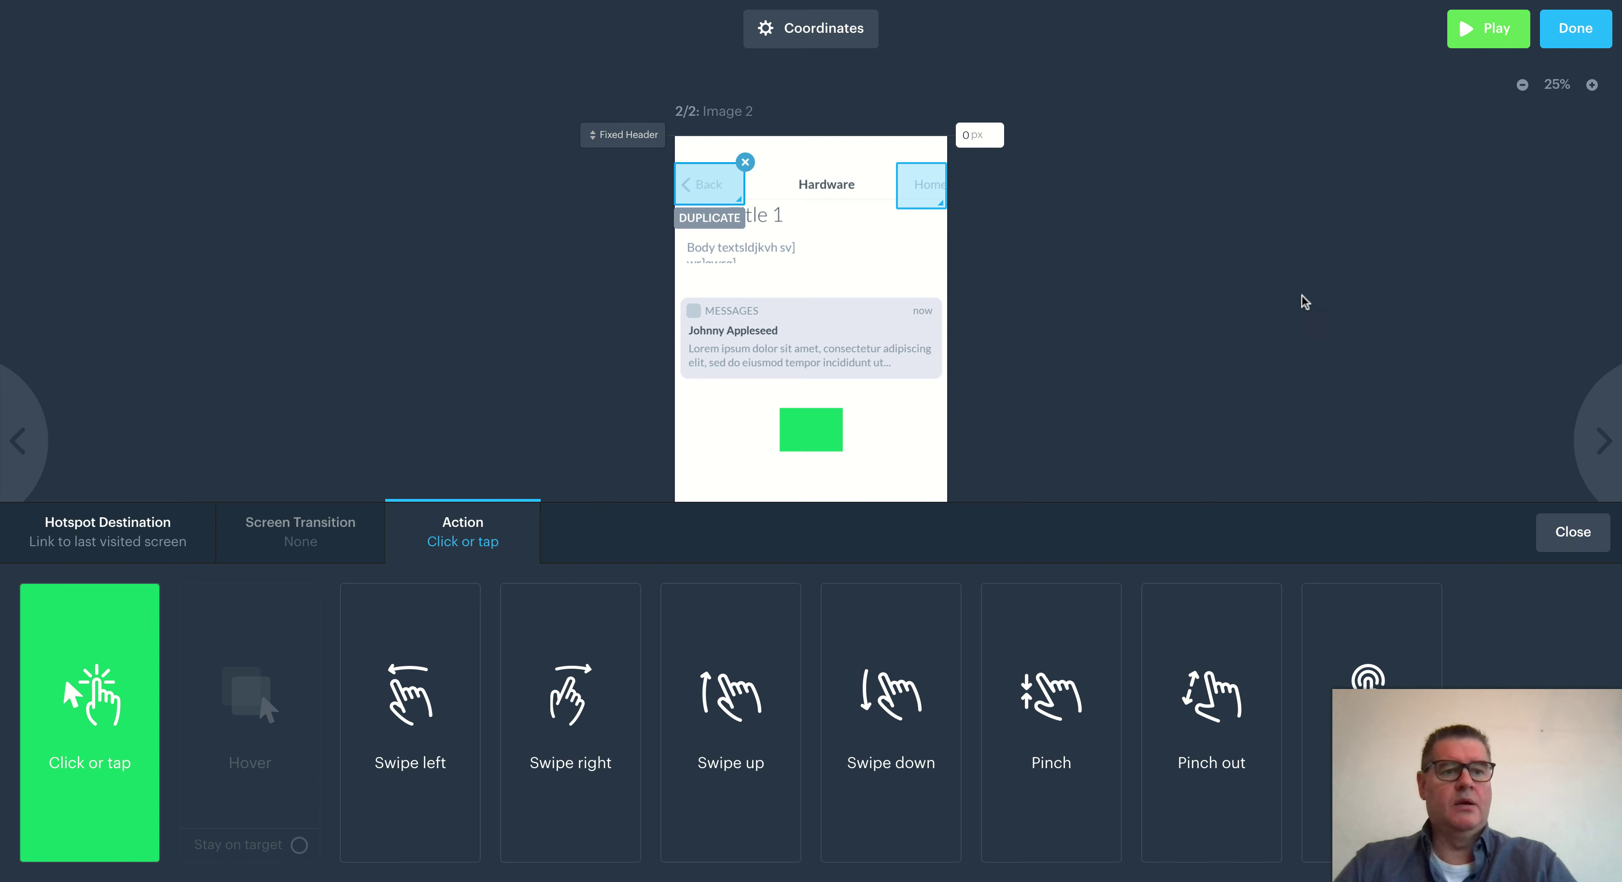
pyautogui.click(1589, 34)
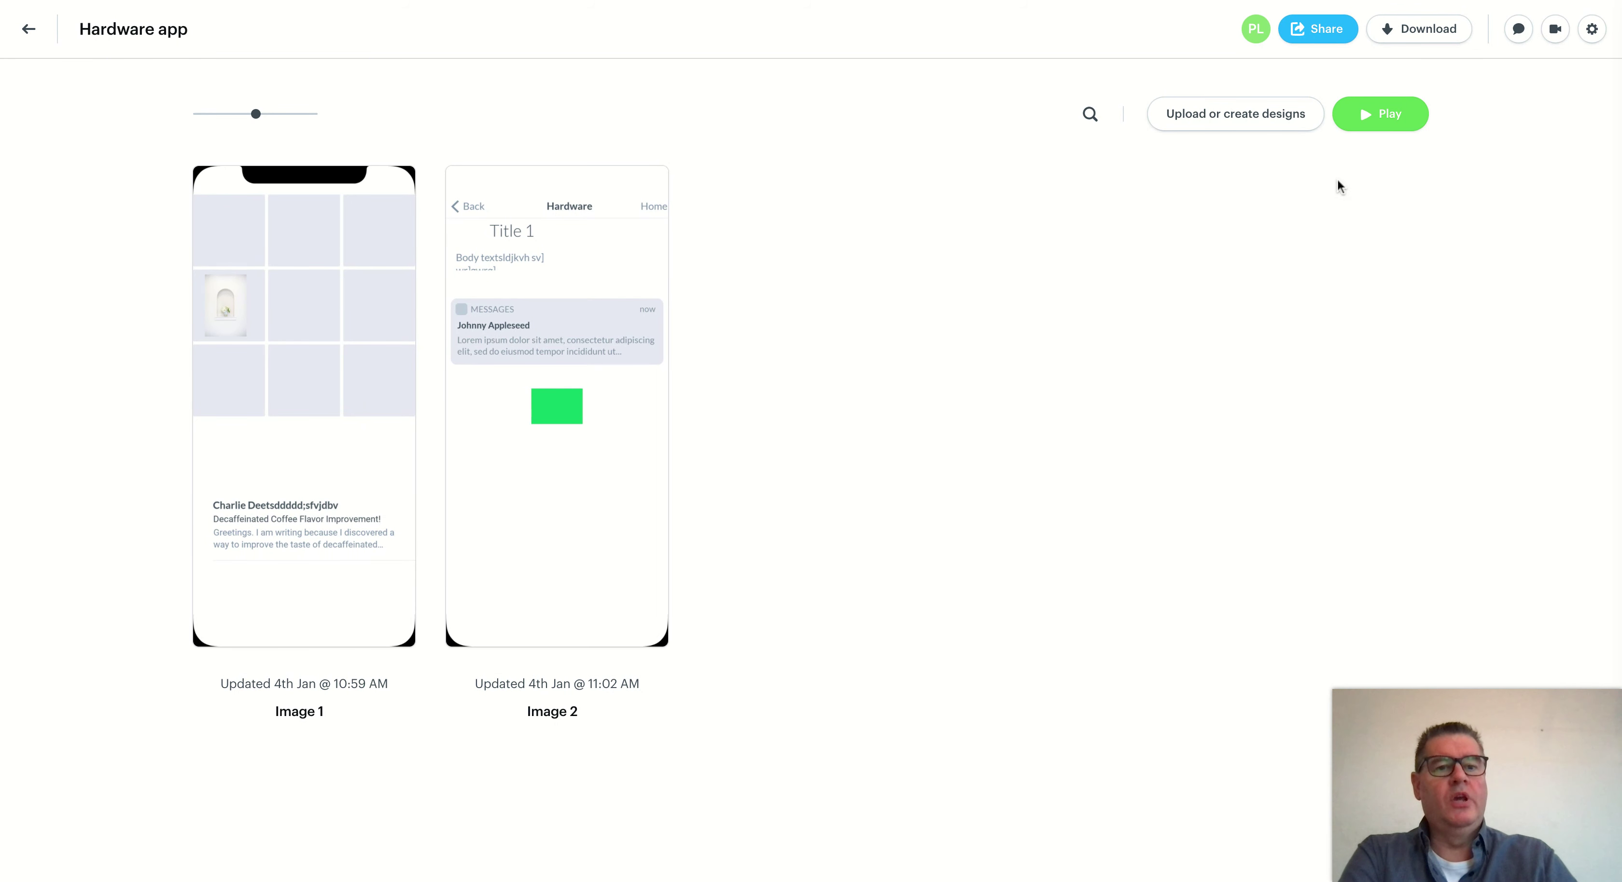
# Play the prototype and test the photo tile's link to the second screen and the "Back" link
pyautogui.click(1390, 117)
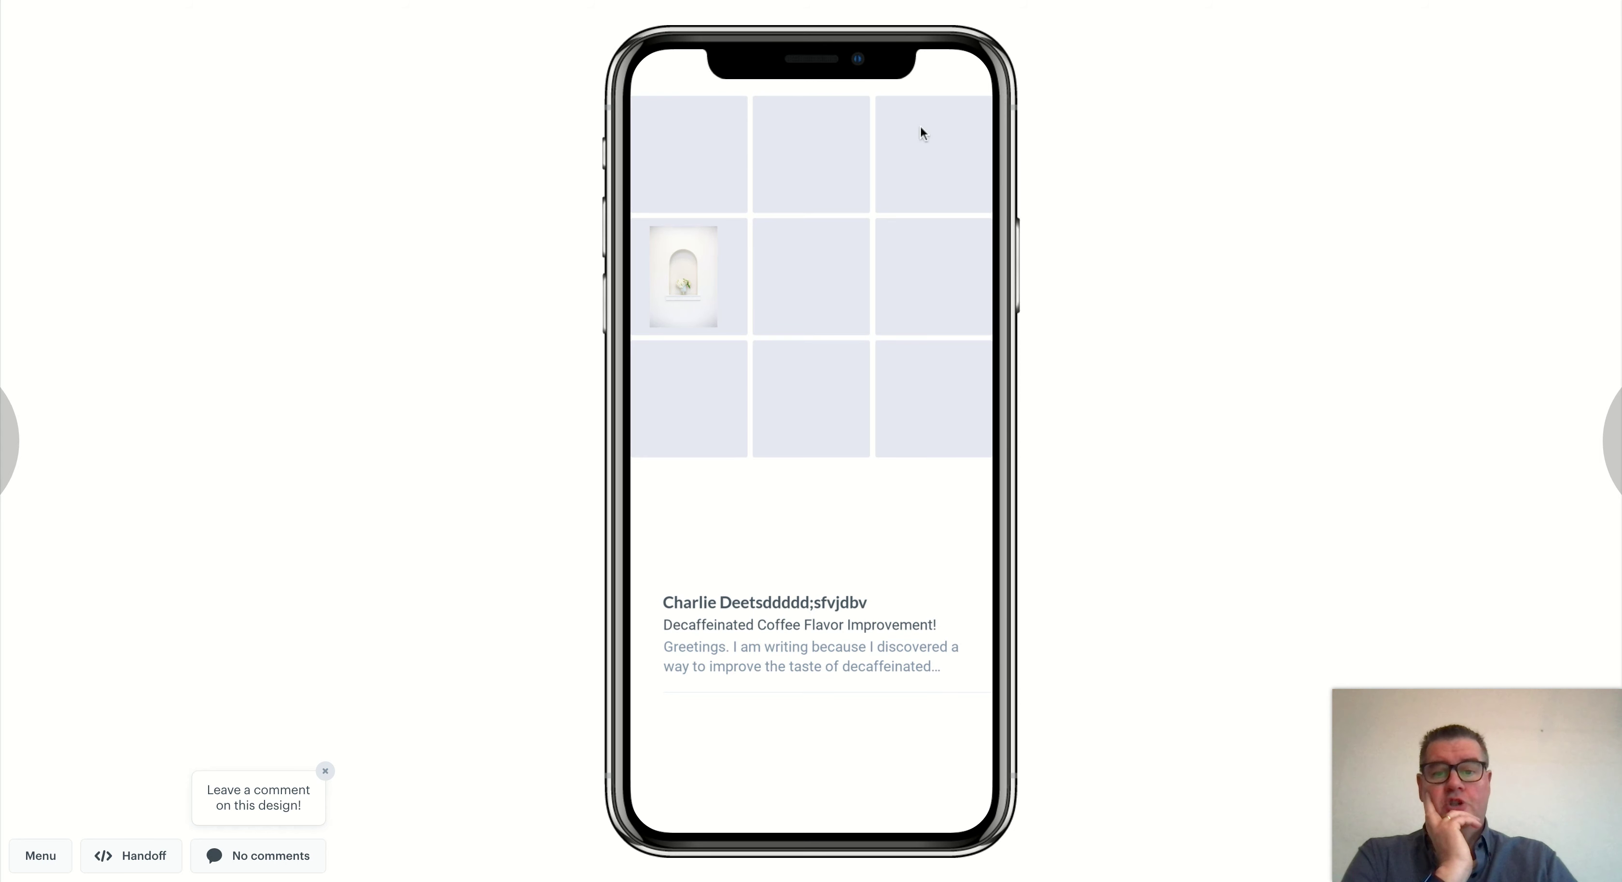
pyautogui.click(782, 524)
pyautogui.click(781, 524)
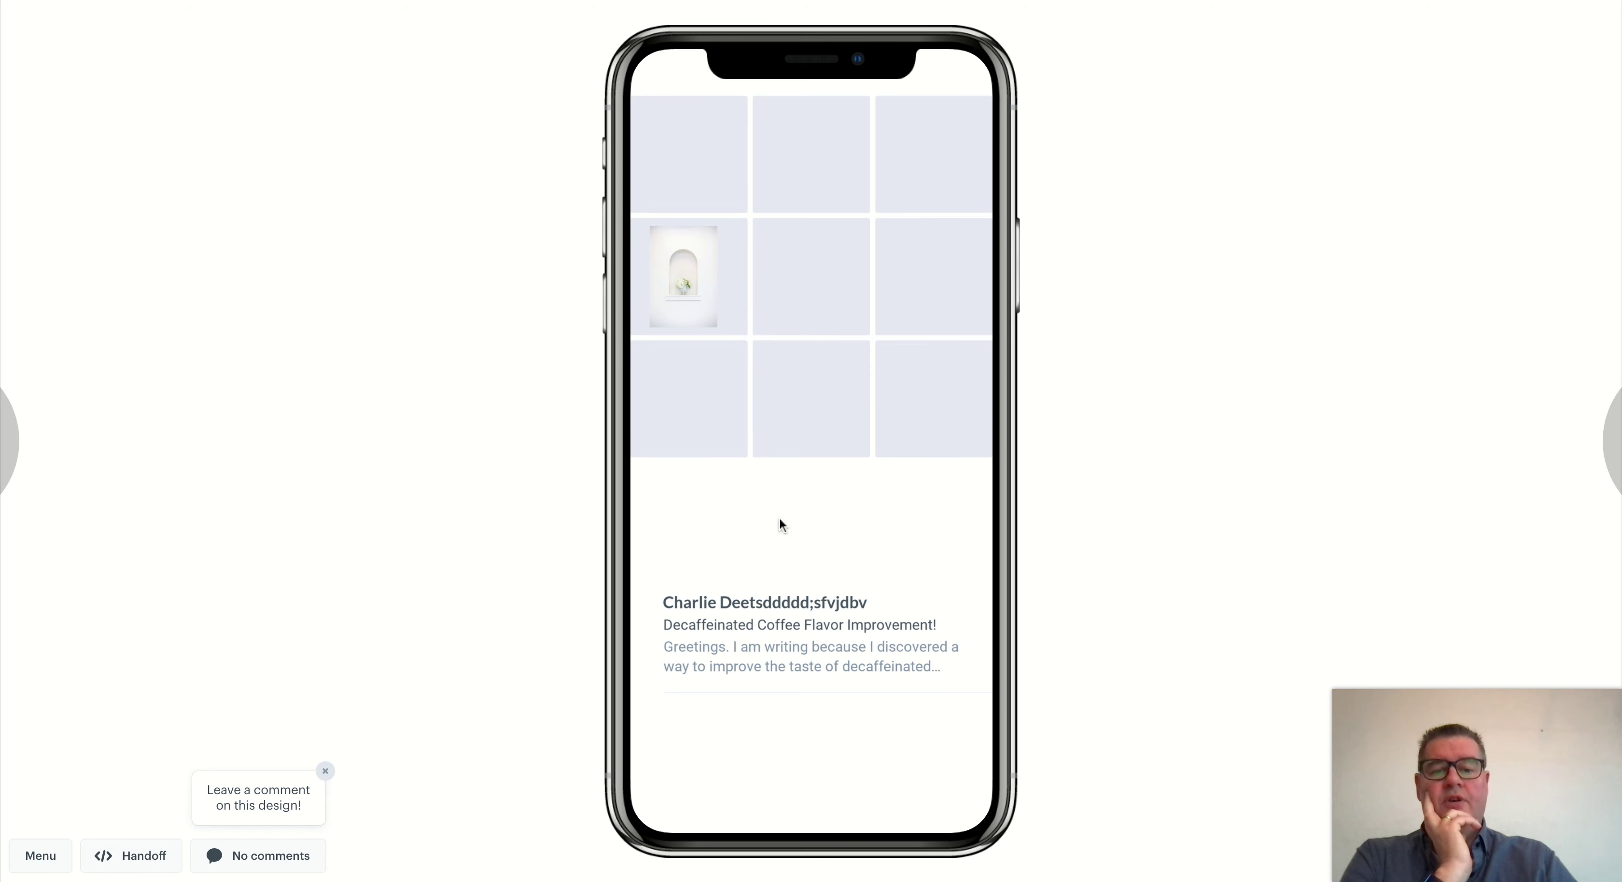
pyautogui.click(688, 277)
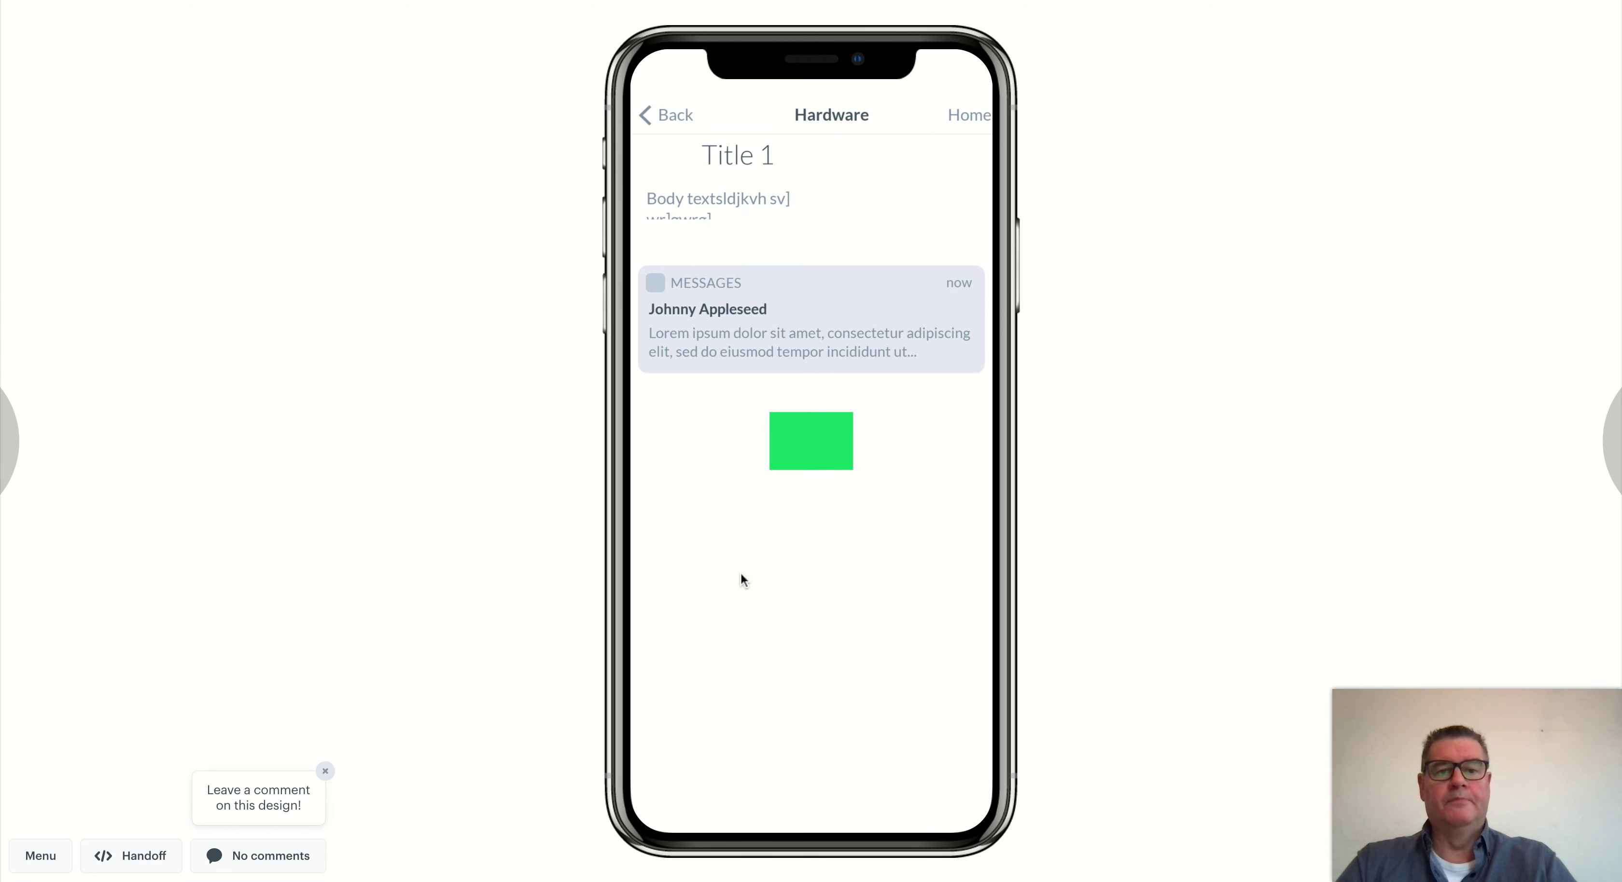
pyautogui.click(674, 119)
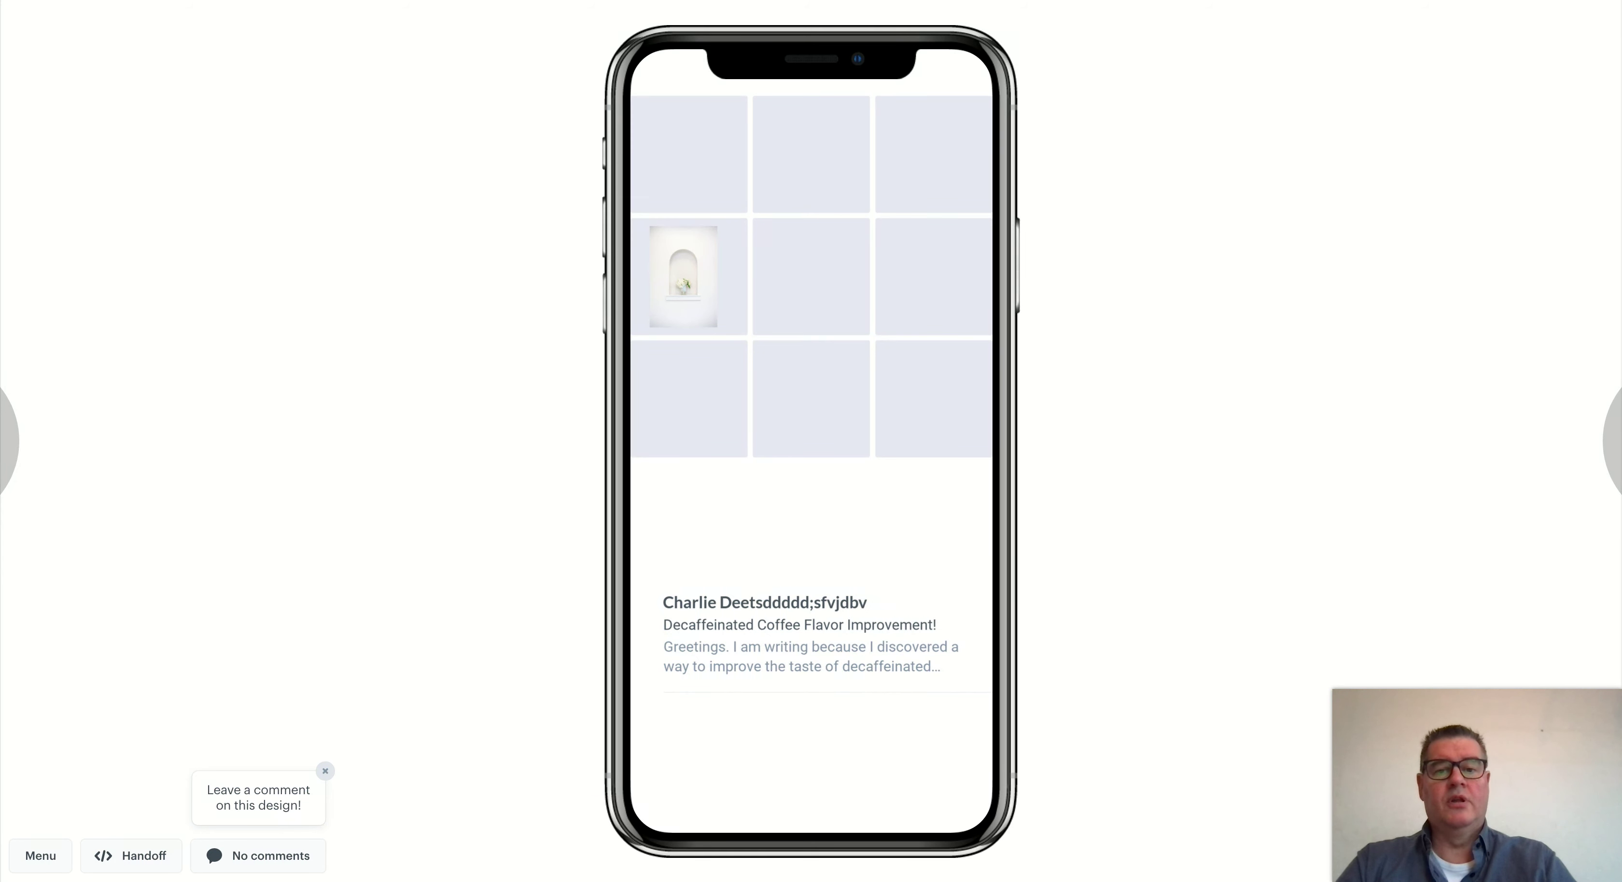
# Test the "Home" link by moving repeatedly between both screens from the photo tile, and exit the preview
pyautogui.click(697, 259)
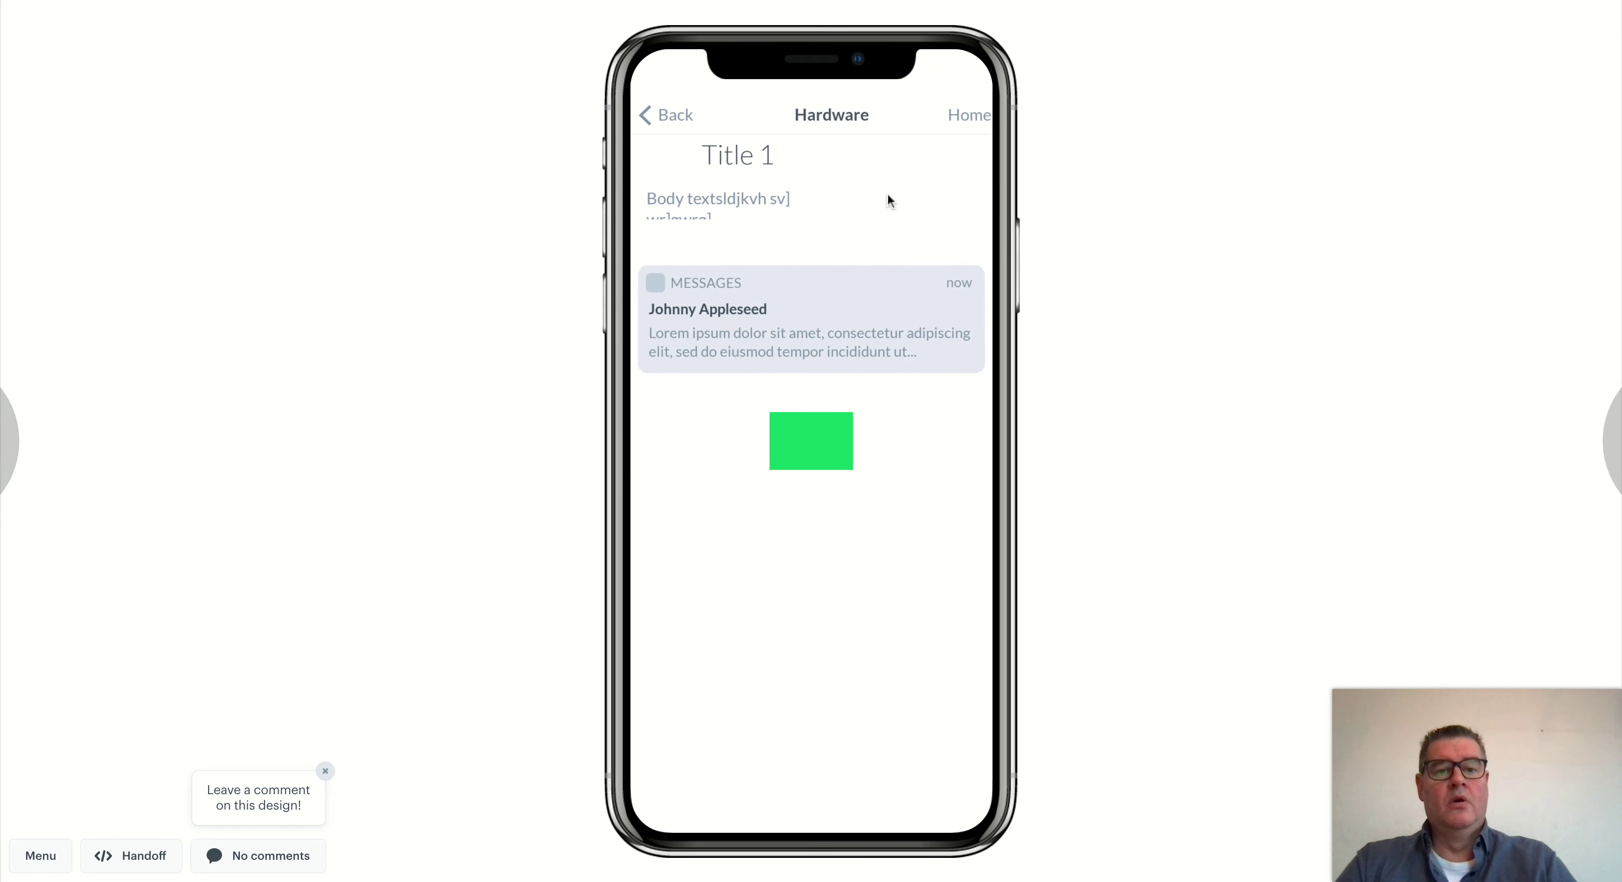
pyautogui.click(968, 117)
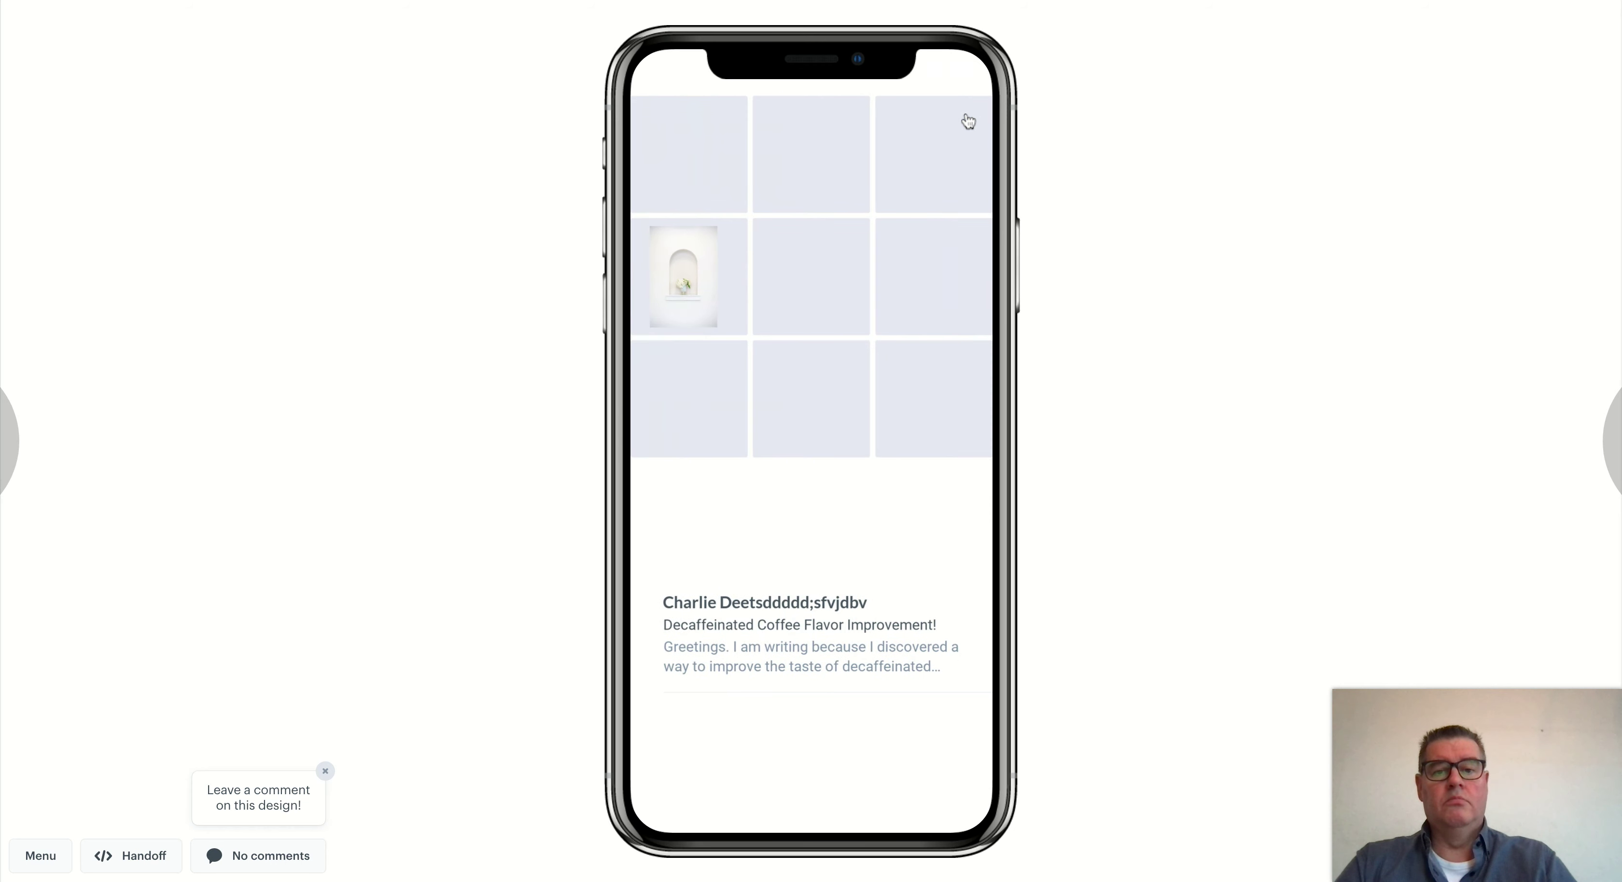
pyautogui.click(699, 264)
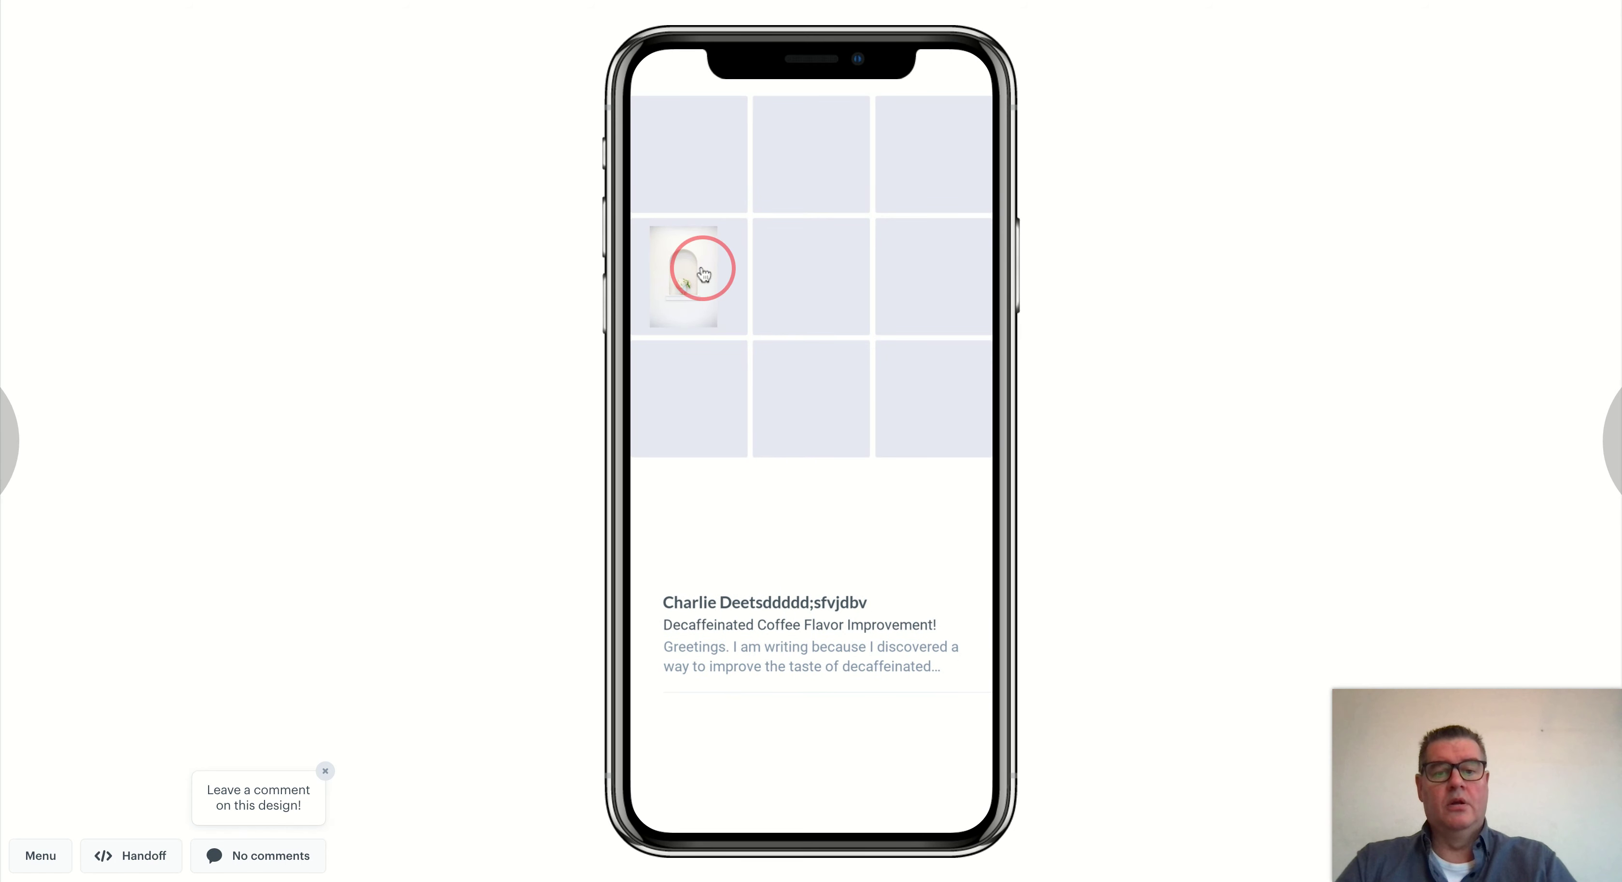
pyautogui.click(962, 118)
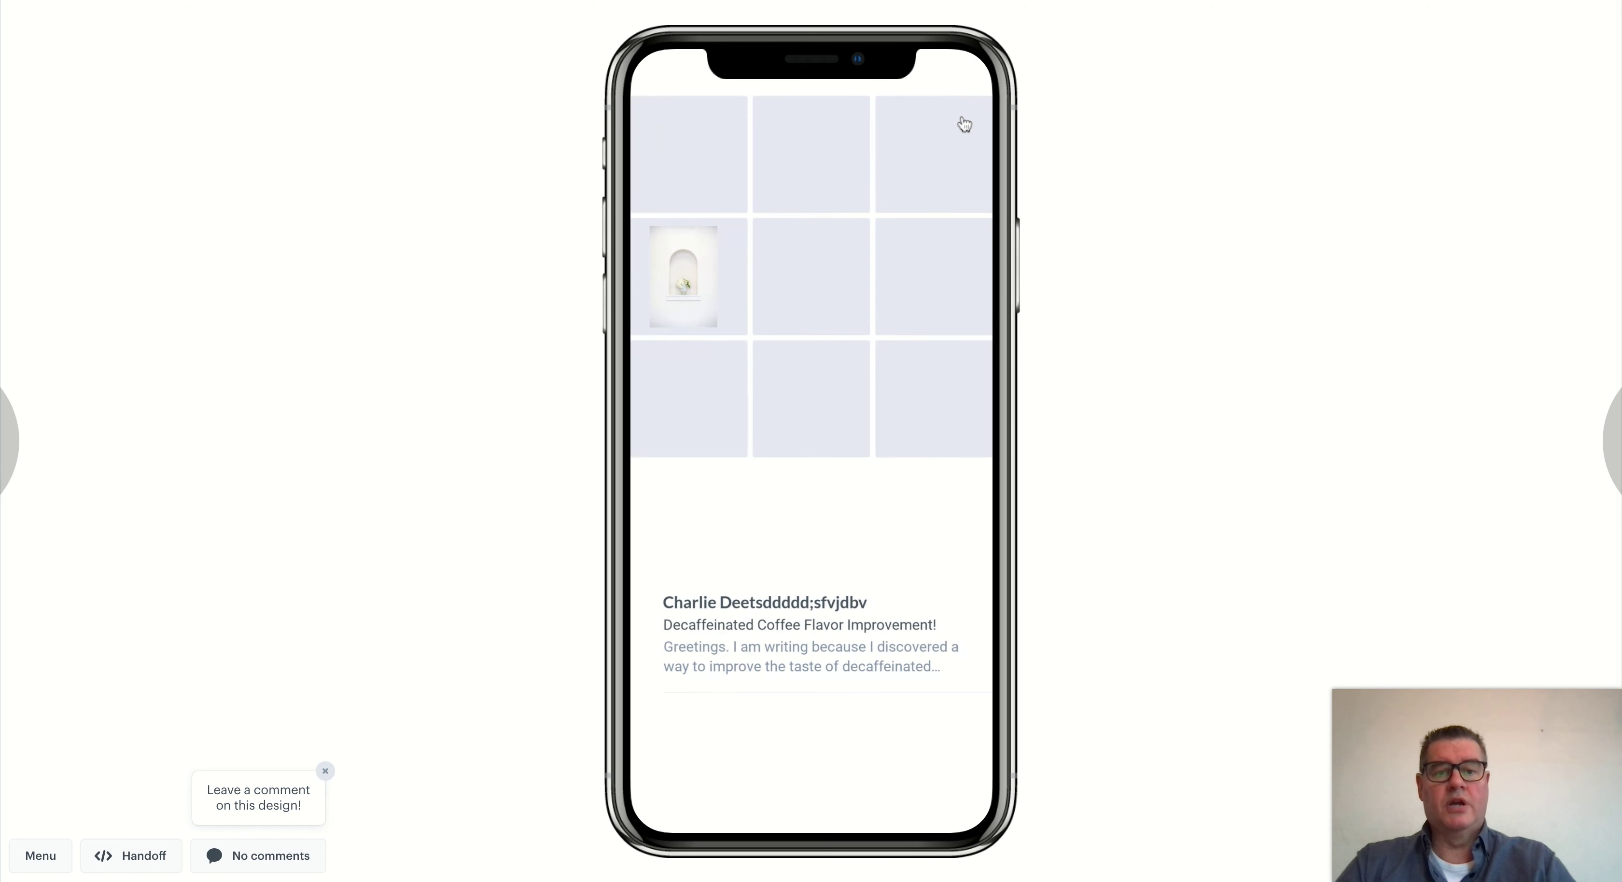
pyautogui.click(699, 289)
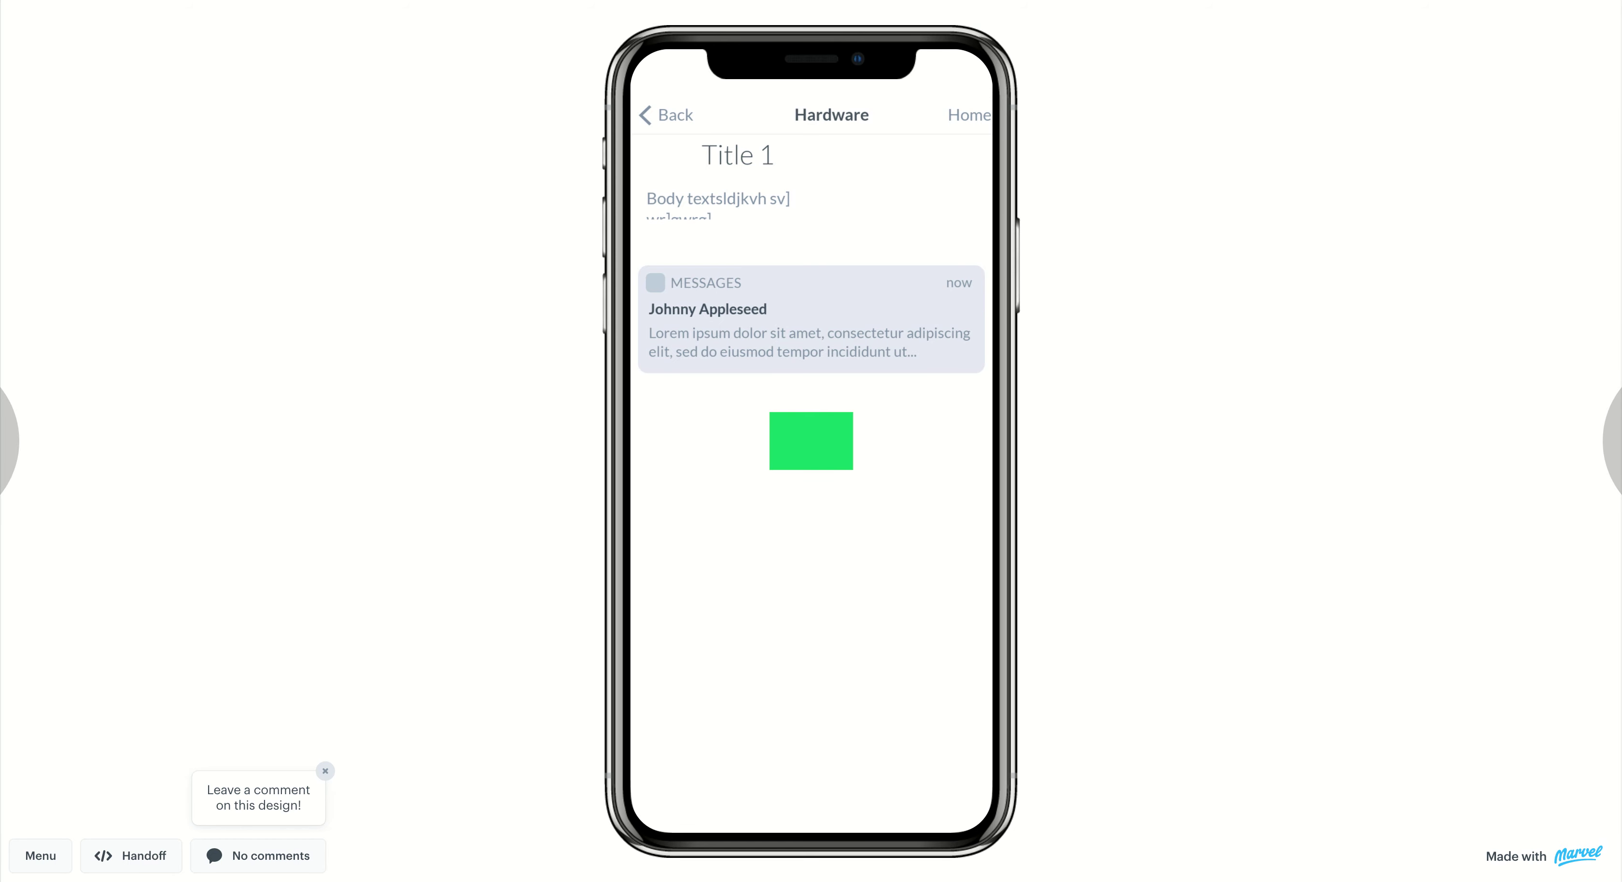
pyautogui.press('Escape')
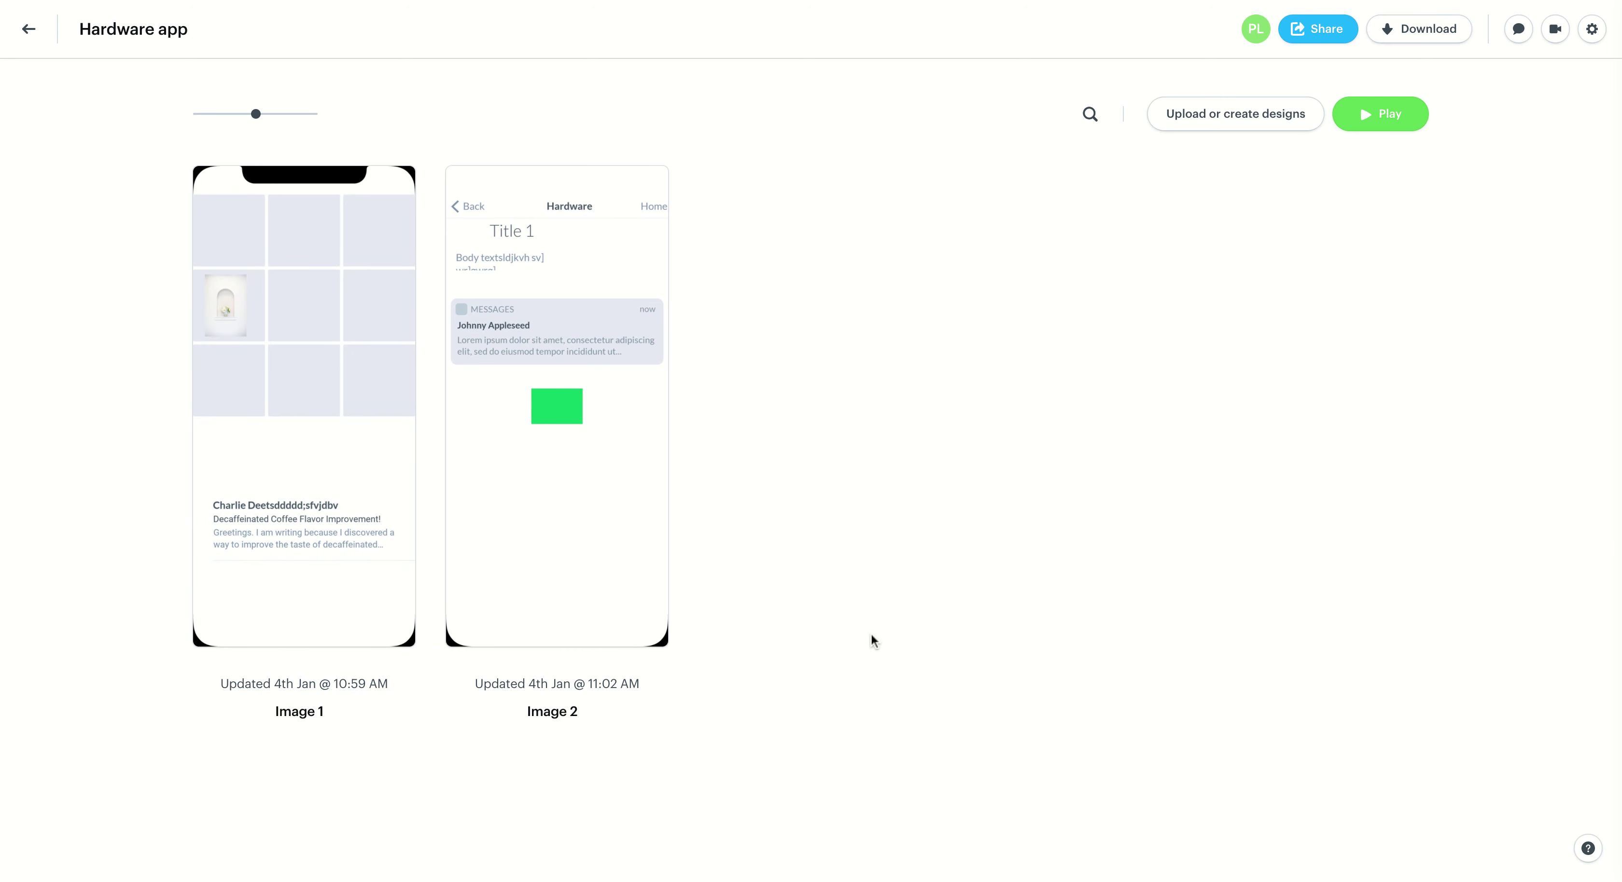
# Copy the prototype's share link and open the shared prototype, following the photo tile to its second screen
pyautogui.moveTo(629, 522)
pyautogui.click(1325, 29)
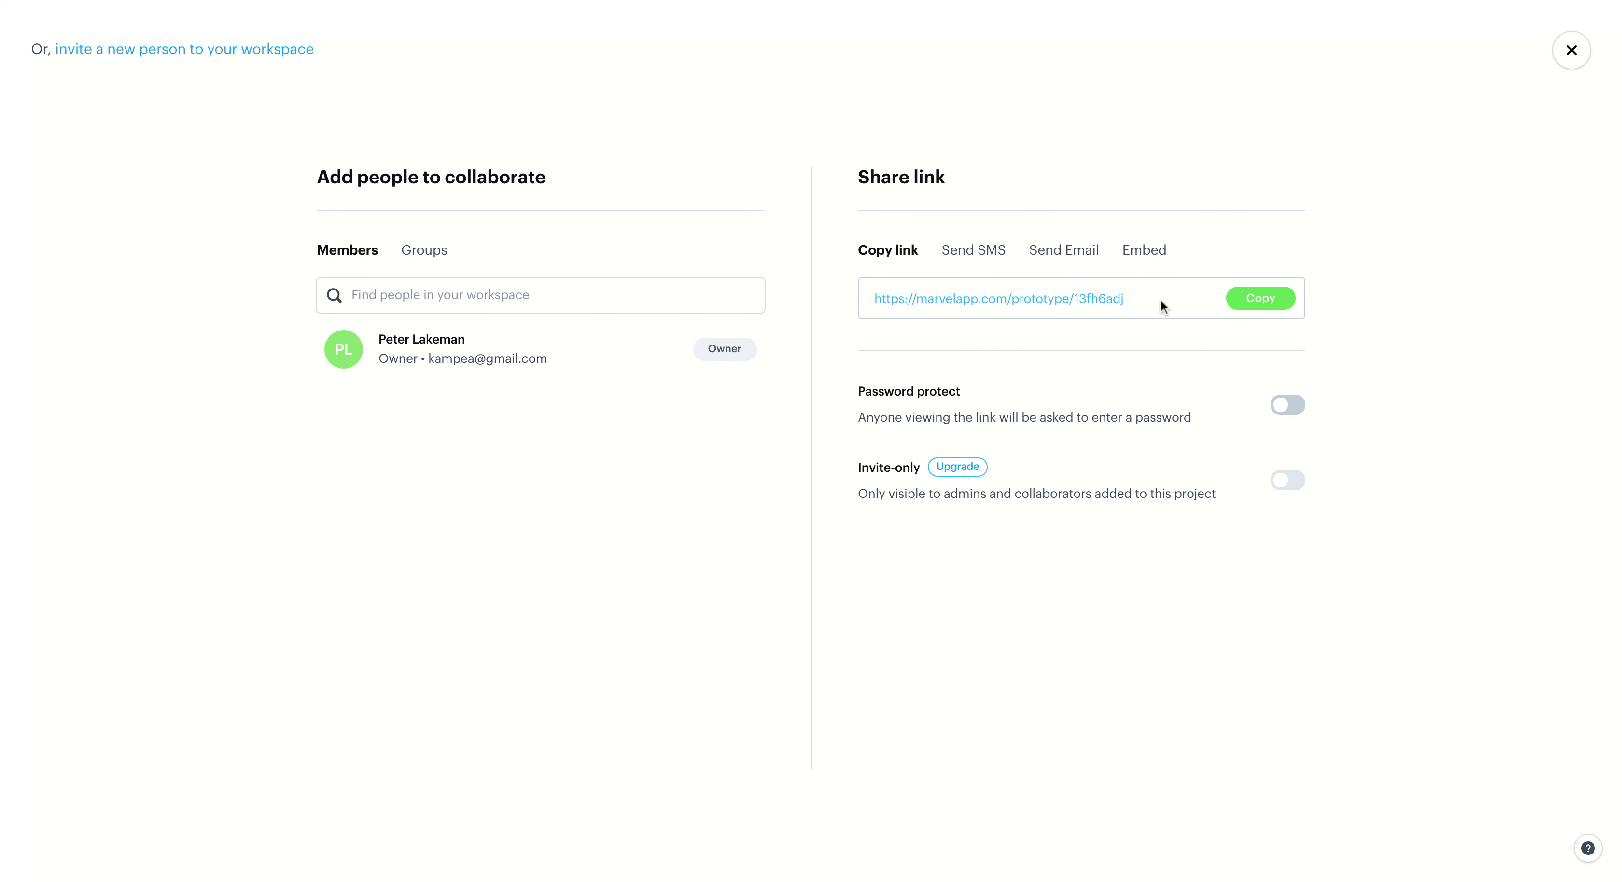
pyautogui.click(1266, 298)
pyautogui.click(1075, 300)
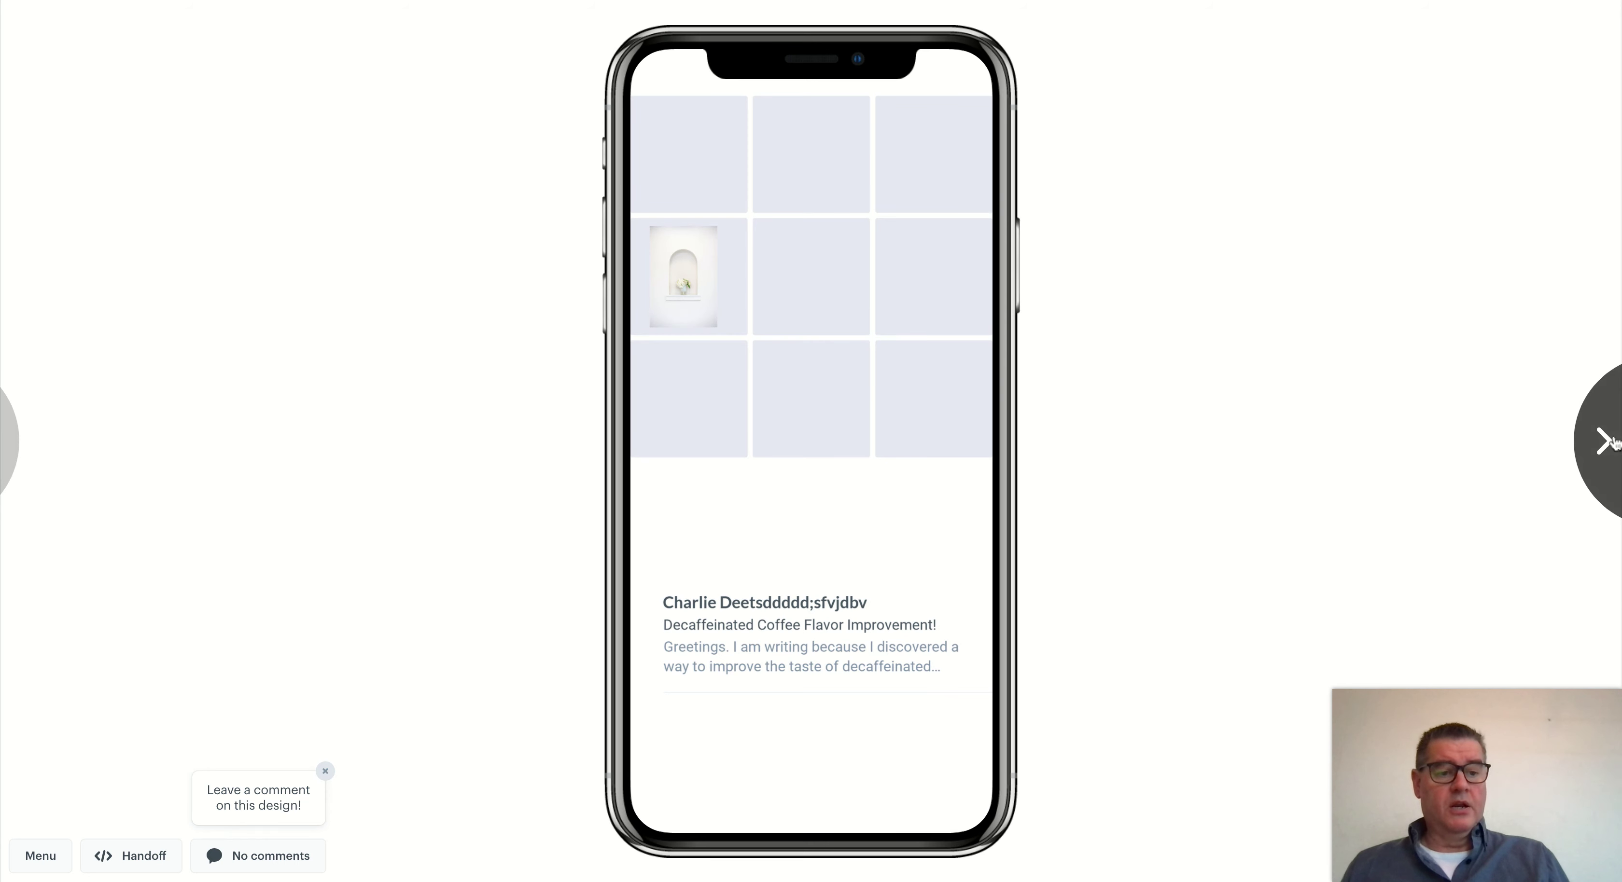
pyautogui.click(696, 284)
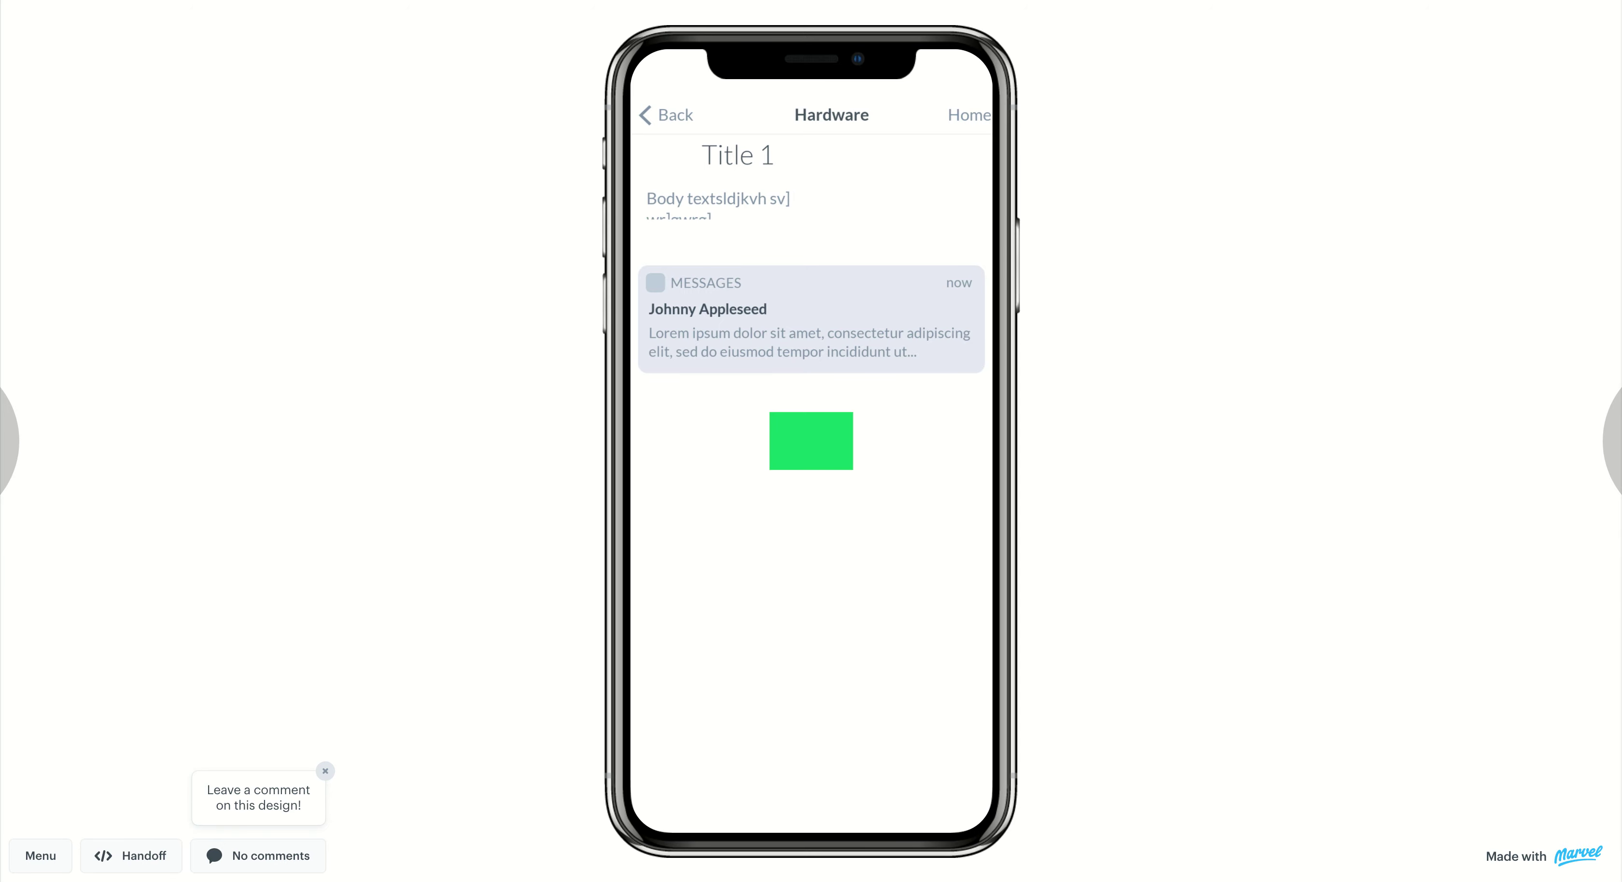
# Close the shared prototype and review the assignment page's remaining instructions down to the "INLEVEREN" section
pyautogui.press('super+w')
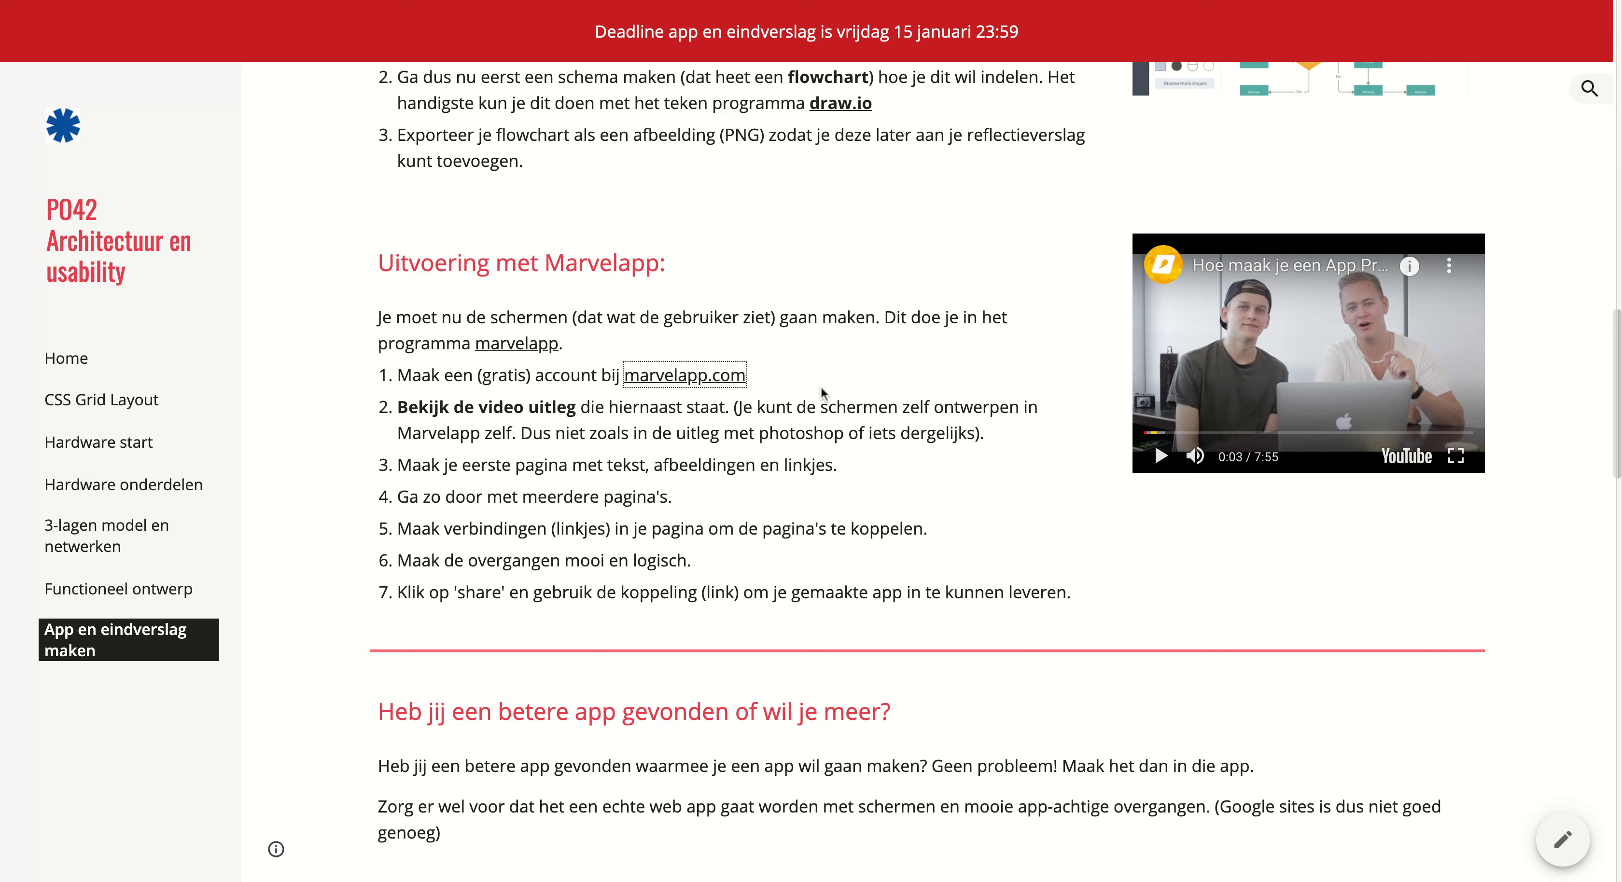
pyautogui.scroll(-15, 821, 386)
pyautogui.scroll(-10, 821, 386)
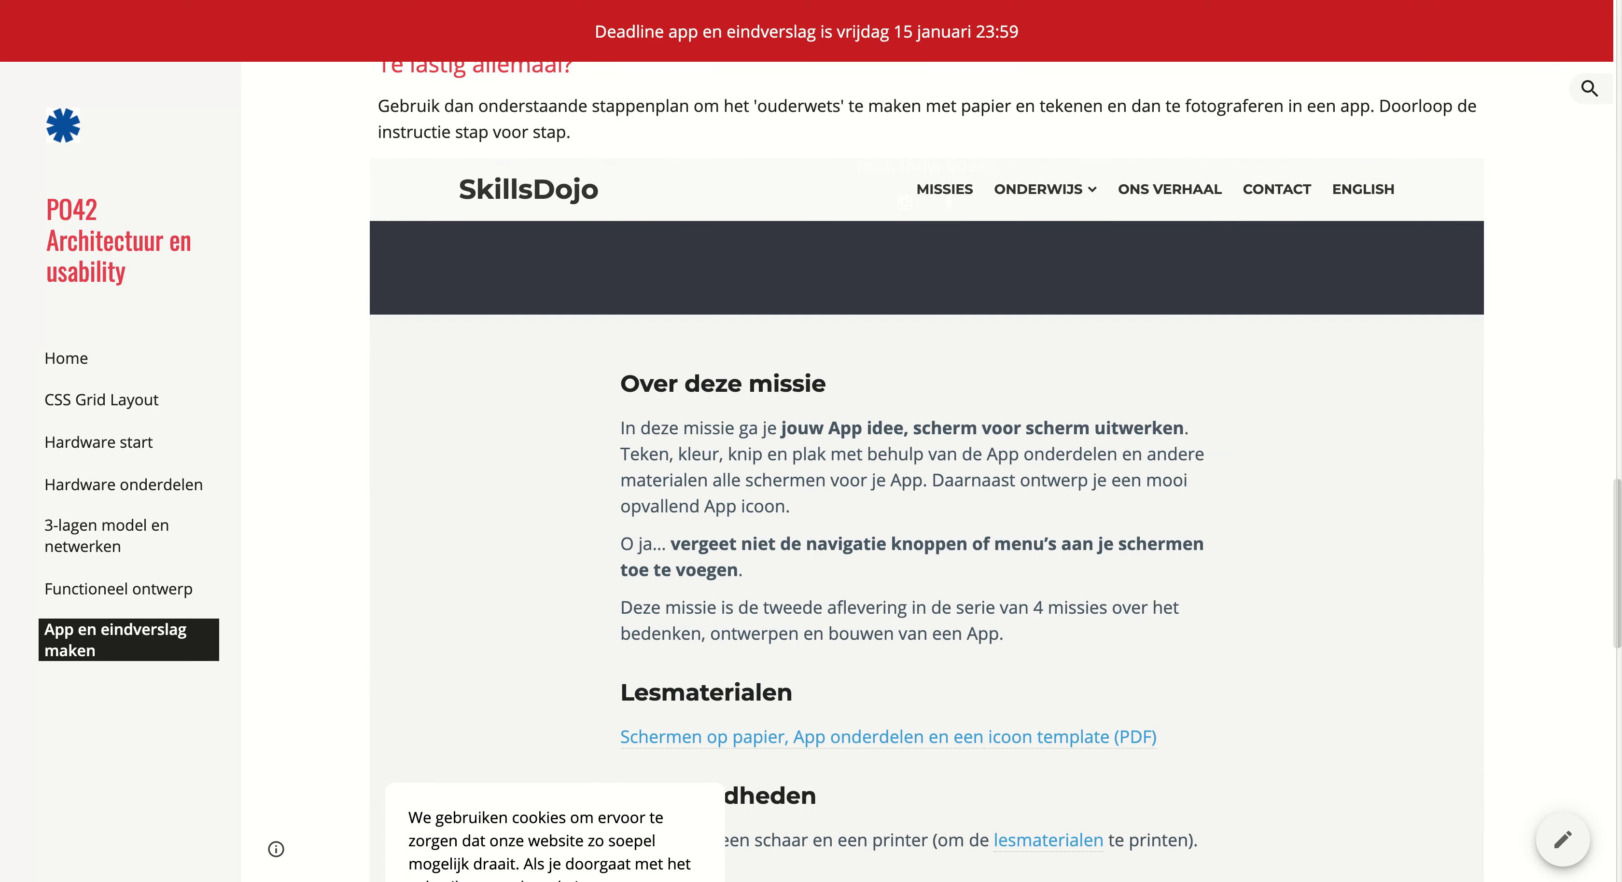
pyautogui.scroll(-20, 821, 386)
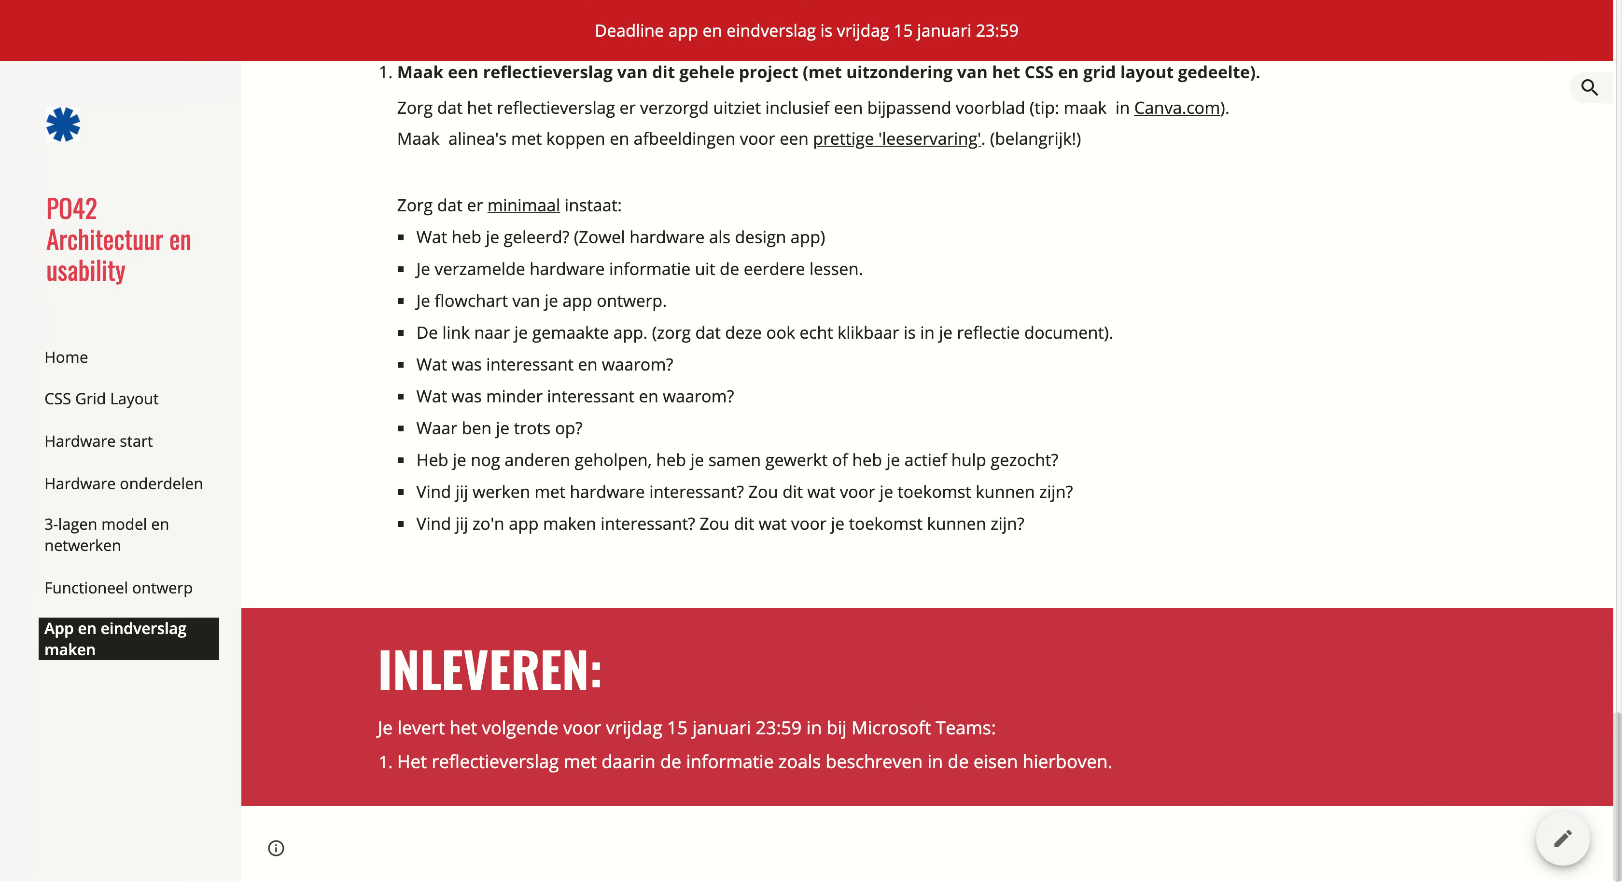